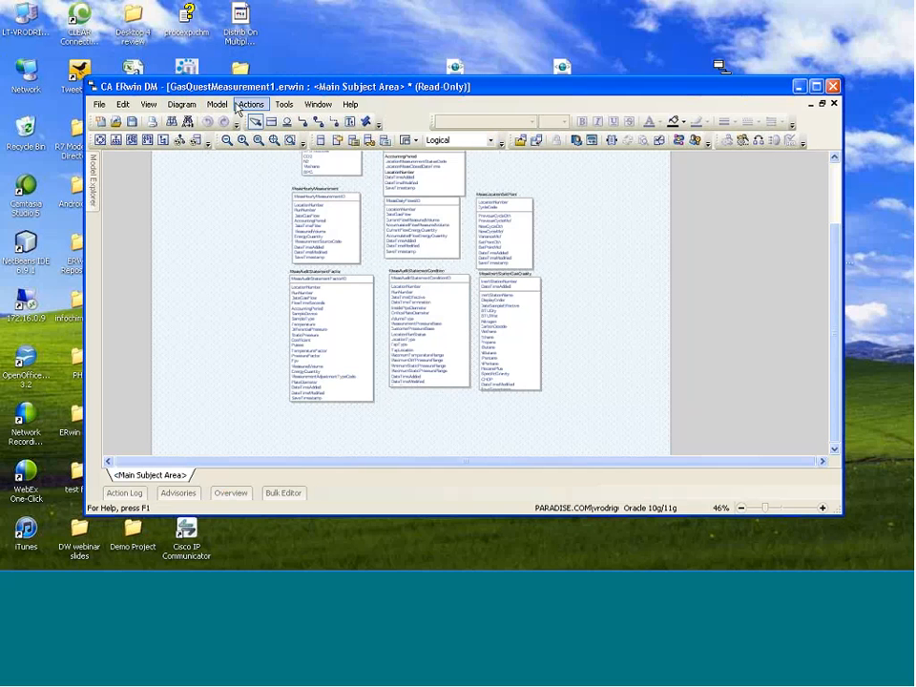
Start a Complete Compare for the GasQuestMeasurement1 model
drag(213, 84, 193, 60)
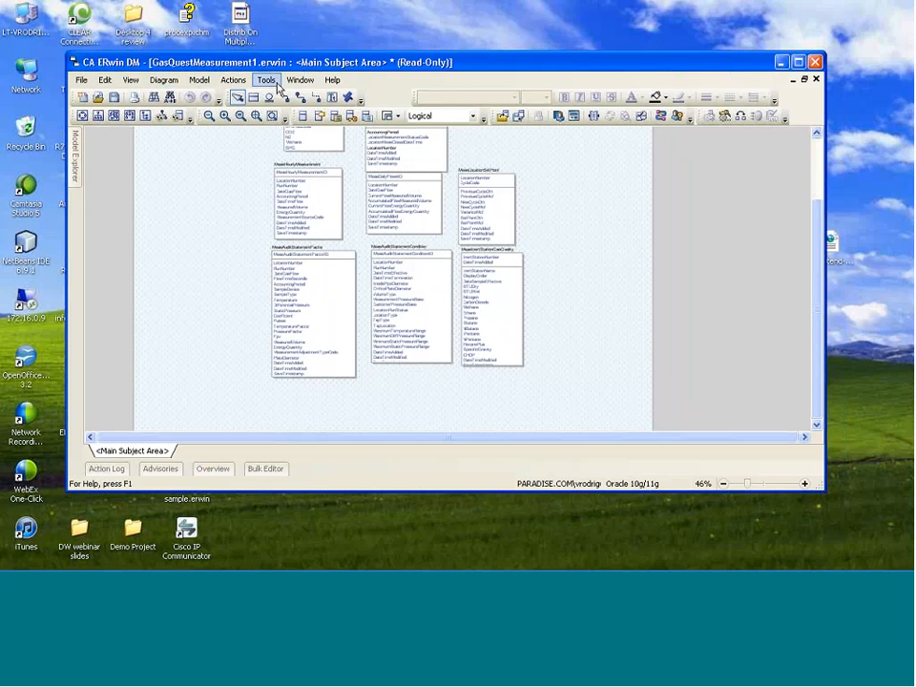
click(241, 82)
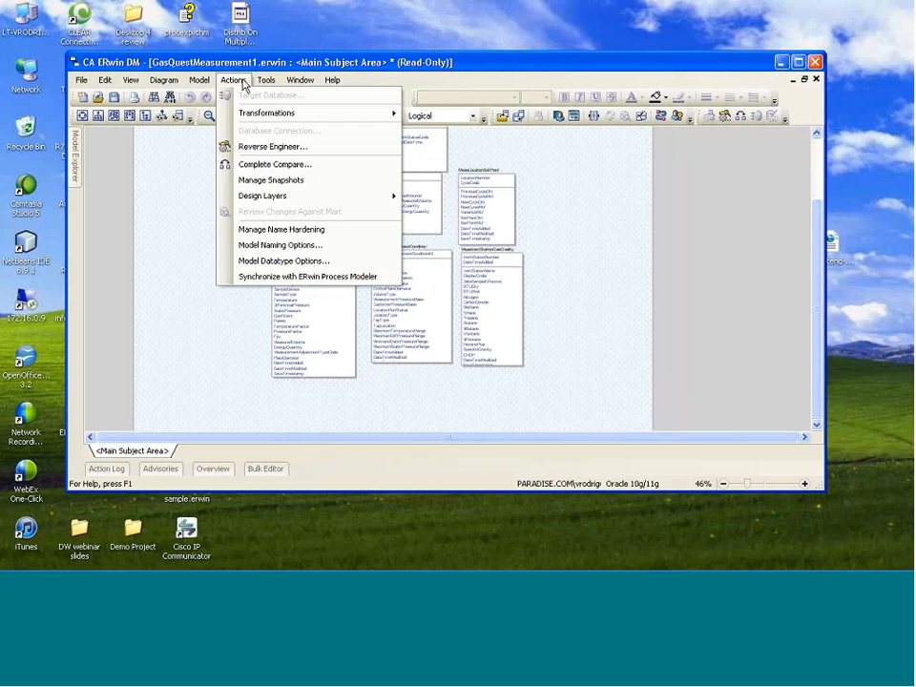
click(274, 164)
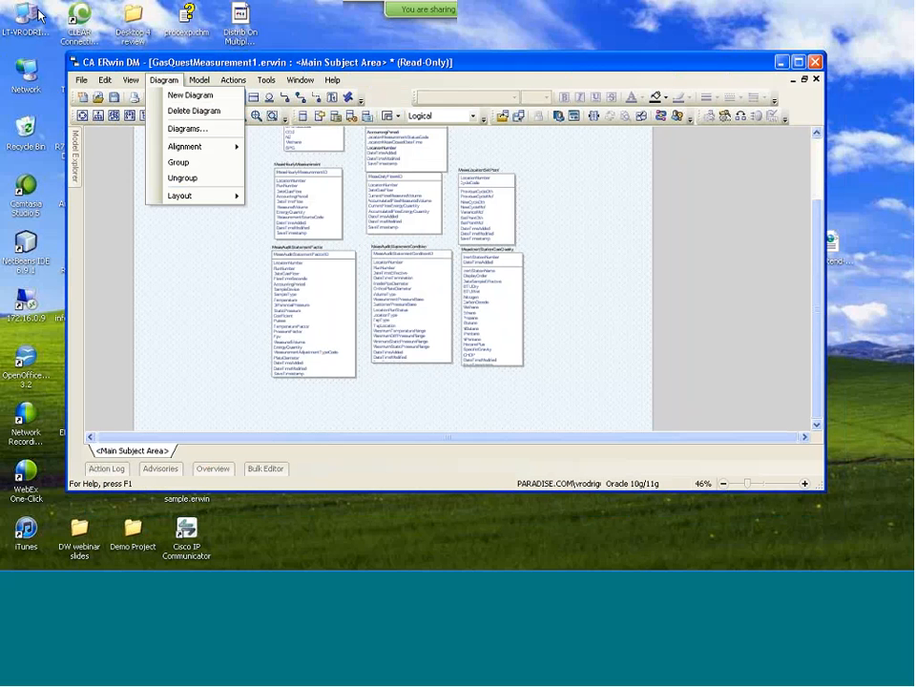
mouse_move(243, 85)
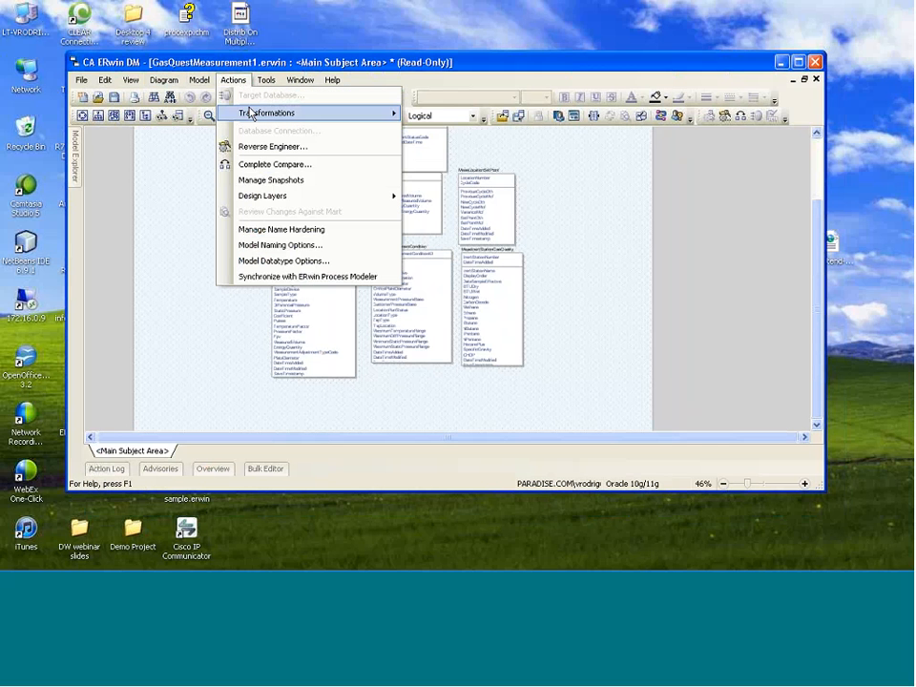
click(238, 84)
click(237, 84)
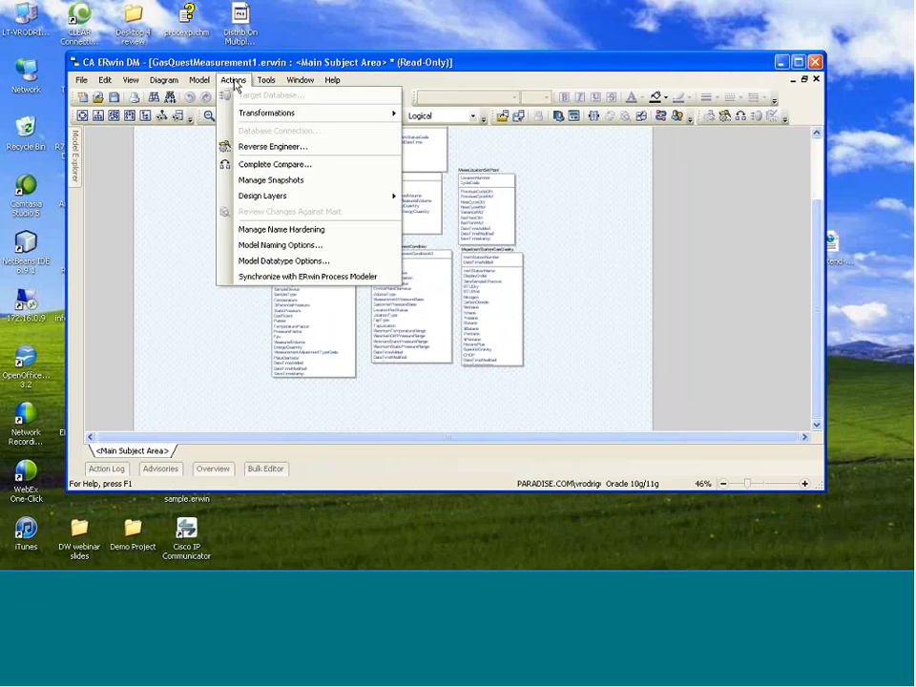
click(254, 165)
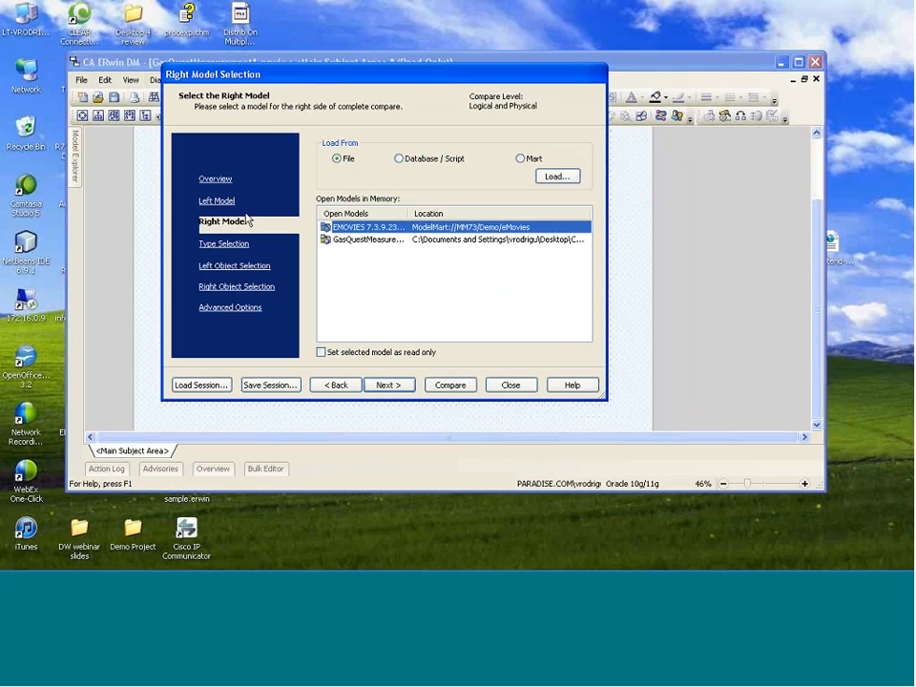
Review the compare wizard's overview and its left and right model selection pages
click(216, 180)
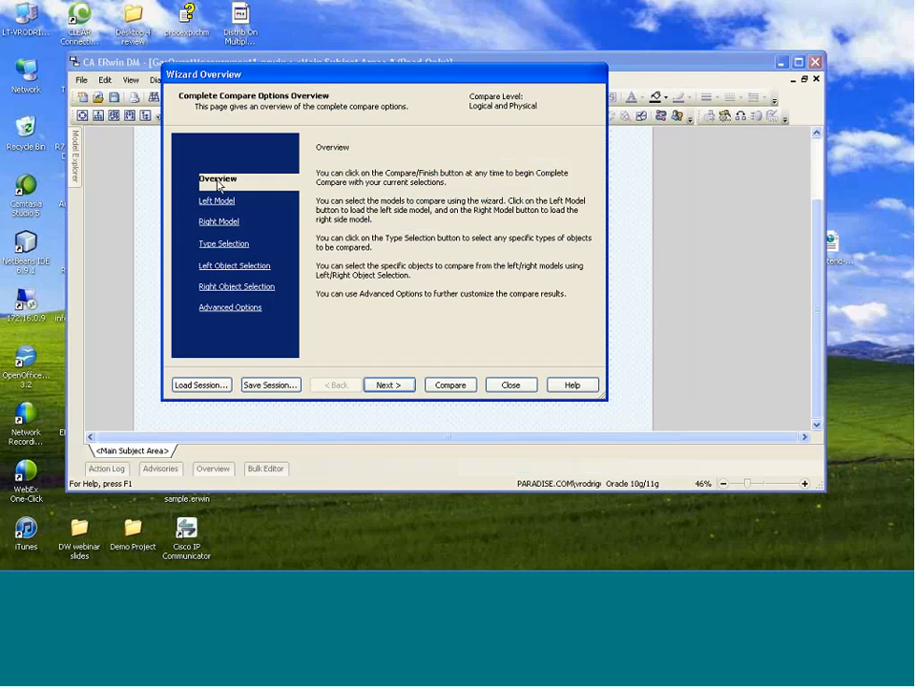
click(218, 202)
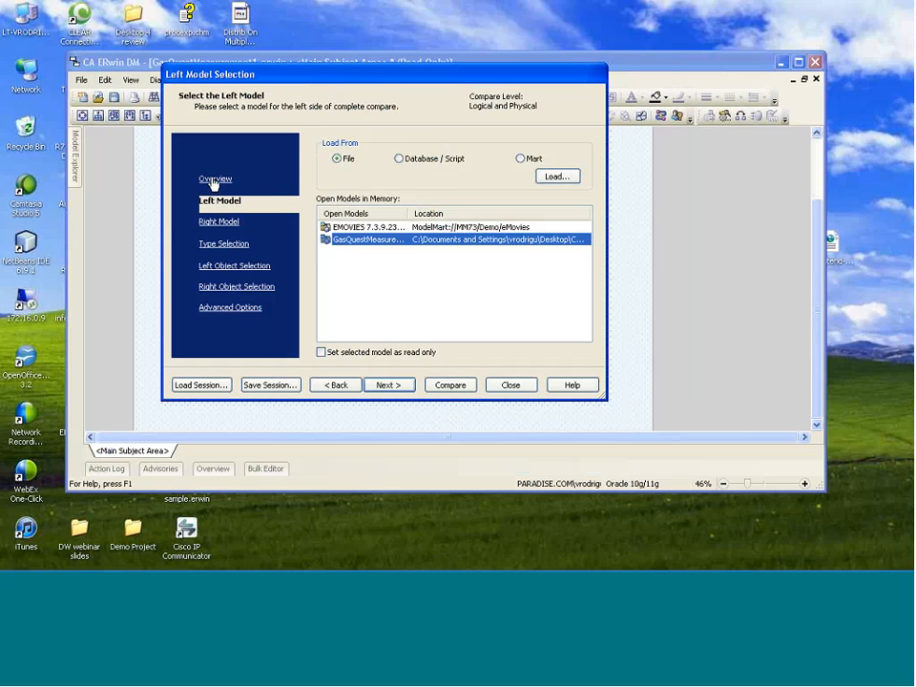
click(203, 181)
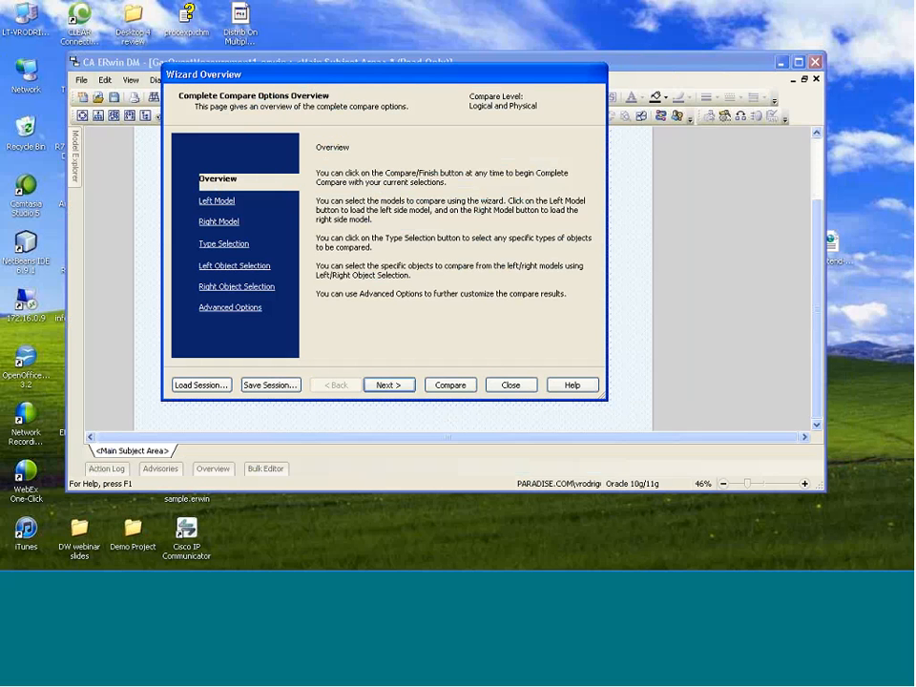
click(218, 203)
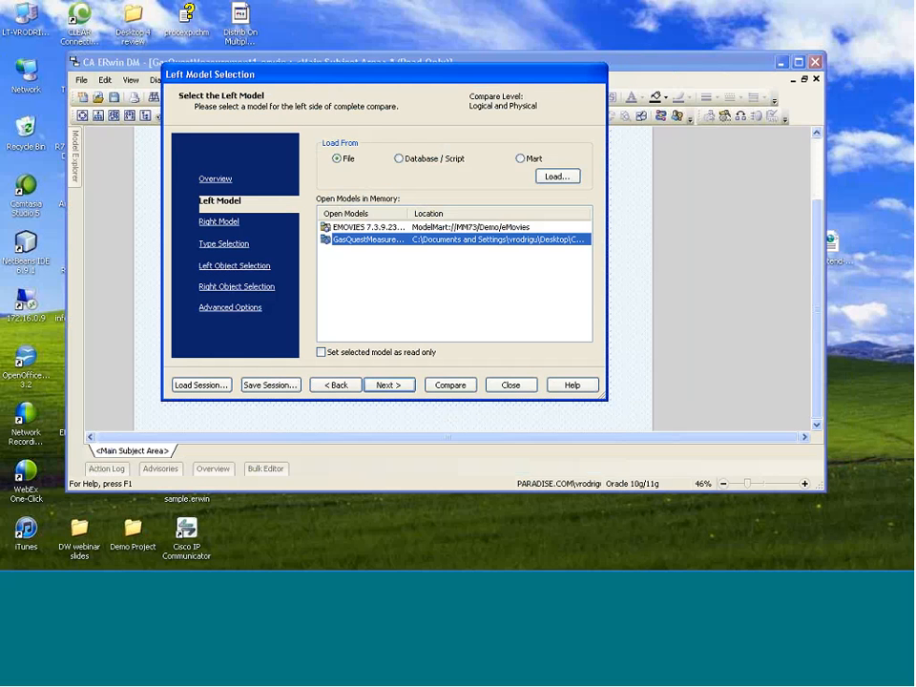
click(214, 224)
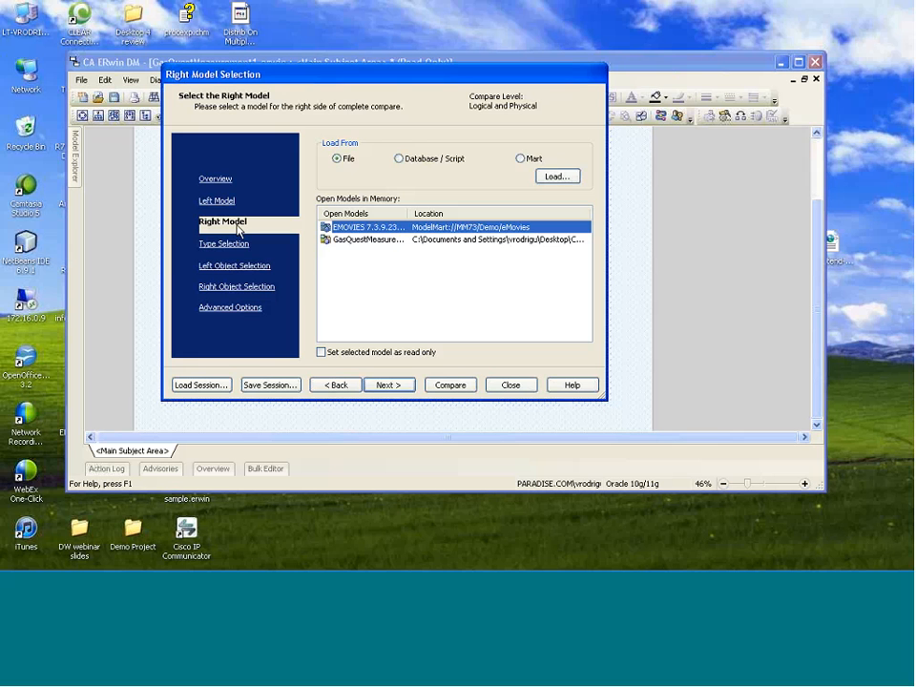
drag(389, 72, 367, 55)
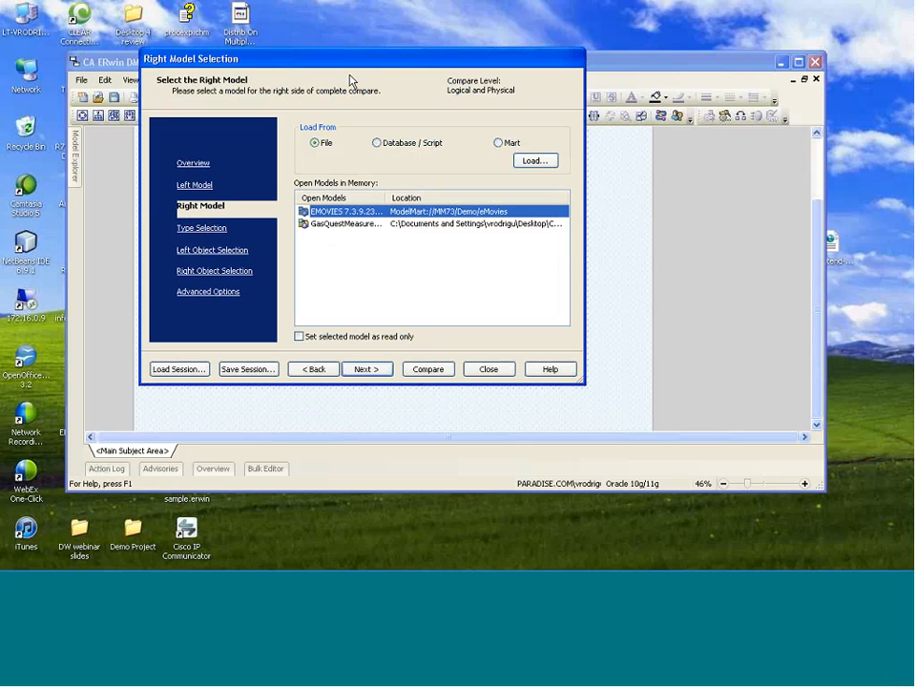
drag(352, 65, 379, 74)
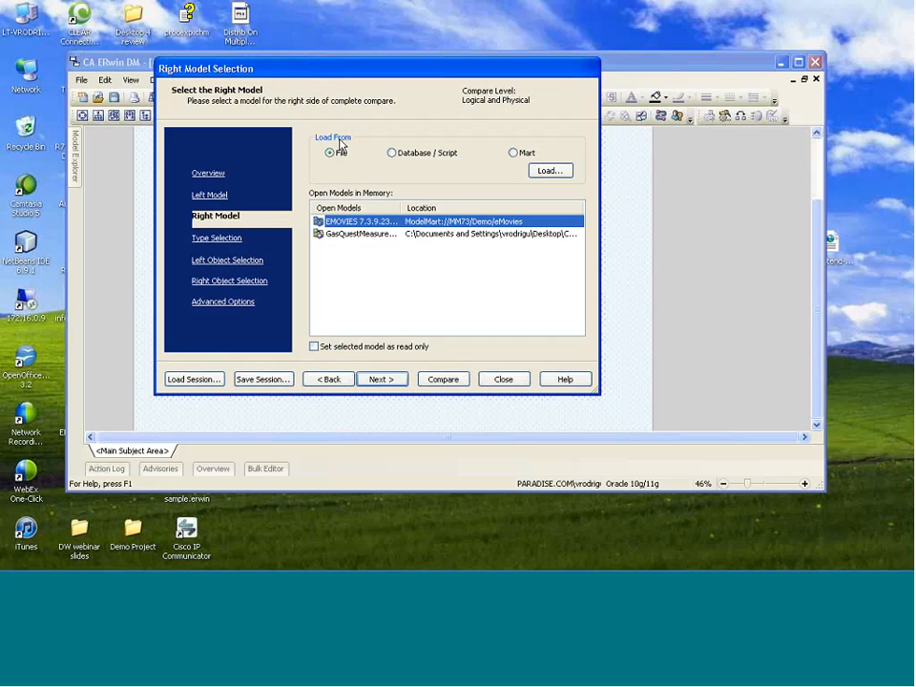
Examine the Mart, Database / Script and File load sources available for the right model
click(514, 153)
click(392, 152)
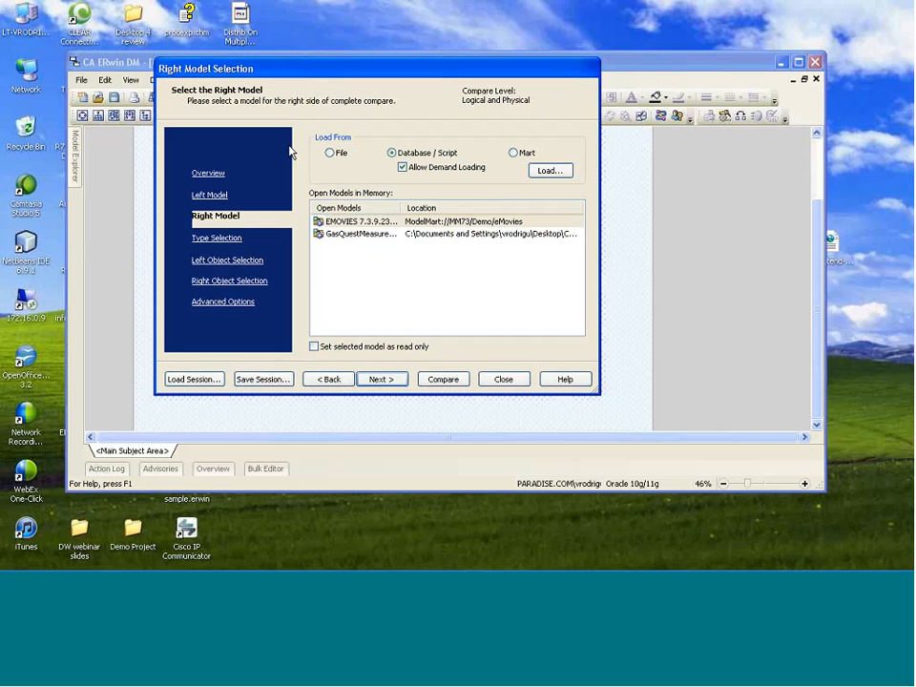
drag(389, 75, 395, 93)
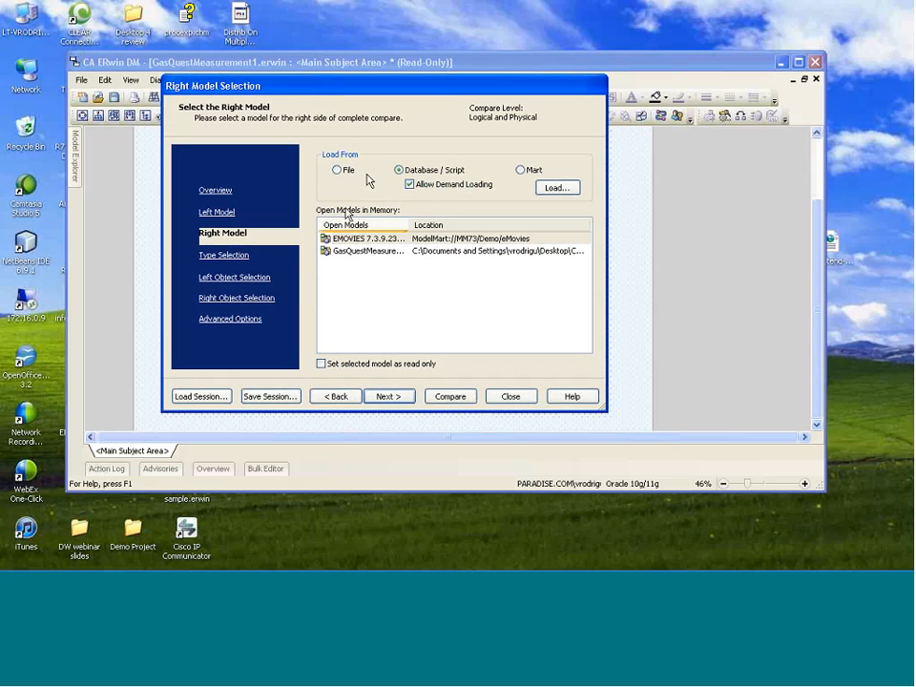
click(335, 171)
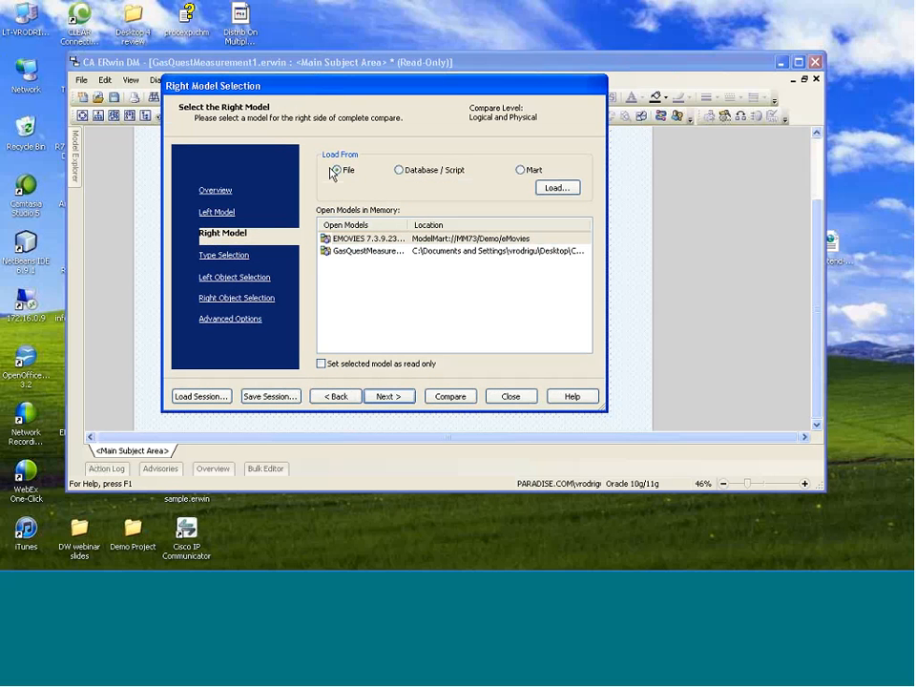
click(532, 170)
click(430, 172)
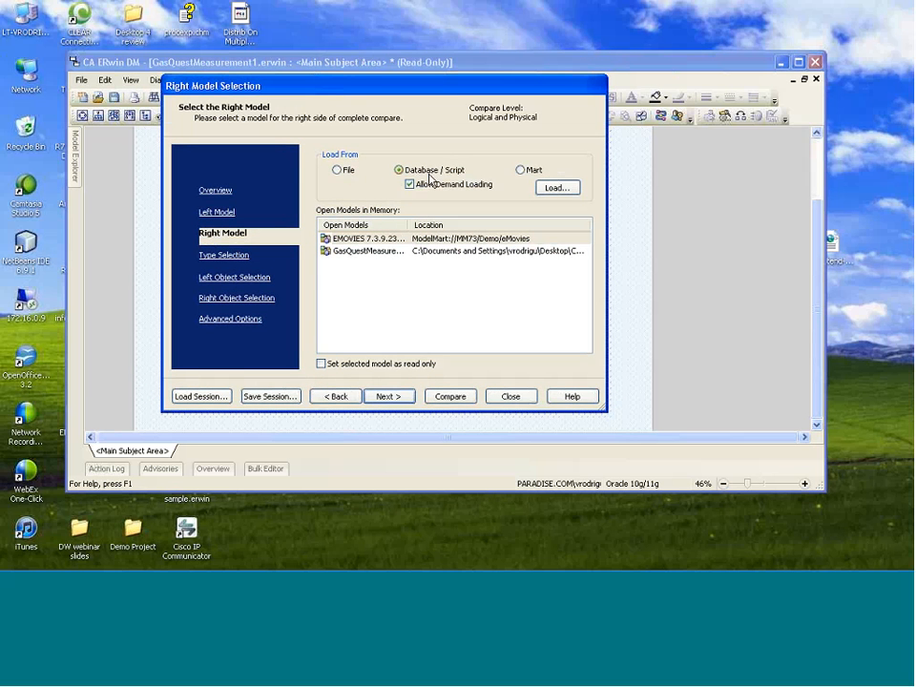
click(340, 171)
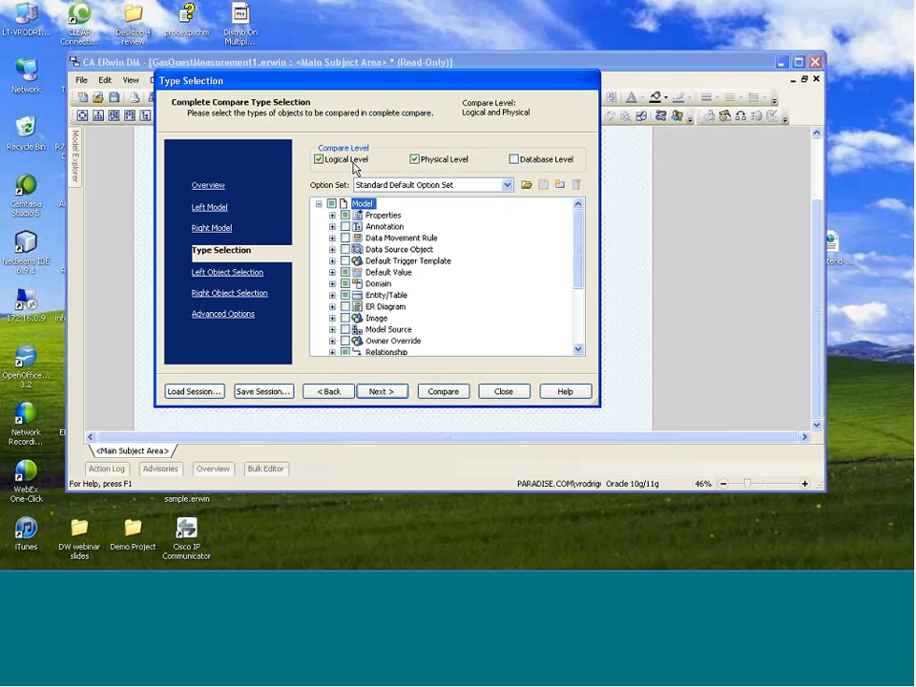
Restrict the type selection's compare level to Database Level only
mouse_move(580, 238)
mouse_down()
mouse_move(588, 305)
mouse_move(581, 205)
mouse_up()
click(415, 159)
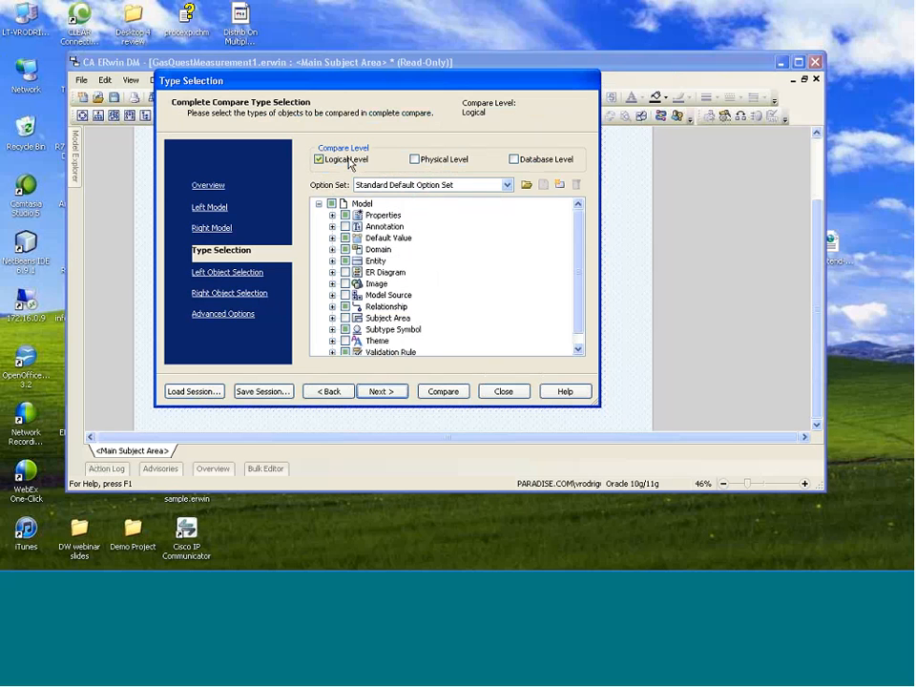
click(533, 156)
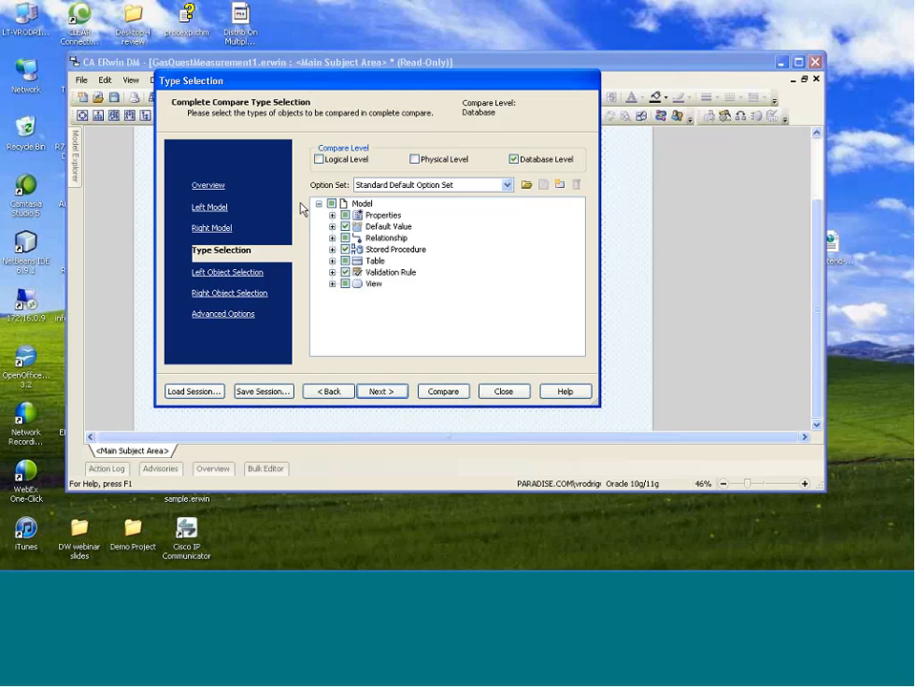
Clear all object types, then include the Table properties Comment, Owner, Physical Name and Stored Procedures
click(331, 204)
click(331, 262)
click(346, 272)
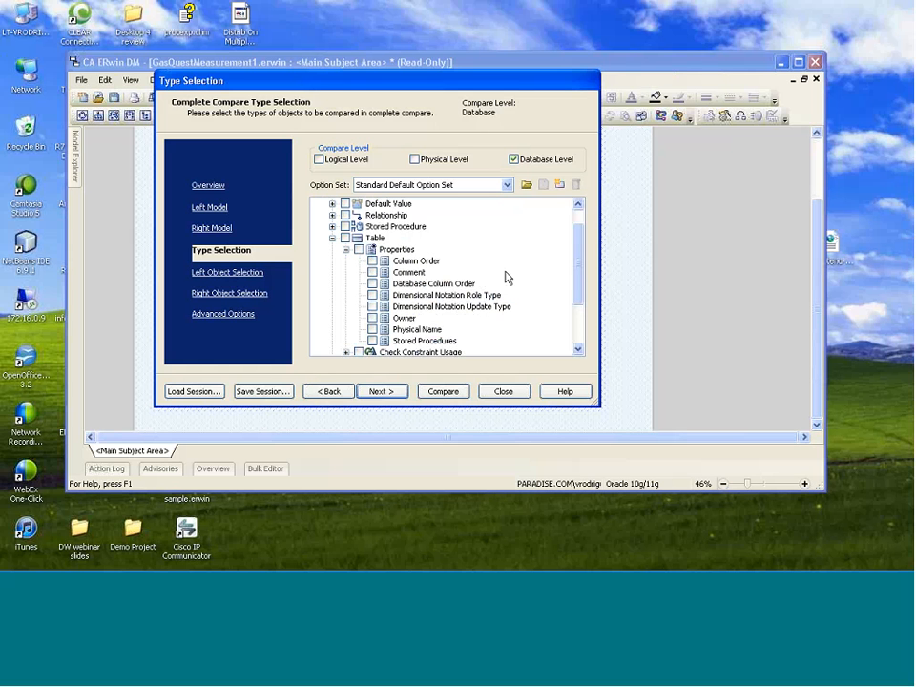
click(372, 272)
click(372, 318)
click(372, 329)
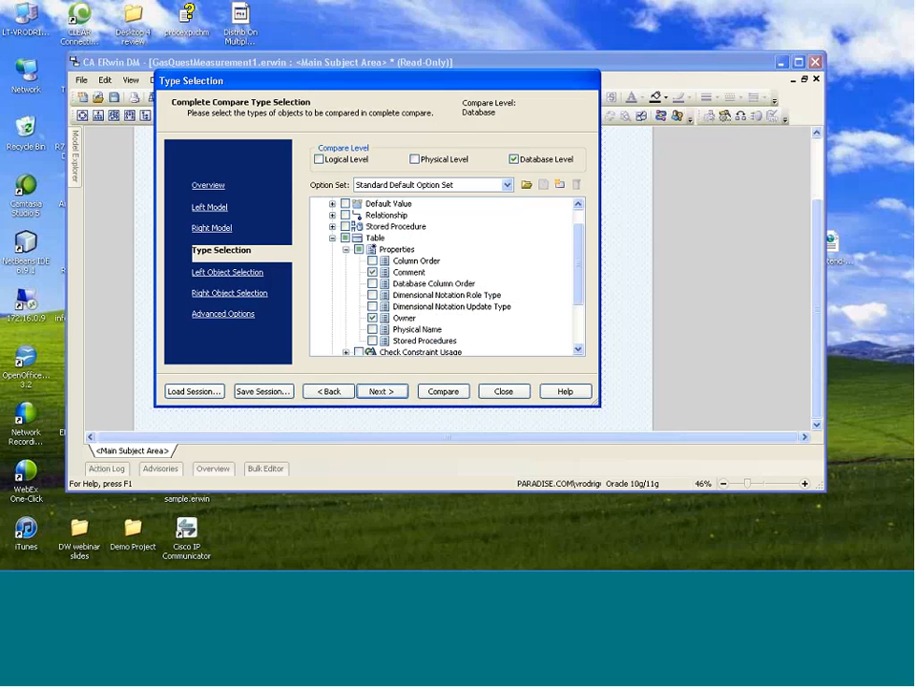
click(372, 340)
Include the Column properties Comment, Physical Name and Physical Data Type in the comparison
drag(578, 268, 580, 285)
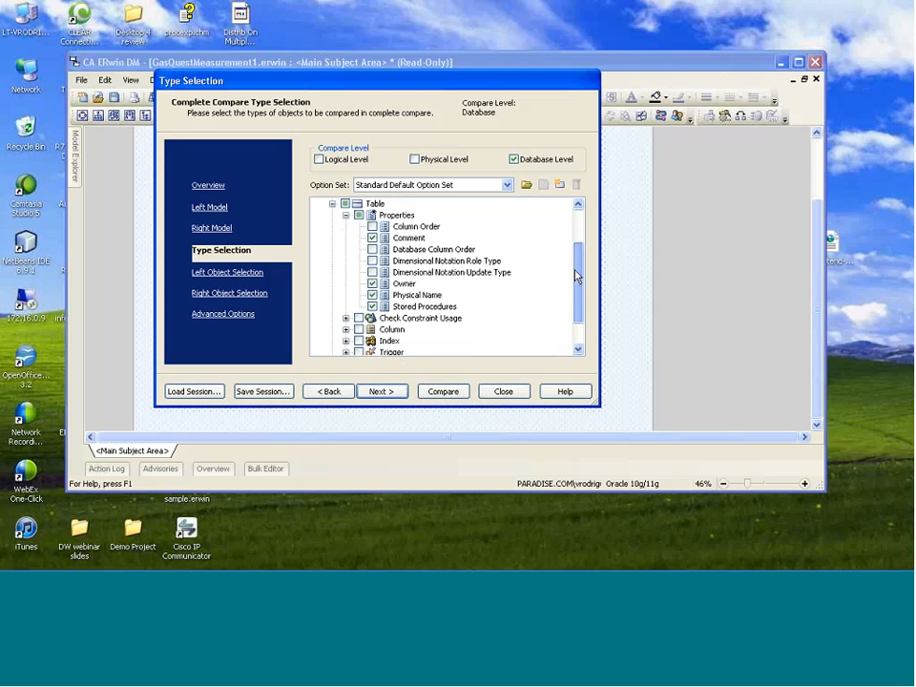
scroll(554, 277, up, 1)
scroll(534, 288, down, 1)
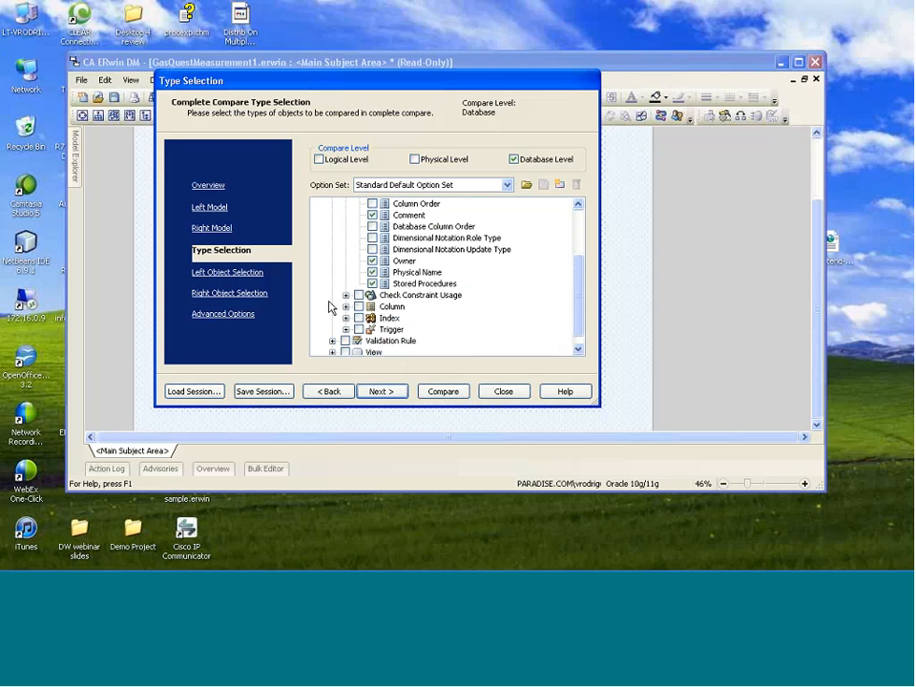
scroll(577, 286, down, 1)
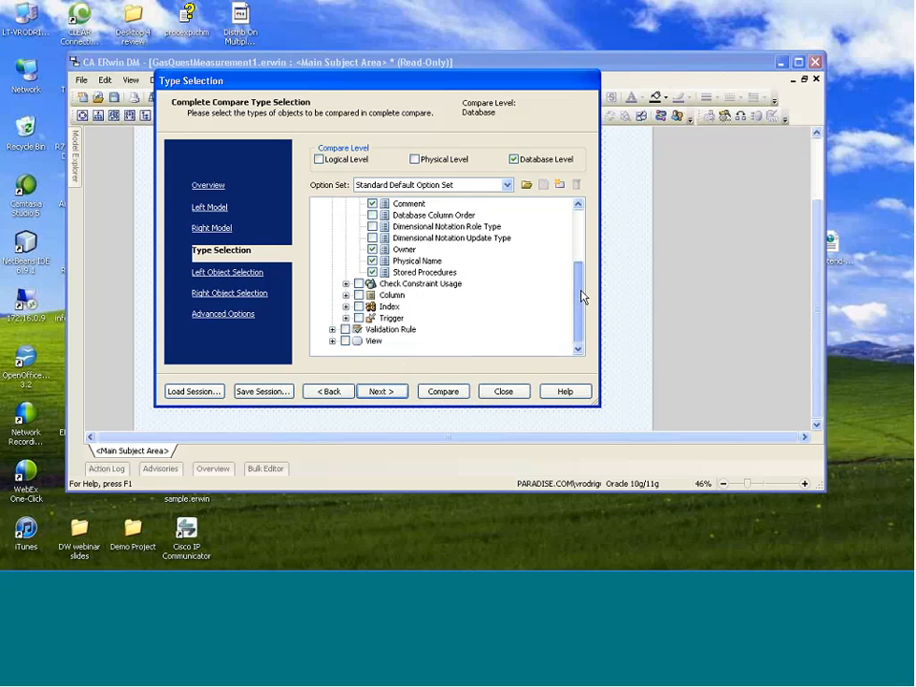
click(346, 295)
scroll(521, 303, down, 2)
click(359, 261)
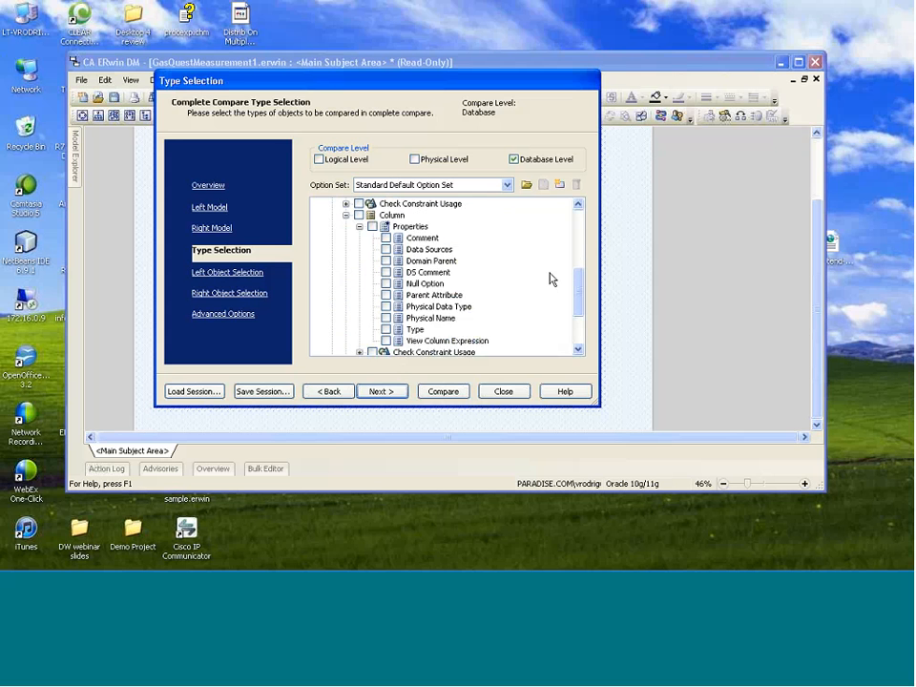
scroll(547, 278, down, 1)
scroll(577, 292, up, 2)
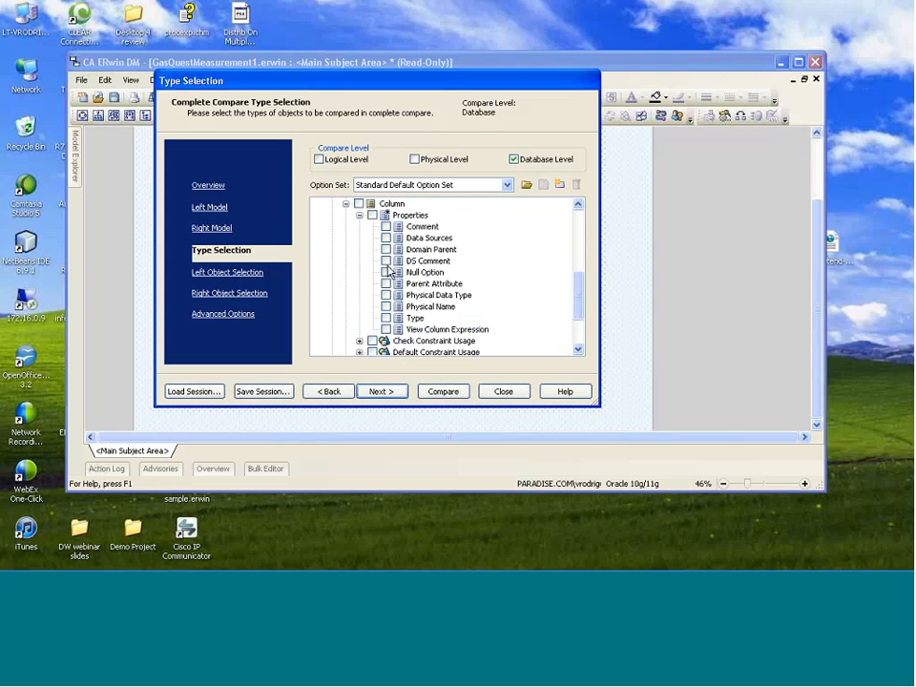
click(385, 226)
click(384, 307)
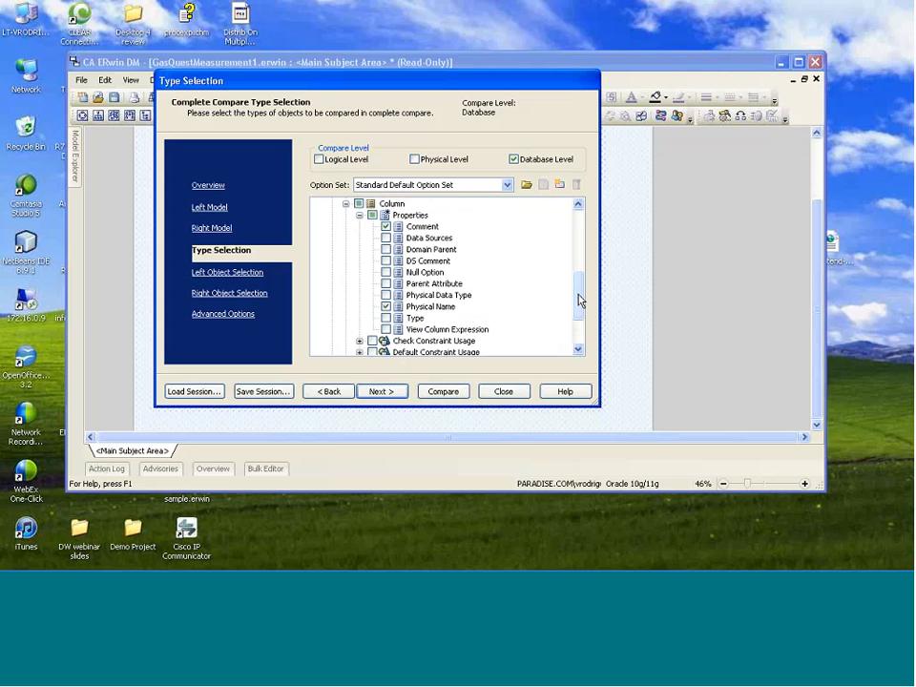
click(385, 295)
Include the Validation Rule property of the column's Check Constraint Usage in the comparison
drag(574, 289, 576, 301)
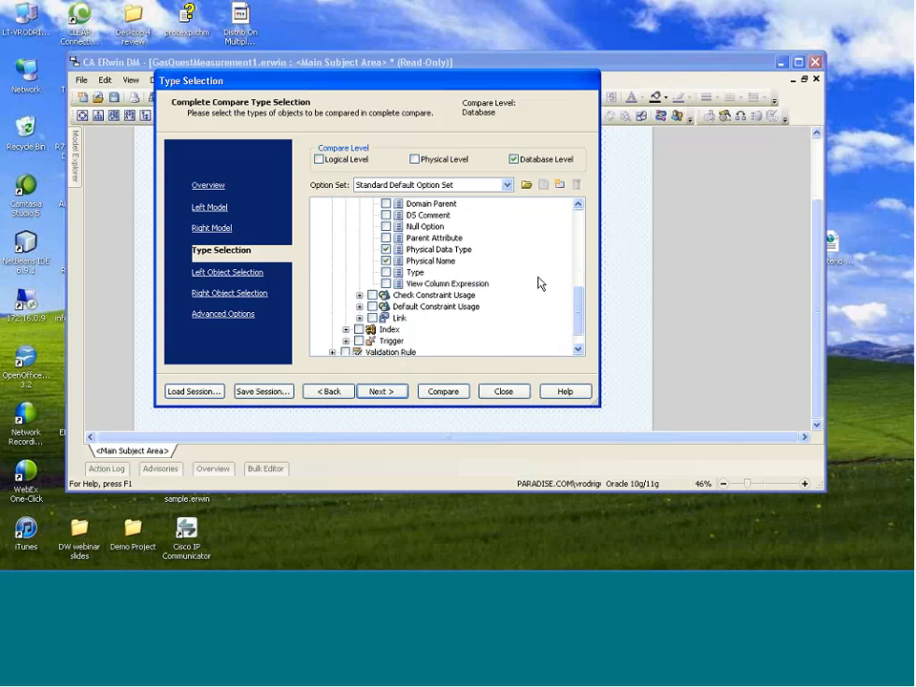
click(358, 295)
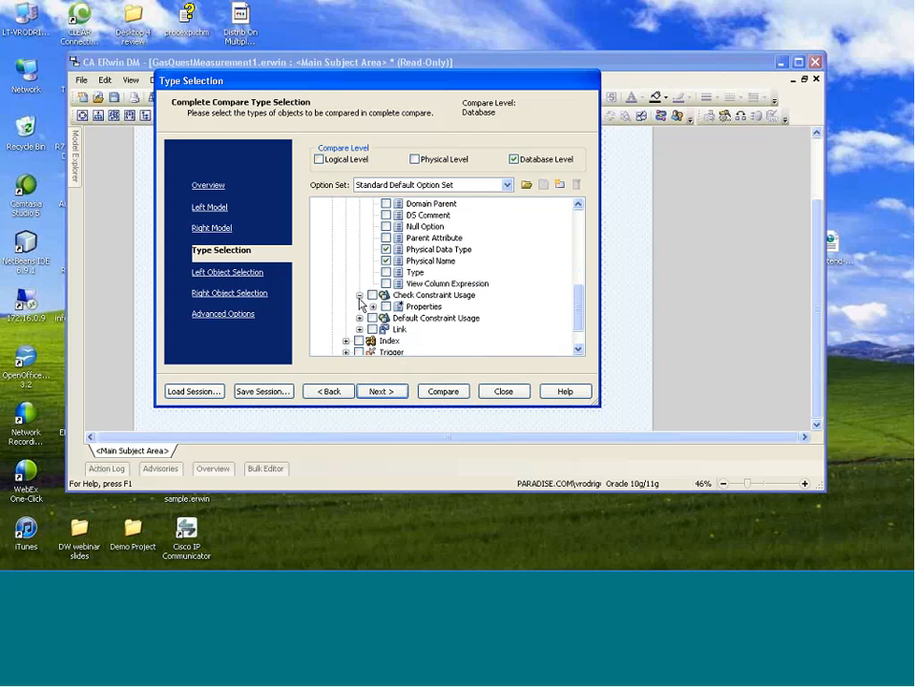
click(373, 306)
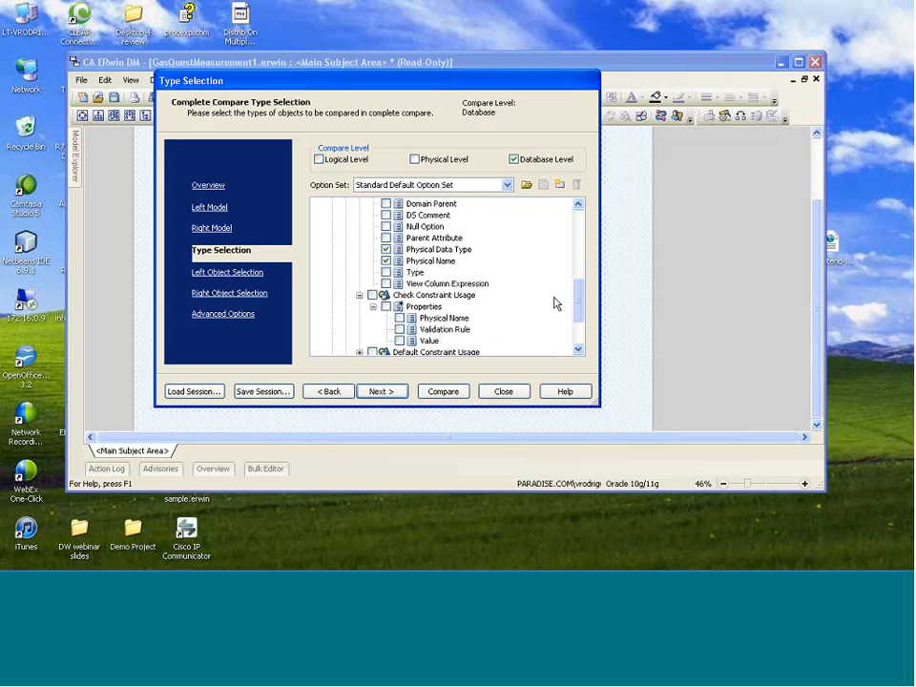
click(399, 330)
drag(578, 297, 578, 309)
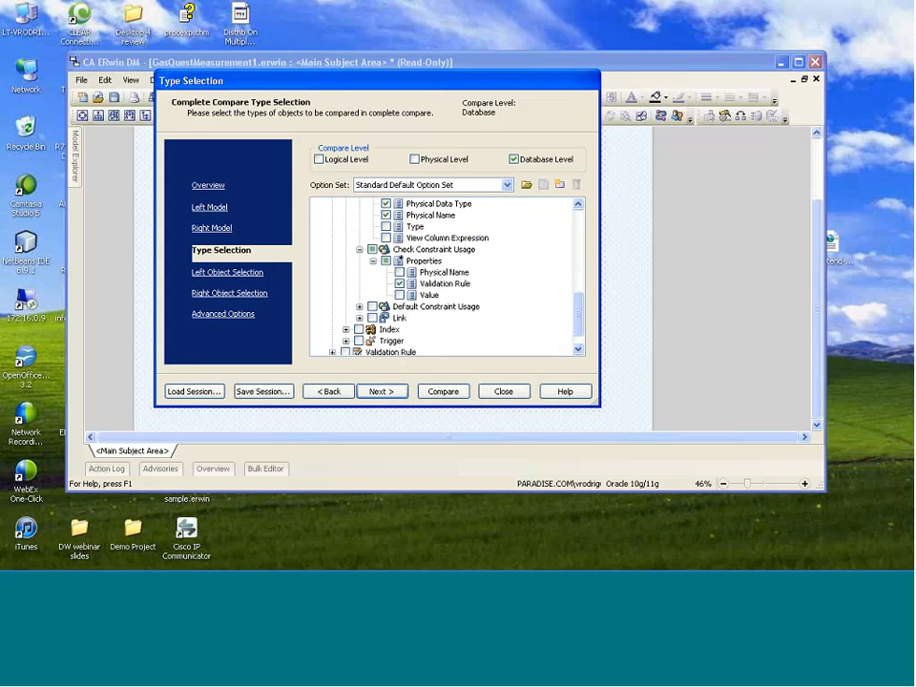
drag(523, 80, 545, 69)
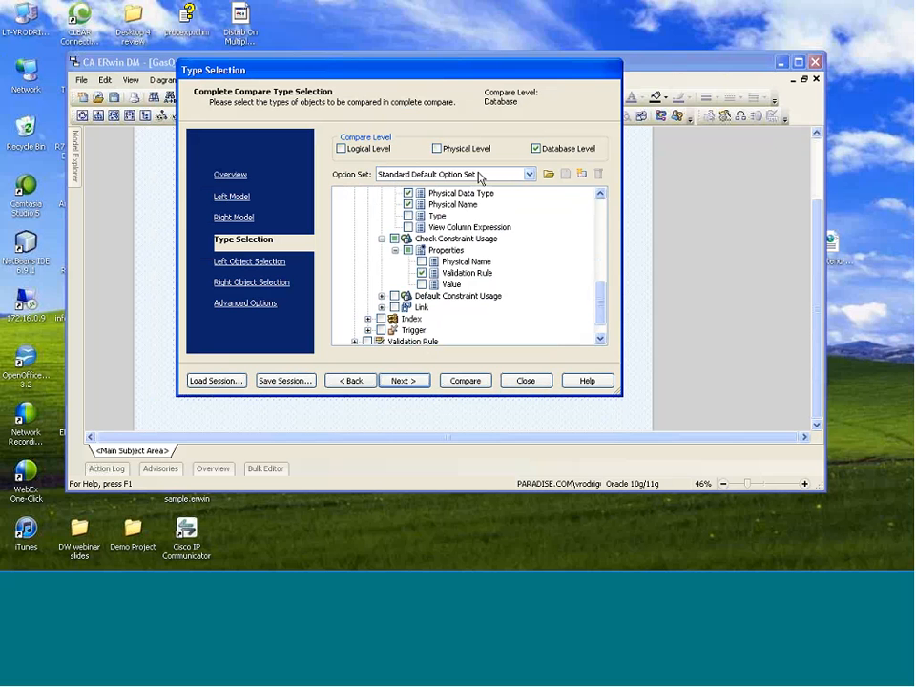
mouse_move(607, 311)
mouse_down()
mouse_move(603, 253)
mouse_move(603, 307)
mouse_up()
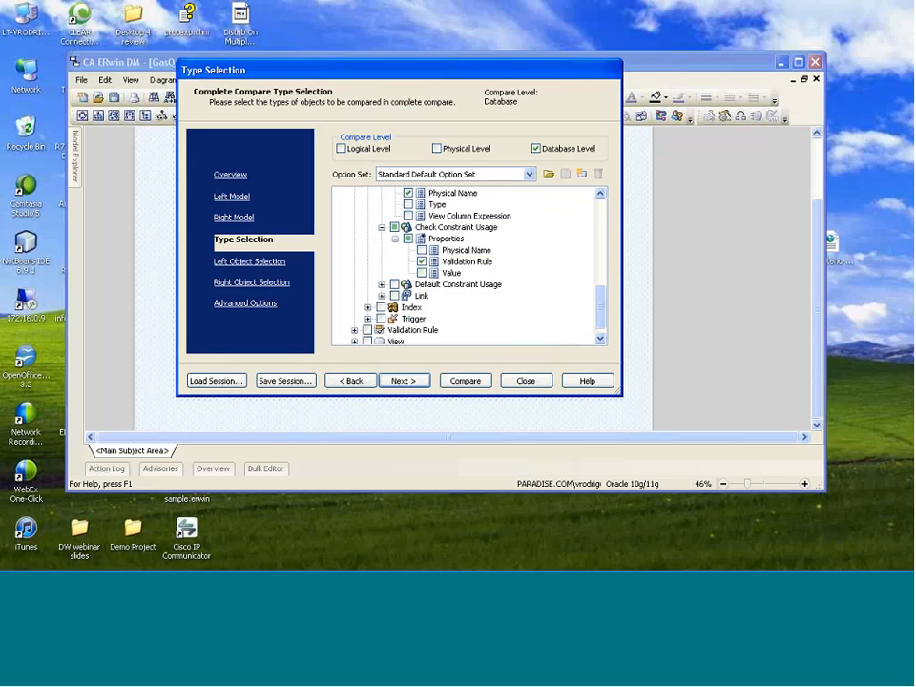
drag(498, 73, 528, 81)
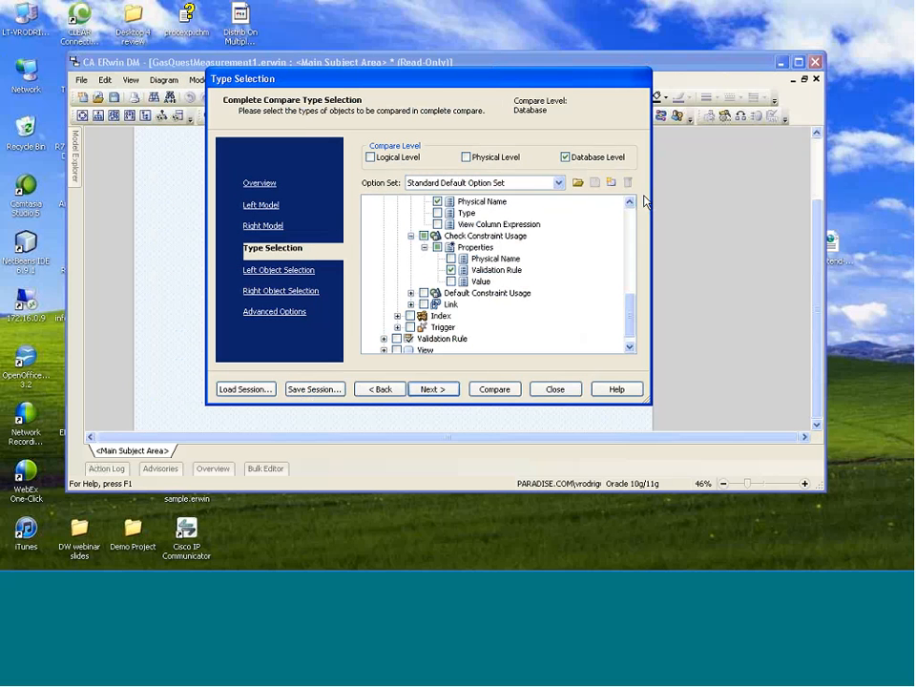
click(611, 183)
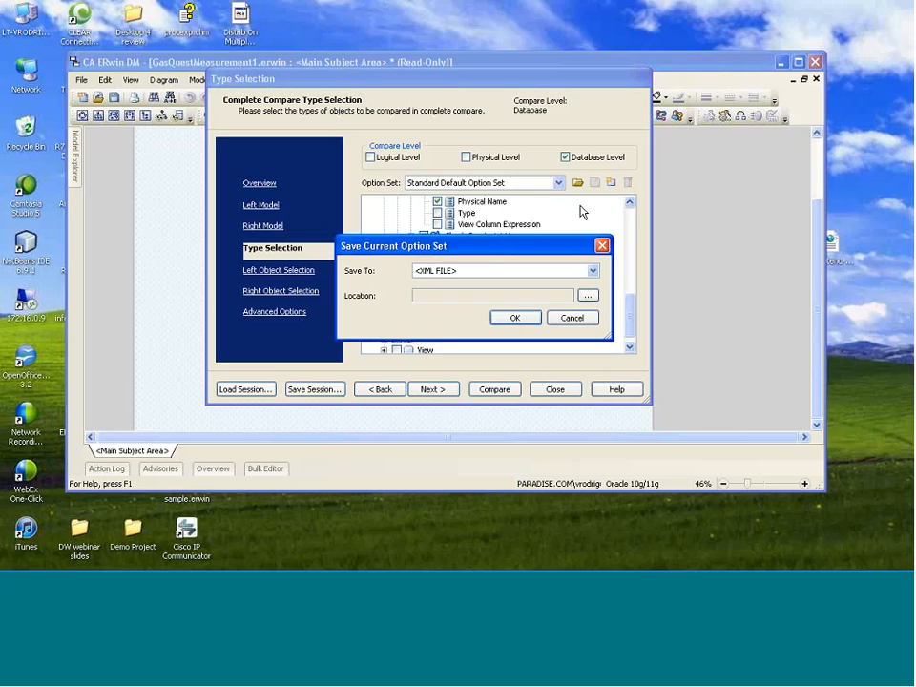
drag(472, 246, 455, 218)
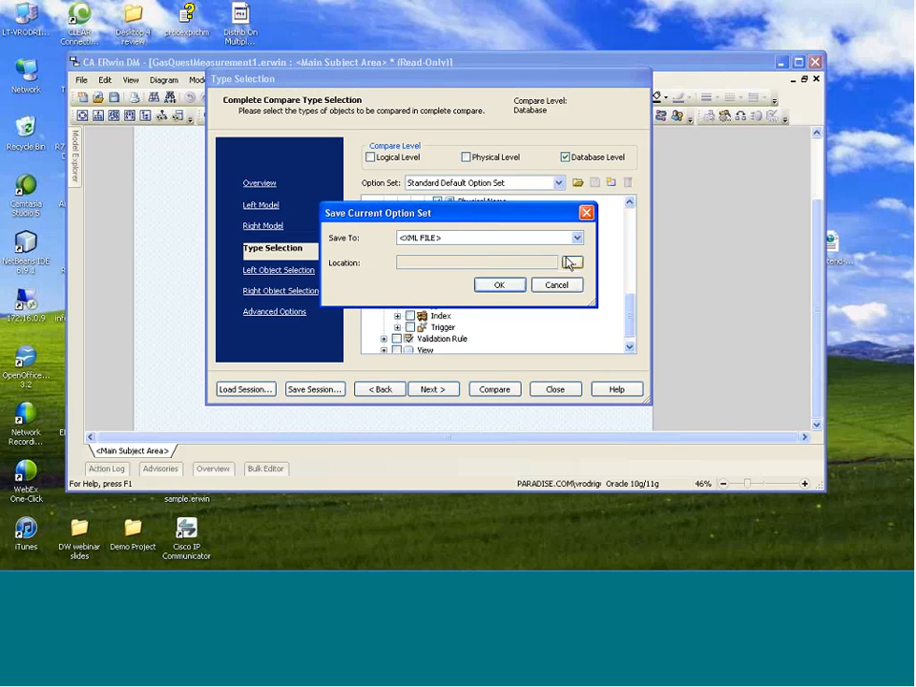
click(578, 237)
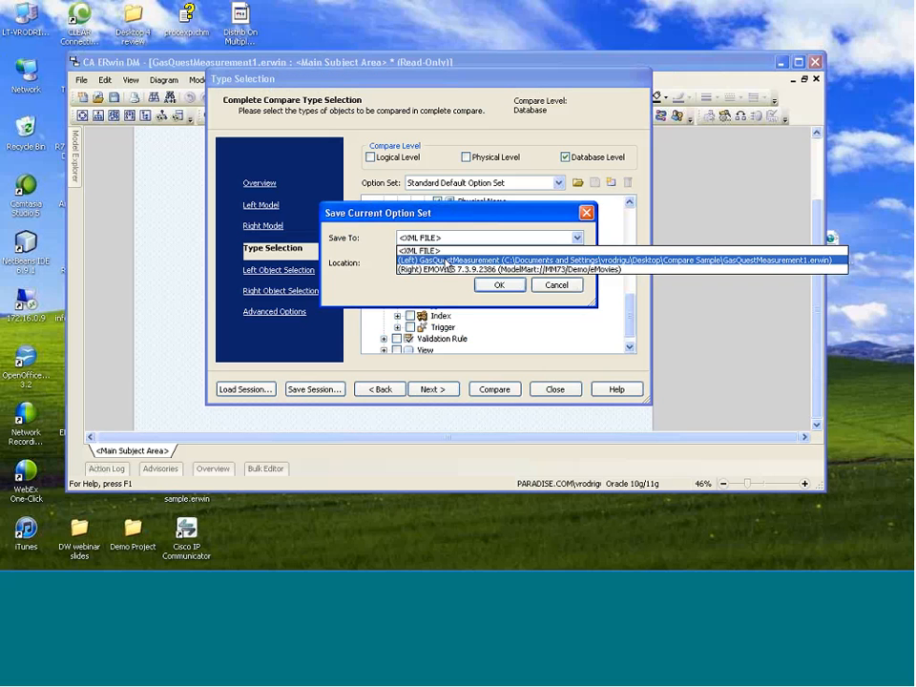
click(452, 259)
click(586, 212)
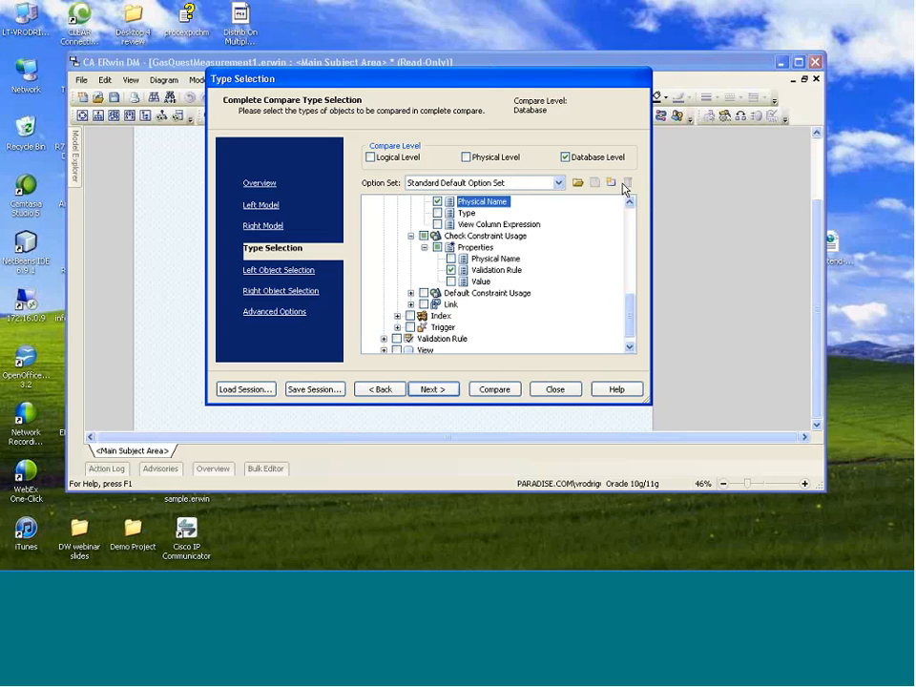
Try to save the current option set in the left GasQuestMeasurement model under the name "filtered"
click(594, 181)
click(578, 237)
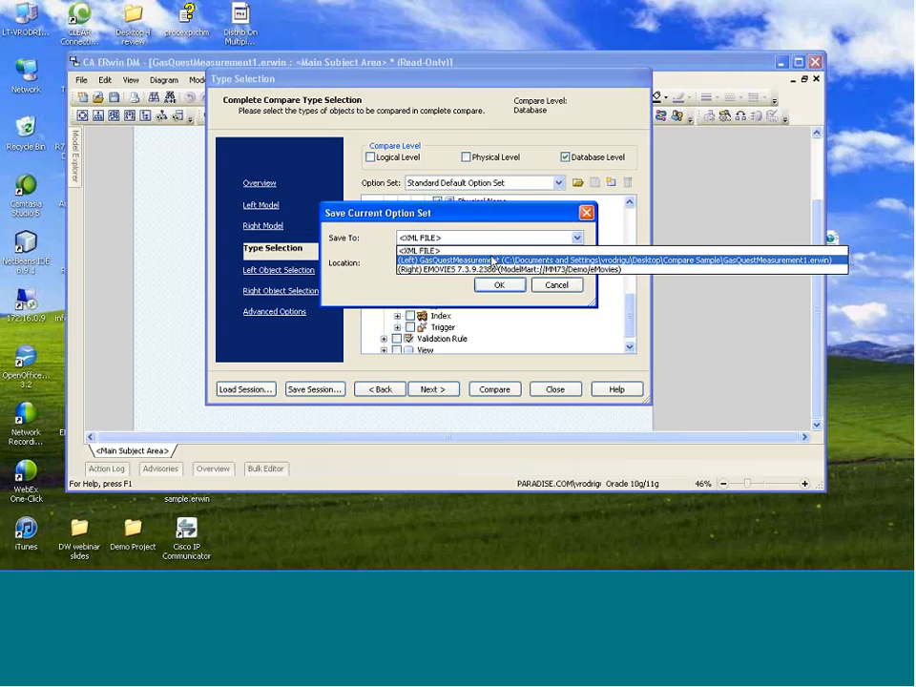
click(444, 260)
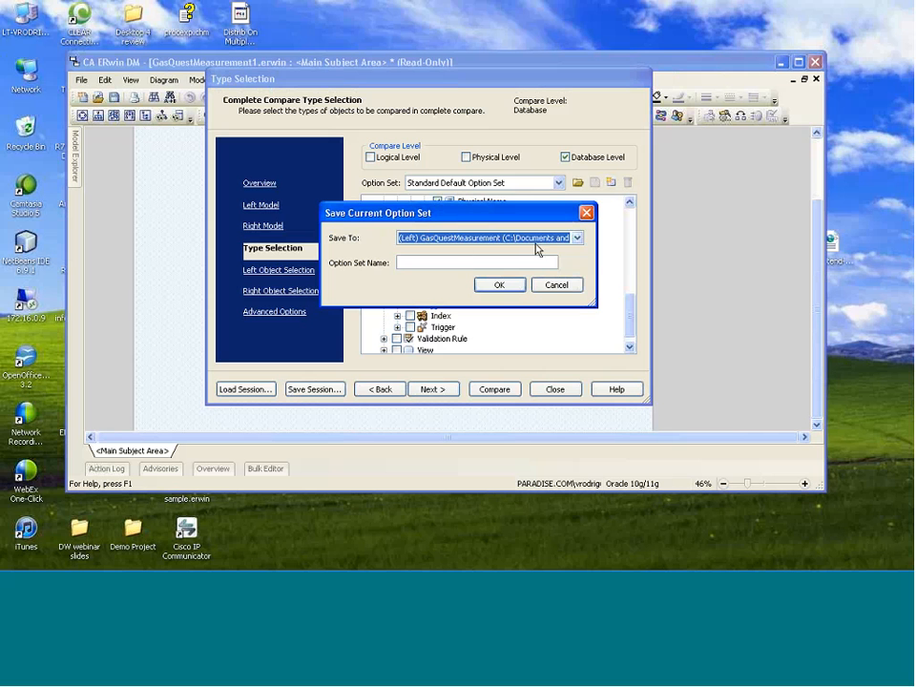
click(577, 238)
click(463, 270)
click(576, 238)
click(495, 260)
click(500, 259)
text(fi)
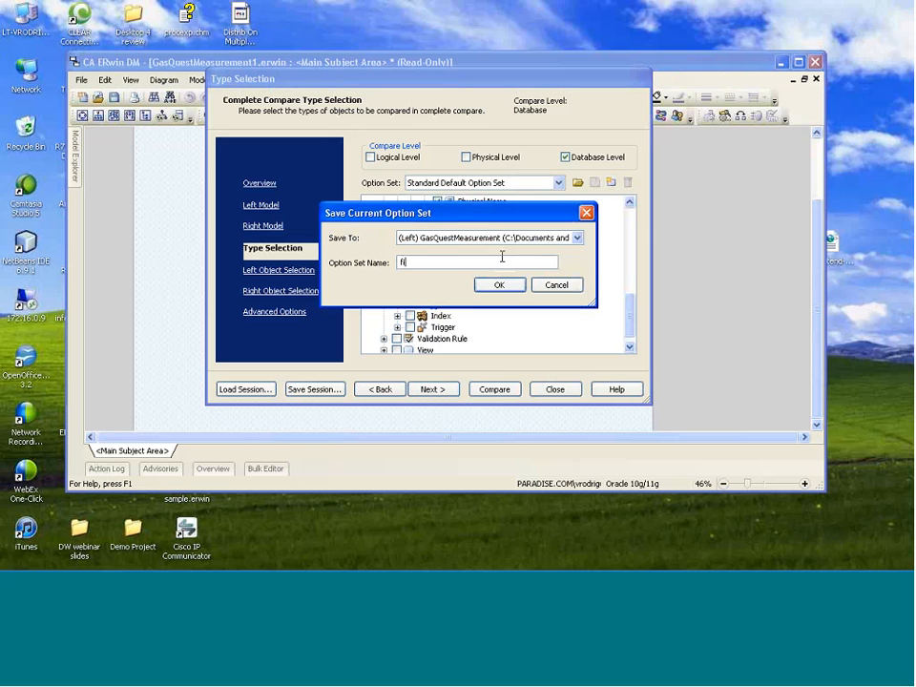
text(ltered)
Try to save the current option set to an XML file in the Compare Sample folder, and cancel the save
click(577, 239)
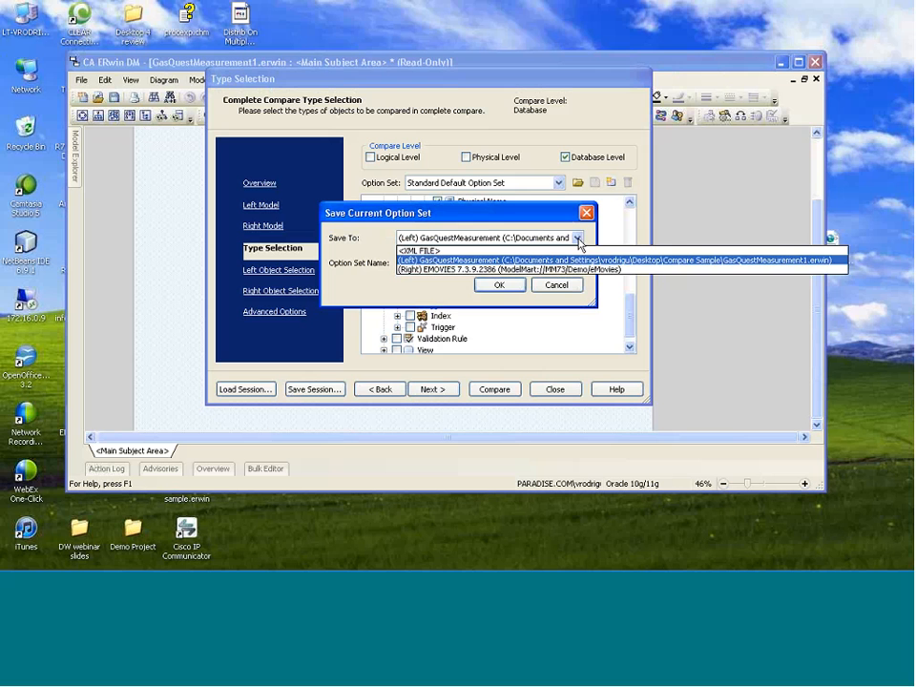
click(456, 251)
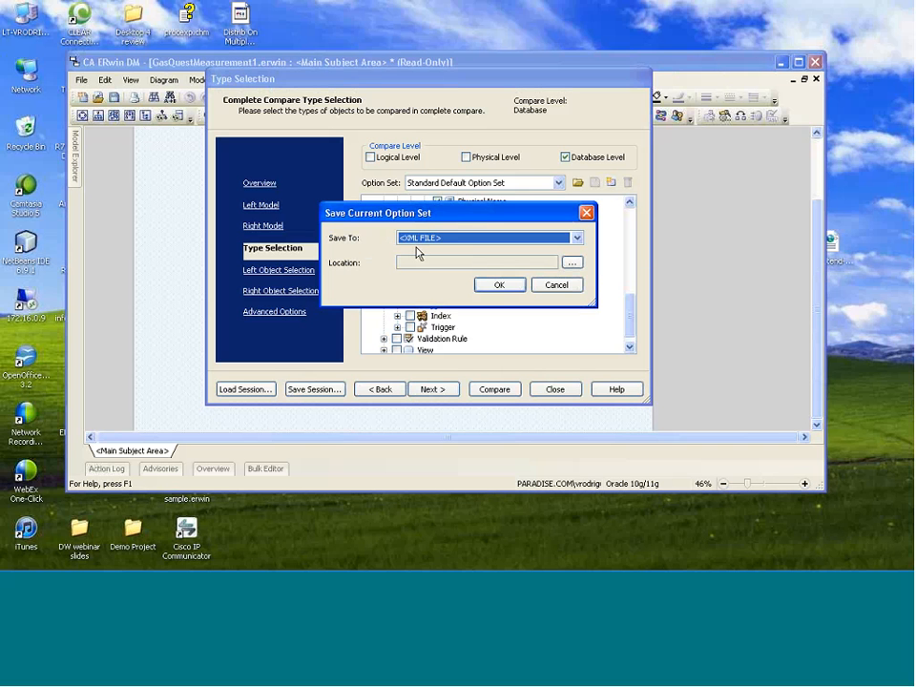
click(573, 261)
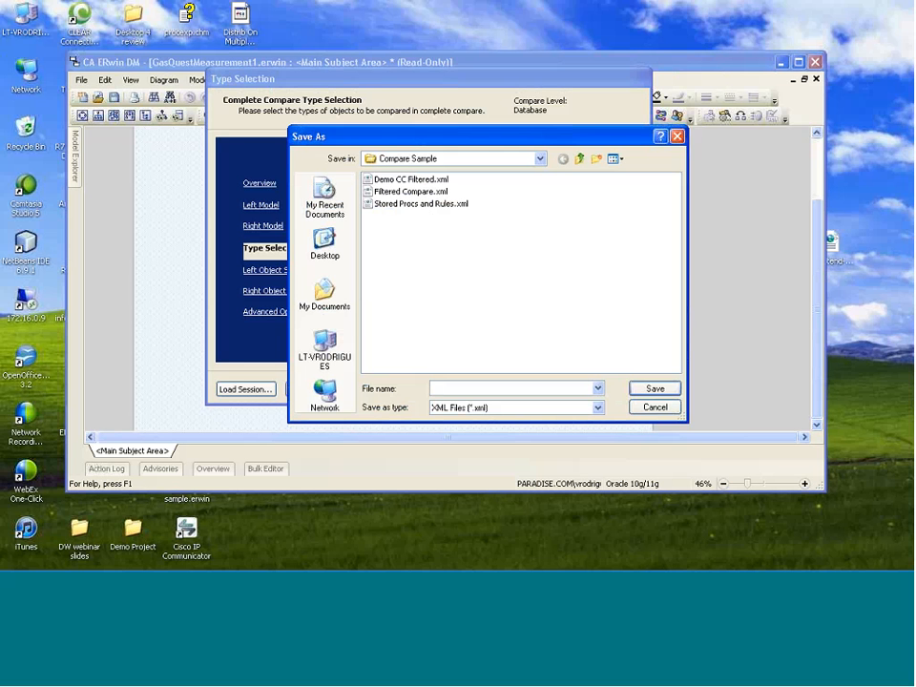
click(667, 407)
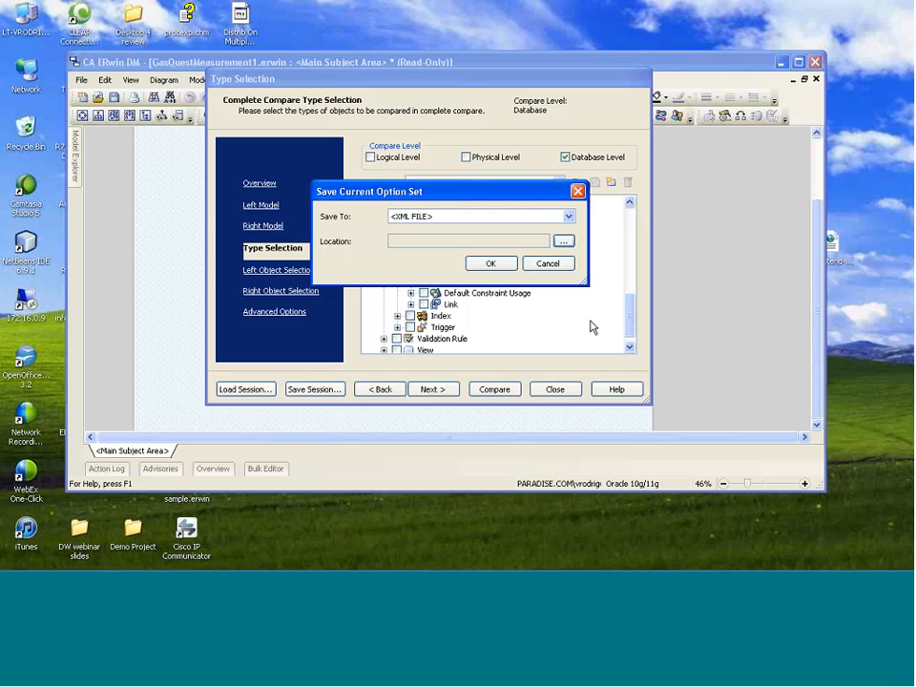
click(549, 264)
Review the object selections of the left and right models and the type selection of the comparison
scroll(631, 319, down, 1)
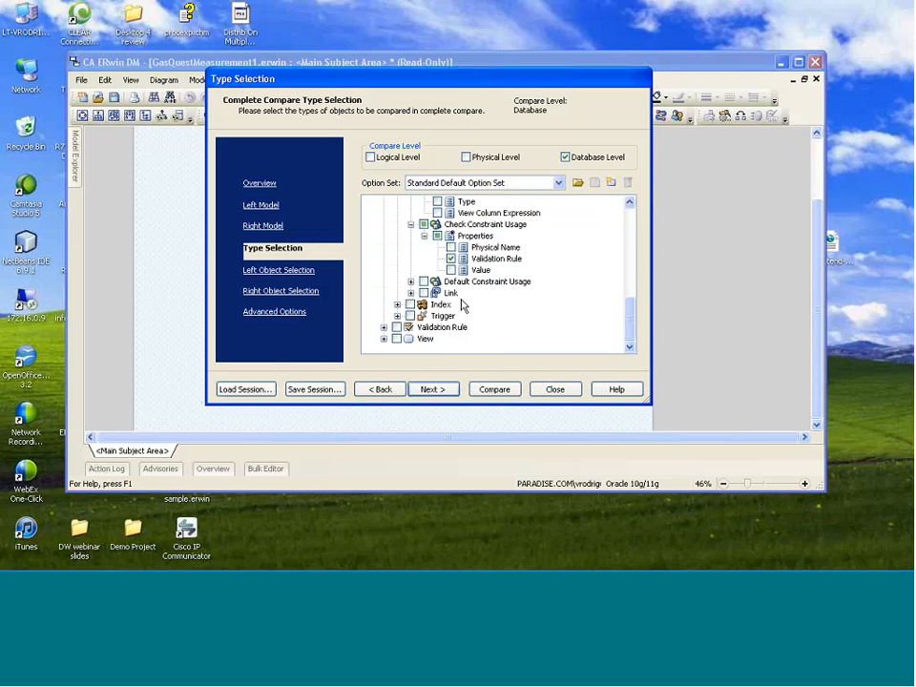
click(283, 272)
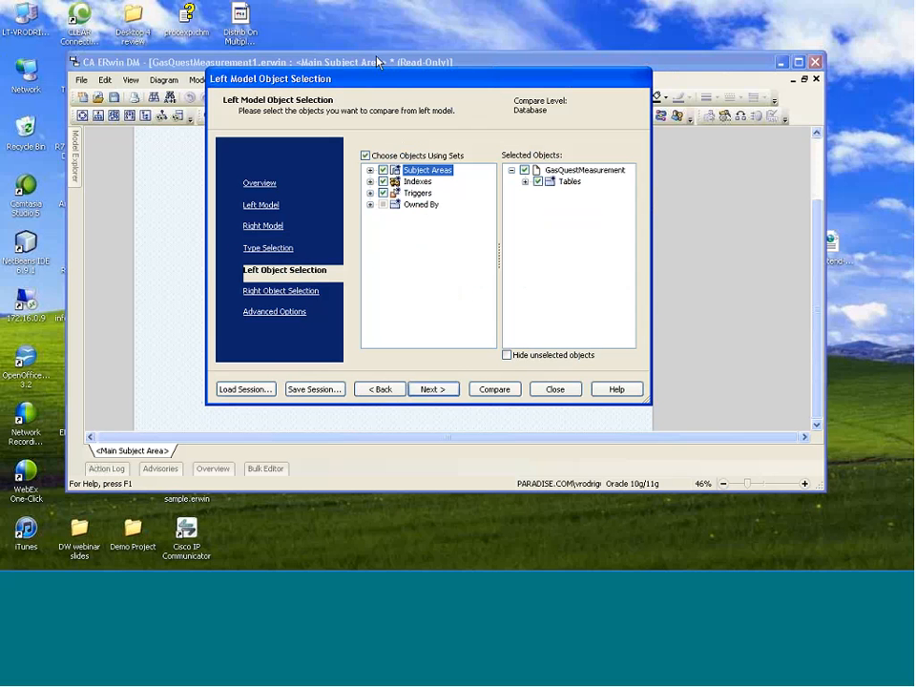
drag(386, 74, 376, 61)
click(254, 235)
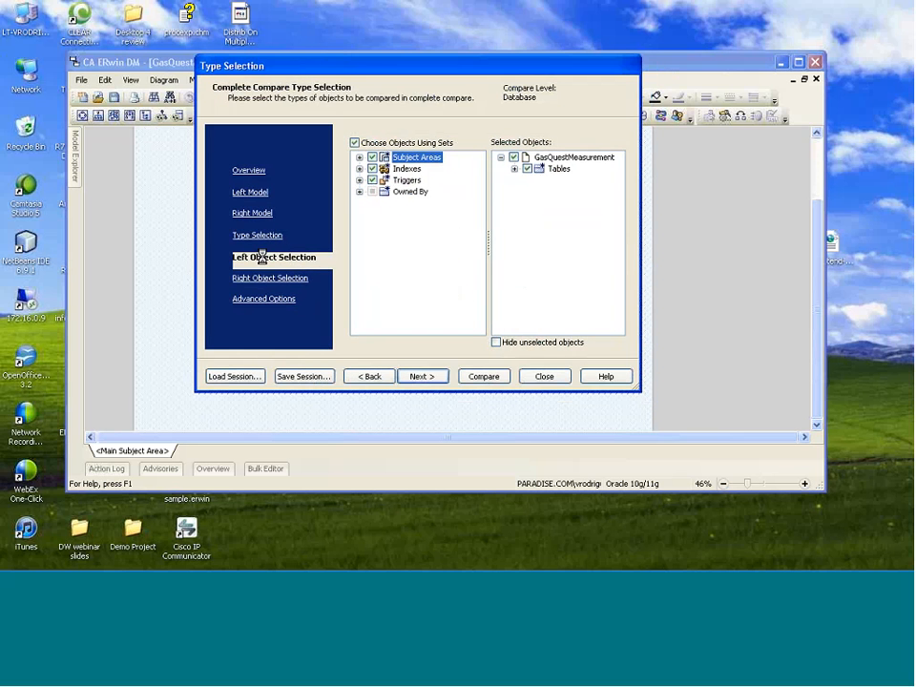
click(252, 257)
click(267, 279)
click(266, 257)
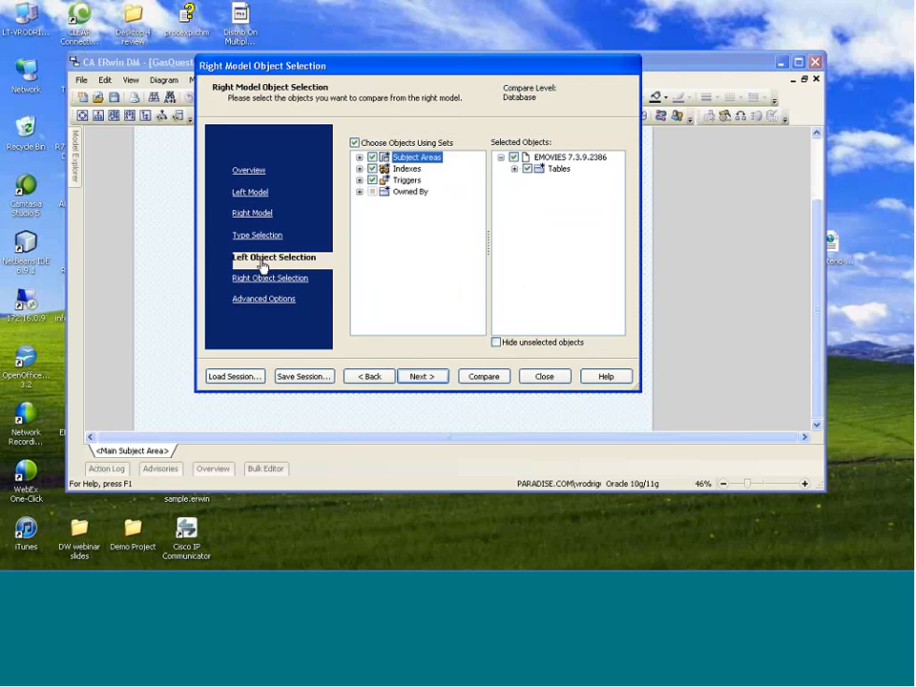
click(259, 236)
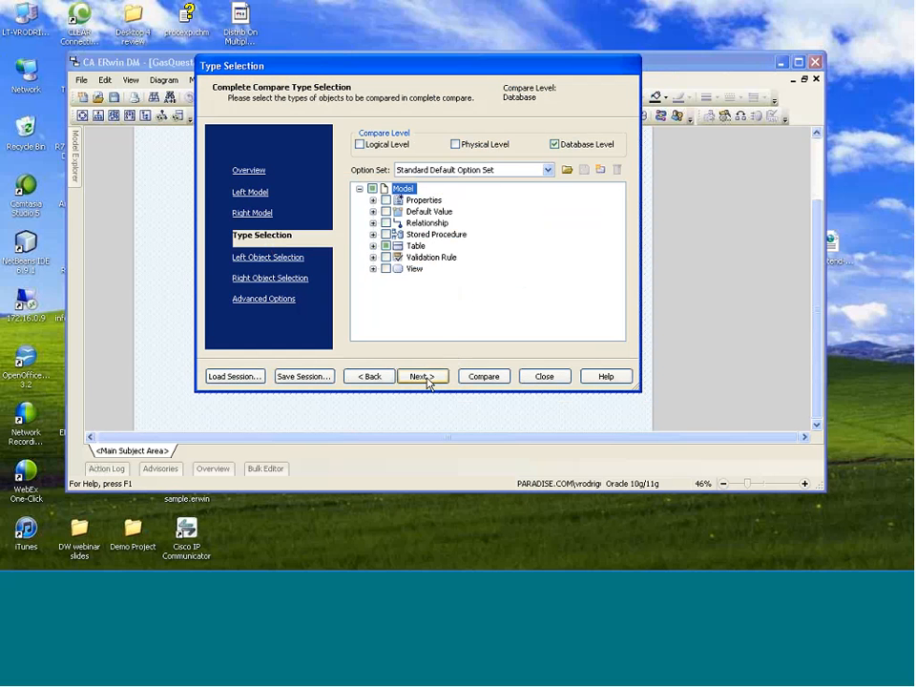
click(422, 377)
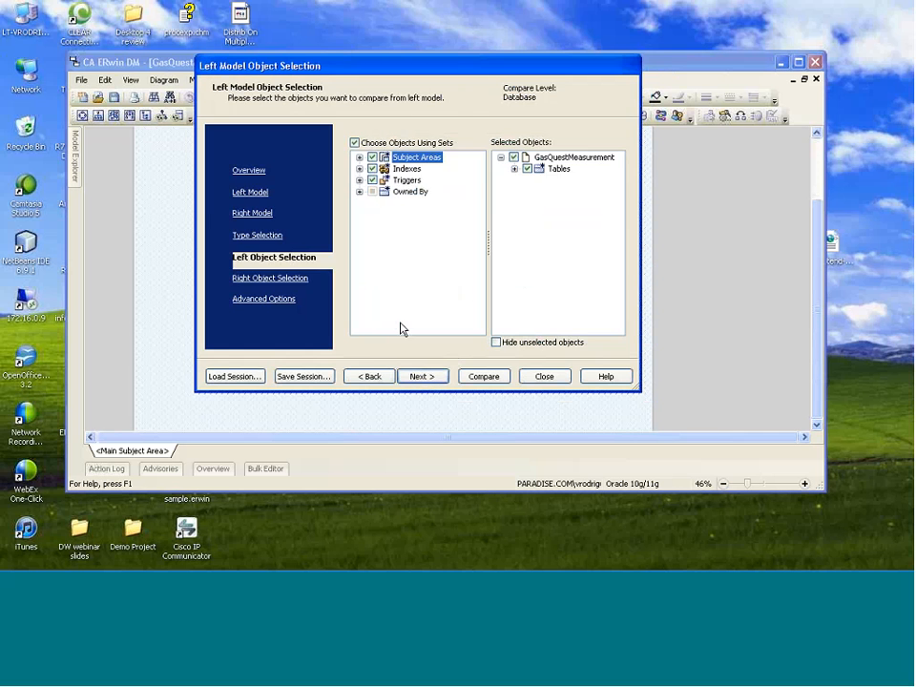
click(264, 236)
Close the Complete Compare wizard and minimize the GasQuestMeasurement1 model
click(544, 375)
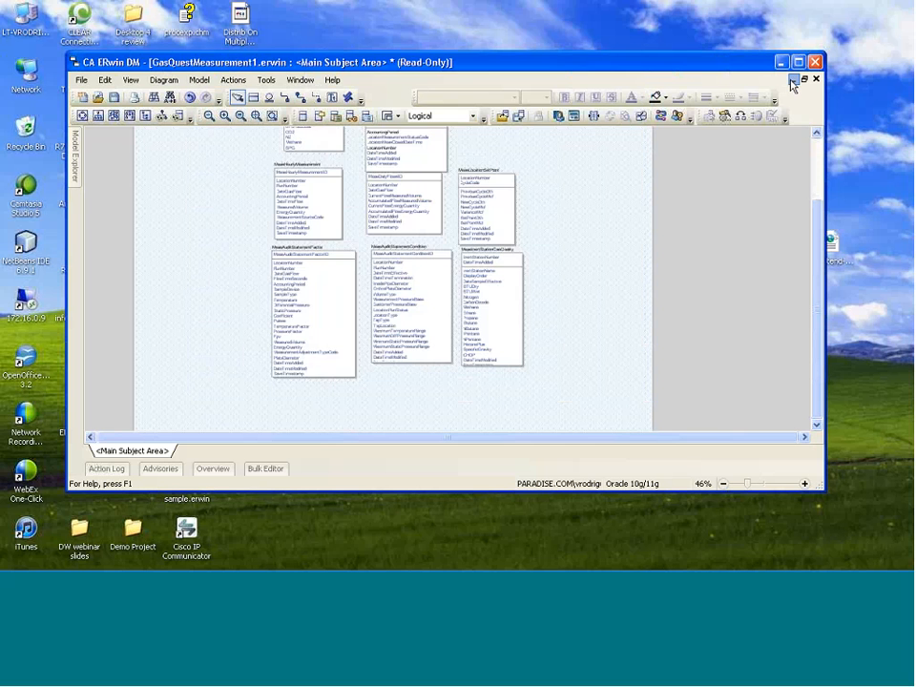
click(791, 80)
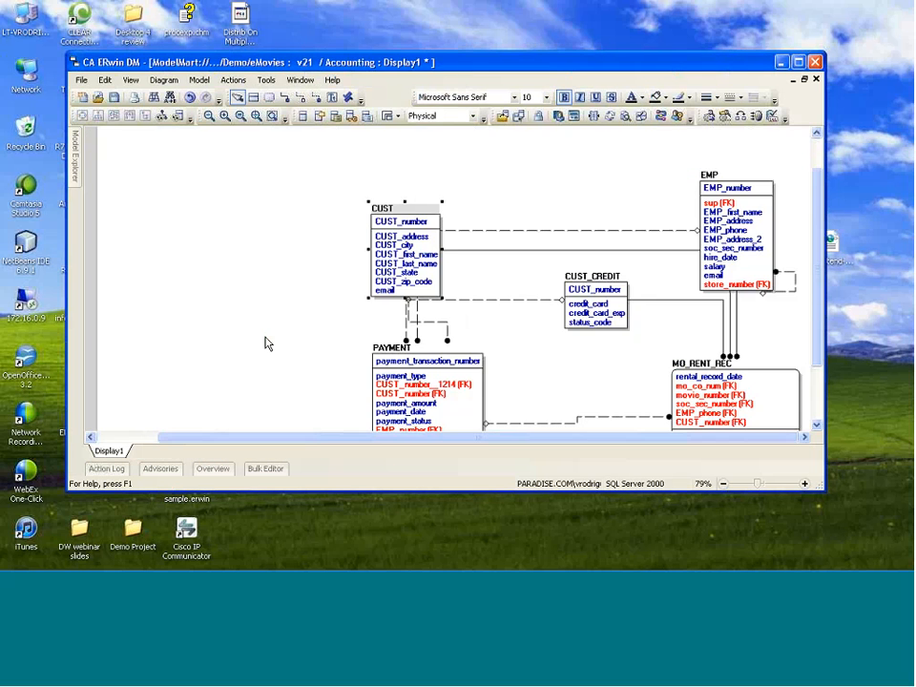
click(816, 80)
key(Escape)
Start opening a model file and browse to the "Desktop 4 review" folder on the Desktop
click(81, 80)
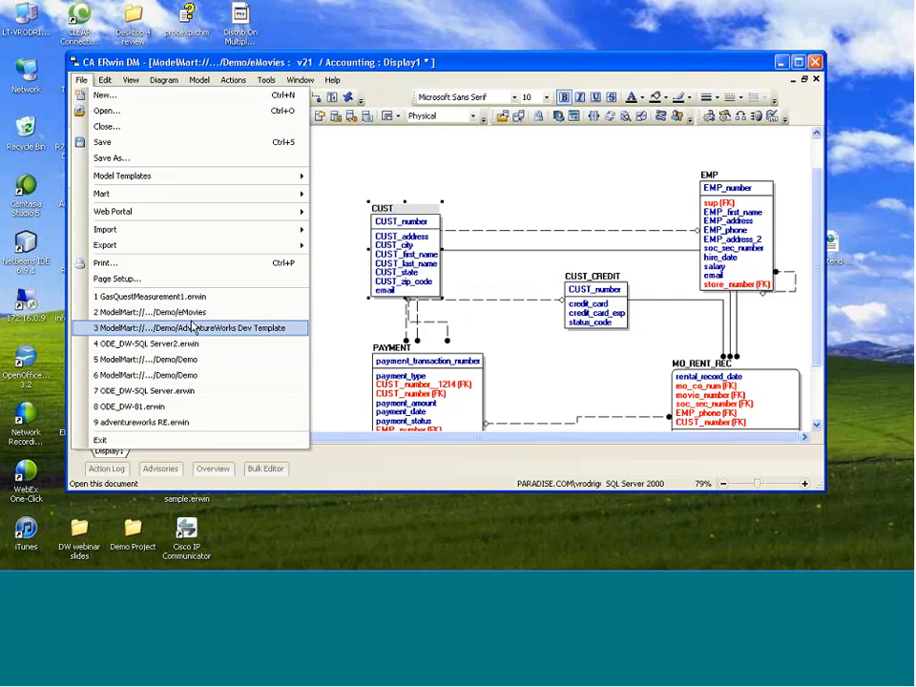
click(108, 81)
click(81, 80)
click(100, 107)
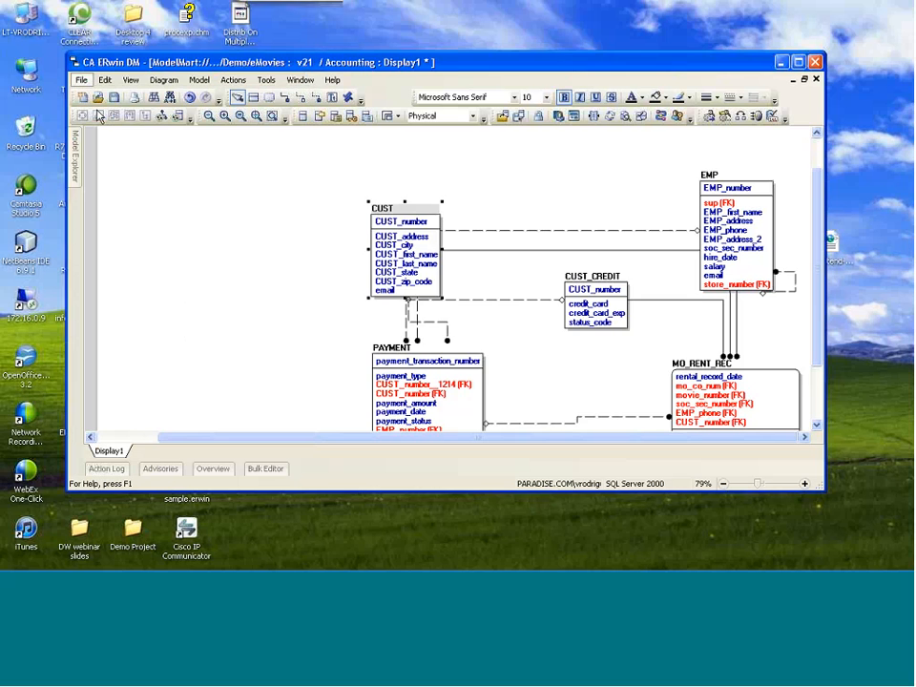
click(326, 244)
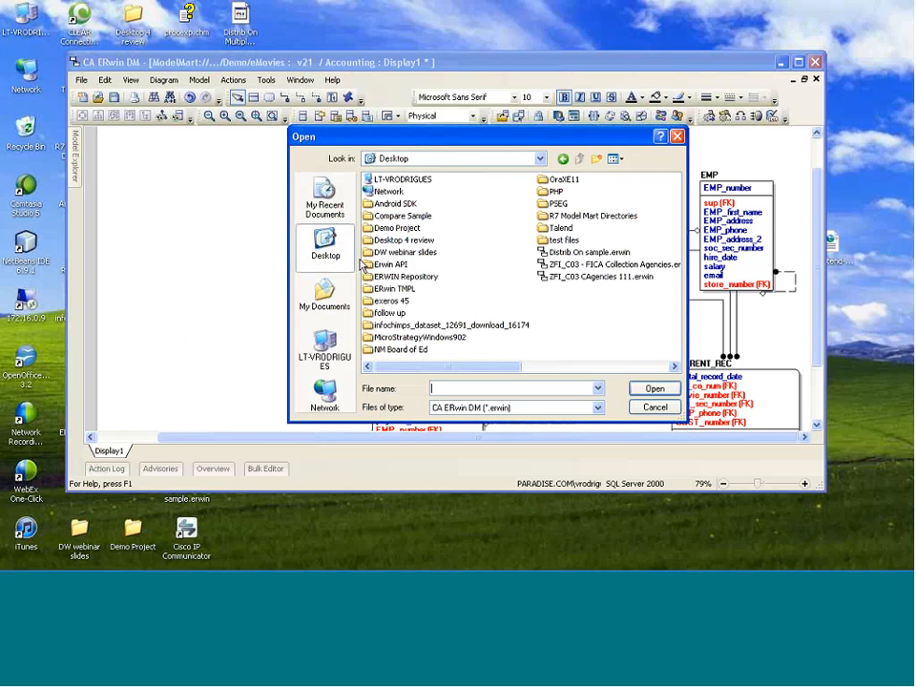
text(des)
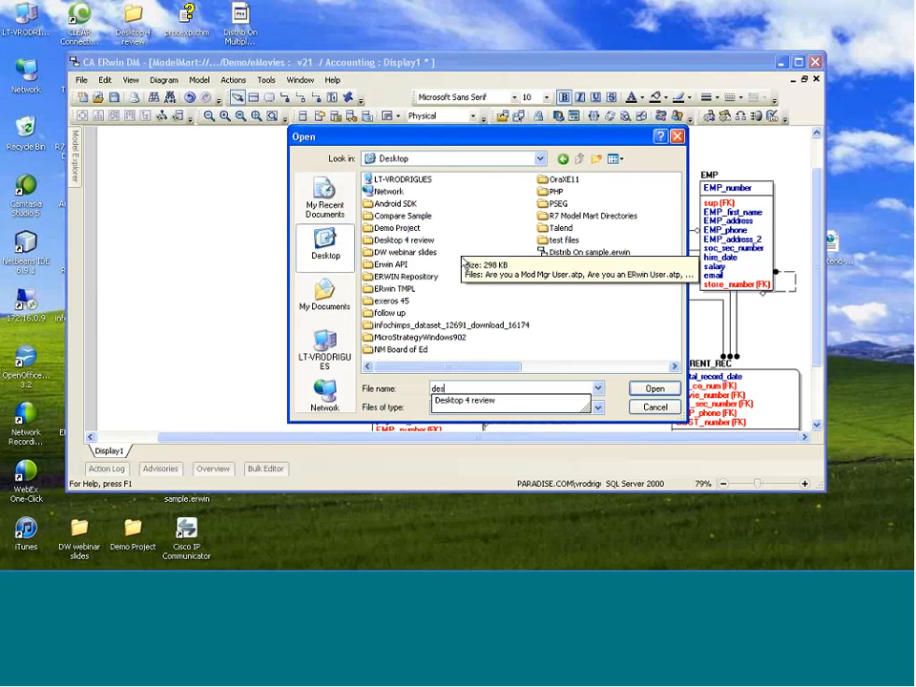
key(Down)
key(Return)
Open the model file eMoviesR8.erwin from the folder
text(d)
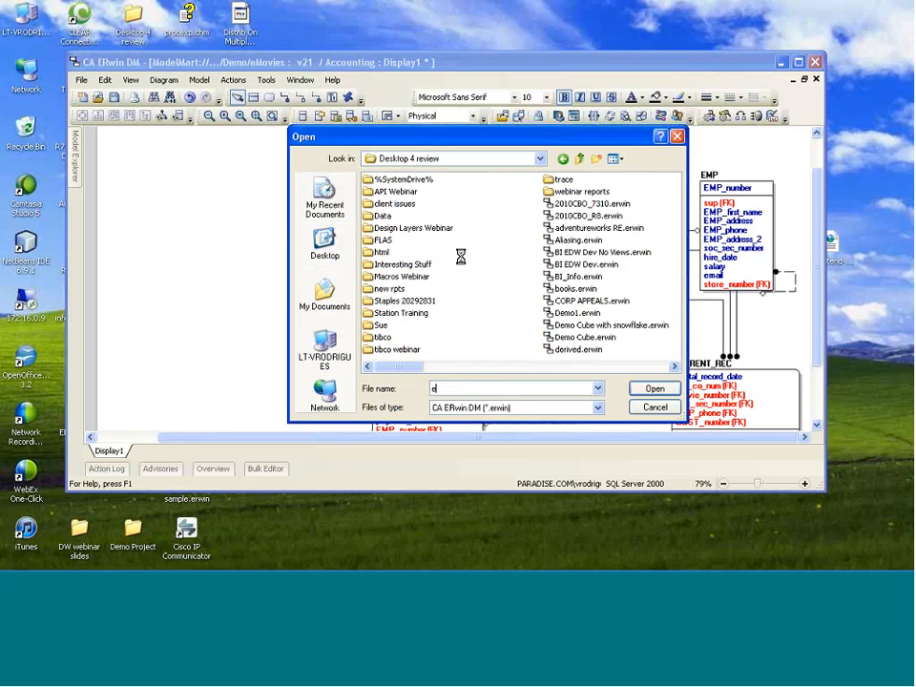
text(movies)
key(Down)
key(Down)
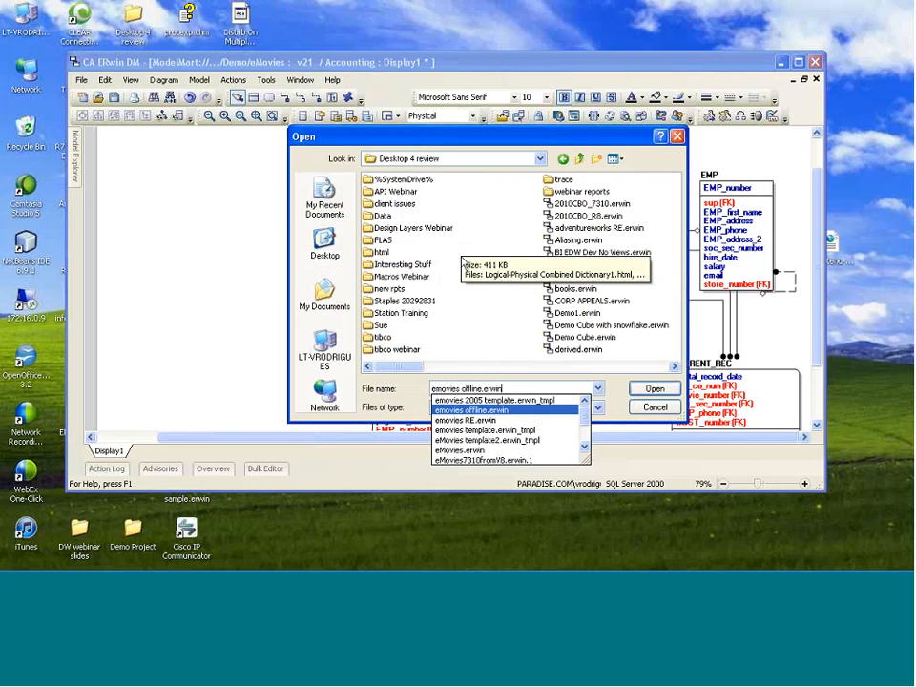
key(Up)
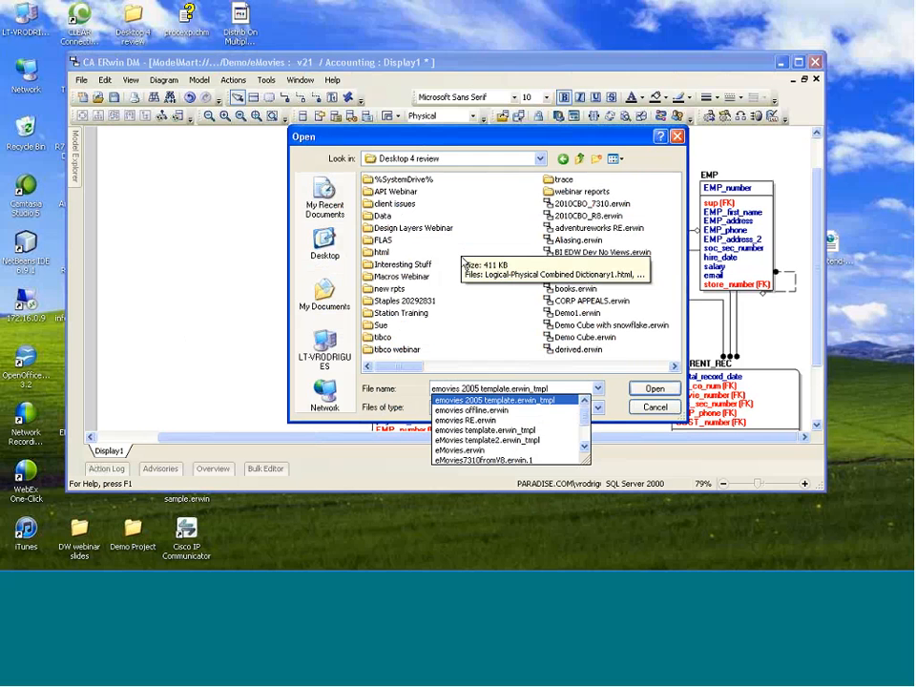
key(Up)
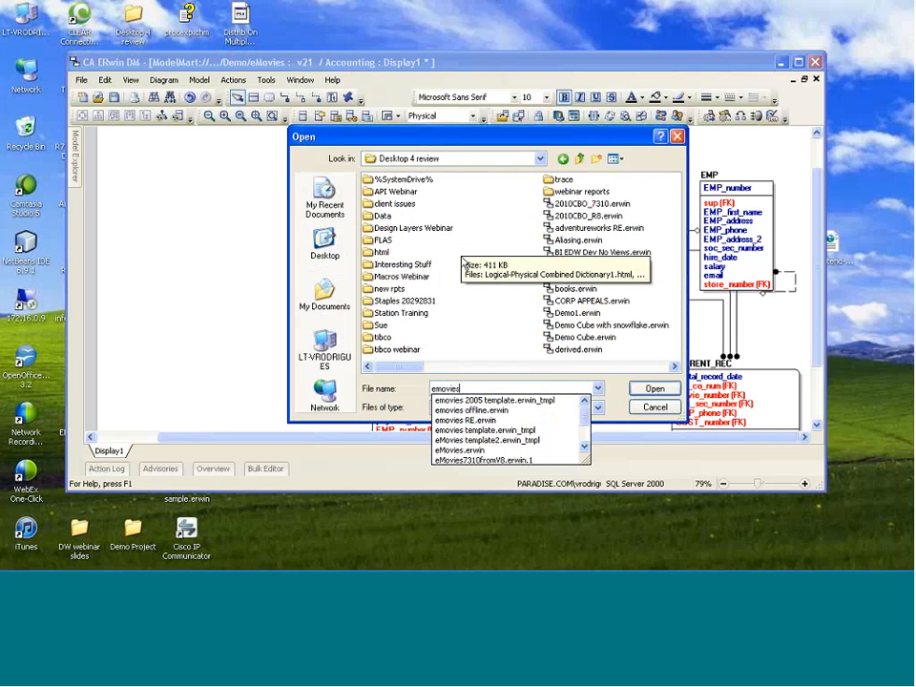
text(r)
key(Down)
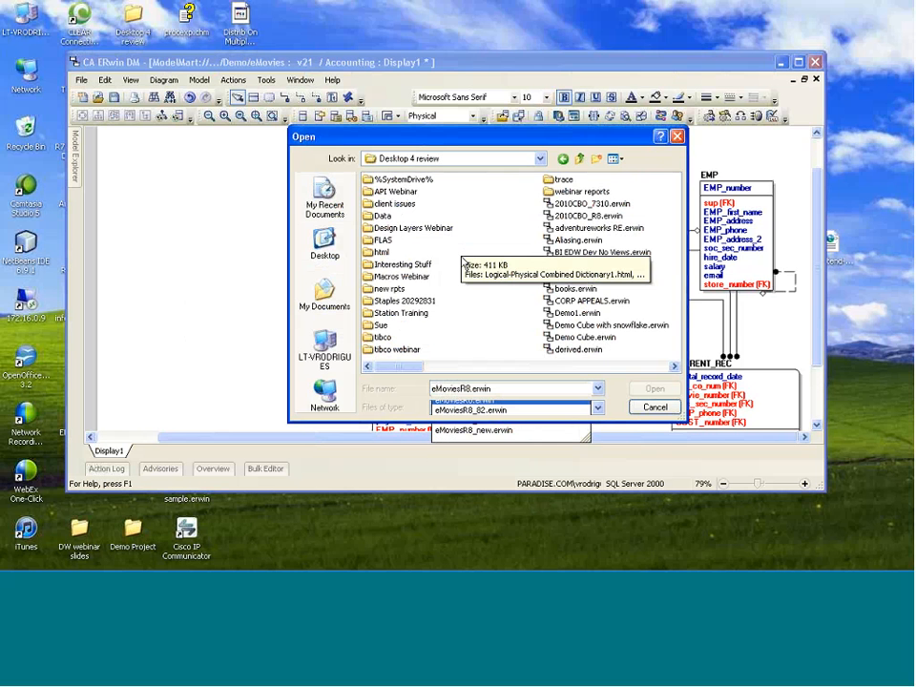
key(Return)
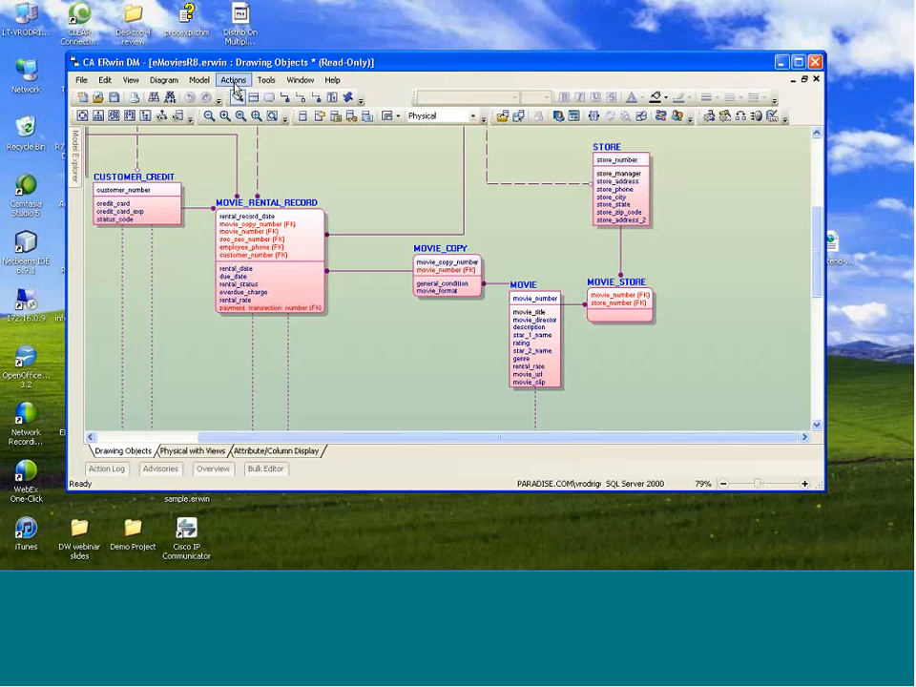
Start a Complete Compare for the eMoviesR8 model and choose EMOVIES r8 as the right model
click(232, 81)
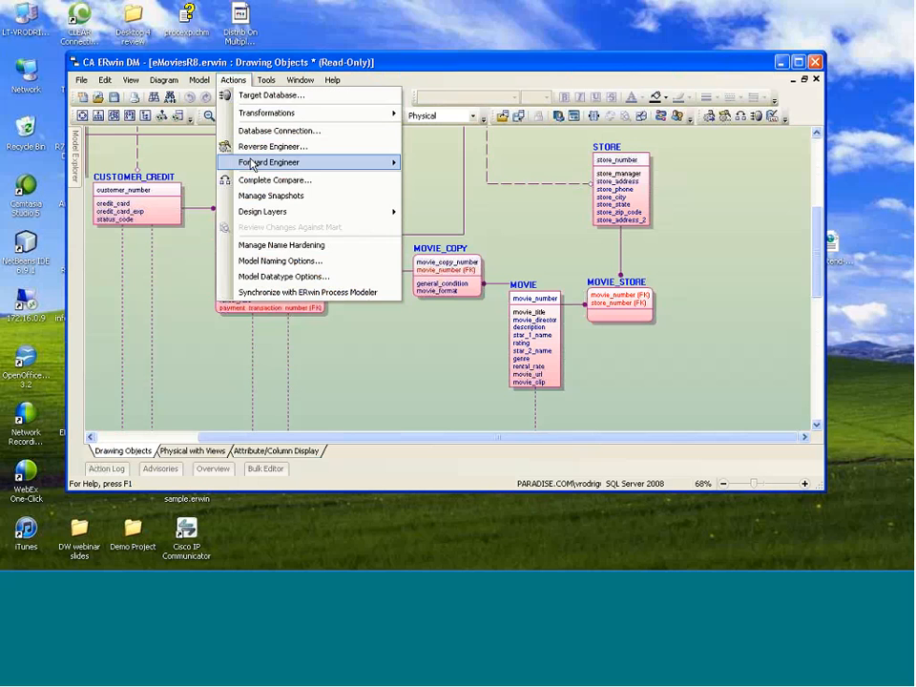
click(243, 181)
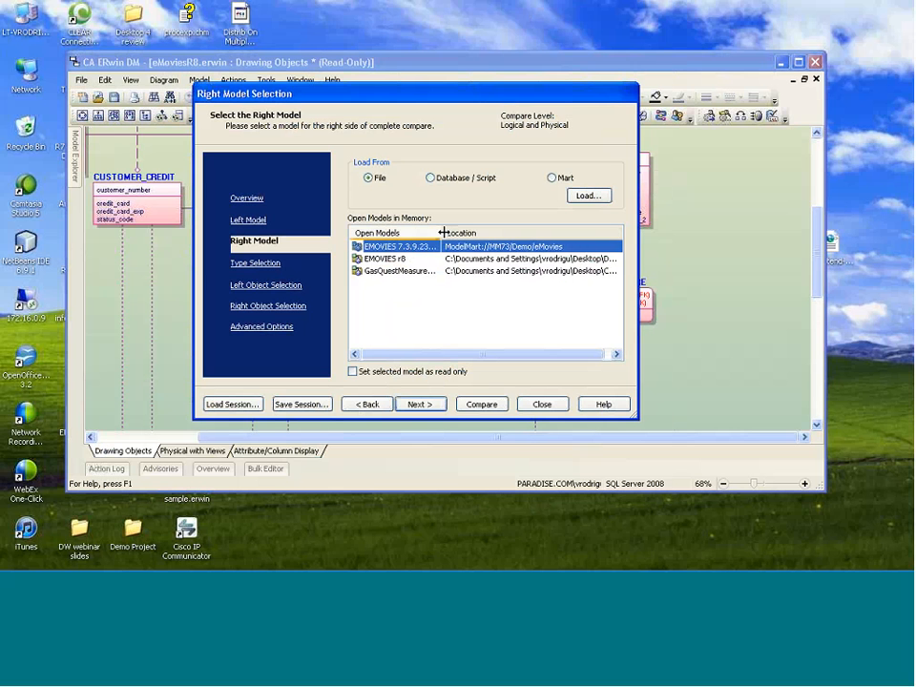
click(391, 258)
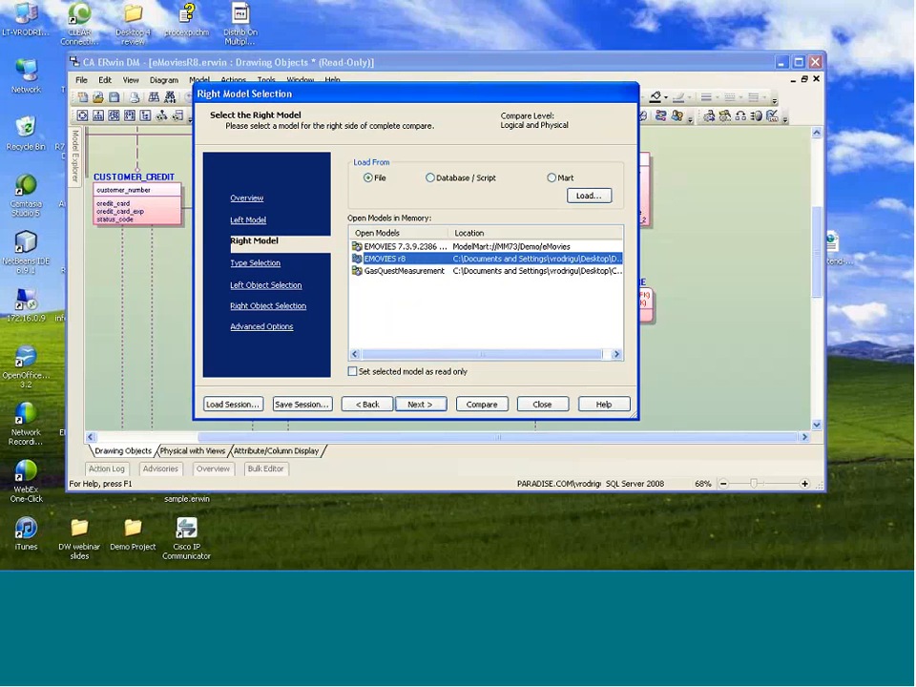
Examine the type selection and the left model's object selection for the EMOVIES r8 comparison
click(274, 284)
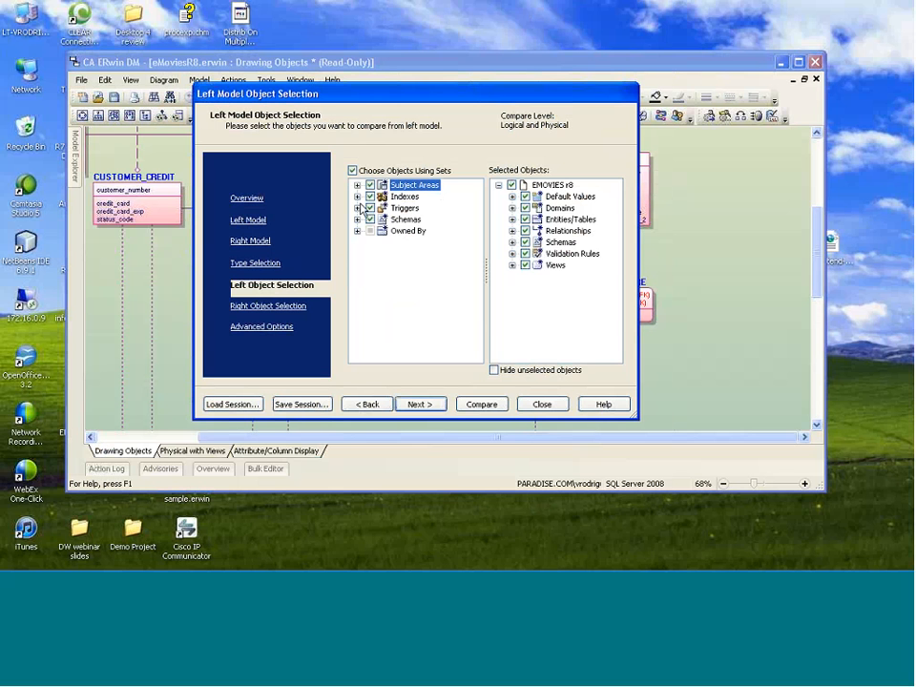
click(277, 262)
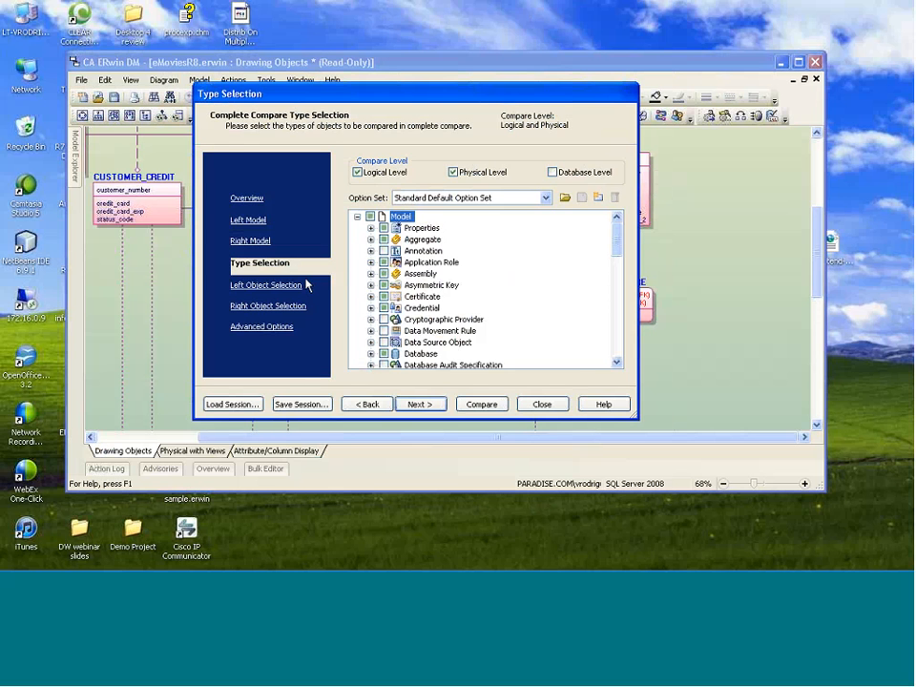
click(305, 284)
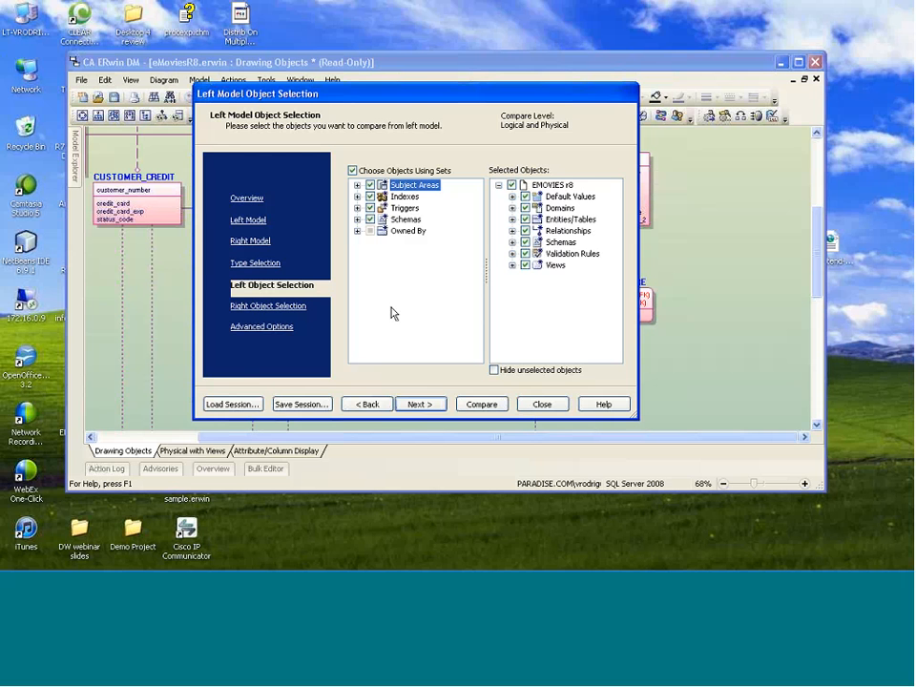
Limit the left model's subject areas to Accounting and check the resulting selection of entities/tables
drag(442, 90, 431, 66)
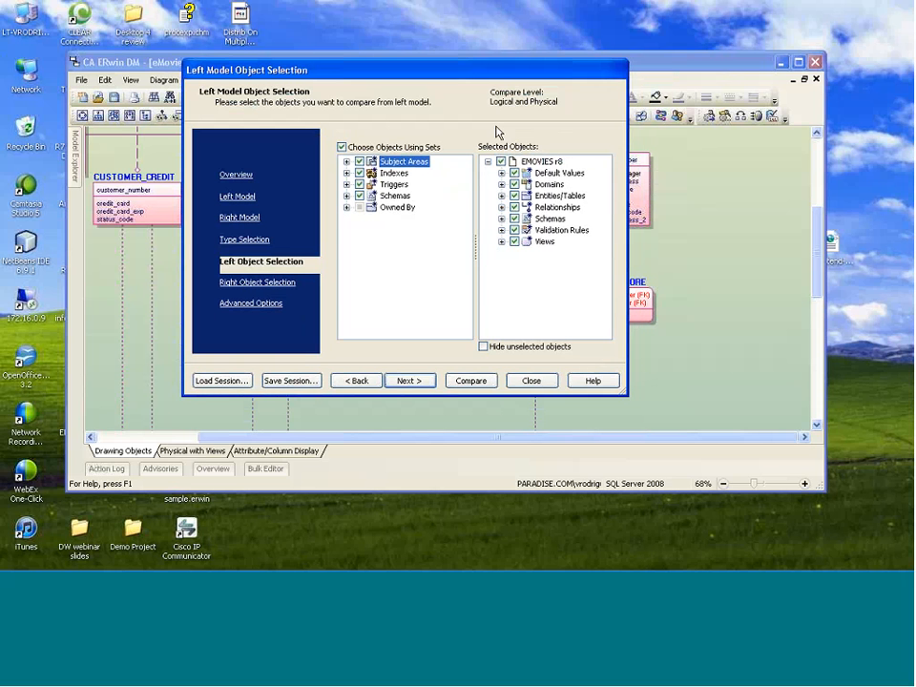
drag(420, 70, 412, 58)
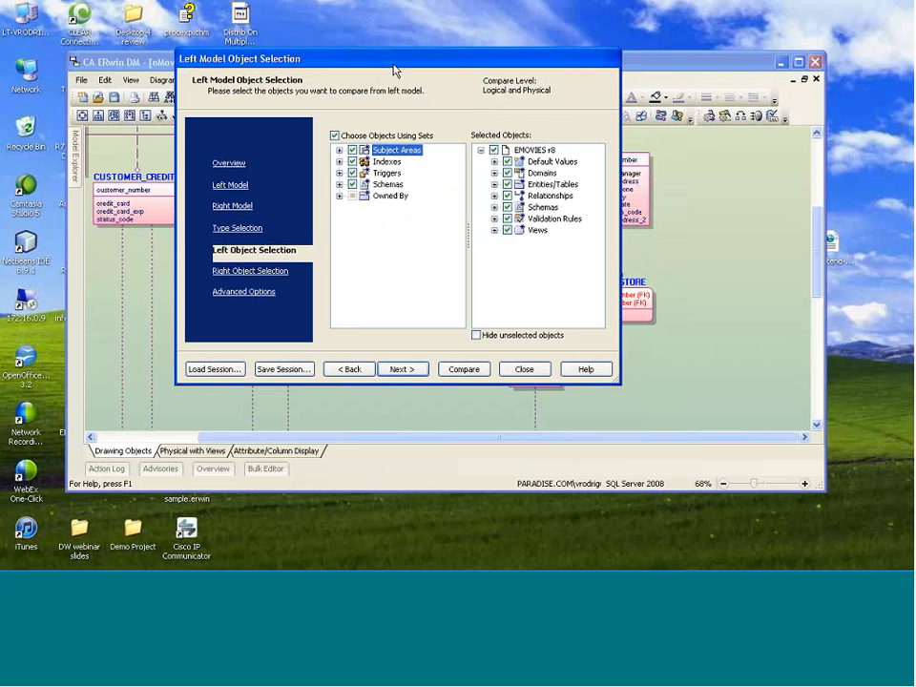
click(339, 151)
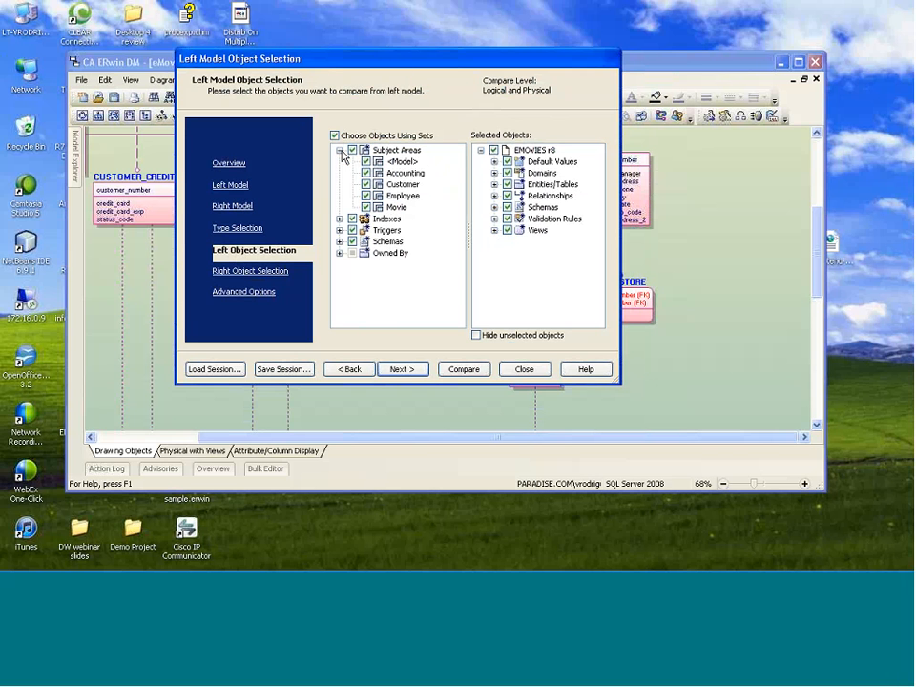
click(495, 184)
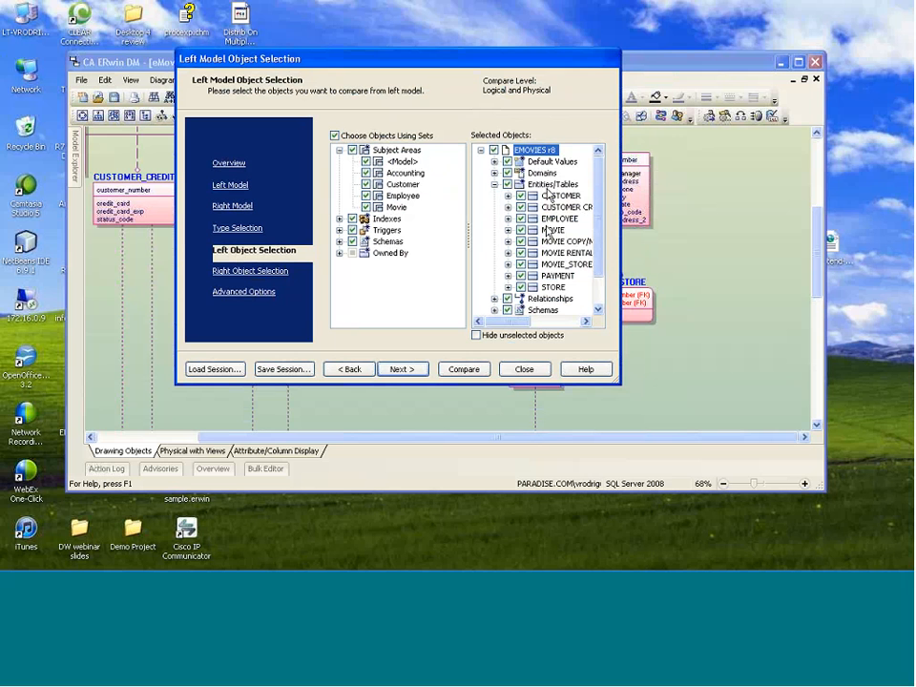
click(352, 150)
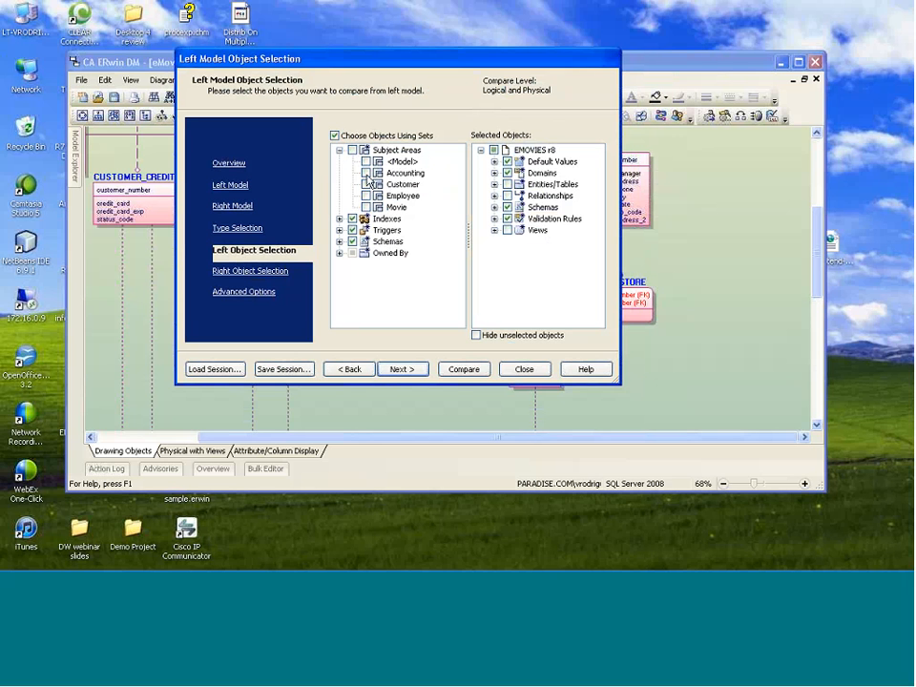
click(365, 174)
click(495, 184)
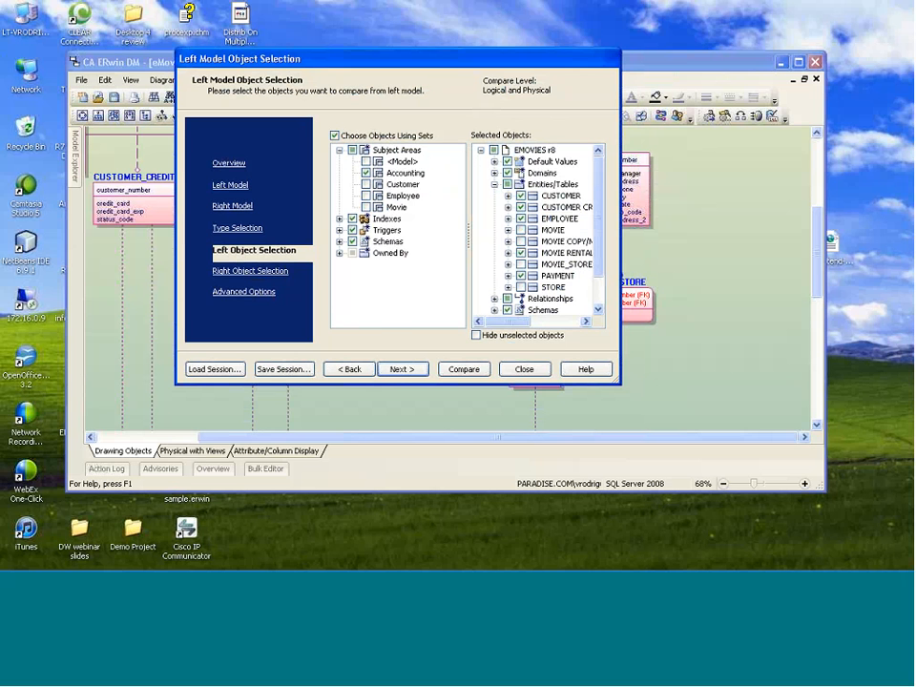
Clear all subject areas, limit the schemas to dbo in the left model's object selection, and check its entities/tables
click(339, 241)
scroll(448, 191, up, 3)
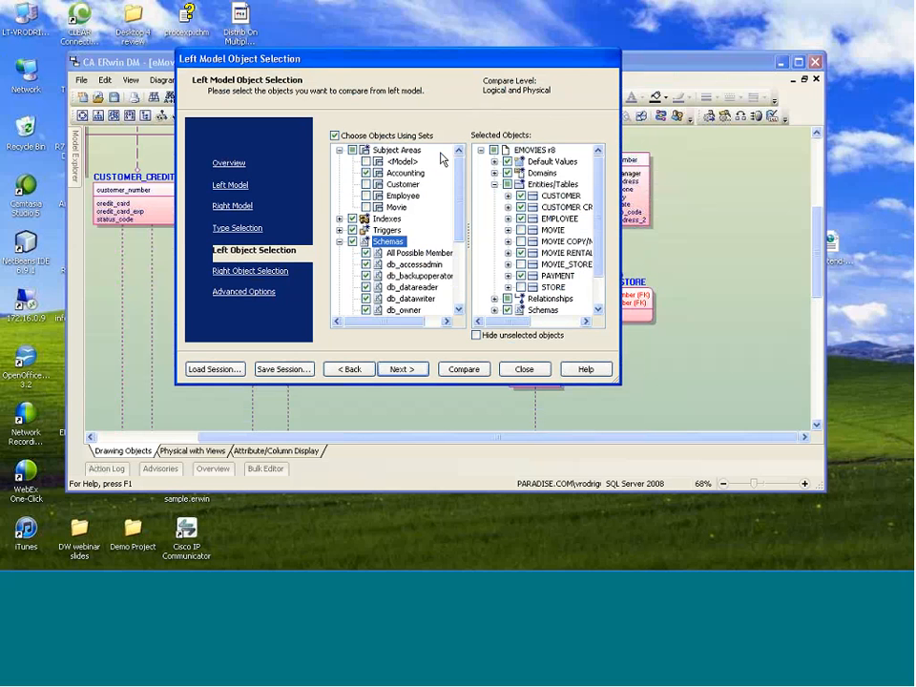
click(352, 150)
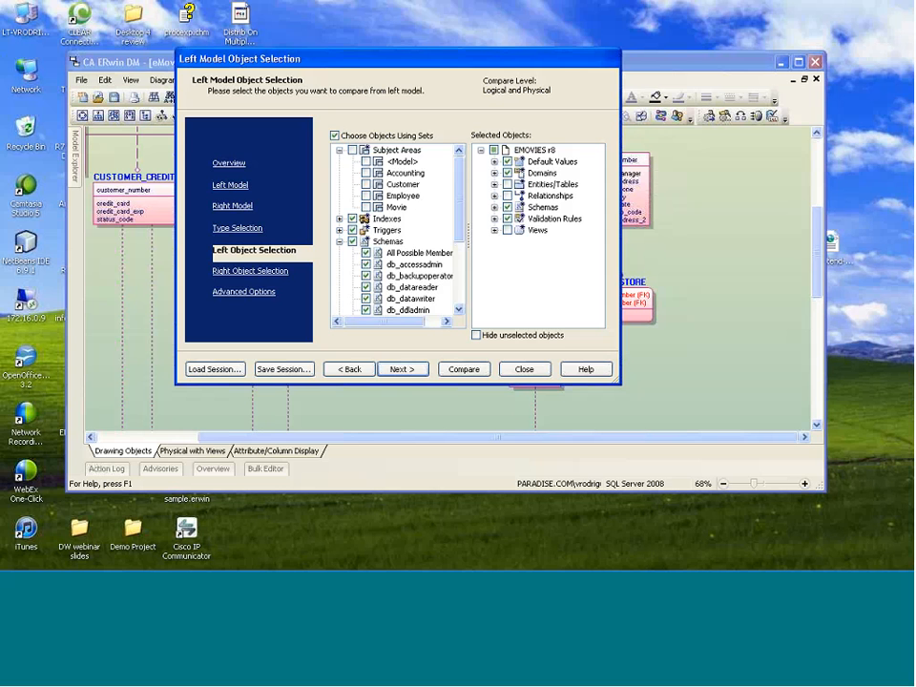
drag(456, 189, 459, 250)
click(352, 230)
click(365, 265)
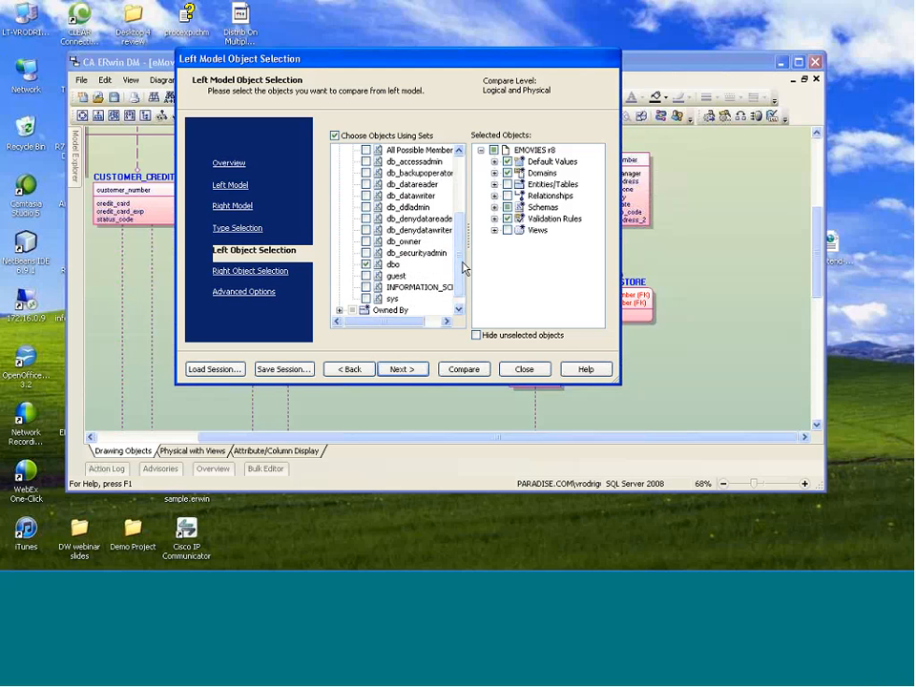
click(494, 184)
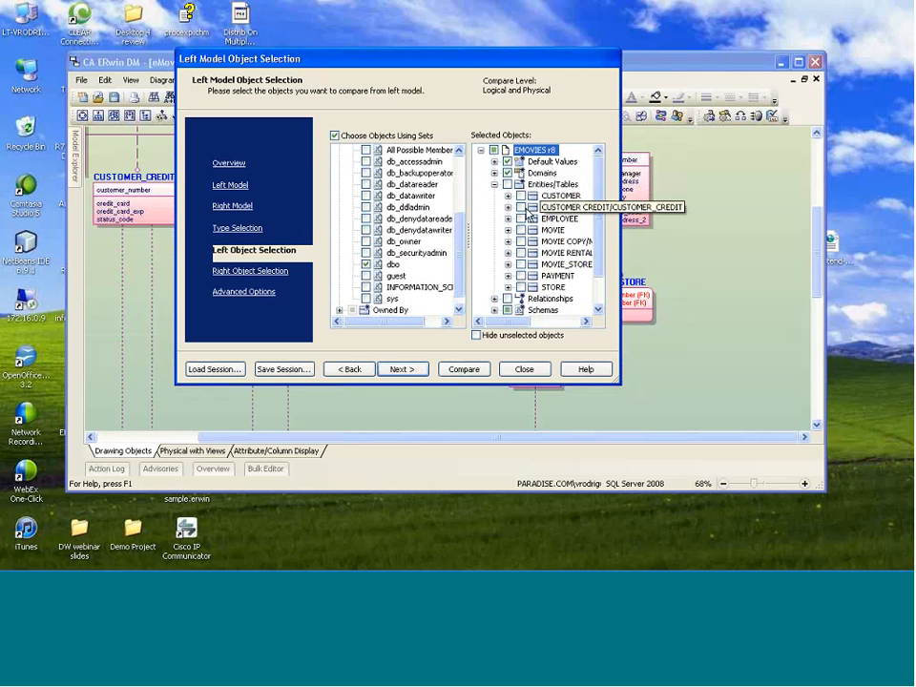
click(494, 184)
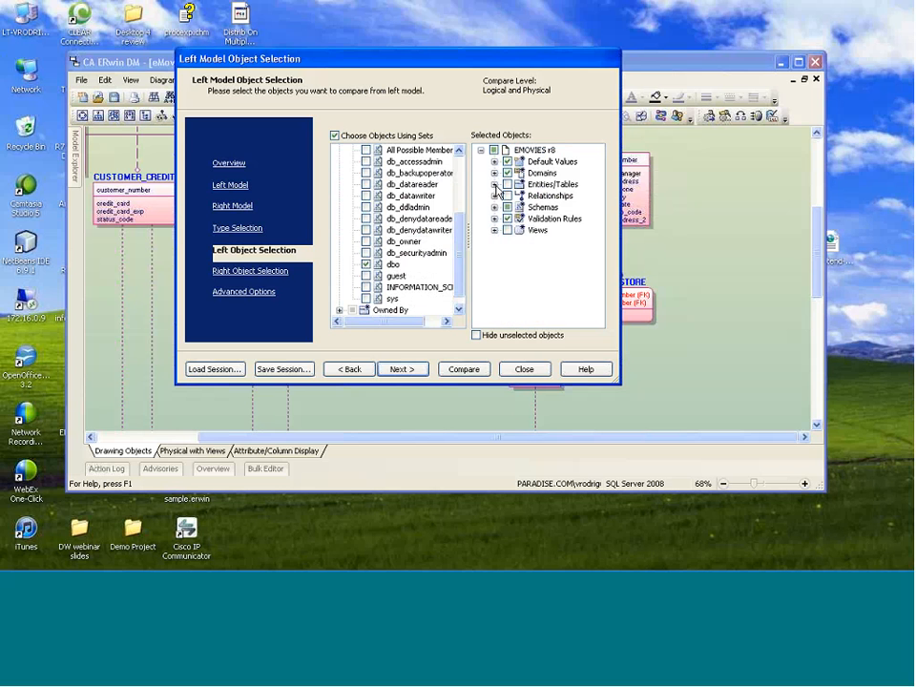
Exclude the Default RI triggers from the left model's object selection
drag(457, 256, 461, 198)
click(339, 241)
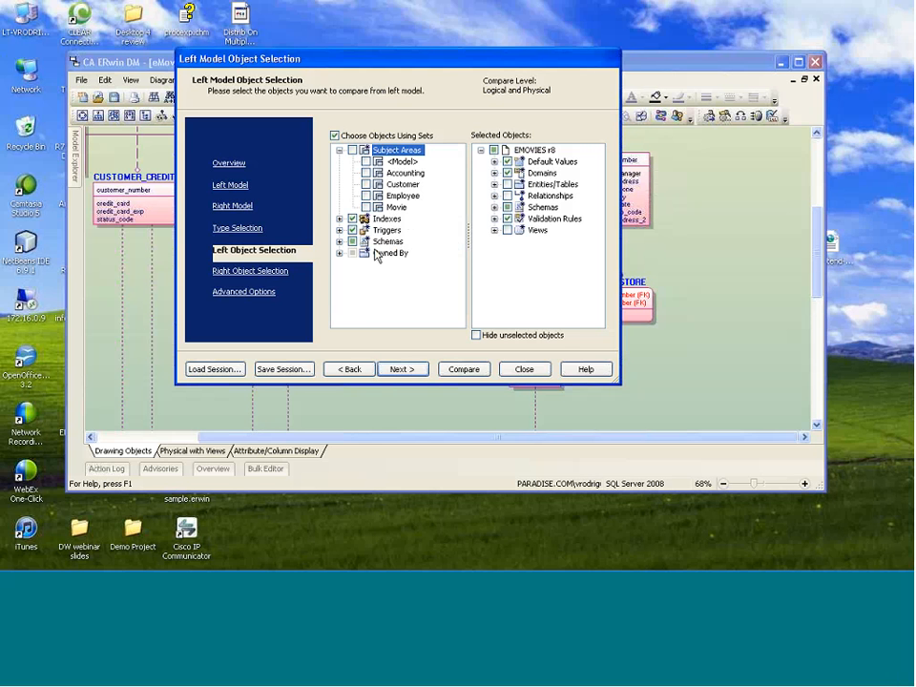
click(339, 241)
drag(461, 241, 465, 201)
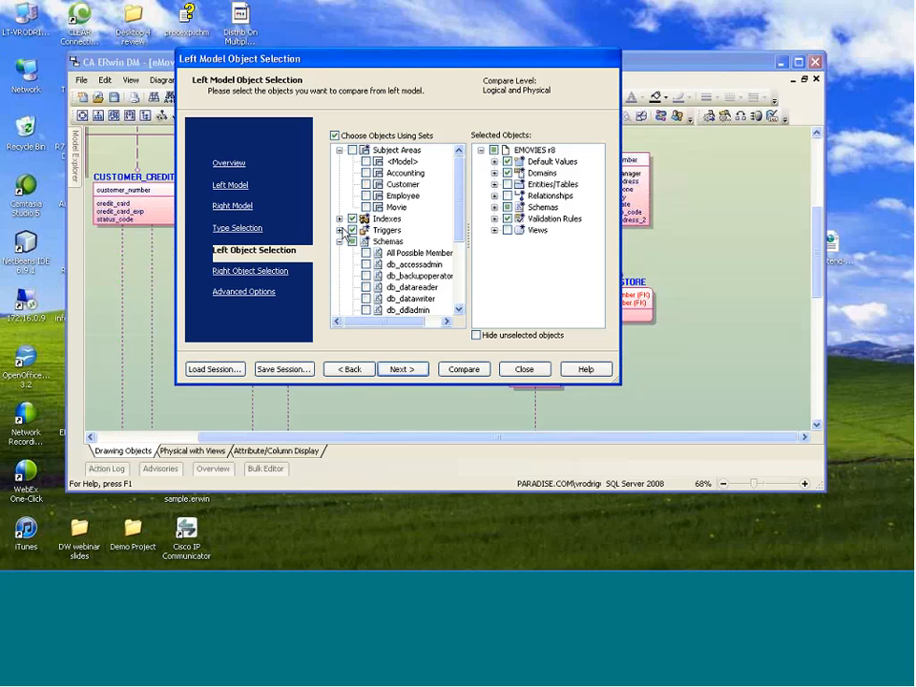
click(339, 230)
click(366, 243)
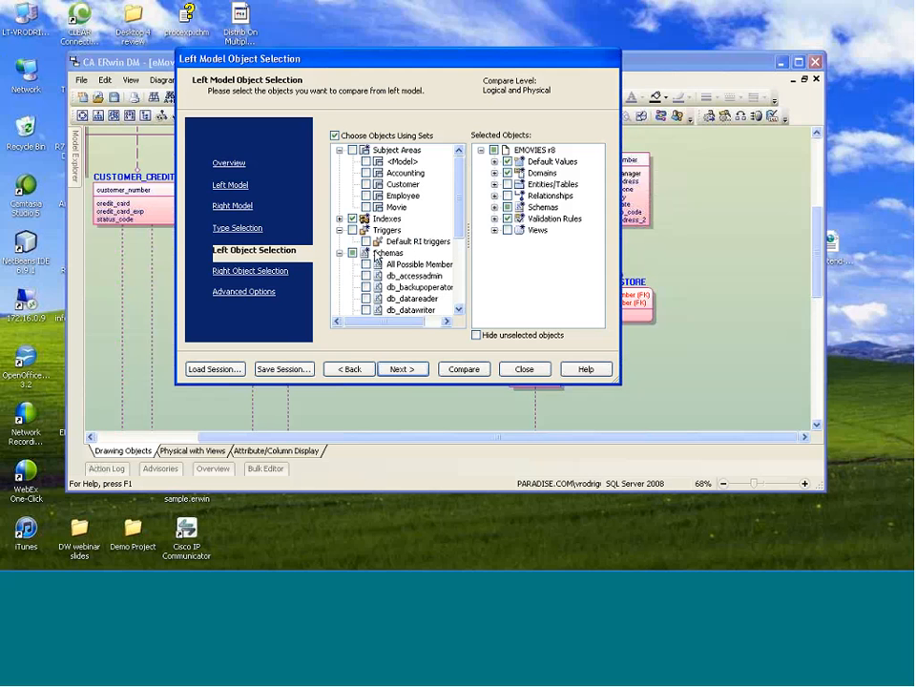
click(340, 229)
click(340, 241)
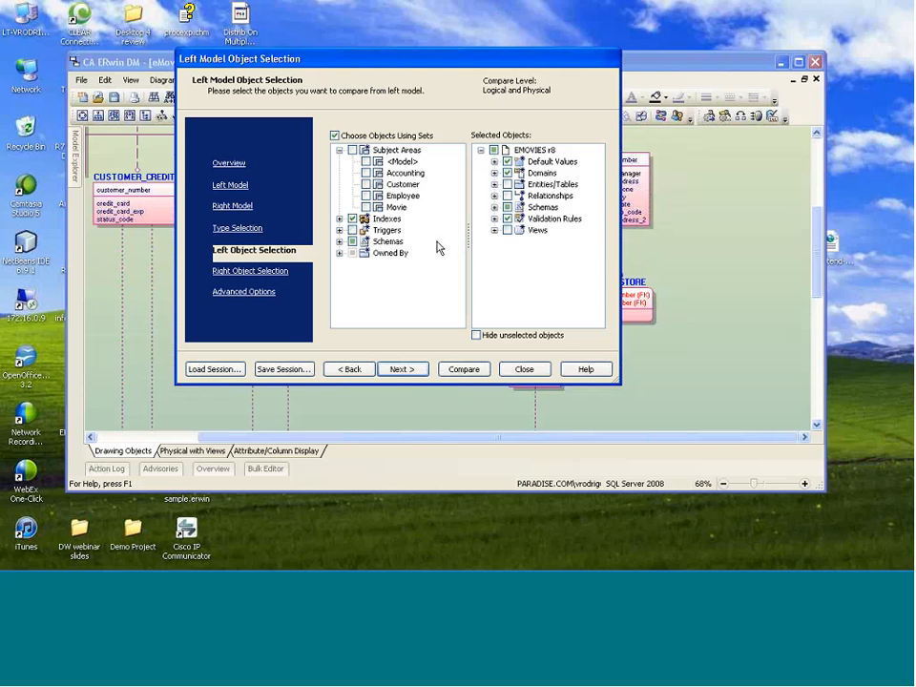
View the Owned By choices and exclude the Foreign Key indexes from the left model's object selection
click(339, 253)
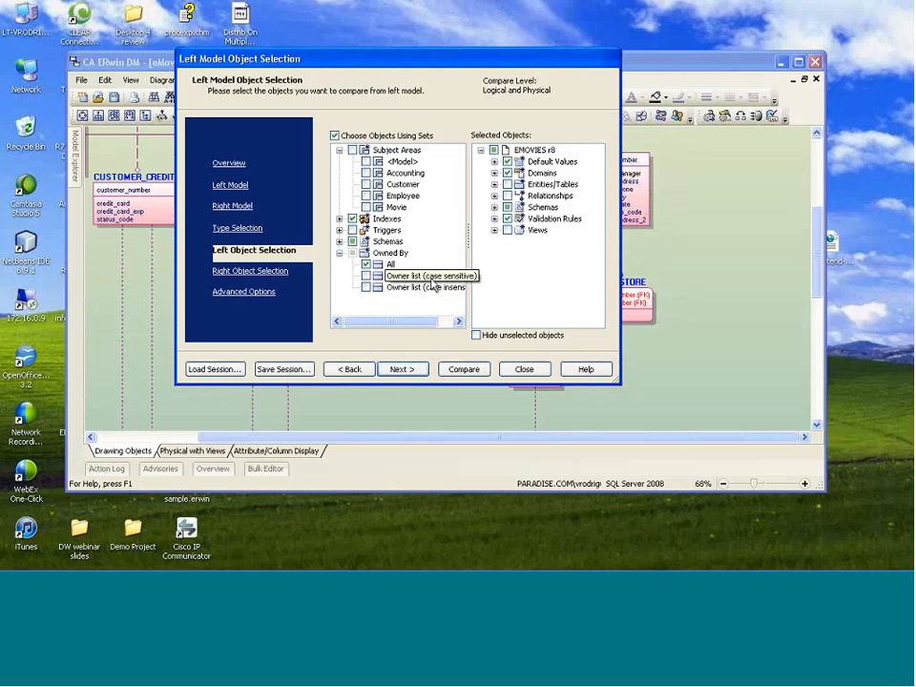
click(340, 253)
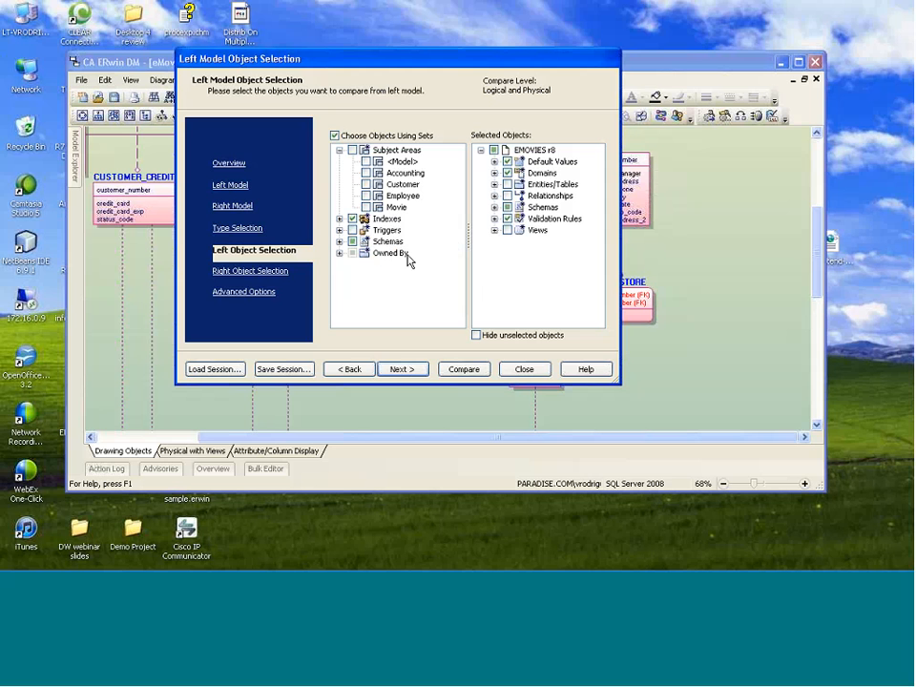
click(340, 219)
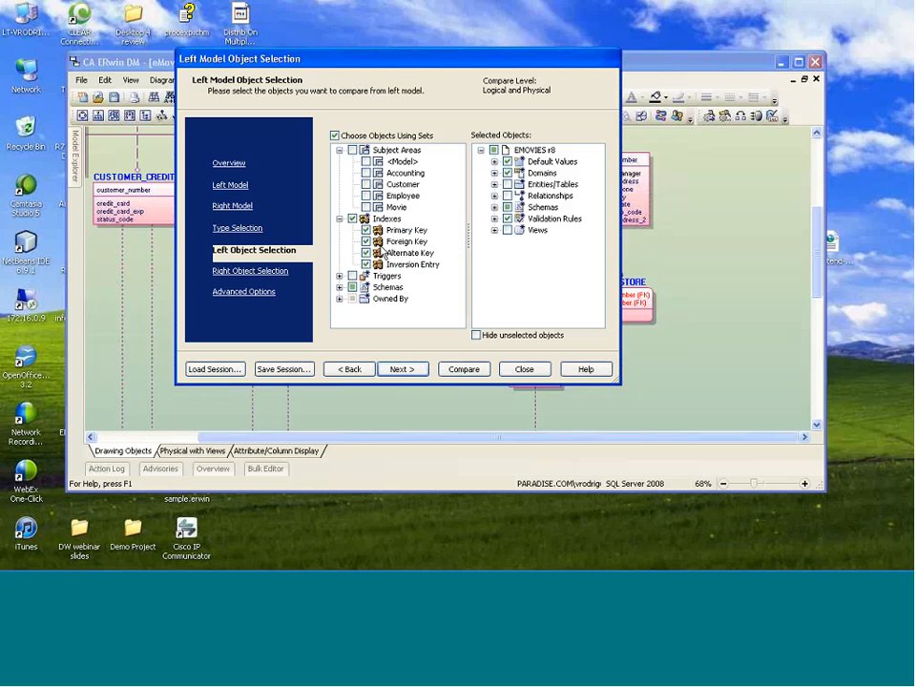
click(366, 242)
Examine the subject area, index and schema sets in the right model's object selection
click(270, 271)
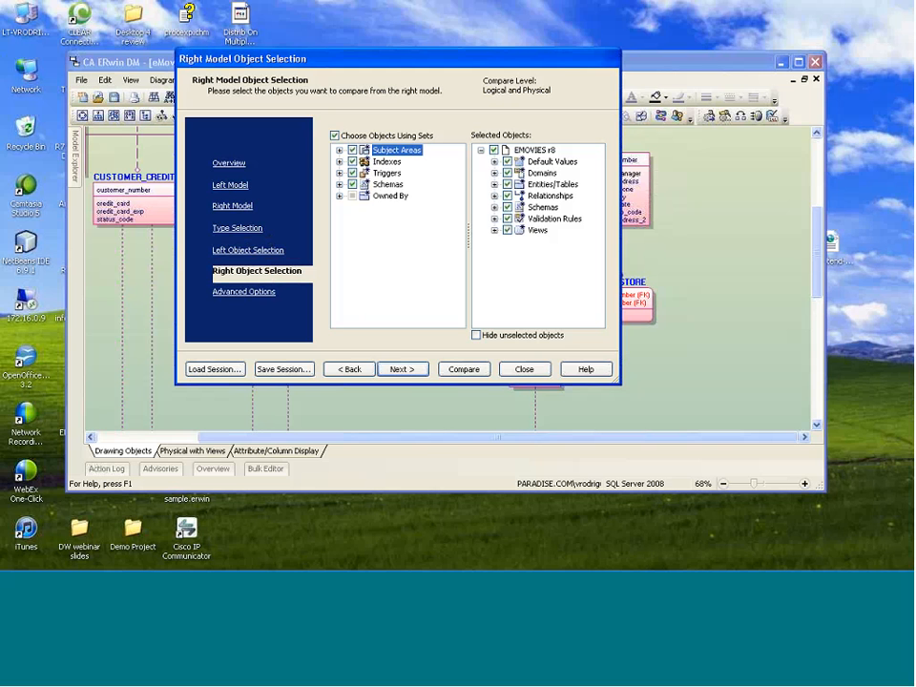
click(339, 149)
click(339, 150)
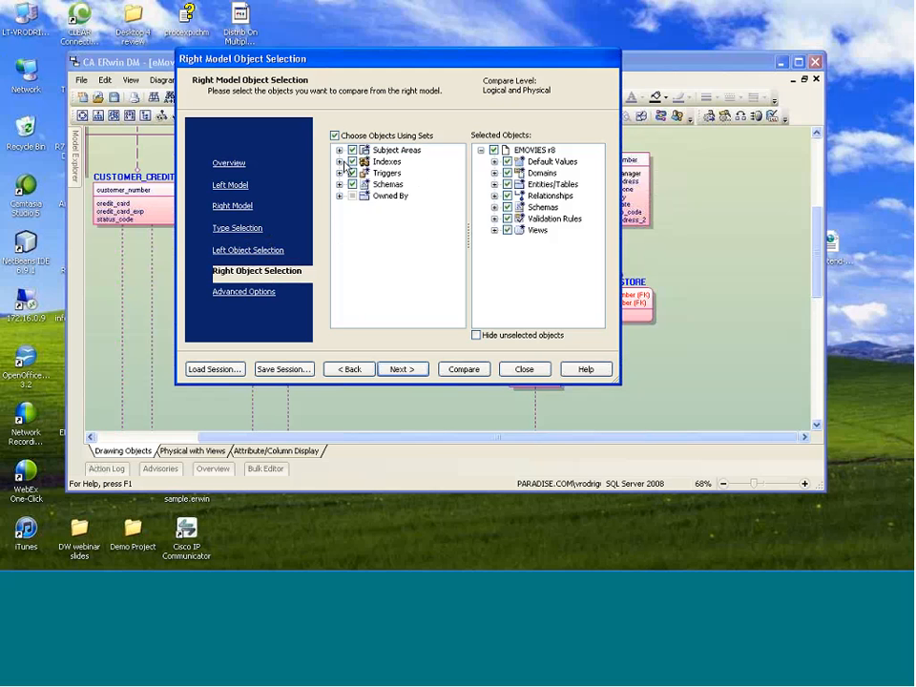
click(338, 161)
click(339, 162)
click(339, 184)
drag(459, 235, 452, 177)
click(338, 184)
Show the compare's advanced options and read through their help page on refining the compare criteria
click(243, 291)
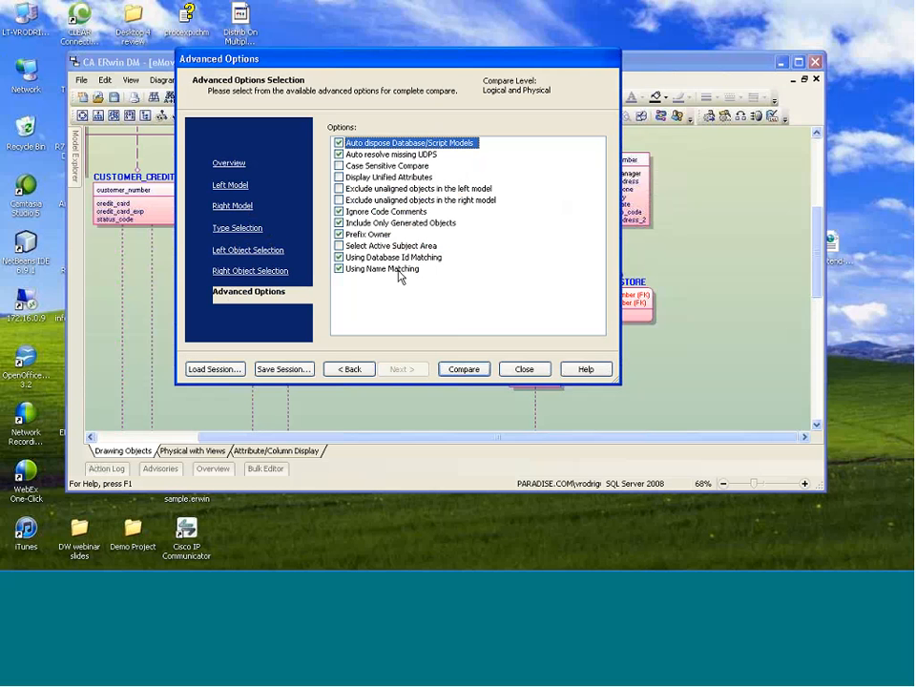
key(F1)
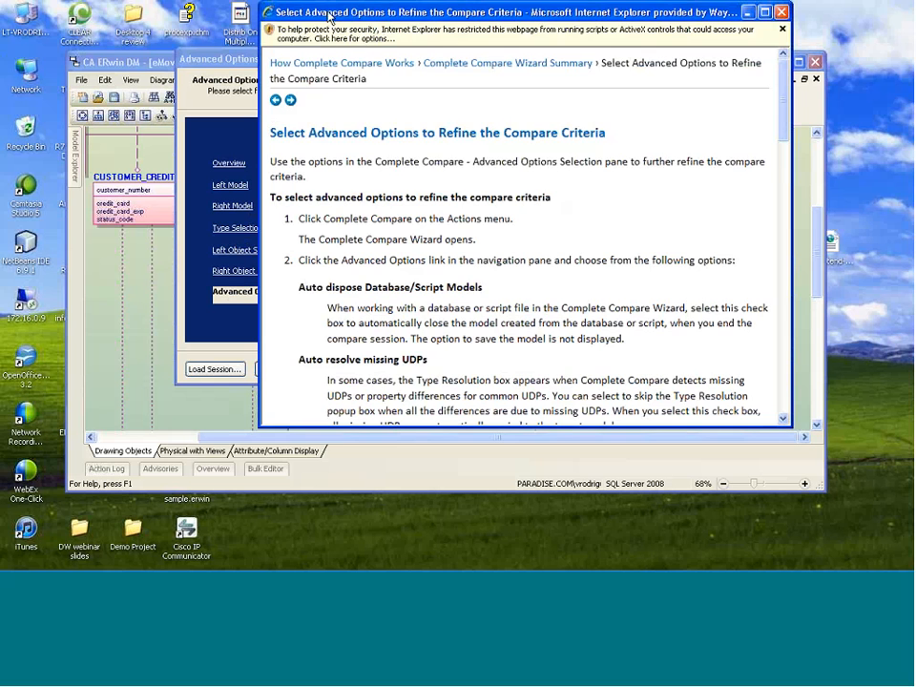
drag(329, 9, 317, 53)
drag(257, 175, 392, 184)
click(354, 173)
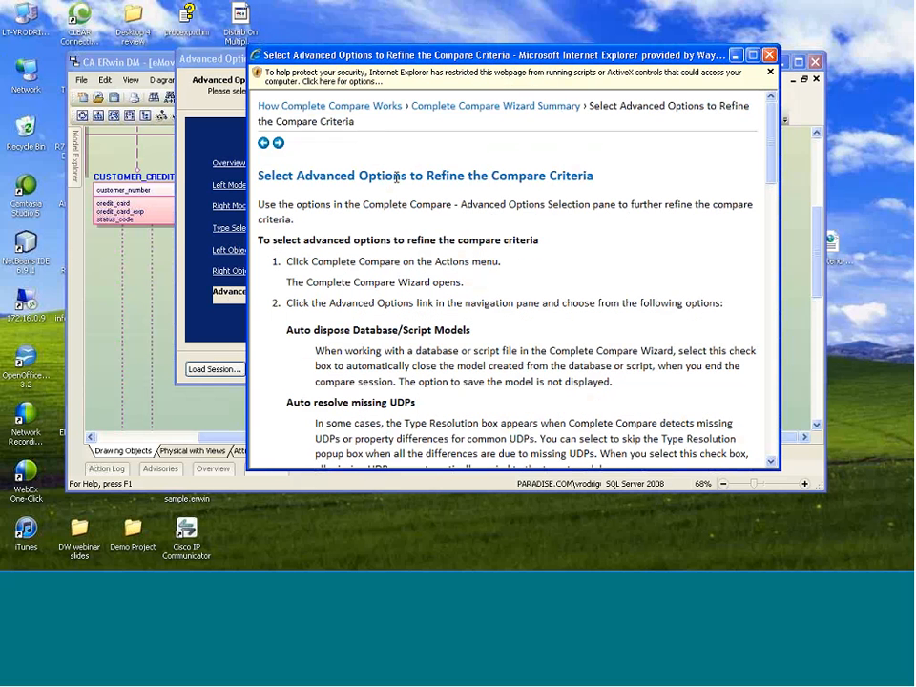
drag(593, 177, 354, 199)
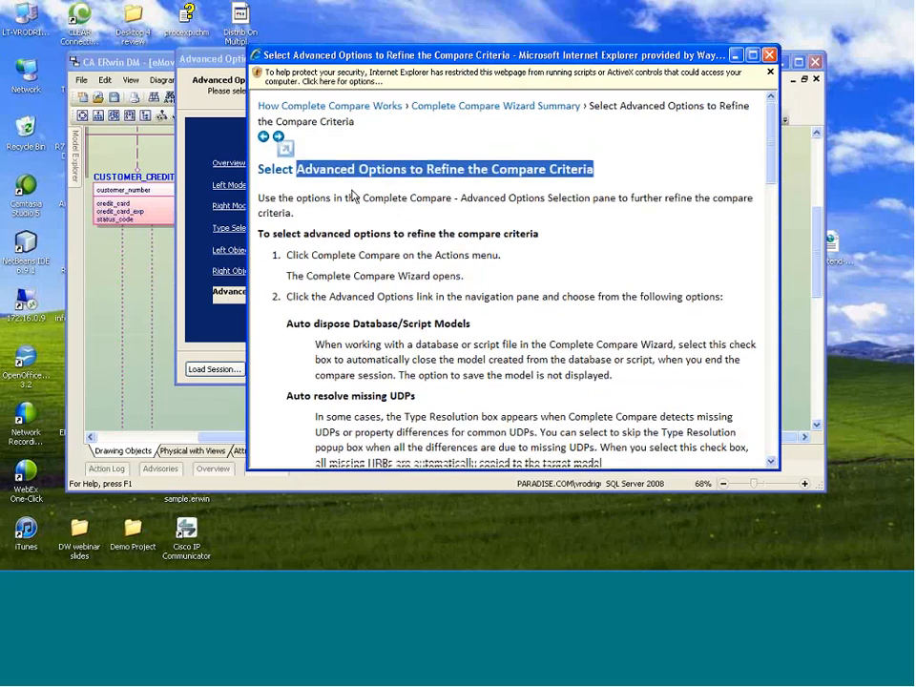
scroll(354, 191, down, 12)
scroll(354, 188, down, 4)
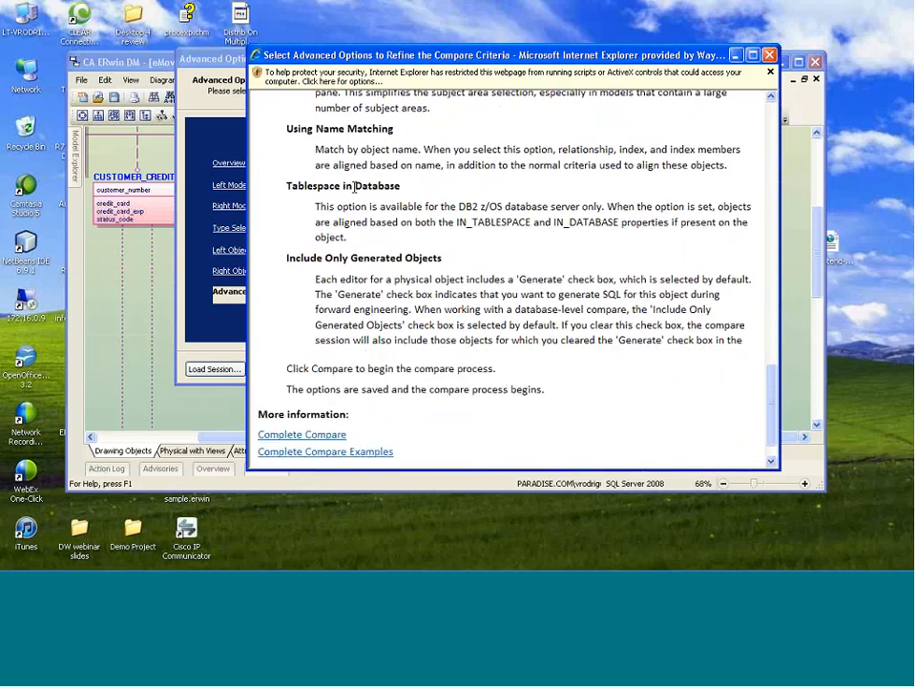
scroll(425, 156, up, 10)
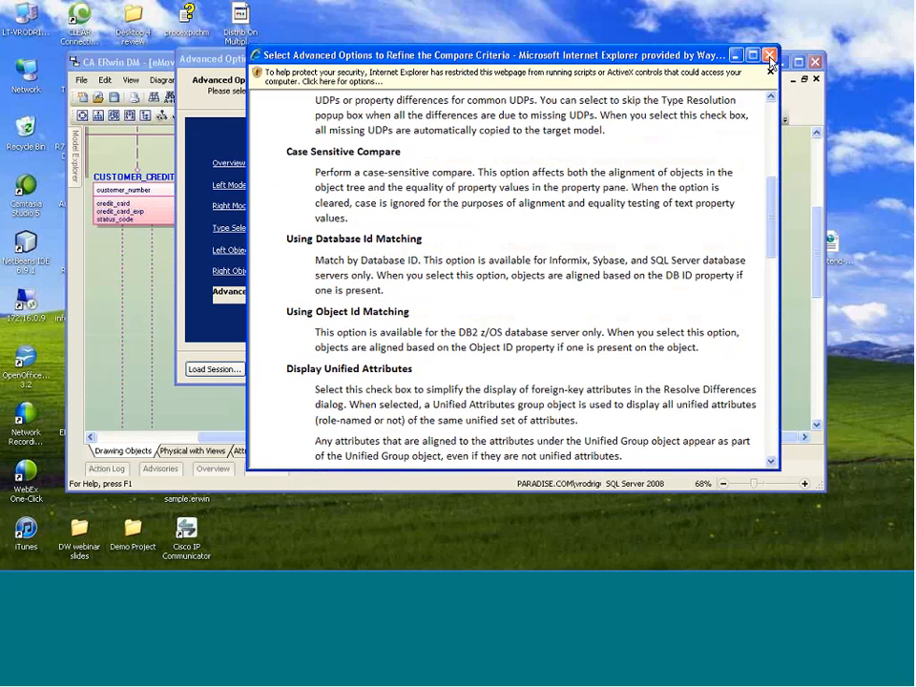
click(767, 56)
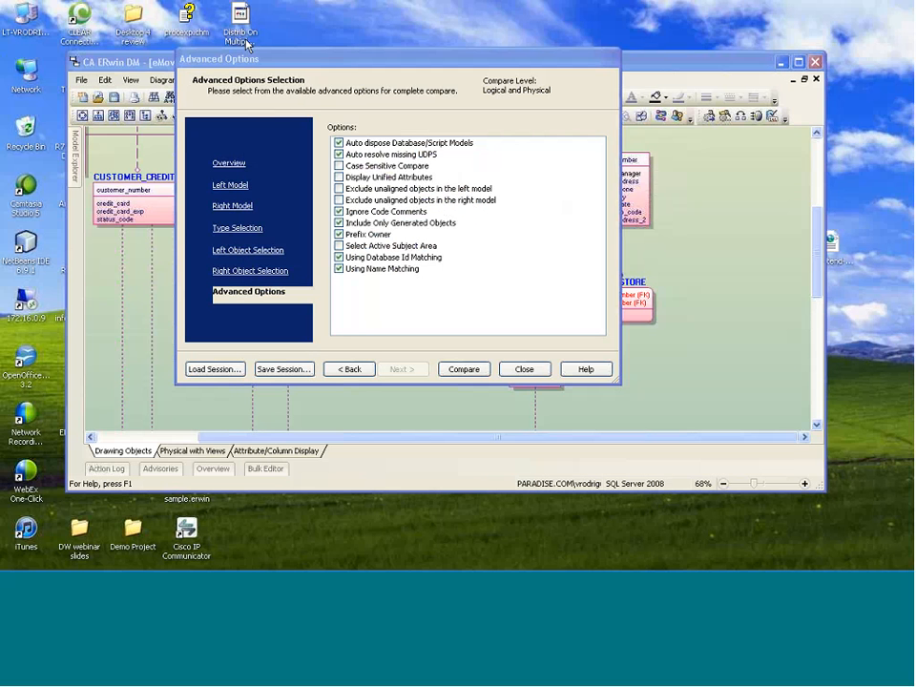
Try out the Case Sensitive Compare advanced option by enabling it and disabling it again
drag(341, 59, 391, 101)
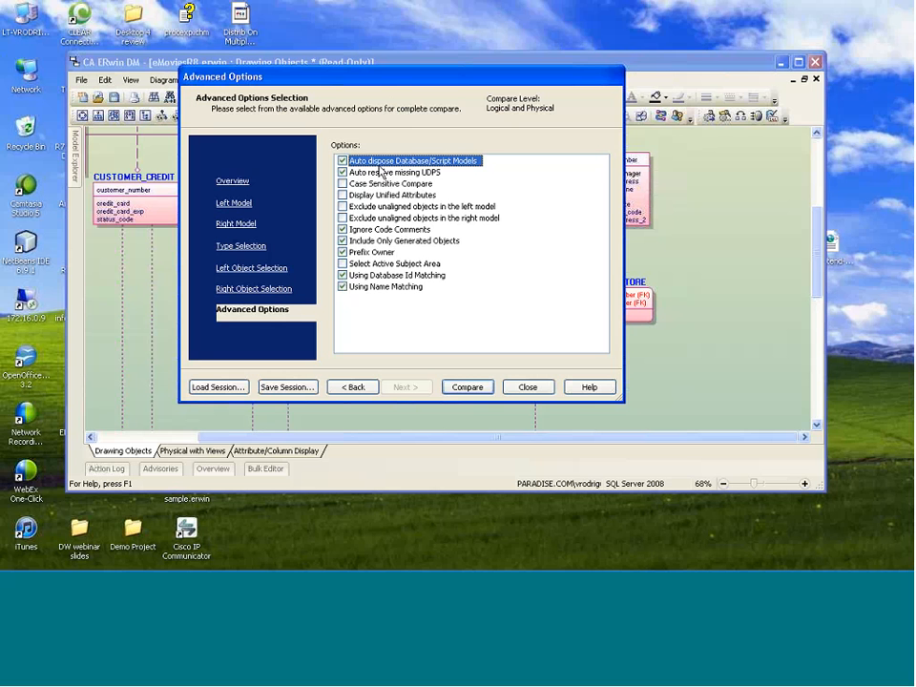
drag(385, 83, 393, 94)
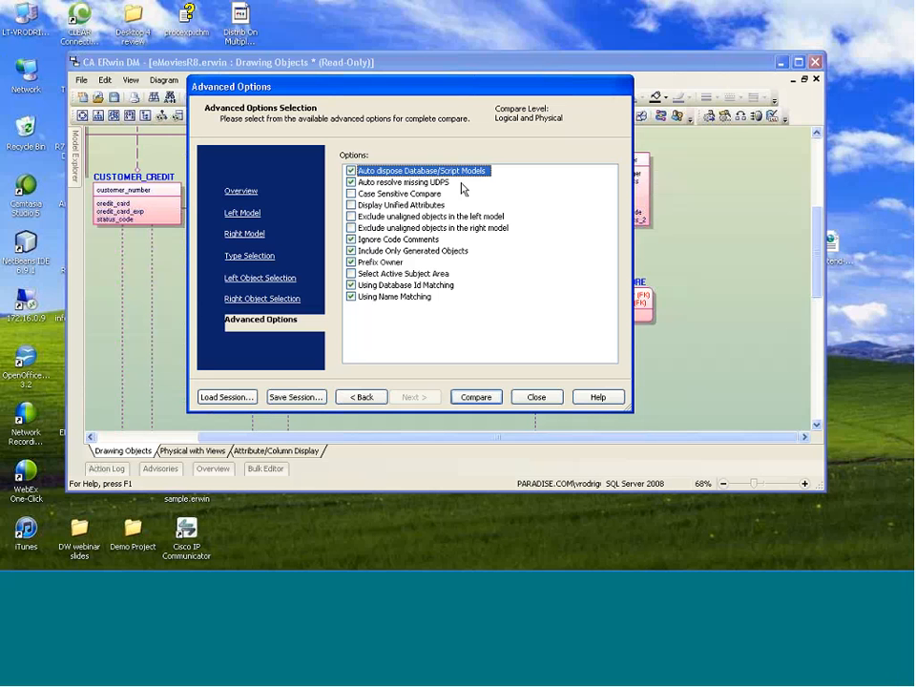
click(362, 194)
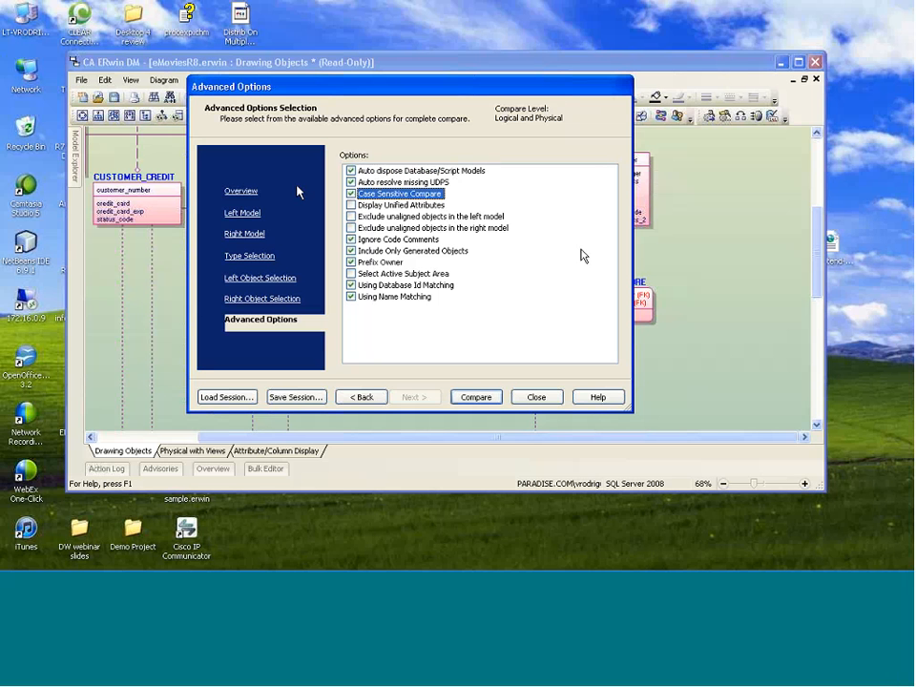
click(351, 195)
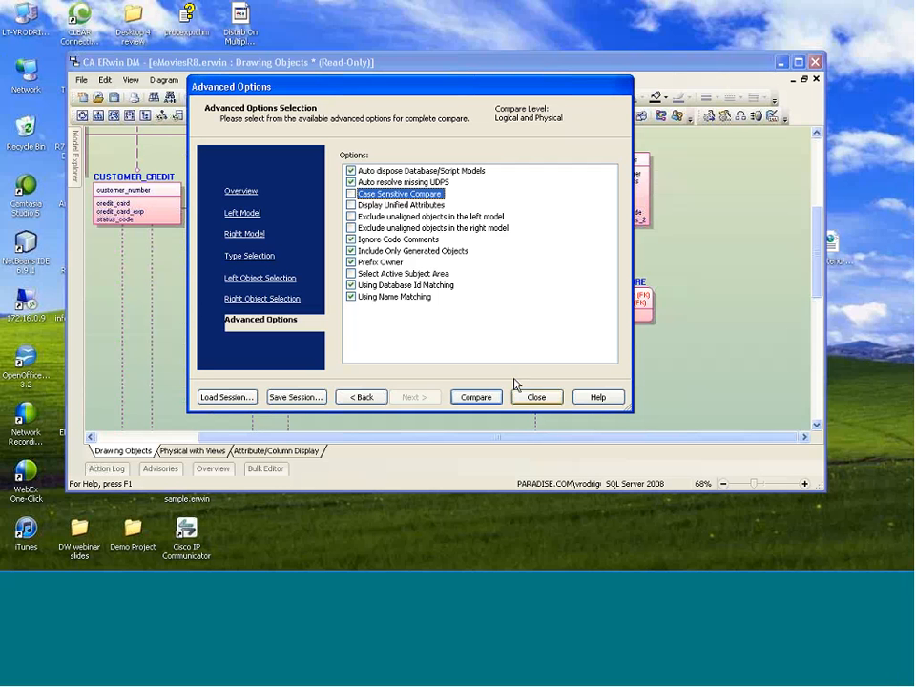
Close the EMOVIES r8 model and bring up the open GasQuestMeasurement1.erwin model
click(253, 19)
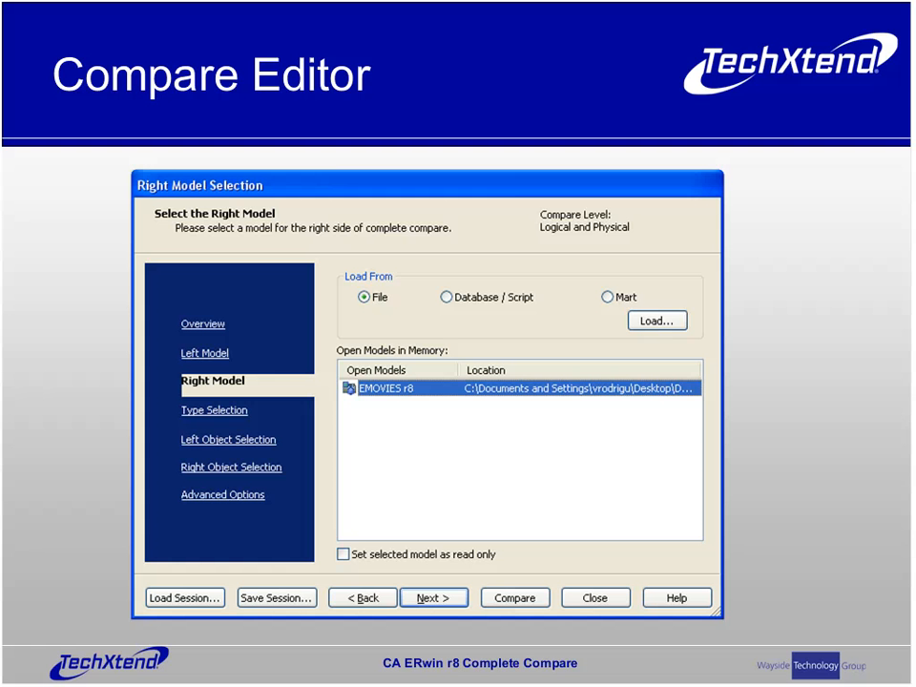
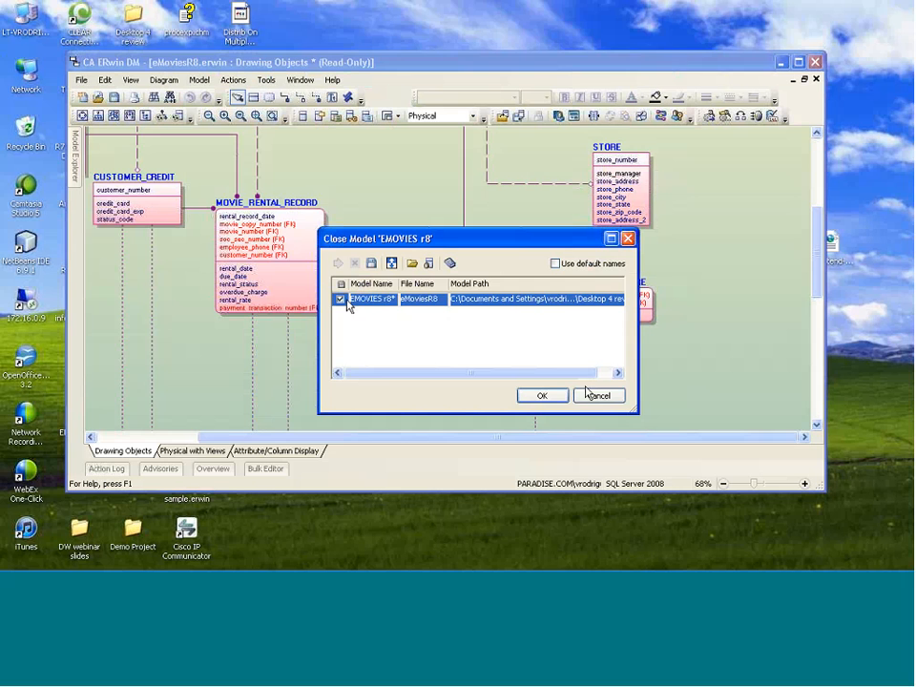
click(561, 397)
click(791, 80)
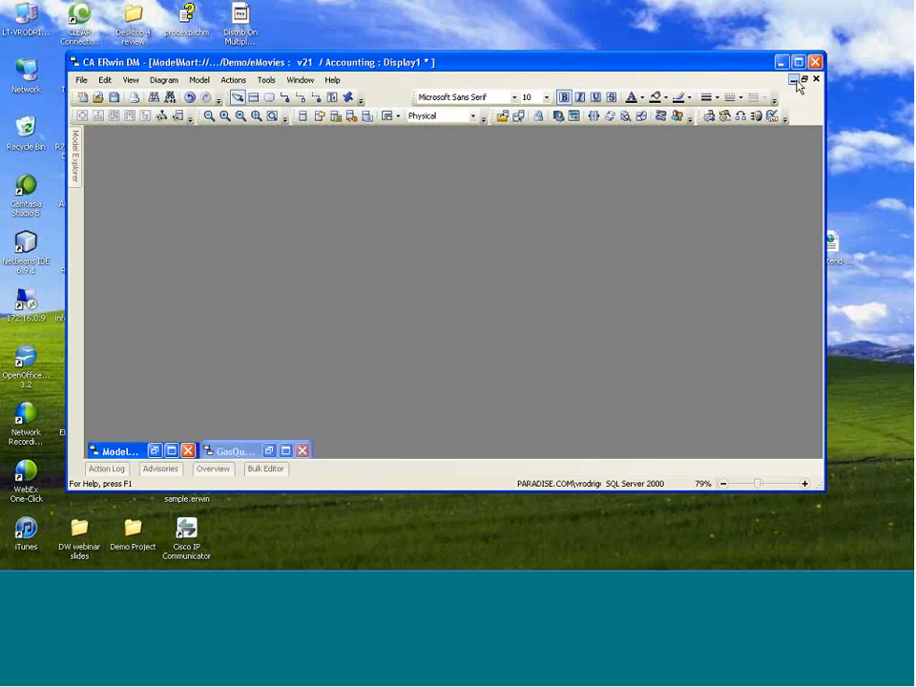
click(286, 452)
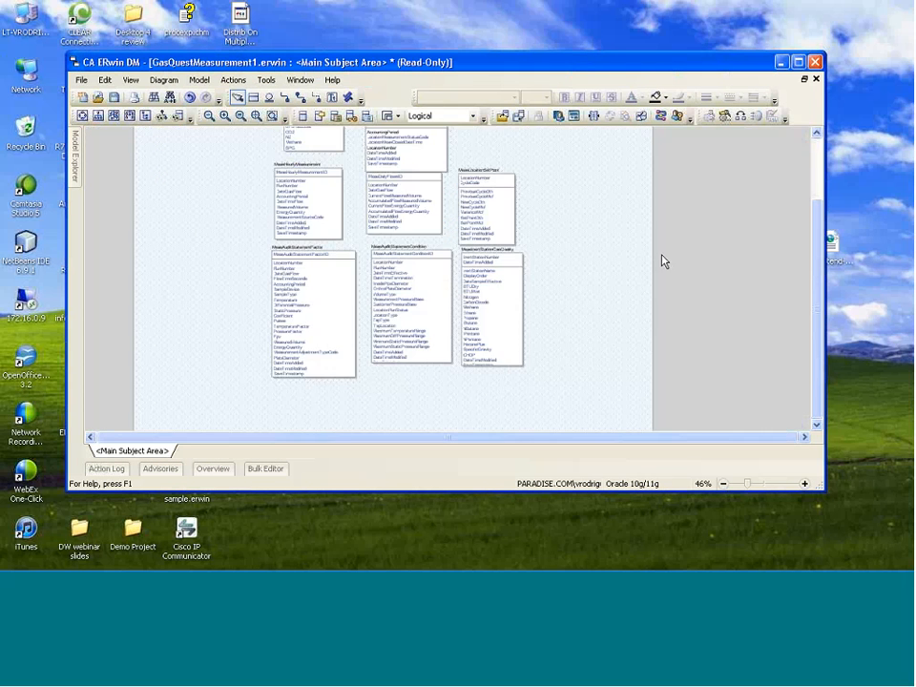
Enlarge the modeling window and open the model properties of the GasQuestMeasurement model
scroll(665, 260, up, 4)
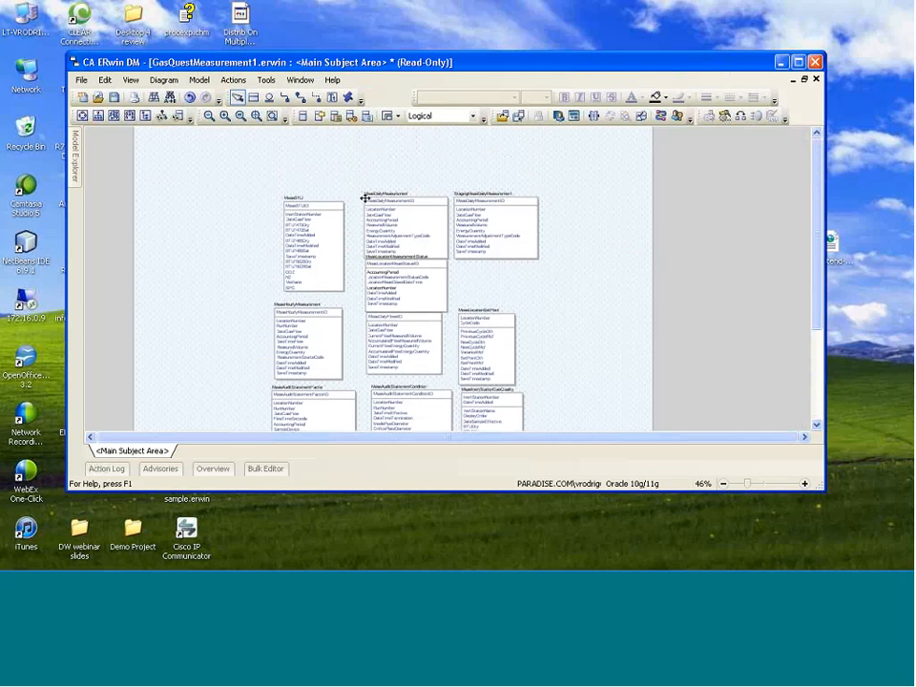
click(192, 84)
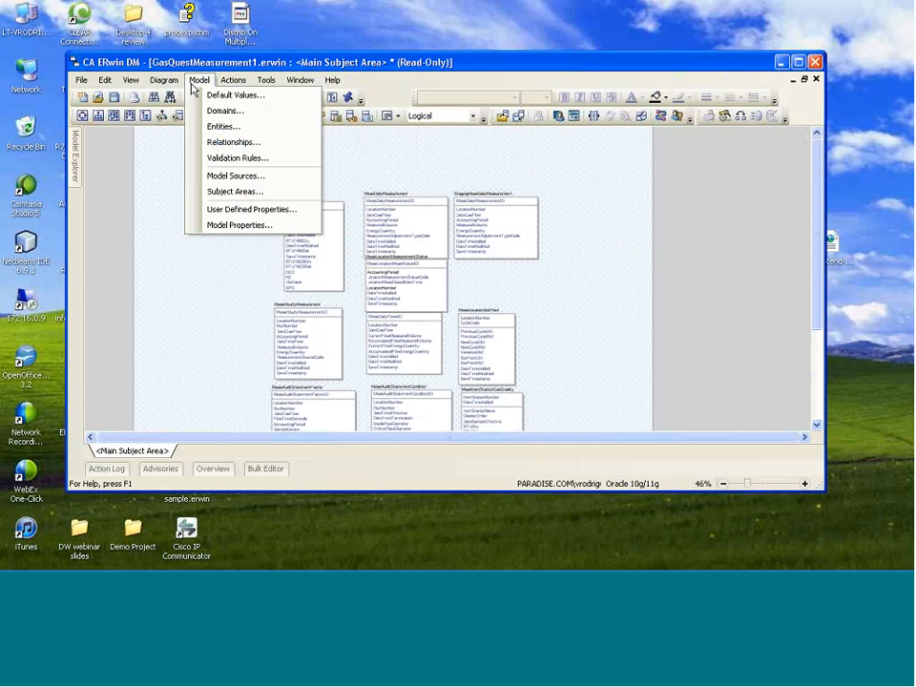
click(231, 210)
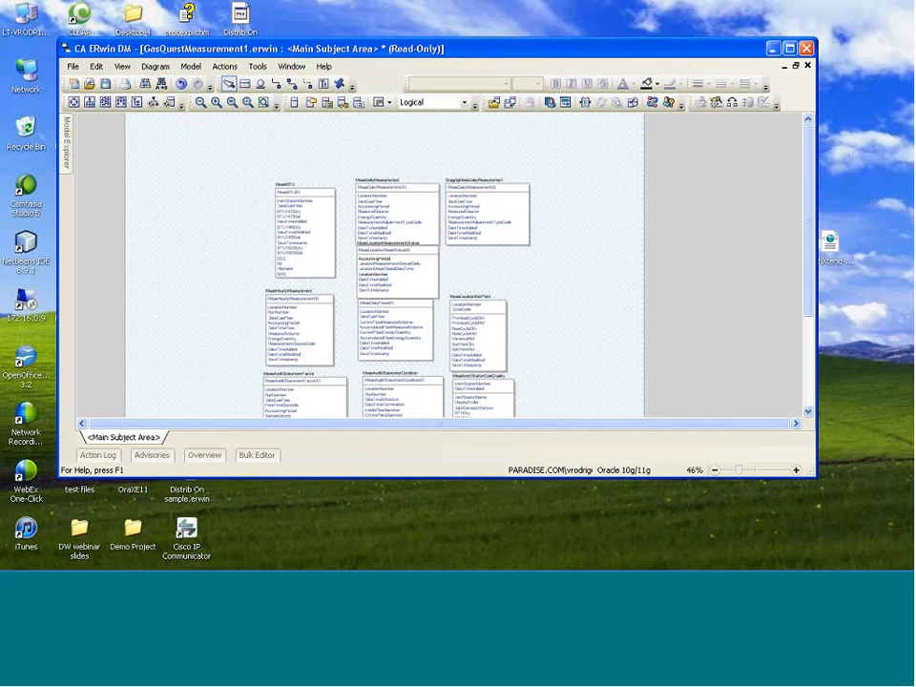
drag(811, 475, 866, 542)
click(190, 67)
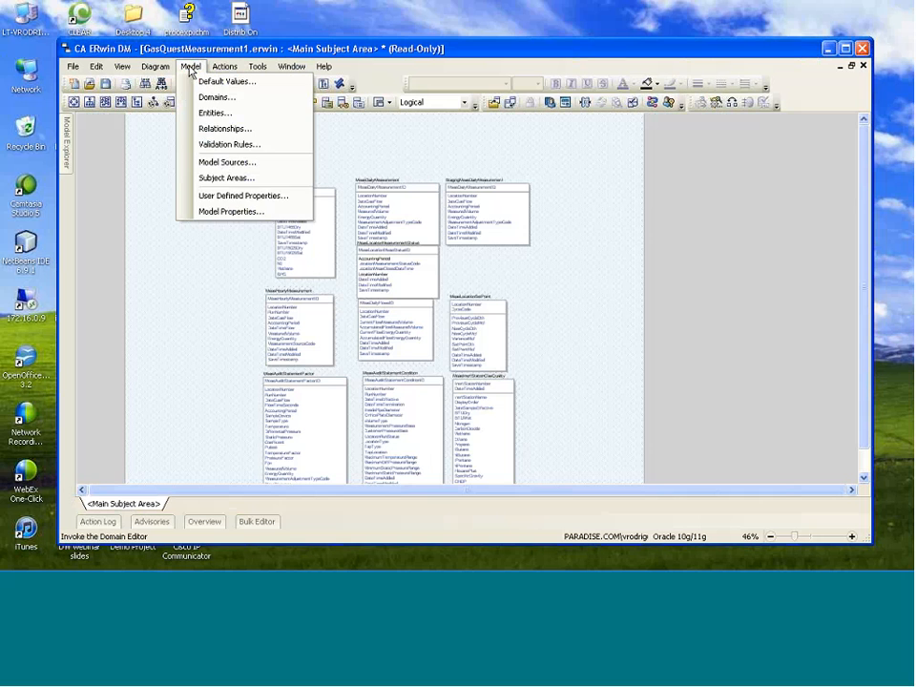
click(216, 220)
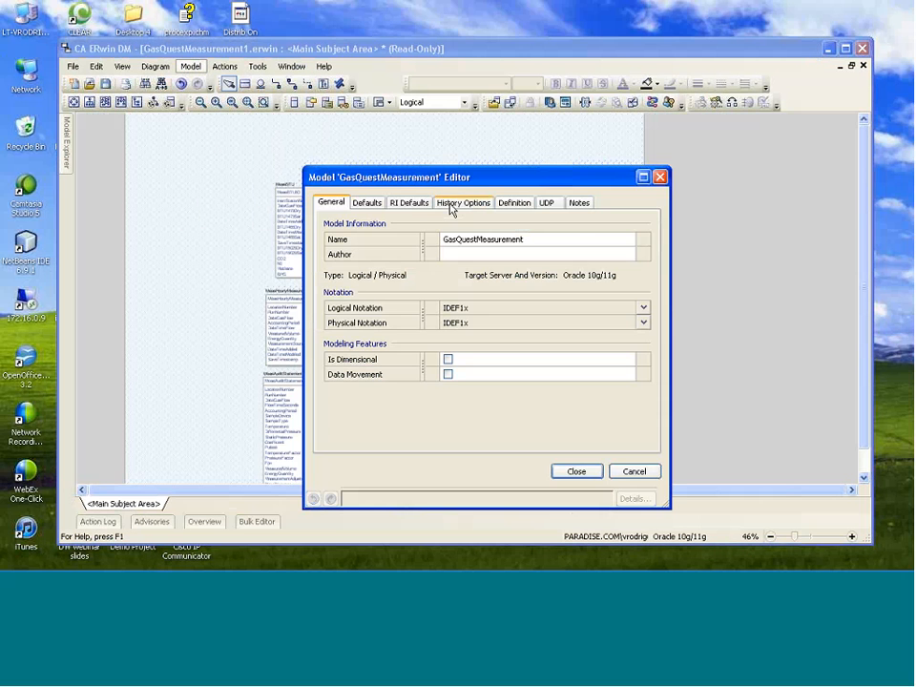
Append the modeler's first name and the date 1-18-12 to the GasQuestMeasurement model name
drag(505, 178, 453, 138)
click(415, 198)
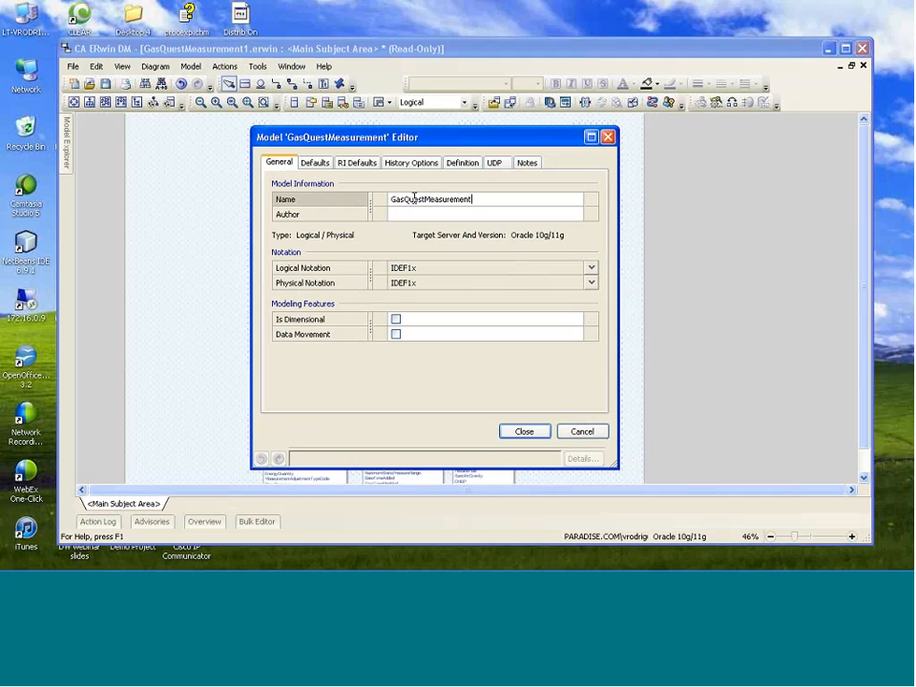
click(393, 199)
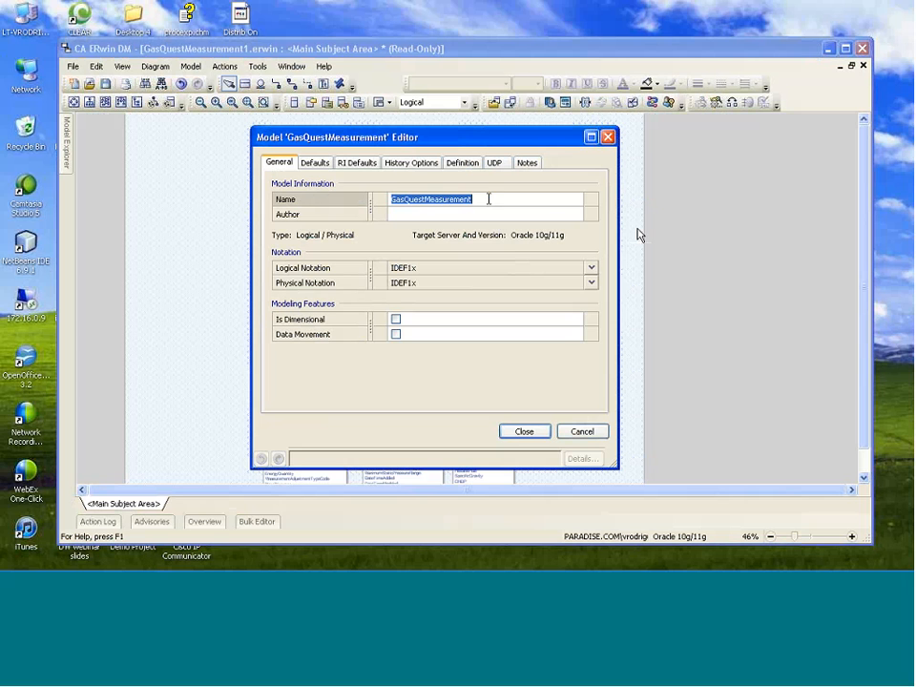
click(547, 203)
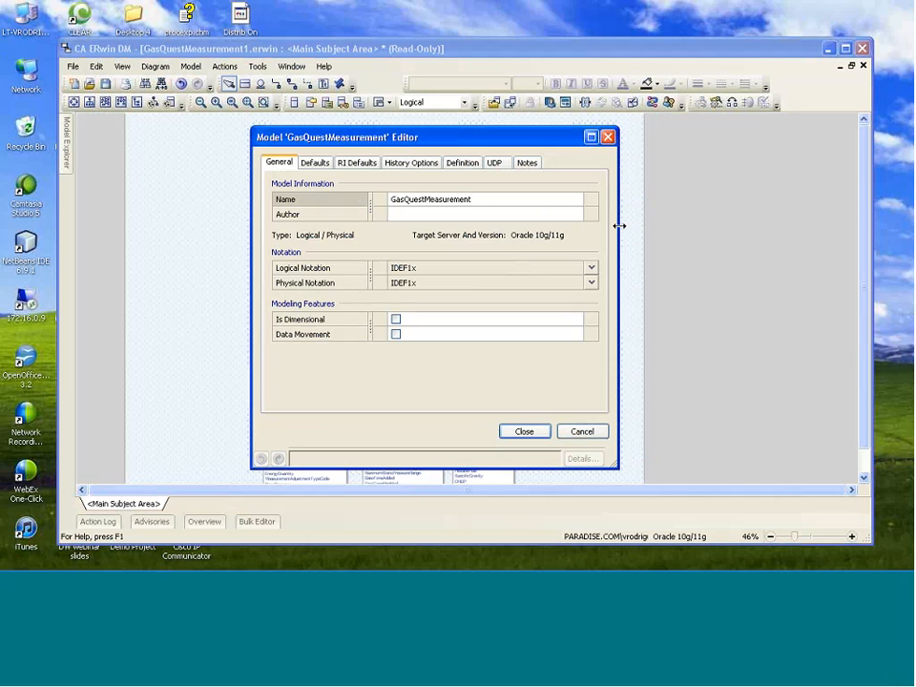
text(Victor 1-18-12)
click(429, 215)
click(481, 198)
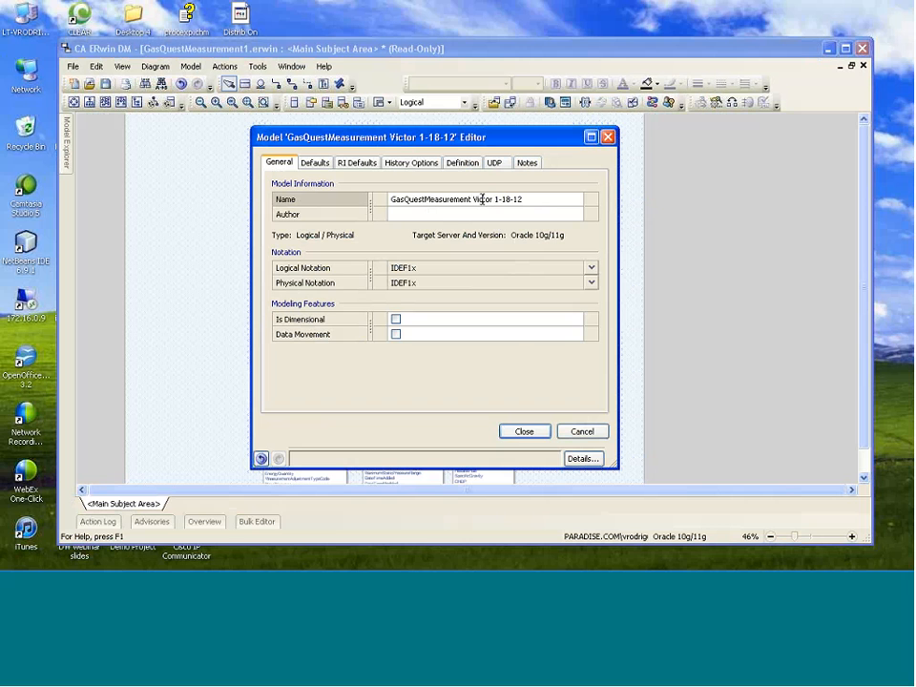
Enter the modeler's first name as the model's author
click(454, 214)
text(vic)
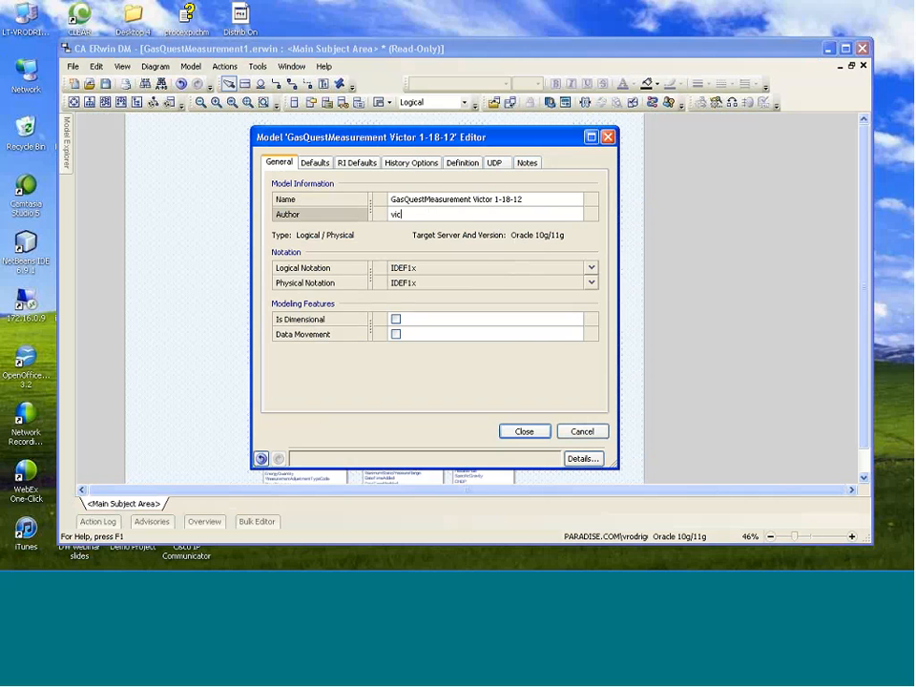
text(tor)
Remove the first name from the model name, leaving GasQuestMeasurement 1-18-12, and close the model editor
click(471, 199)
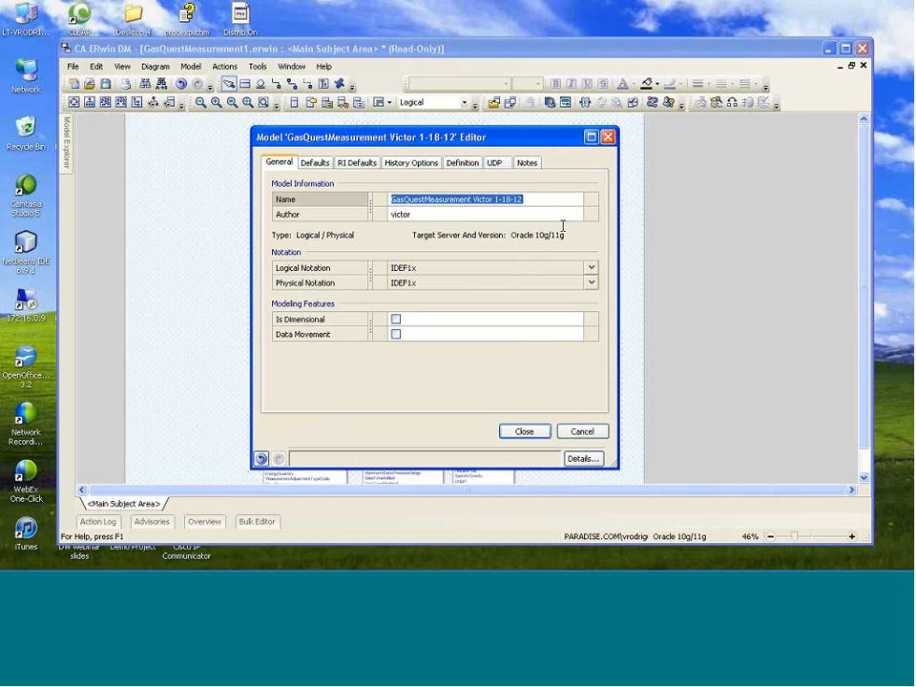
click(495, 199)
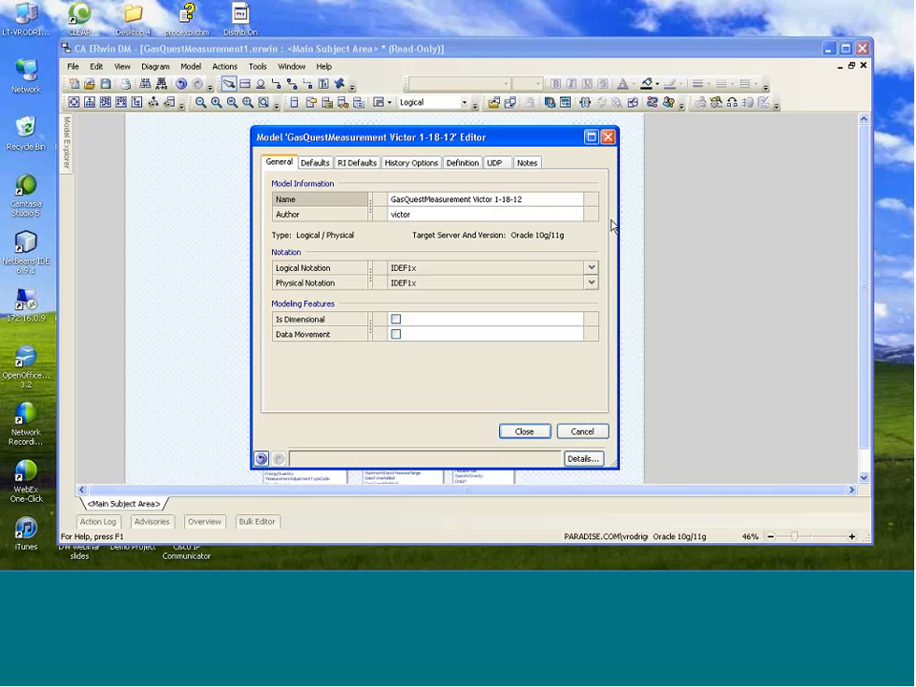
key(BackSpace)
key(BackSpace)
key(BackSpace)
key(BackSpace)
key(BackSpace)
key(BackSpace)
key(BackSpace)
key(BackSpace)
click(523, 432)
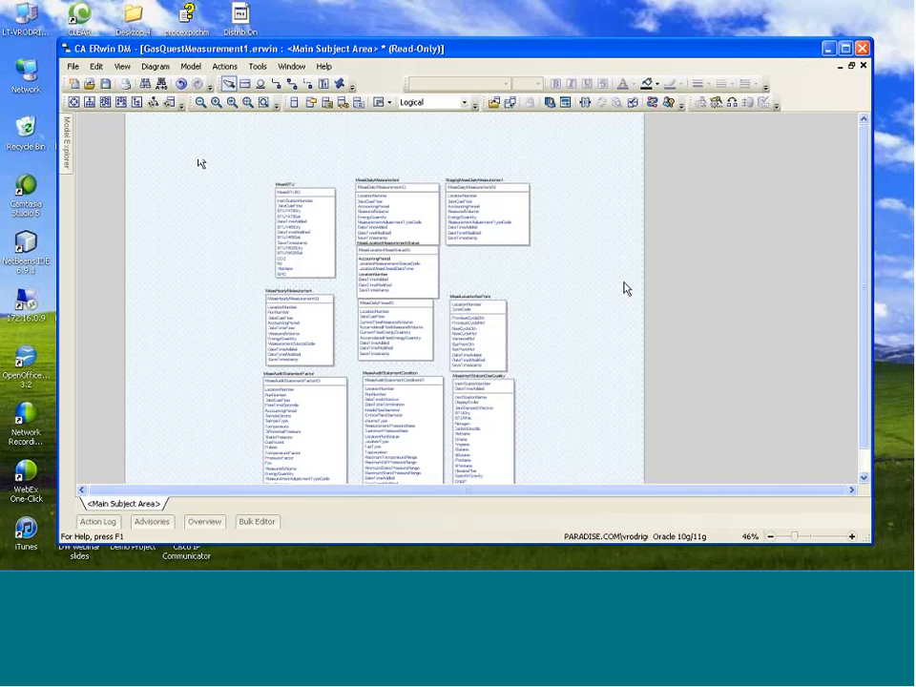
Start a Complete Compare and widen the Open Models column in the right model selection to show full model names
click(257, 66)
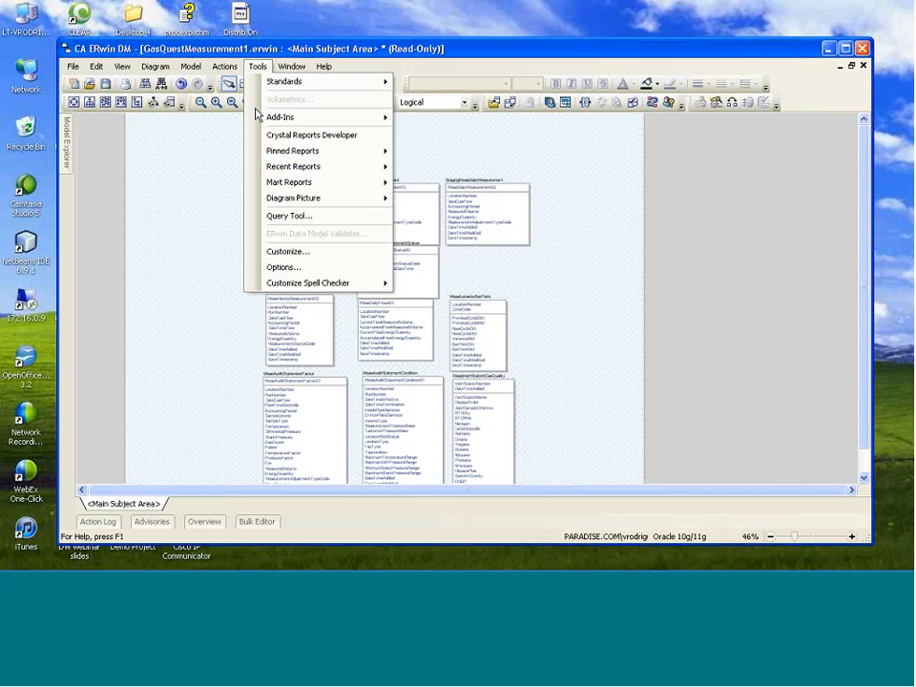
mouse_move(225, 66)
click(233, 149)
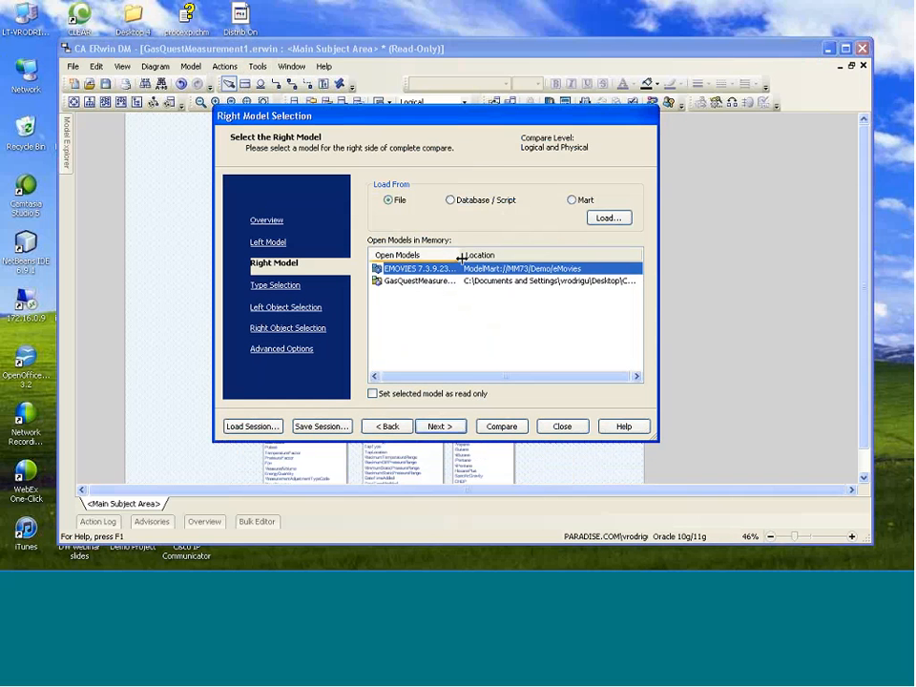
drag(461, 257, 516, 256)
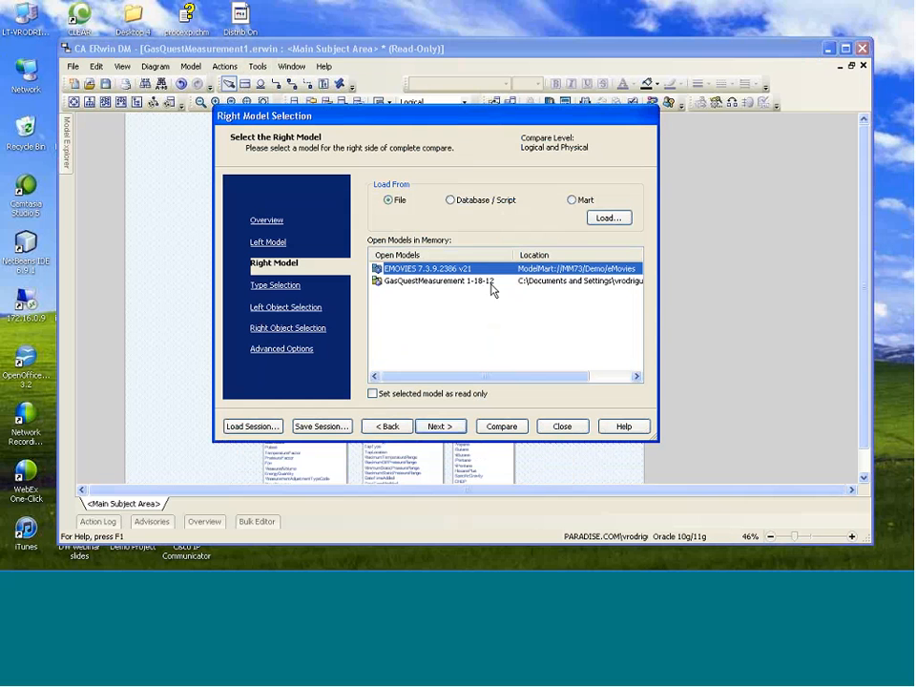
drag(446, 118, 421, 85)
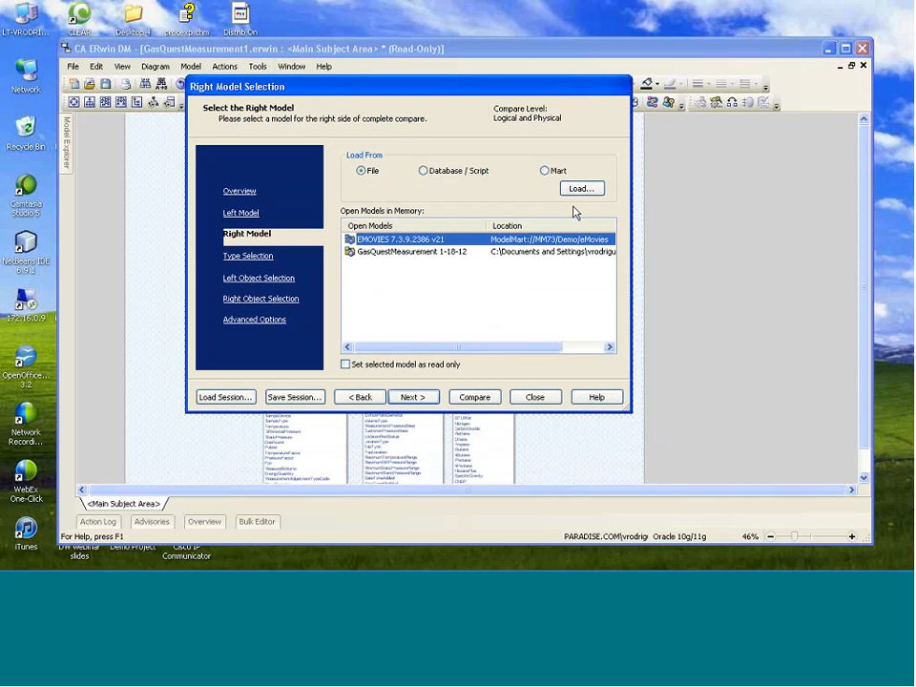
Load GasQuestMeasurementDatabase.erwin from the desktop's Compare Sample folder into the right model selection
click(599, 191)
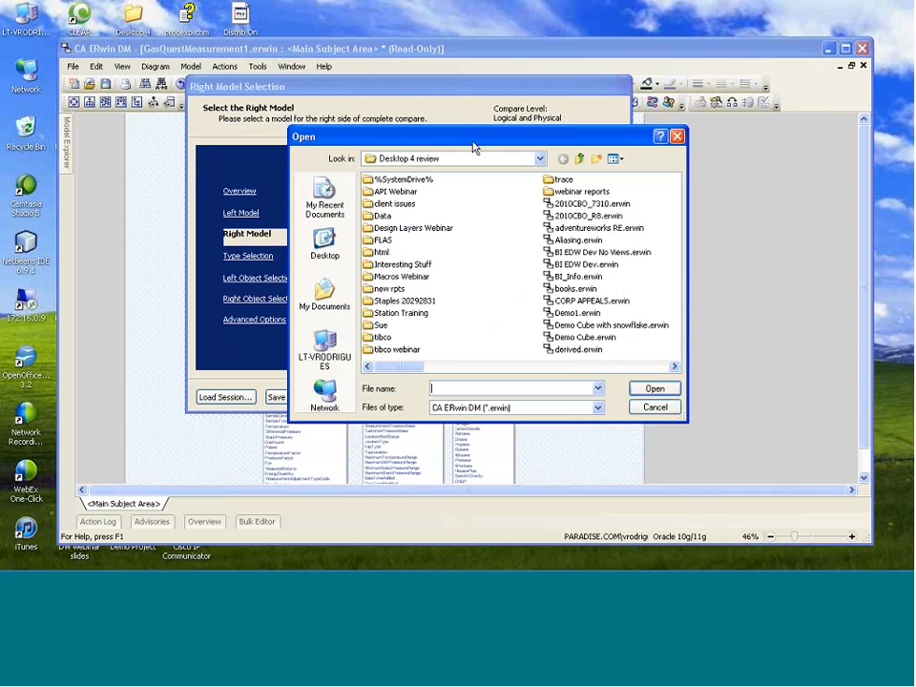
drag(474, 143, 498, 127)
click(350, 230)
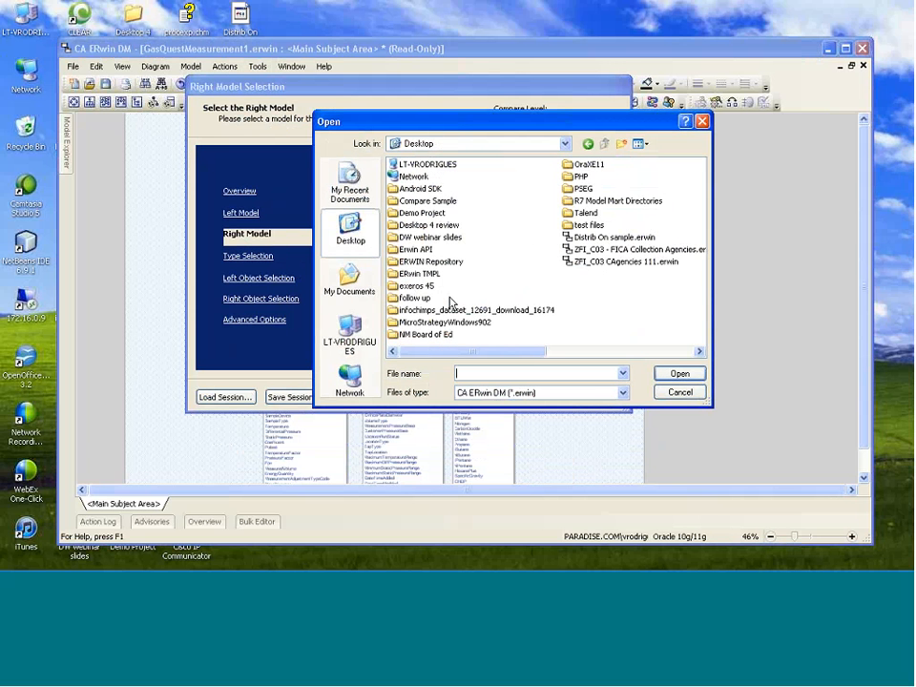
text(com)
key(Down)
key(Down)
key(Down)
key(Down)
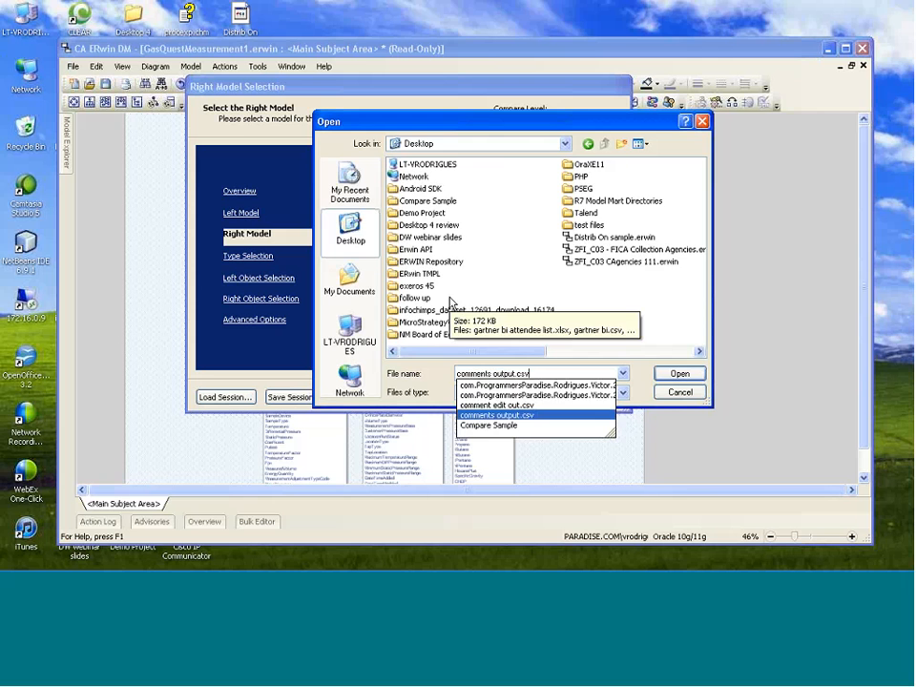
key(Down)
key(Return)
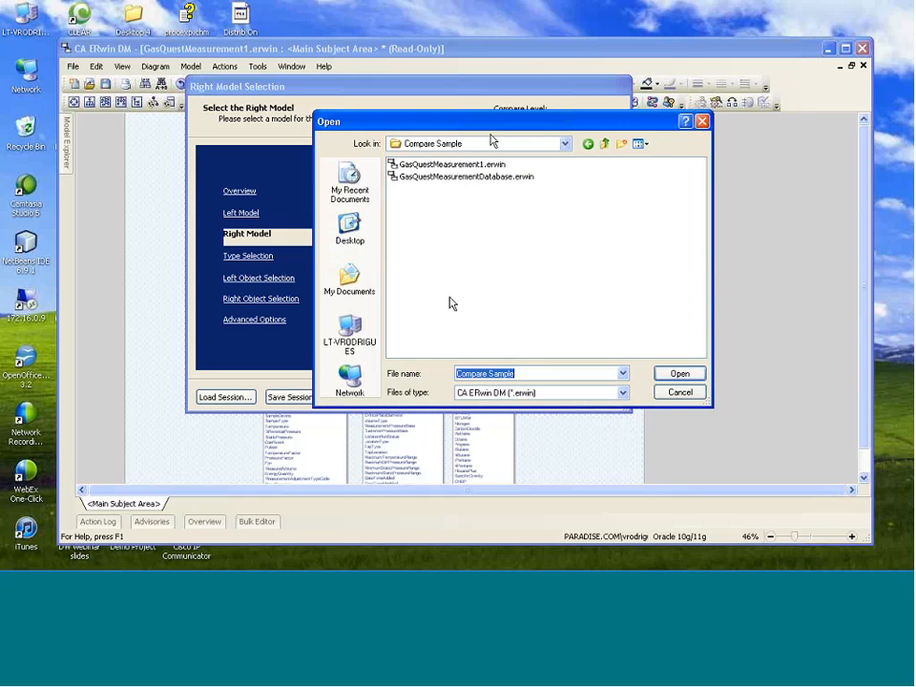
click(467, 176)
click(678, 373)
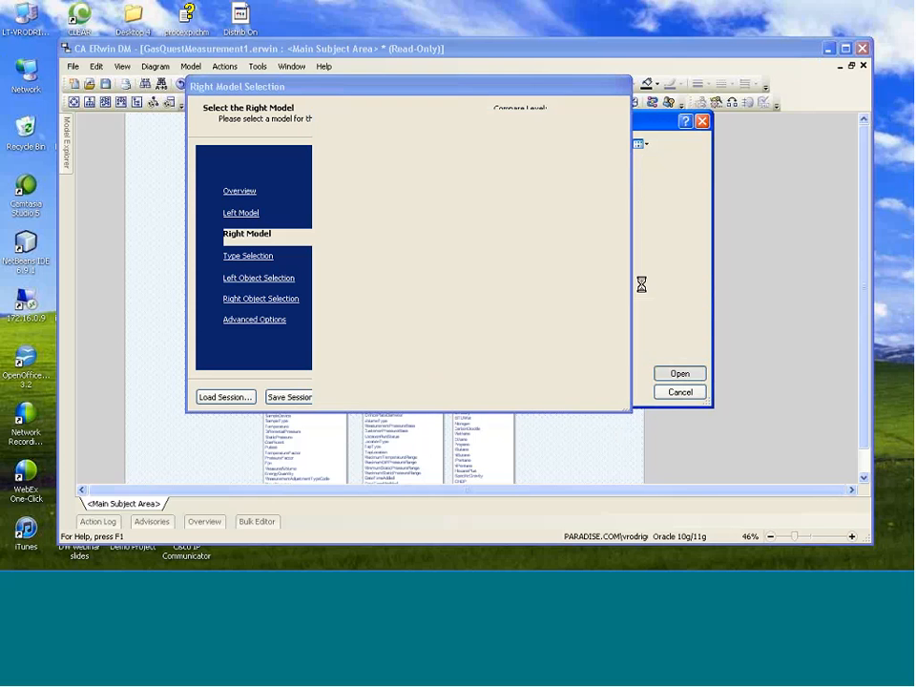
click(538, 179)
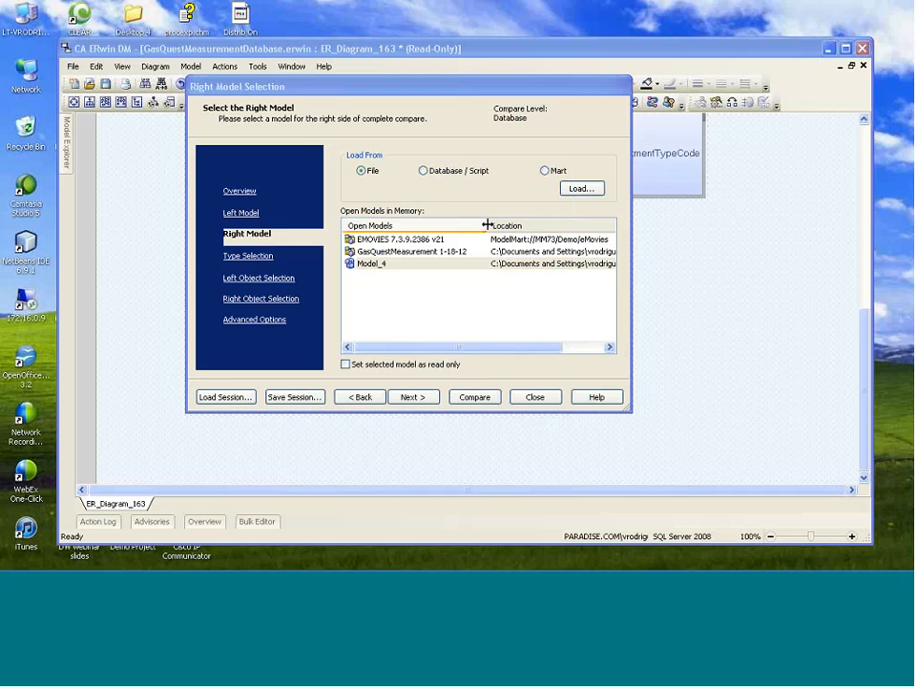
Examine the EMOVIES, GasQuestMeasurement 1-18-12 and Model_4 entries and their compare levels in the right model list
drag(486, 225, 471, 226)
click(401, 263)
key(Up)
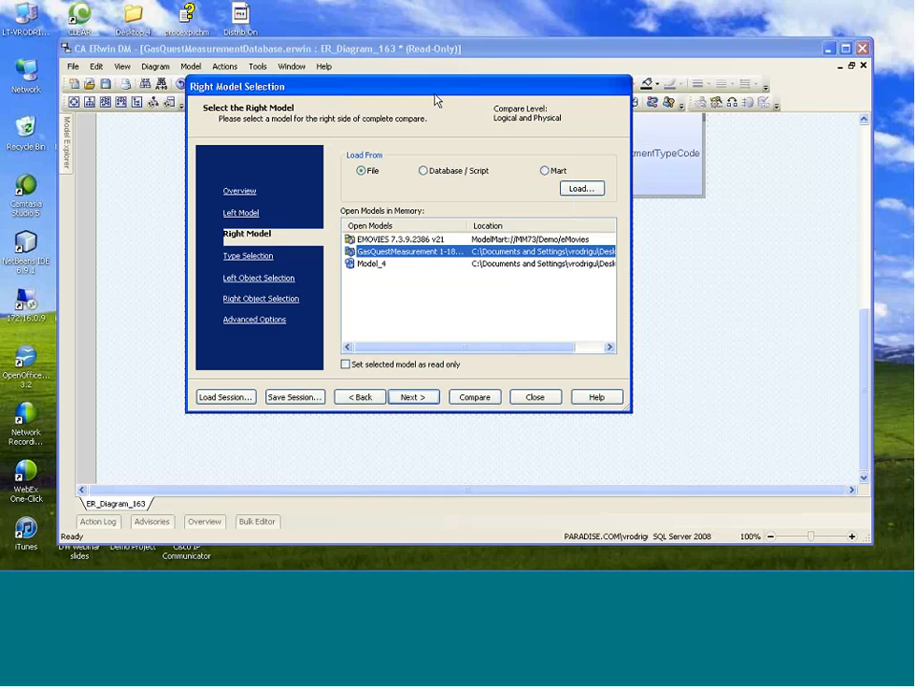
click(411, 242)
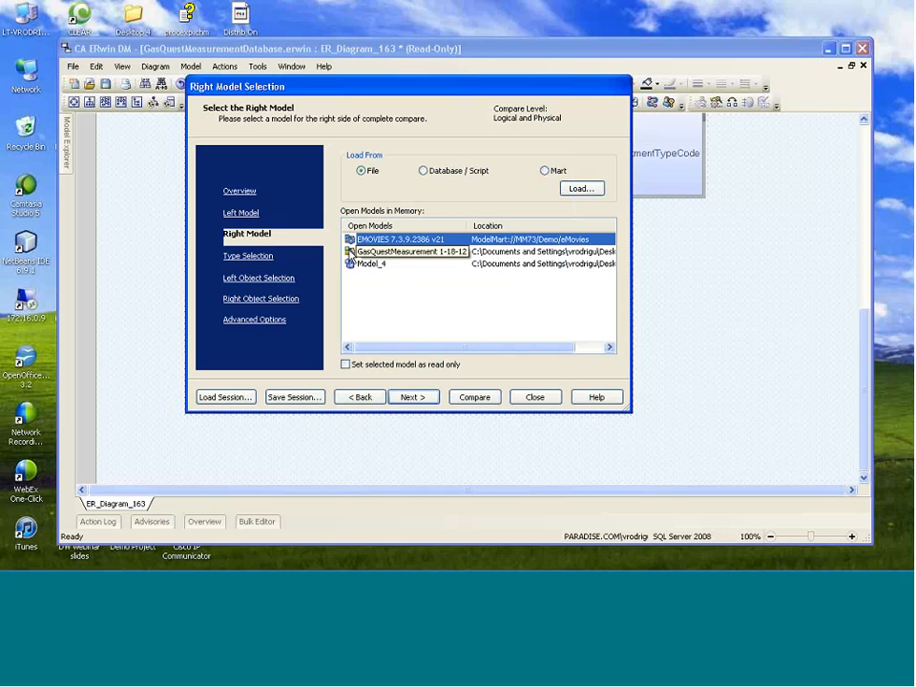
click(380, 271)
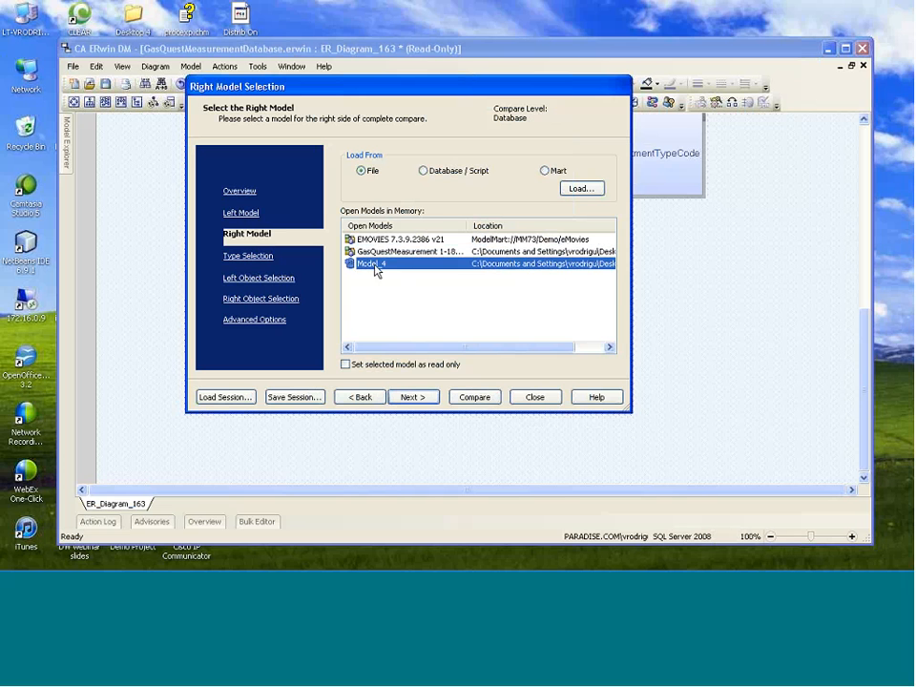
click(390, 253)
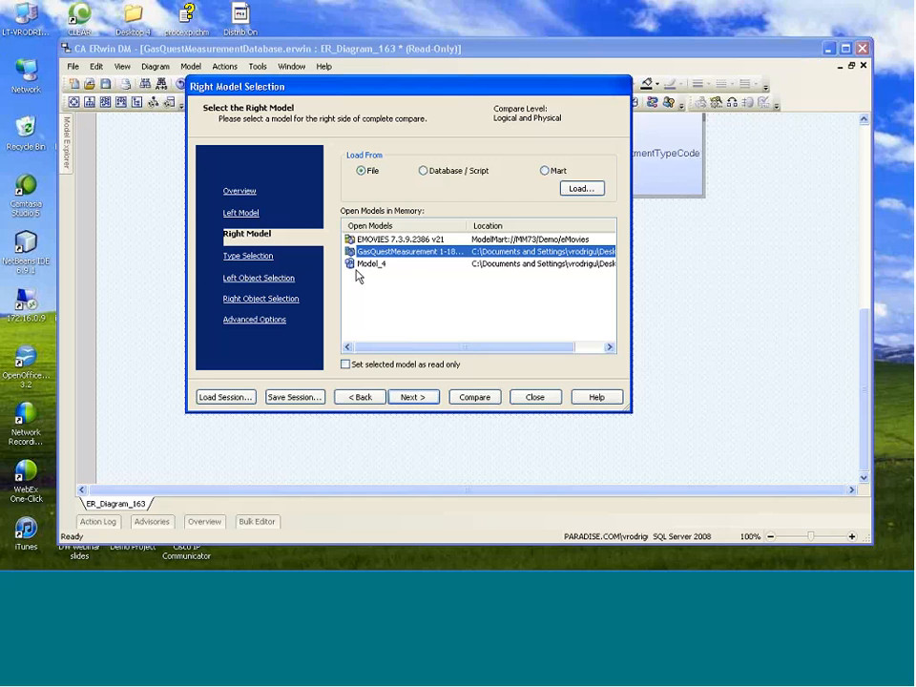
Check the left model selection and choose Model_4 as the right model of the compare
click(396, 265)
click(256, 255)
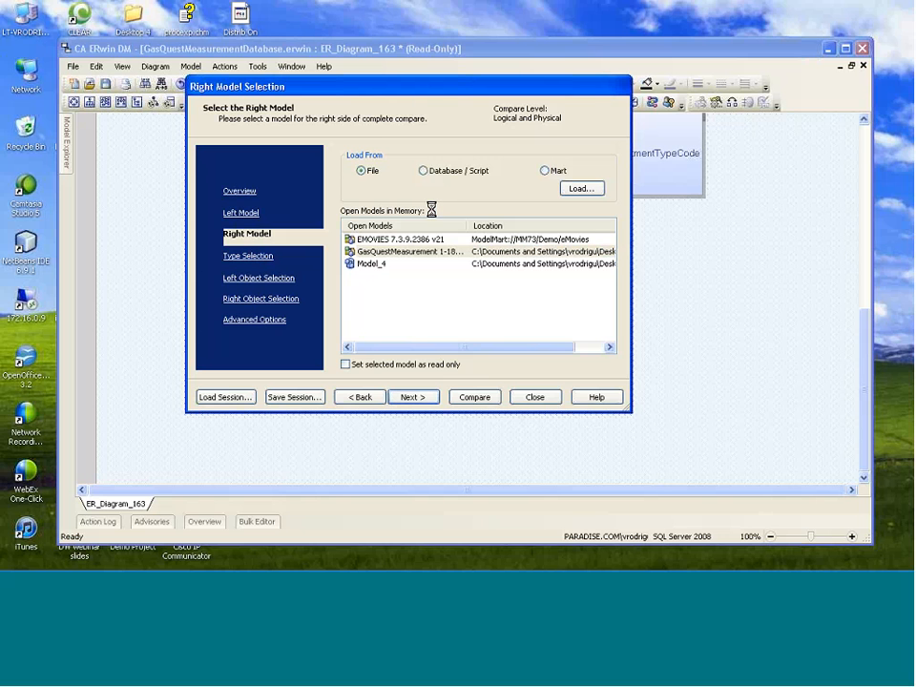
click(361, 398)
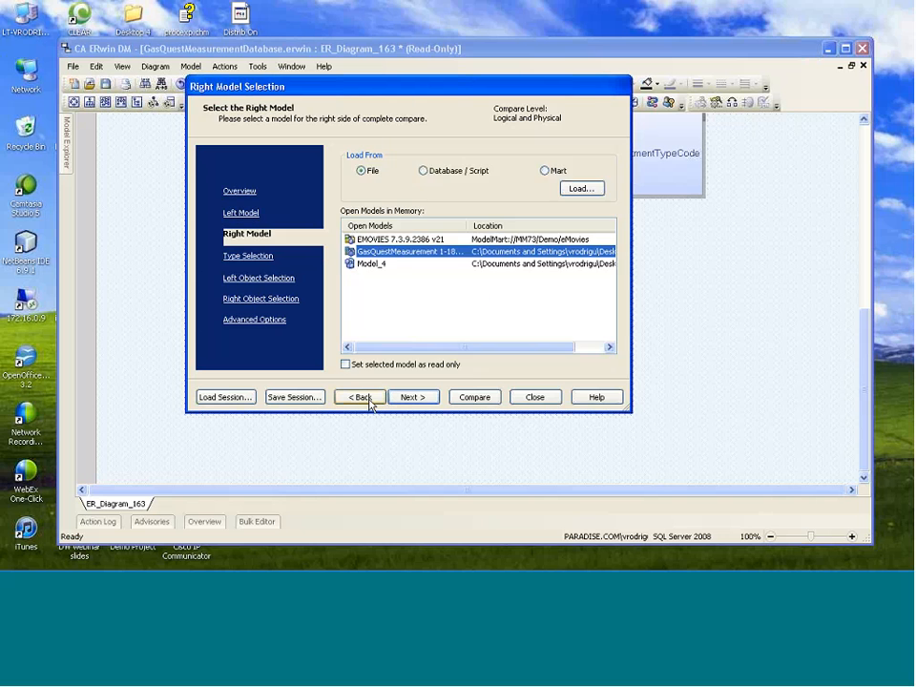
click(243, 213)
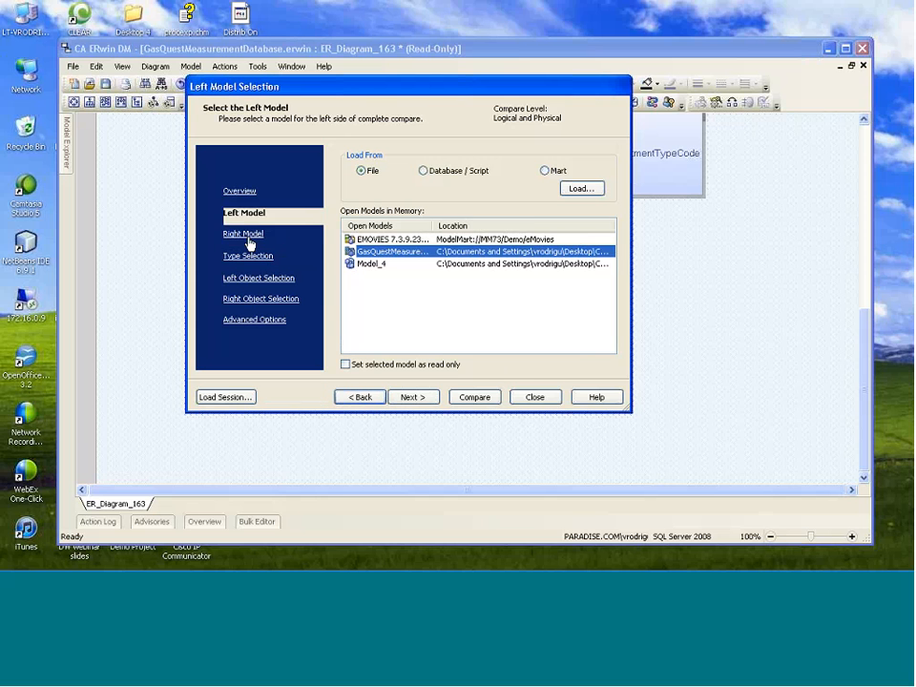
click(247, 238)
click(250, 214)
click(247, 237)
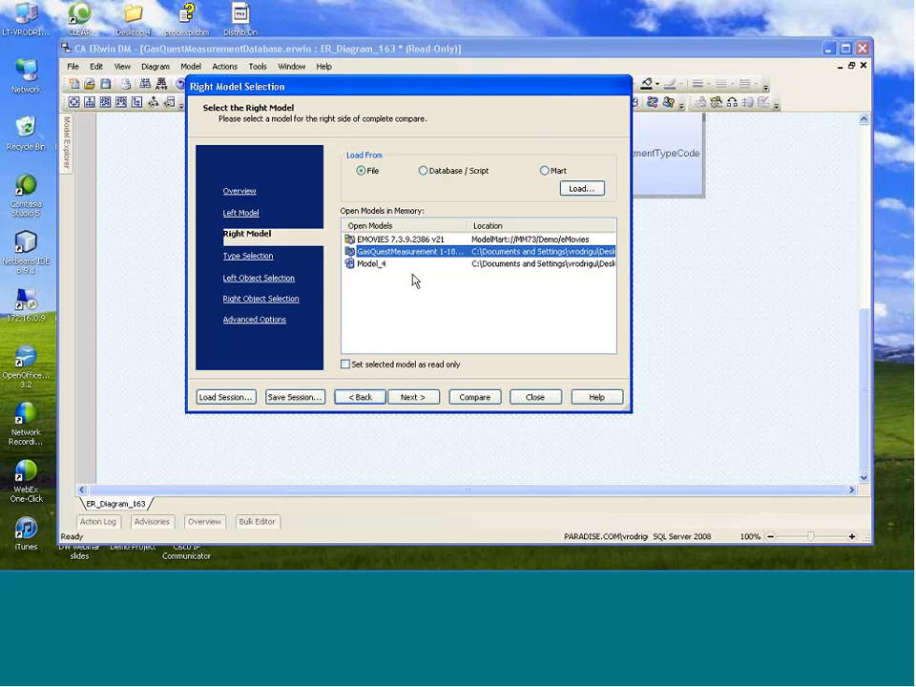
click(369, 264)
Review the compare's left and right model choices once more, ending on the right model selection
click(241, 214)
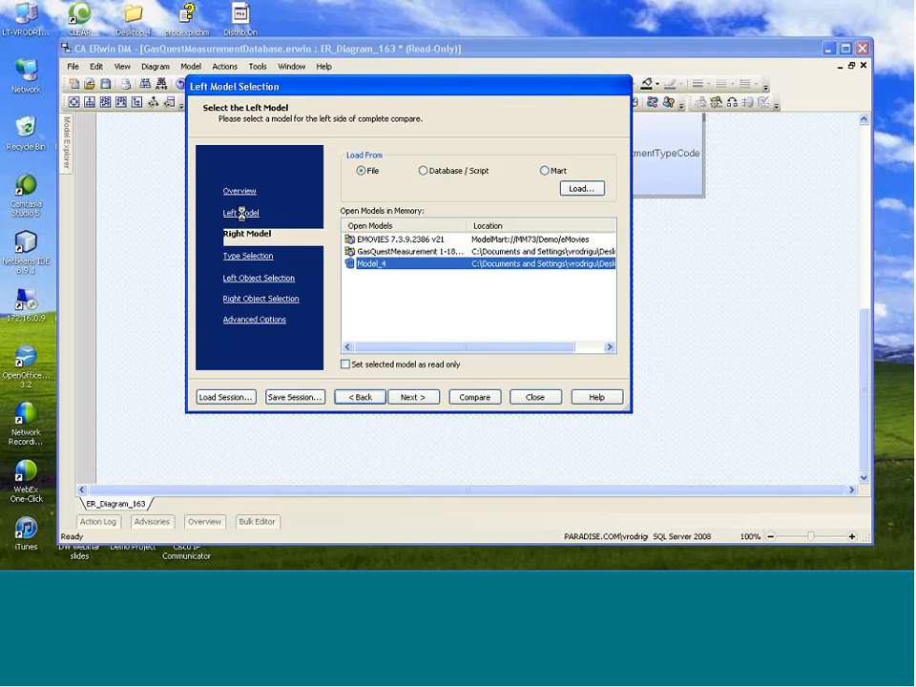
click(243, 235)
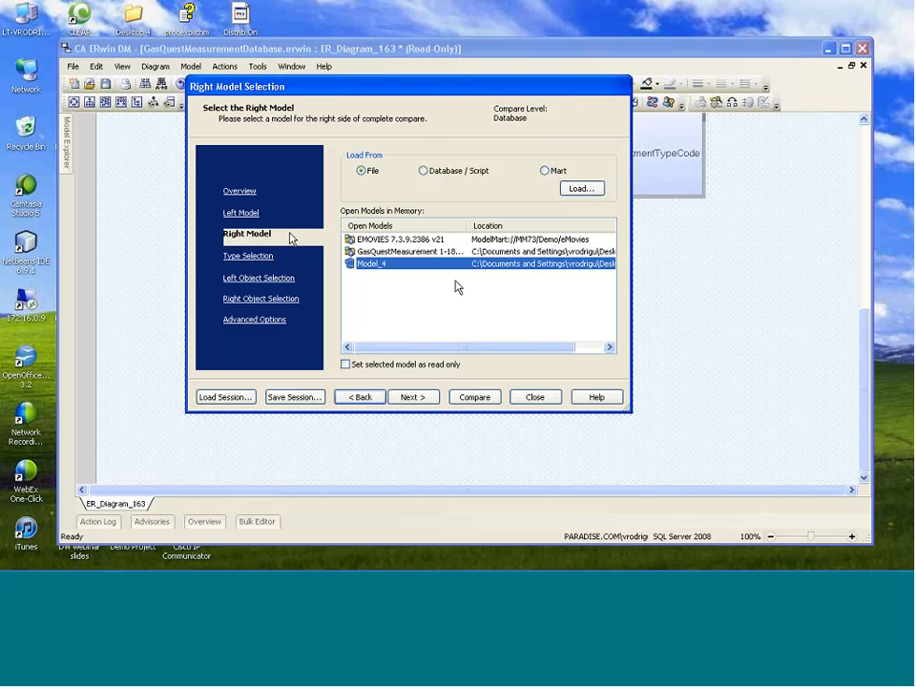
click(255, 218)
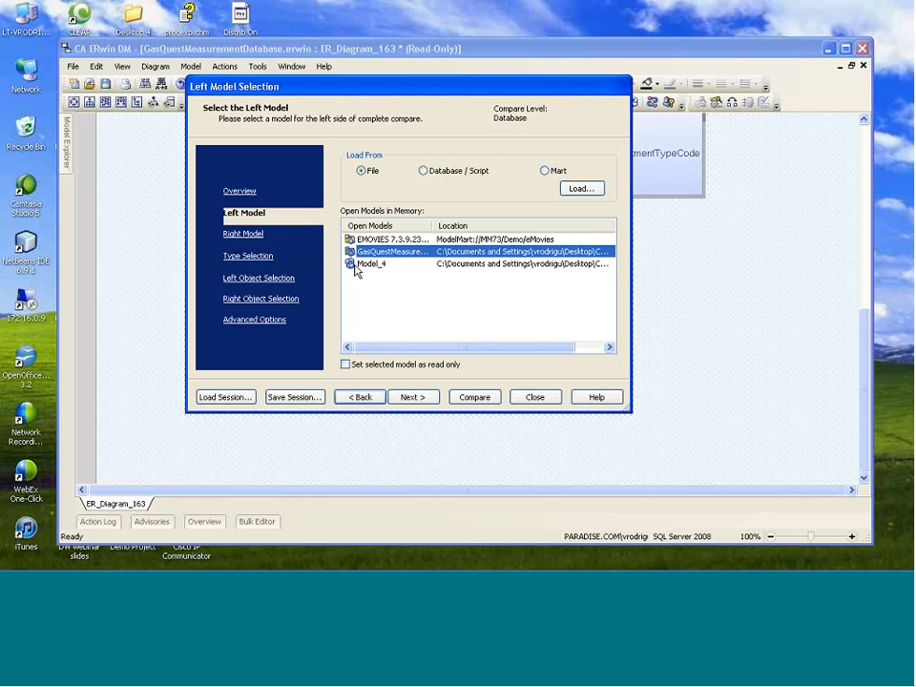
click(233, 235)
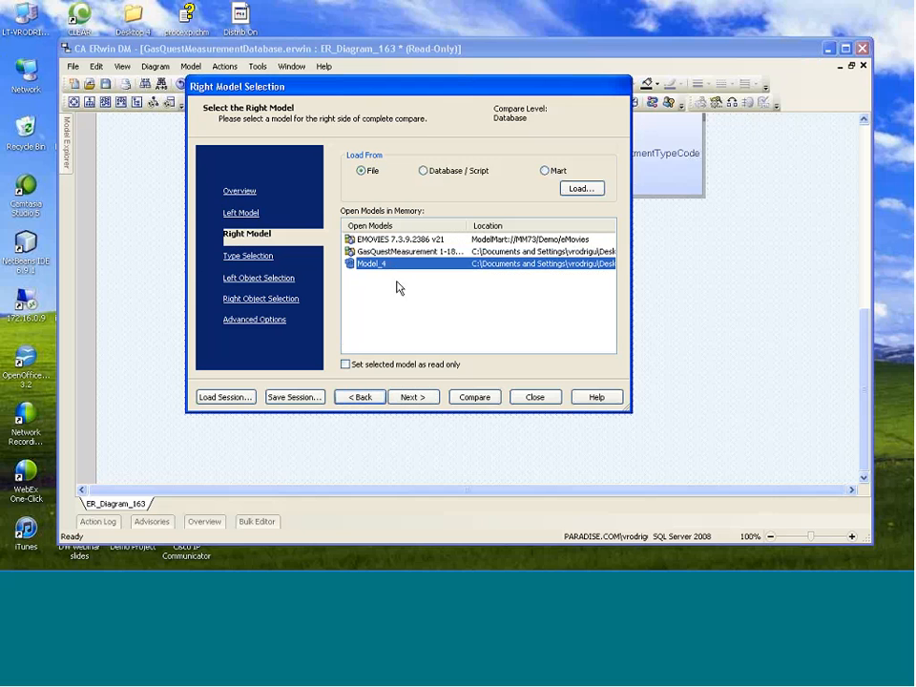
Review the type selection and run the Database level compare with the Standard Default Option Set
click(252, 216)
click(255, 233)
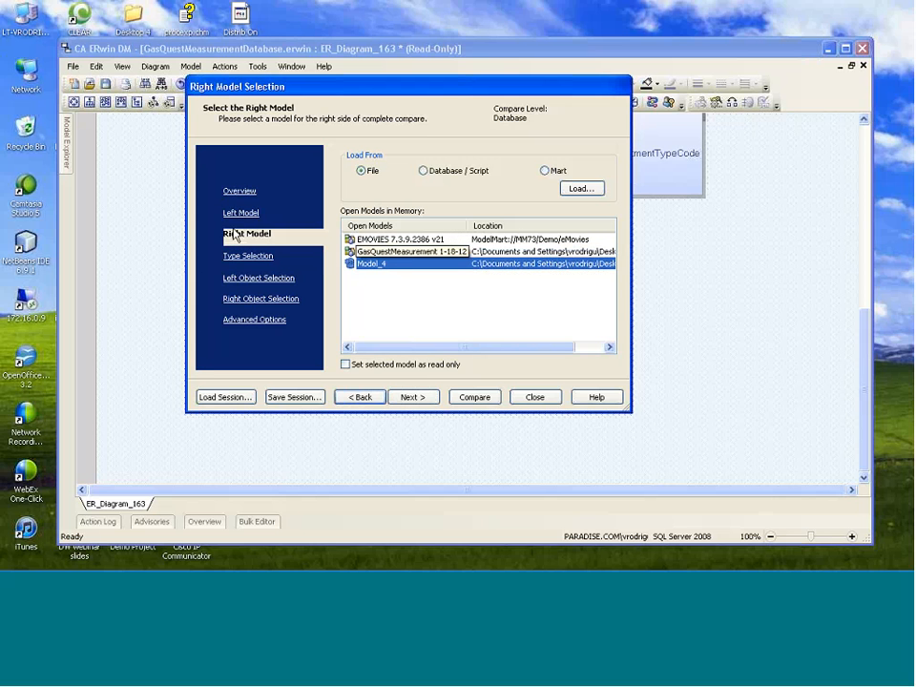
click(248, 256)
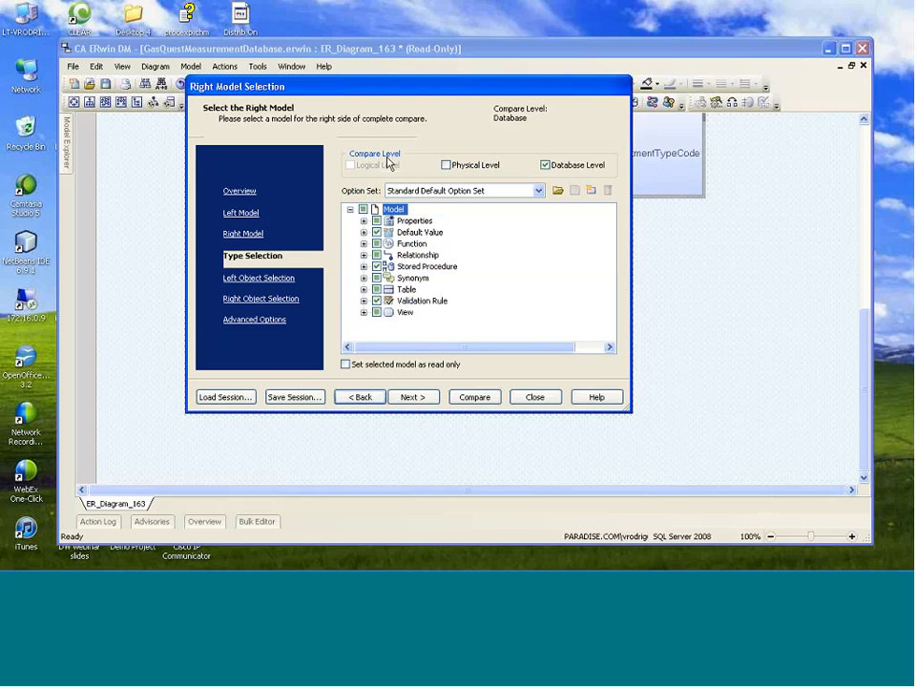
drag(374, 88, 336, 85)
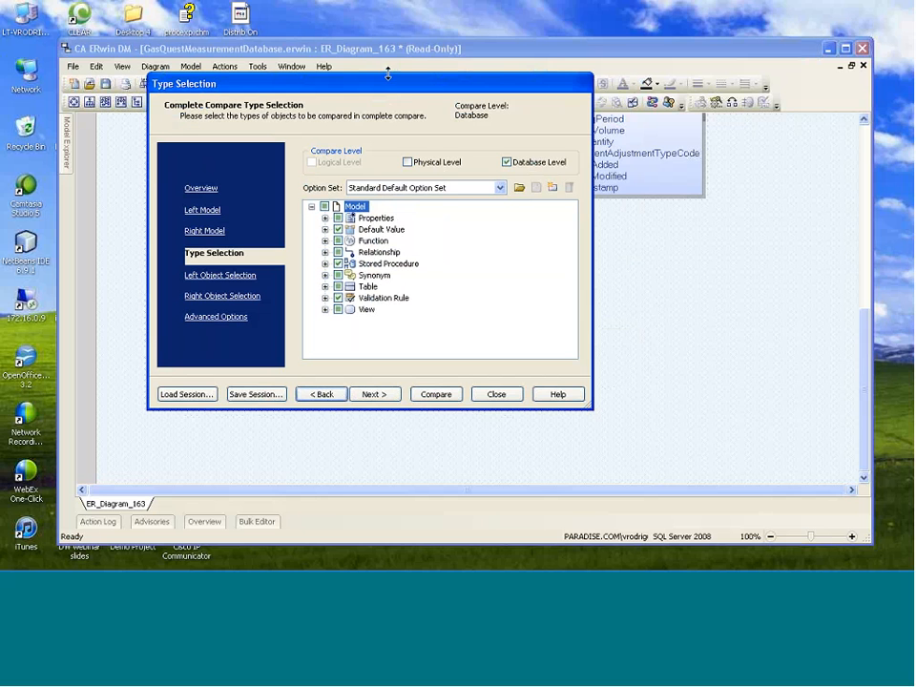
drag(388, 84, 417, 107)
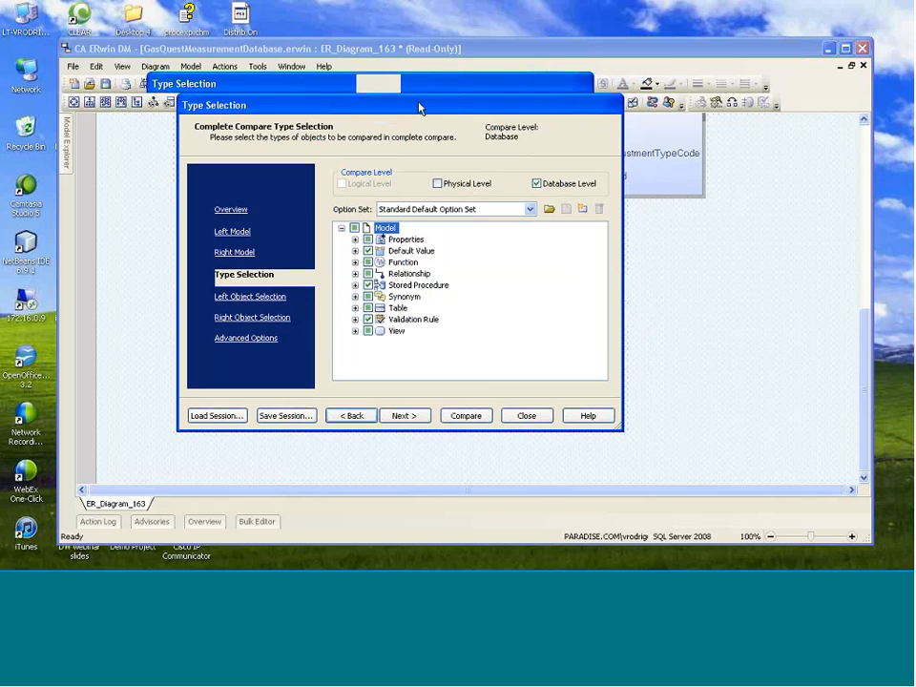
click(466, 415)
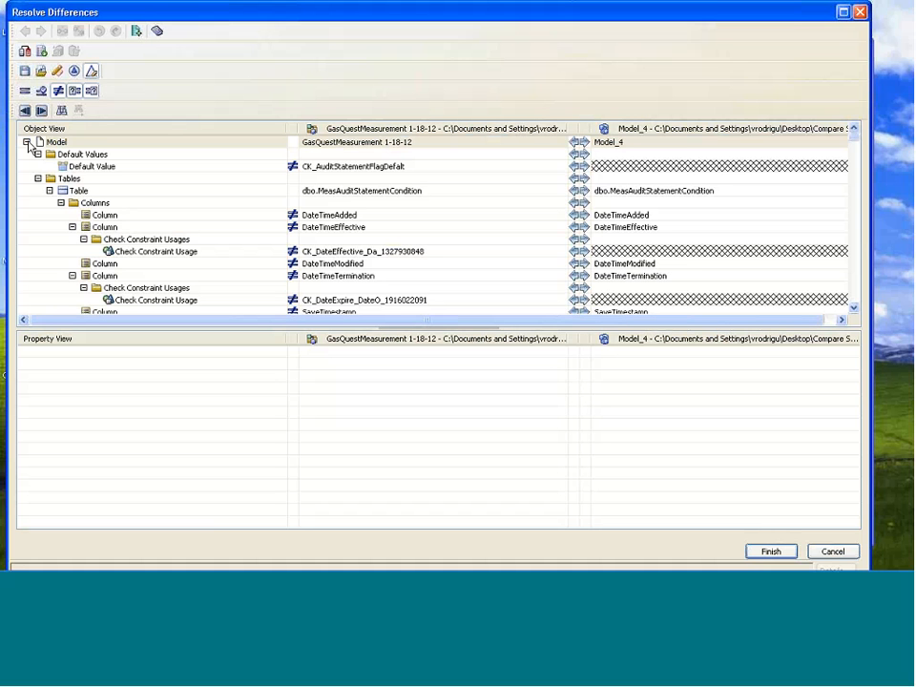
Examine the differences under Default Values and Tables, including the columns of dbo.MeasAuditStatementCondition
click(27, 142)
click(26, 141)
click(38, 154)
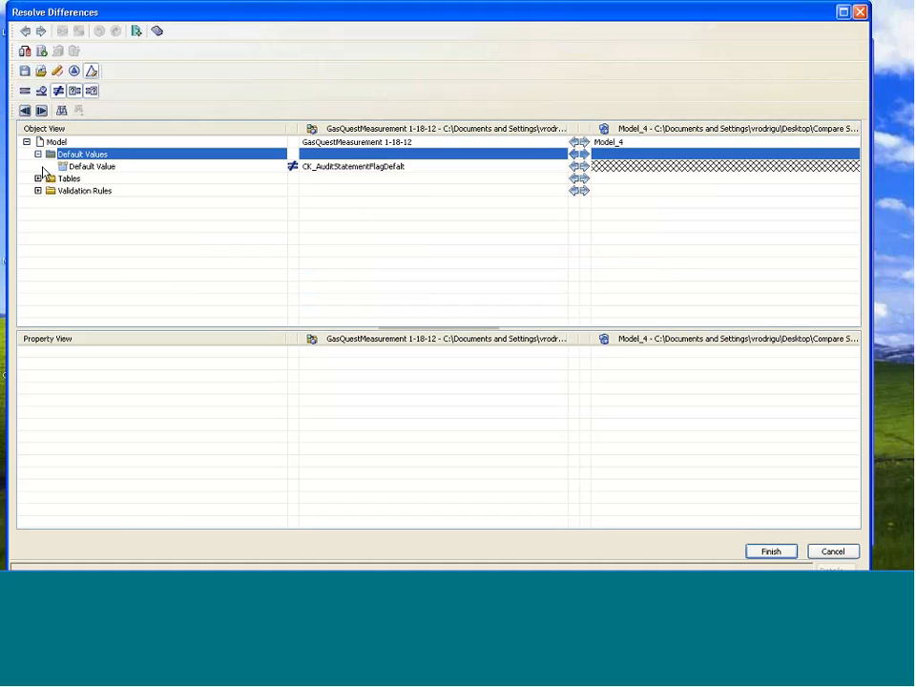
click(38, 178)
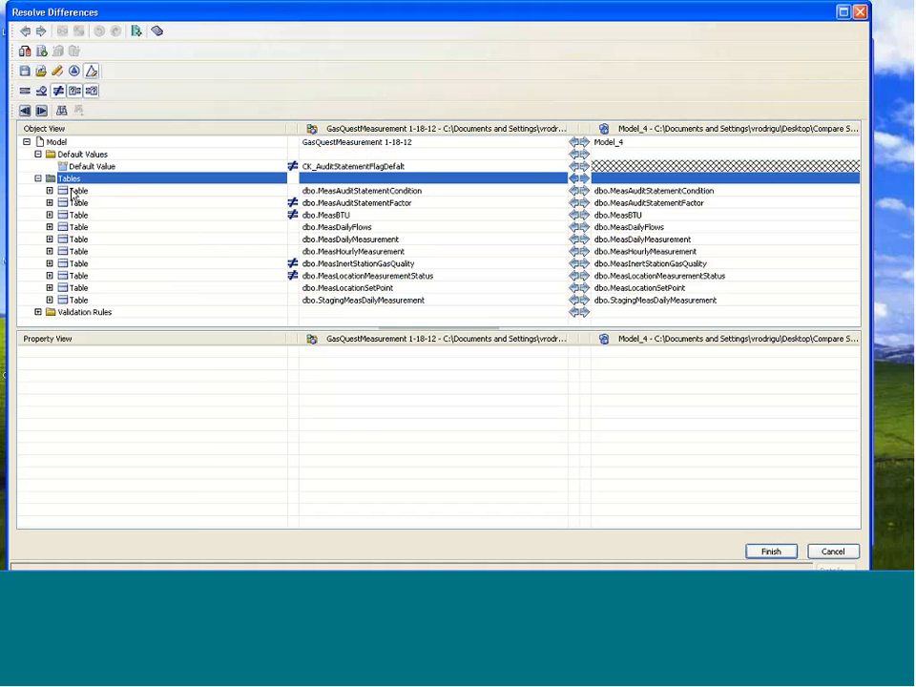
click(50, 190)
scroll(129, 213, down, 1)
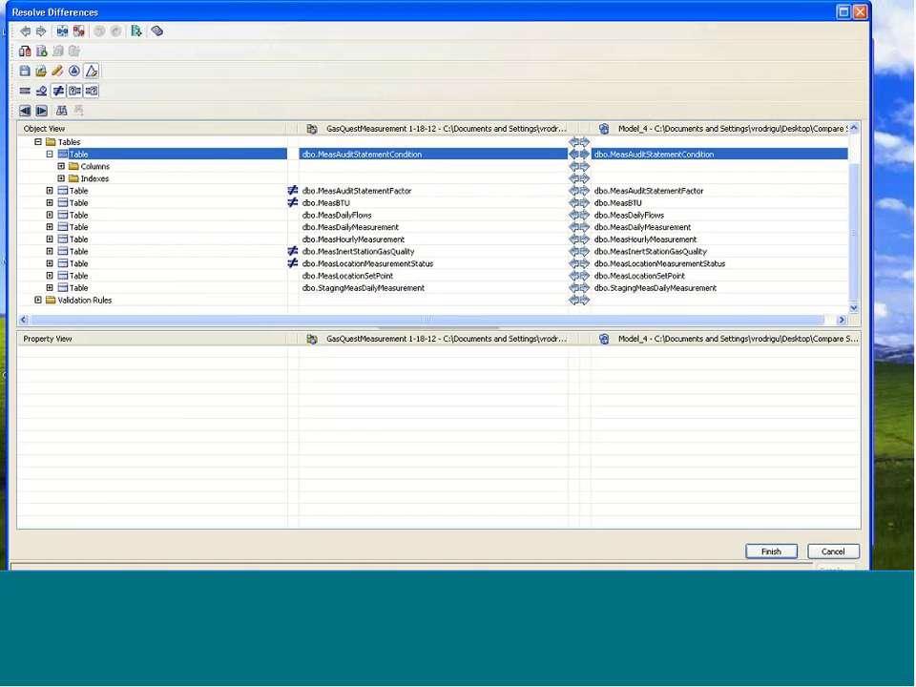
click(61, 166)
scroll(139, 199, down, 2)
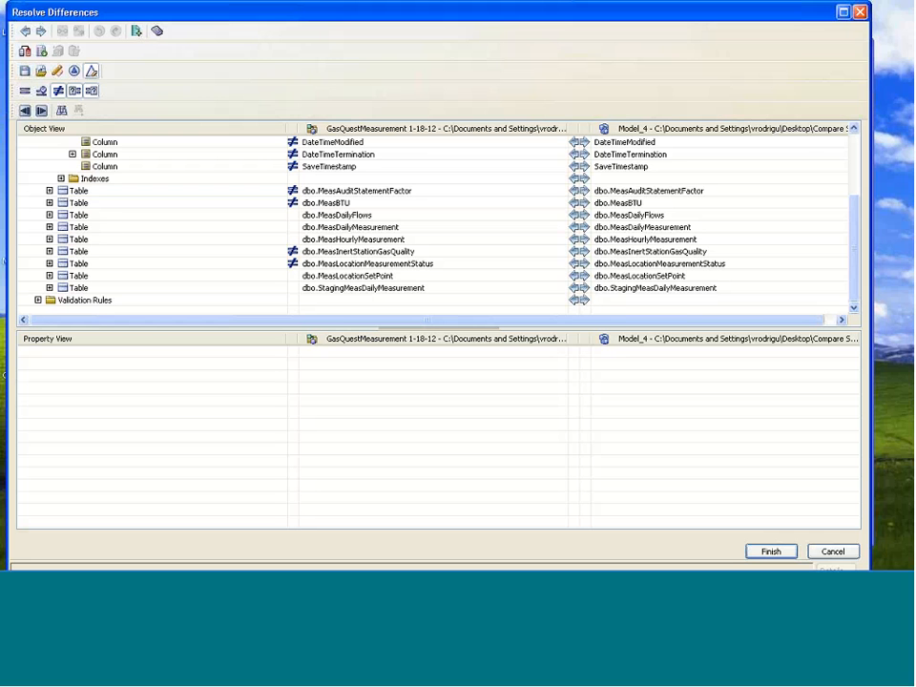
Examine the Validation Rules differences between the two models, including the properties of the AcqDispInd rule
click(38, 300)
scroll(282, 242, down, 8)
scroll(228, 212, up, 1)
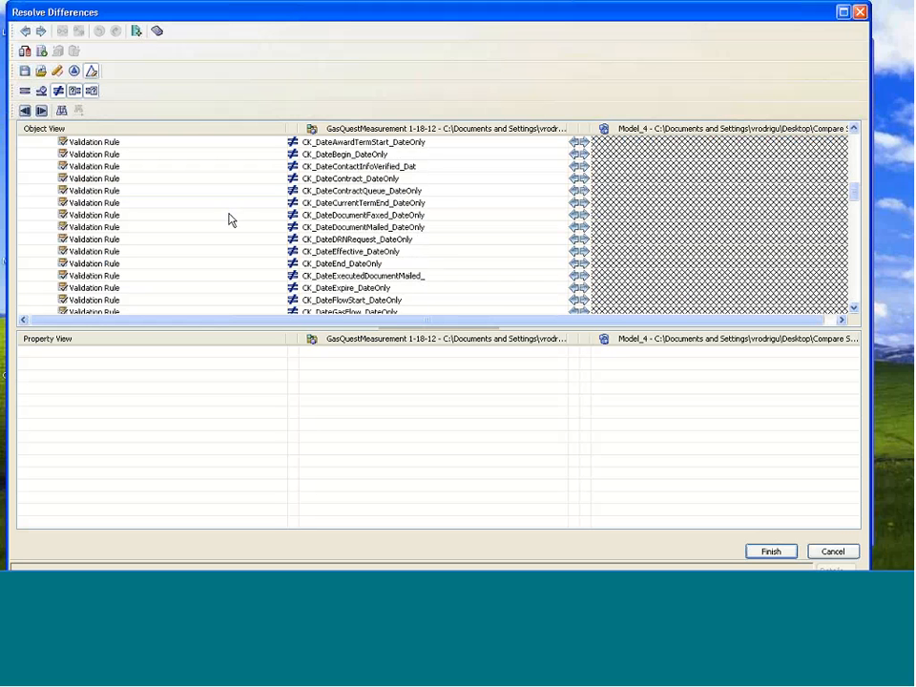
scroll(229, 220, up, 6)
scroll(86, 210, down, 2)
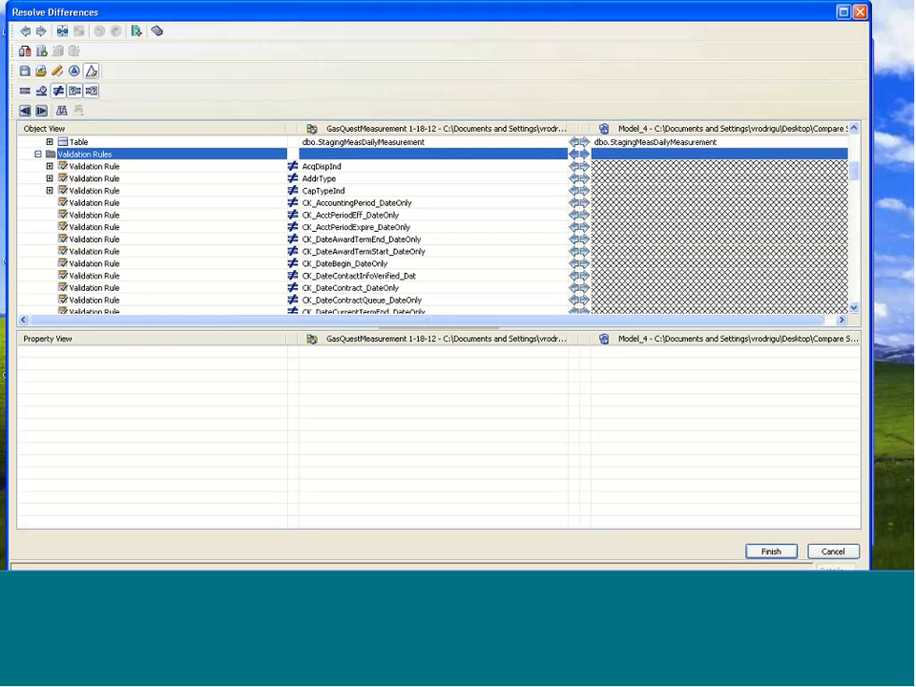
click(63, 165)
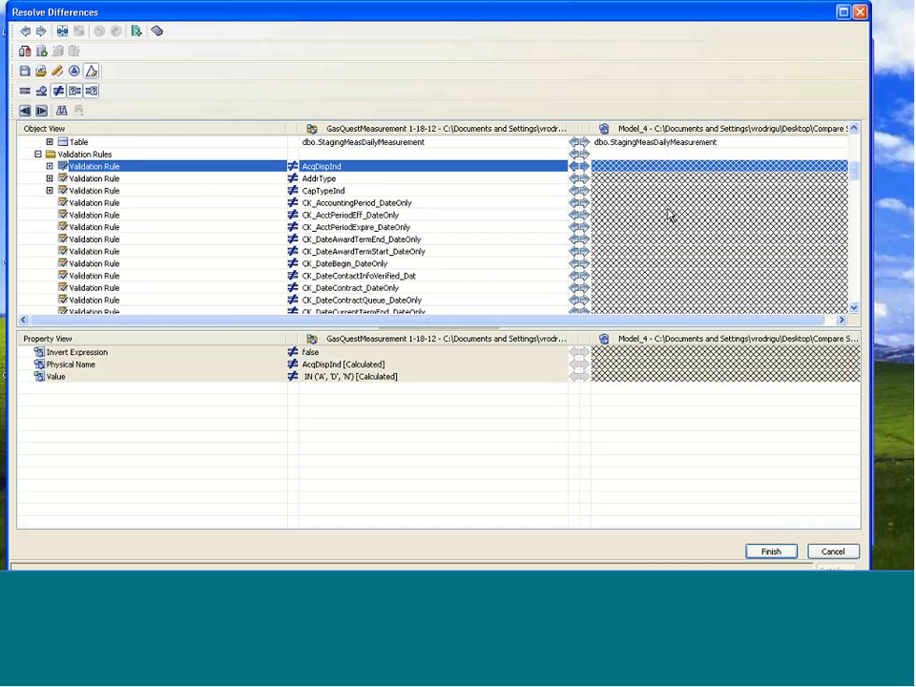
scroll(421, 251, down, 15)
scroll(421, 251, down, 20)
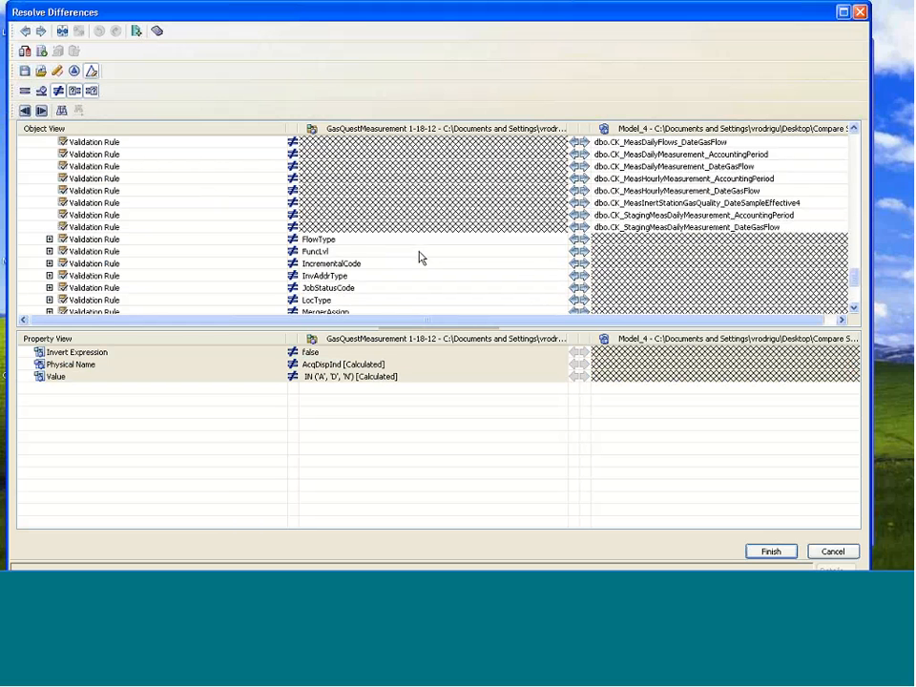
scroll(417, 259, up, 20)
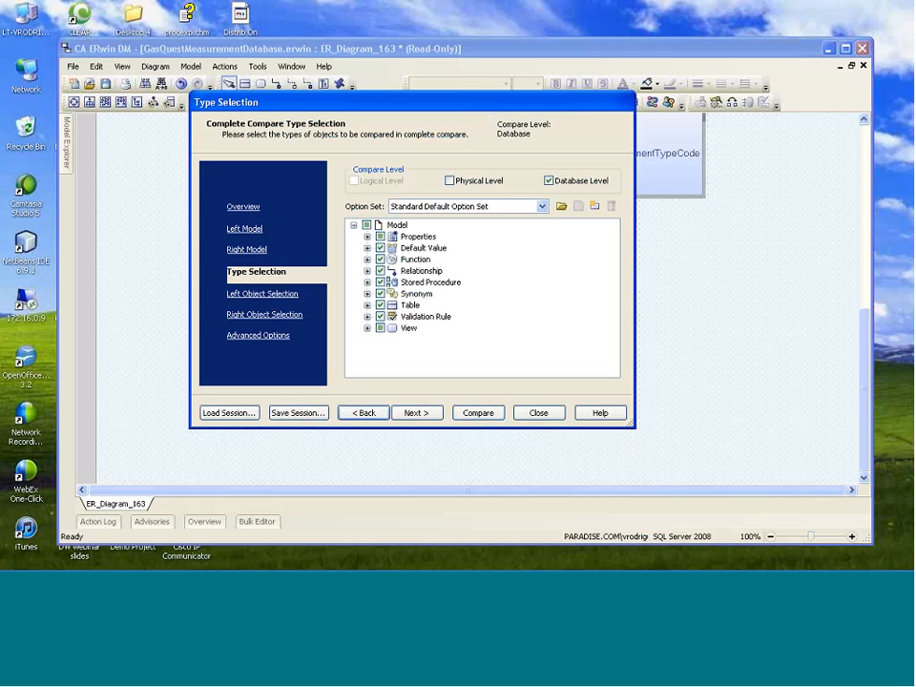
Clear all object types under Model in the type selection and enlarge the dialog
click(367, 225)
drag(466, 105, 435, 75)
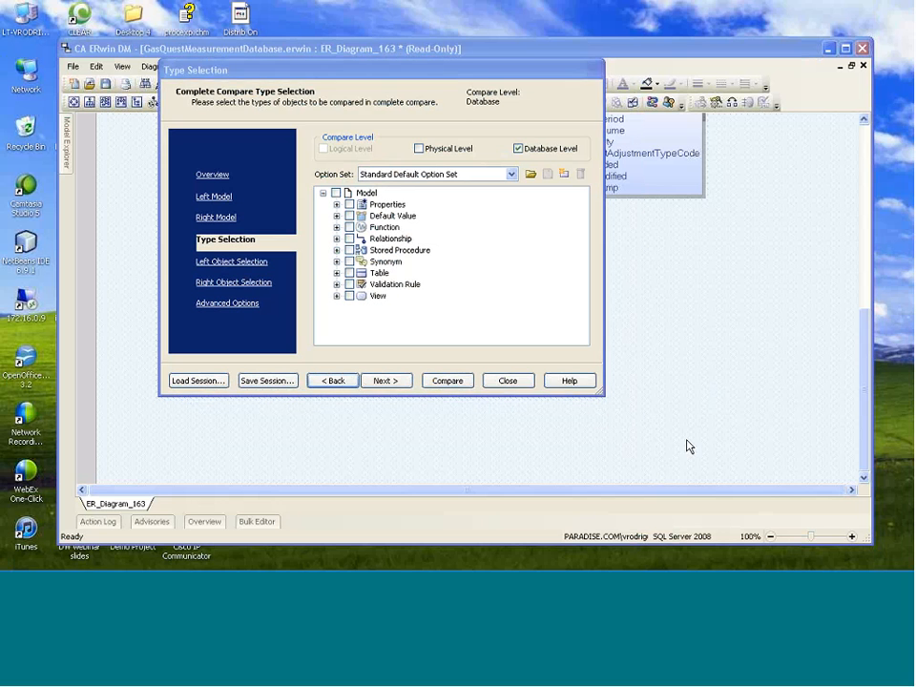
drag(601, 394, 701, 463)
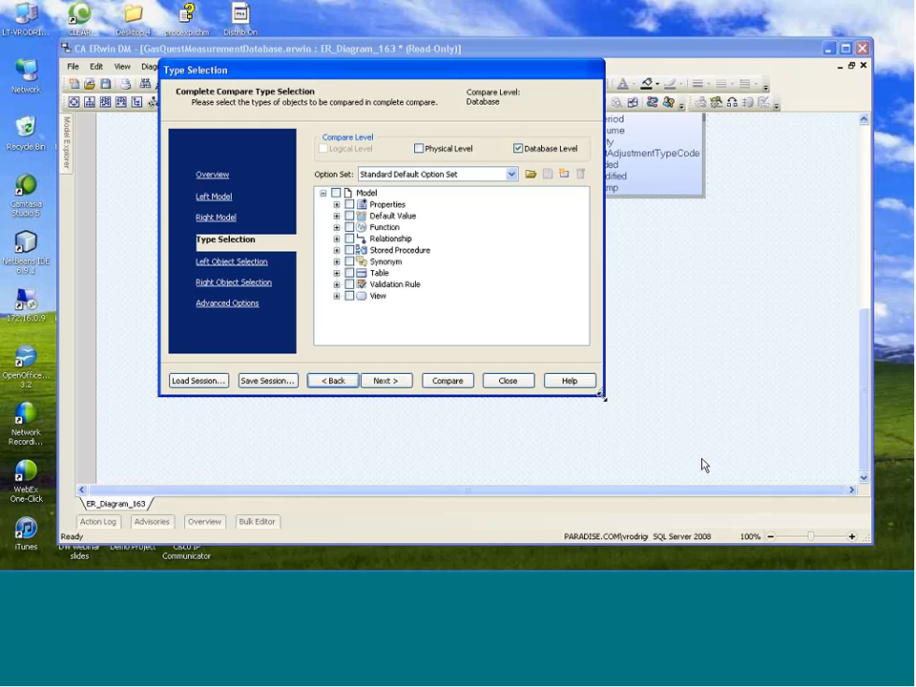
Include only the Comment and Physical Name properties of Table in the compare's type selection
click(335, 273)
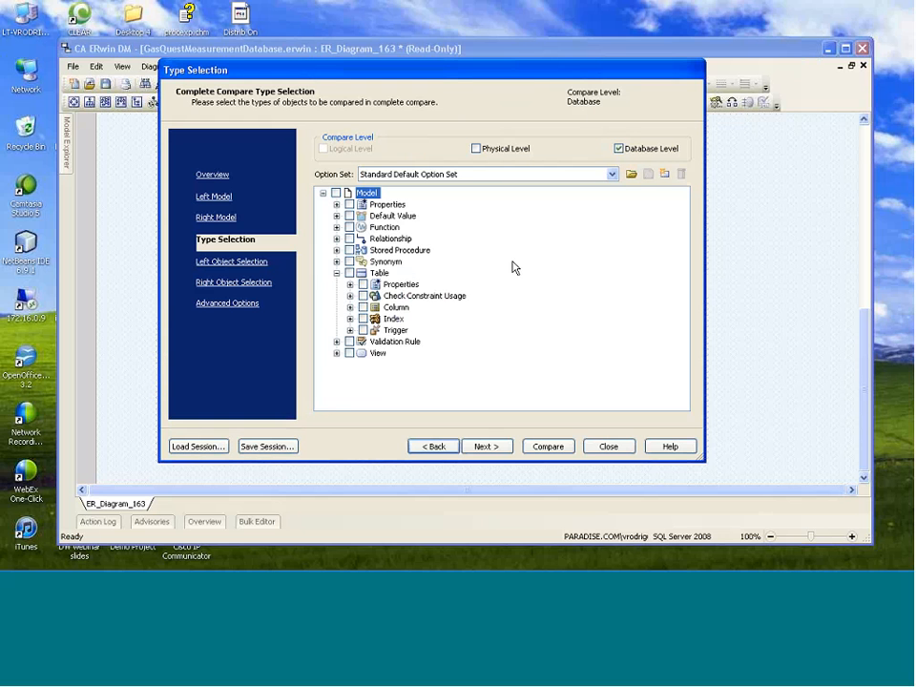
click(349, 284)
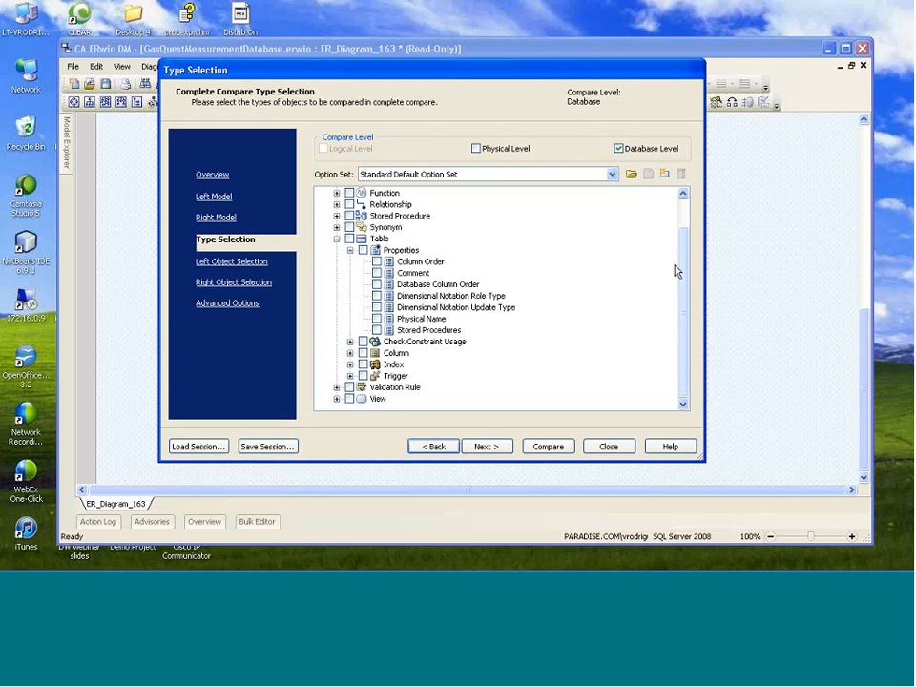
click(377, 273)
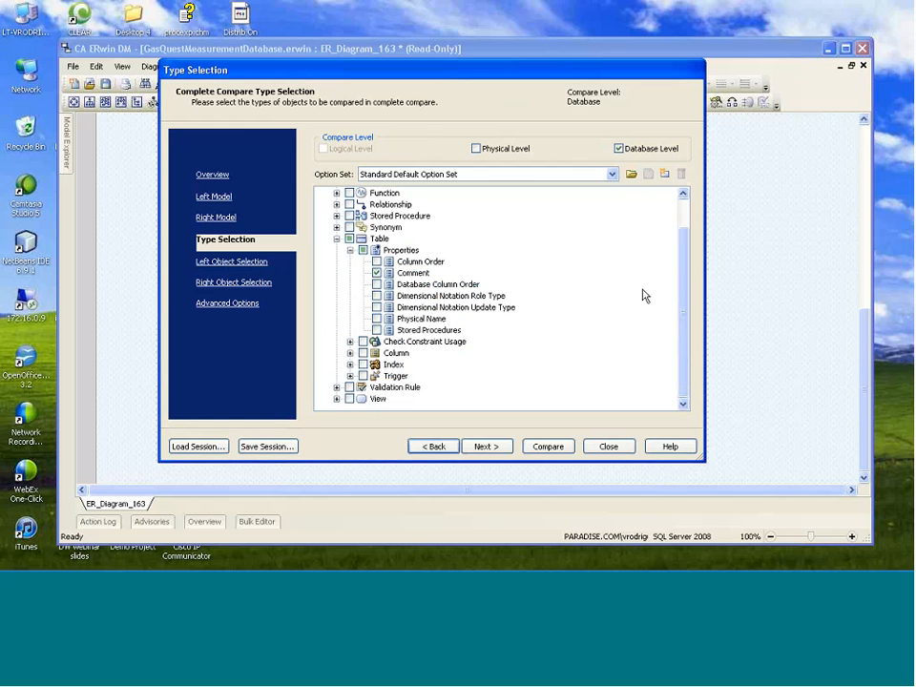
click(377, 319)
scroll(683, 318, up, 1)
scroll(659, 305, down, 1)
click(336, 238)
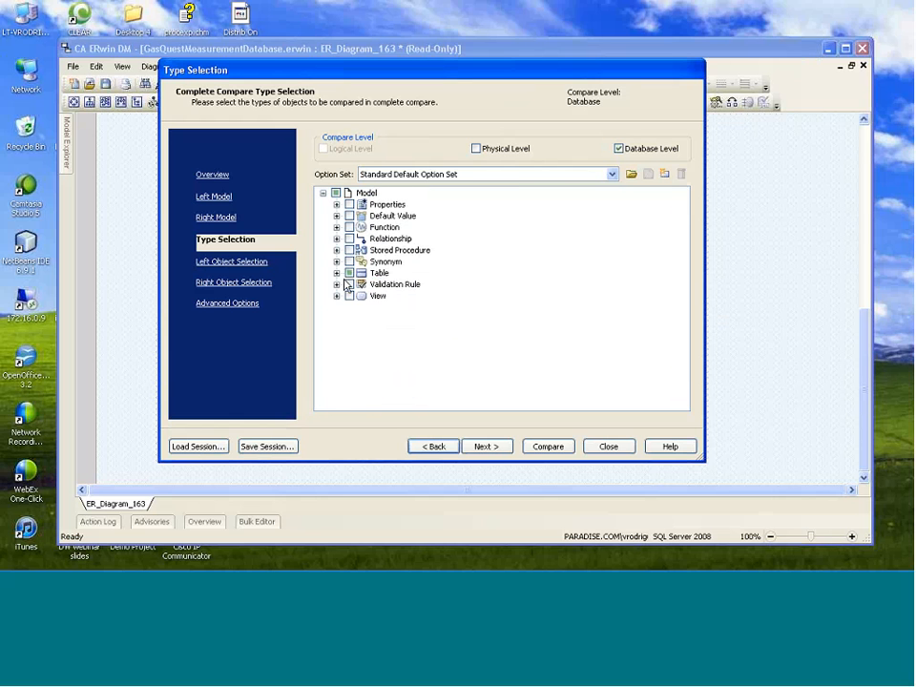
Include the Column properties Physical Data Type, Physical Name, Null Option and Comment in the compare's type selection
click(336, 273)
click(349, 376)
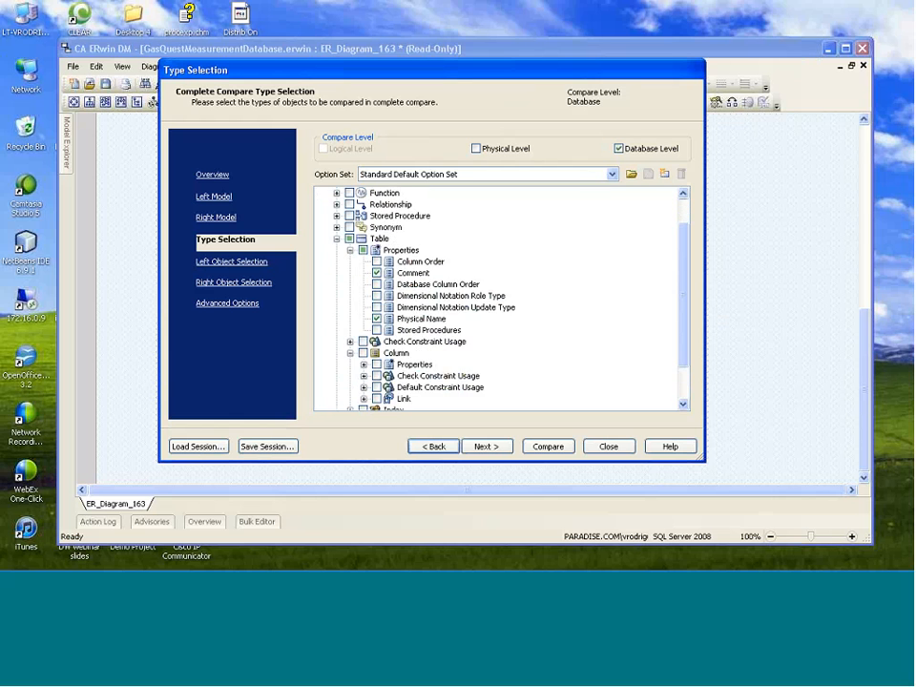
scroll(683, 289, down, 2)
scroll(683, 290, down, 1)
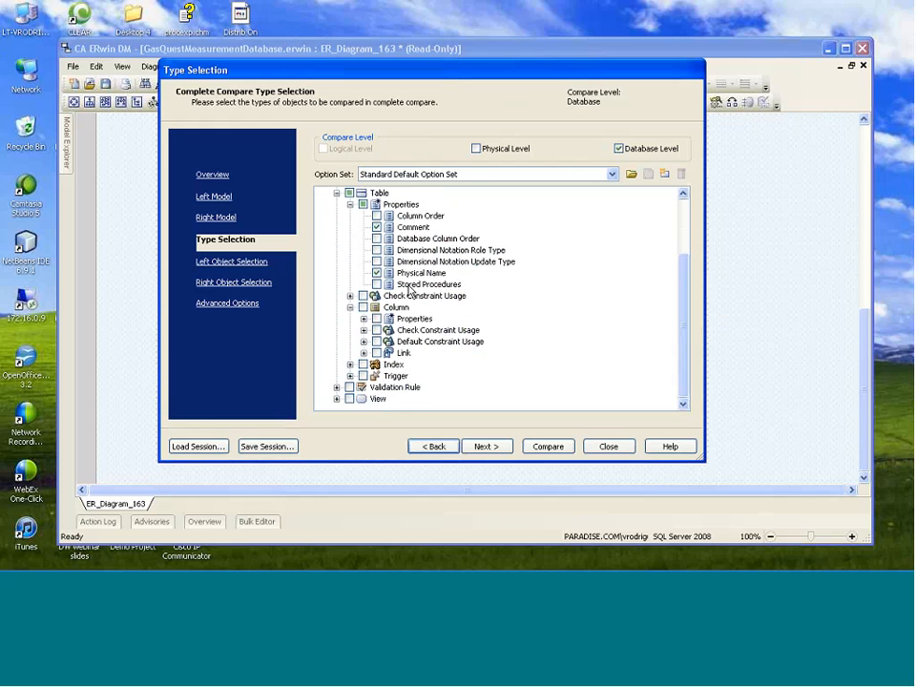
click(364, 318)
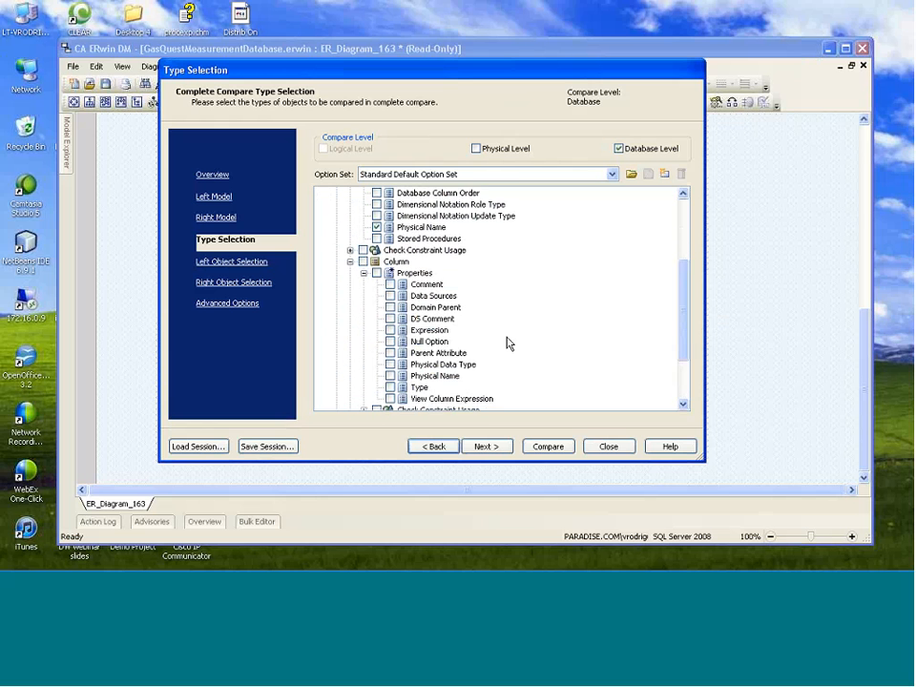
scroll(683, 316, down, 1)
scroll(683, 316, down, 1)
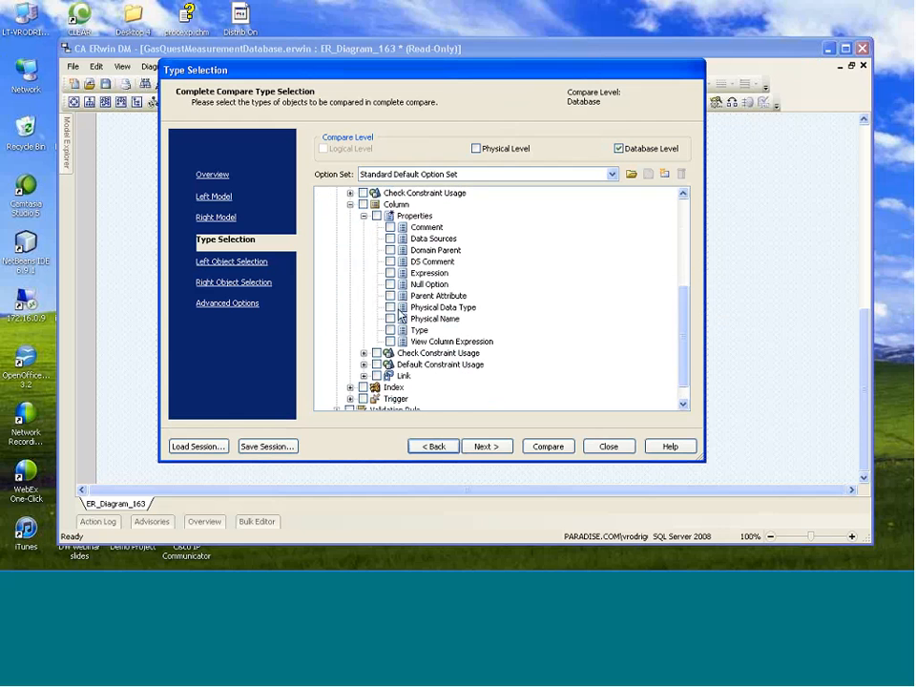
click(390, 307)
click(390, 318)
click(390, 284)
click(390, 227)
scroll(687, 334, down, 1)
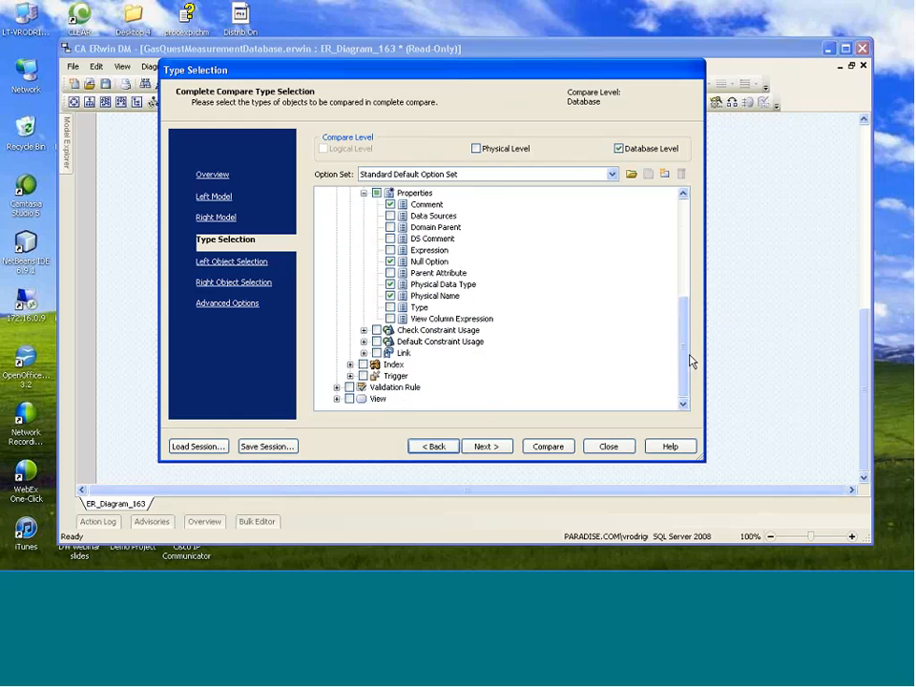
Run the compare with the reduced type selection and enlarge the object view of the differences
drag(683, 355, 685, 258)
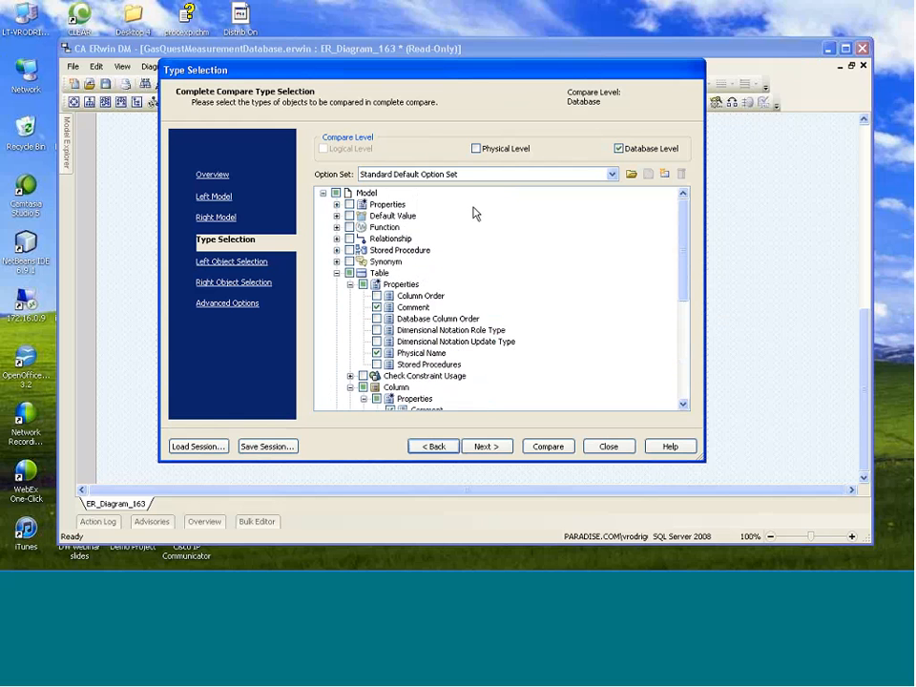
mouse_move(687, 259)
mouse_down()
mouse_move(705, 311)
mouse_move(698, 254)
mouse_up()
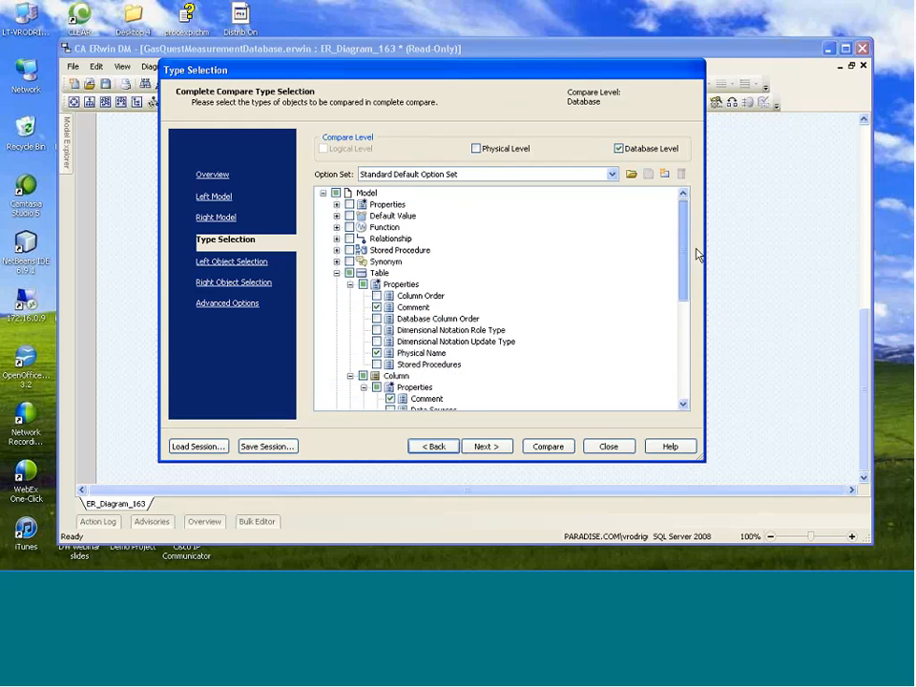
click(545, 447)
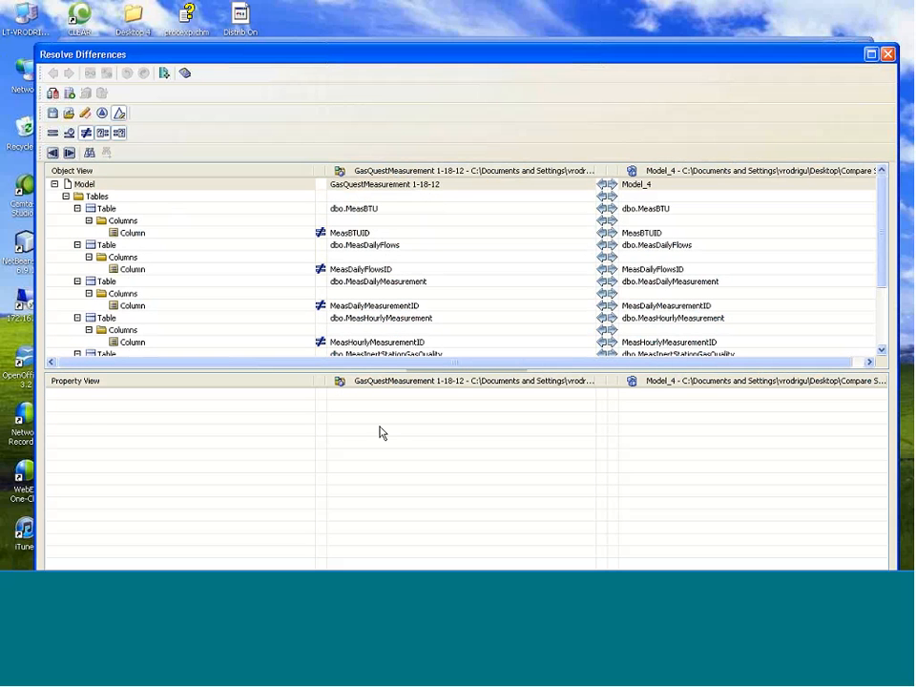
drag(401, 371, 422, 492)
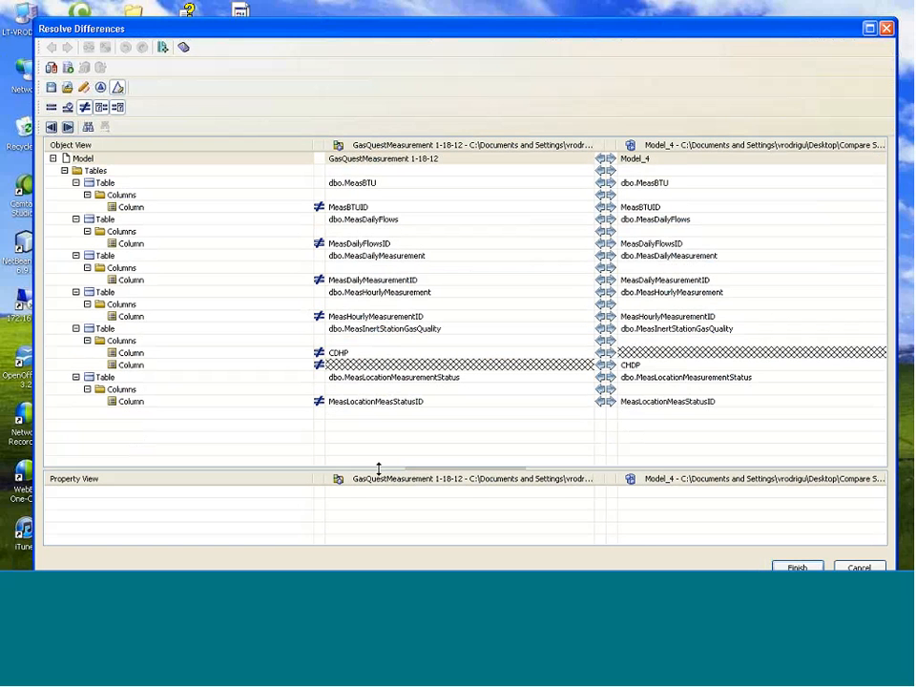
drag(385, 466, 388, 441)
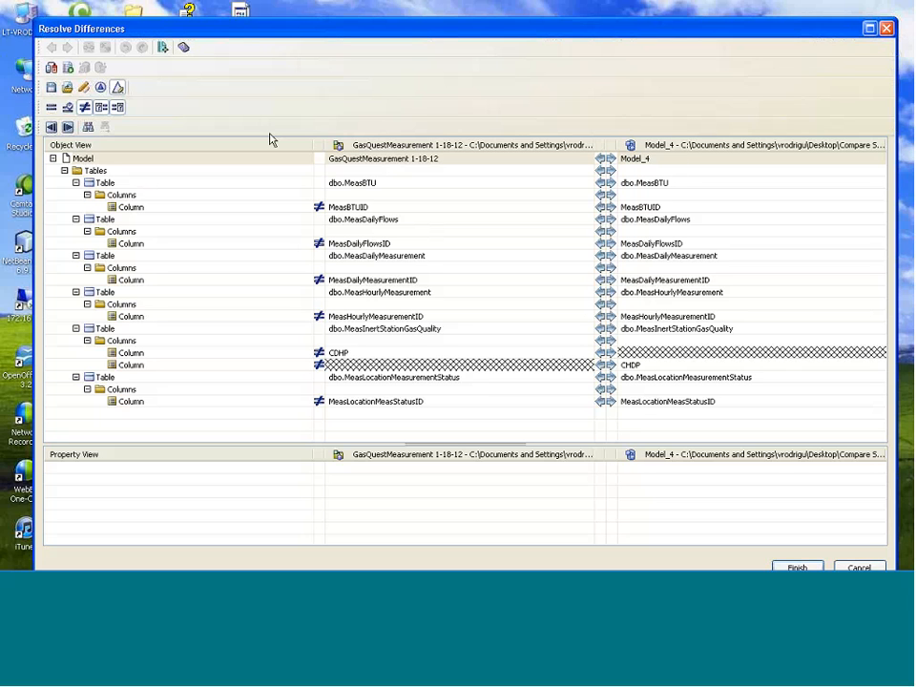
Examine the property differences of the MeasBTUID column and collapse the difference tree to its Tables folder
click(360, 159)
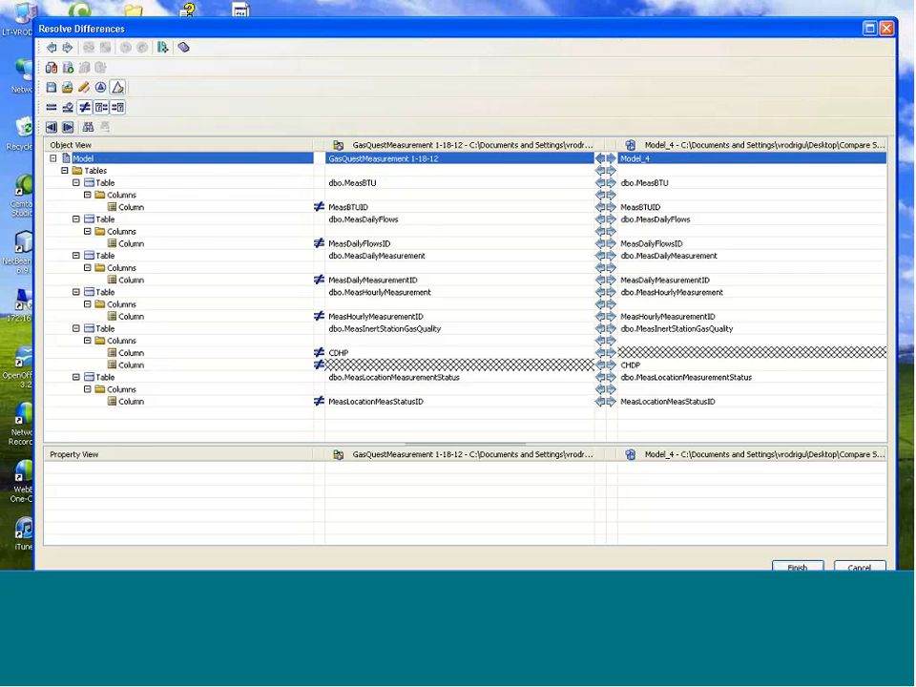
click(351, 207)
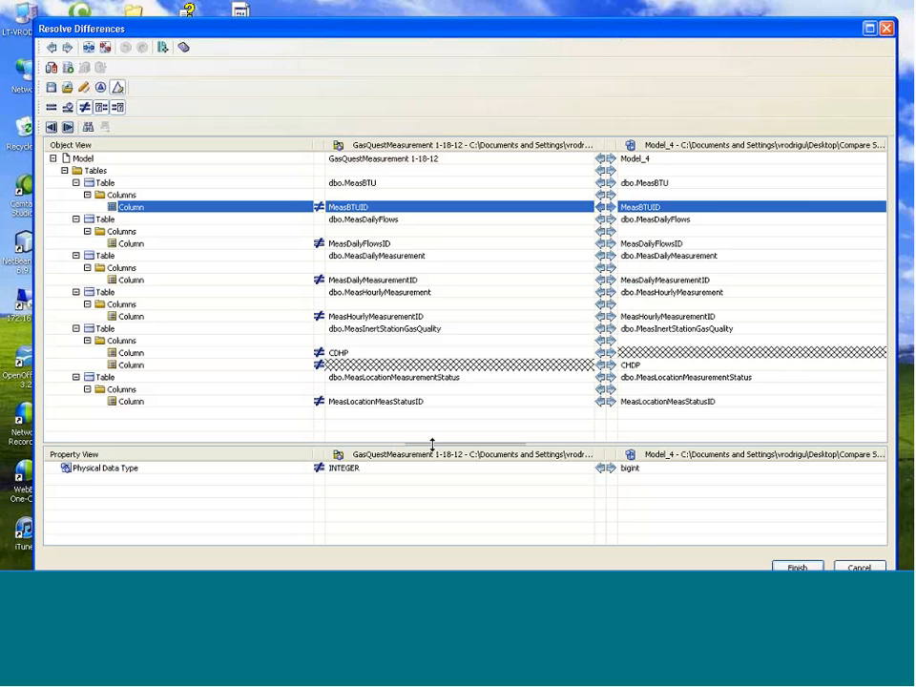
drag(432, 445, 468, 255)
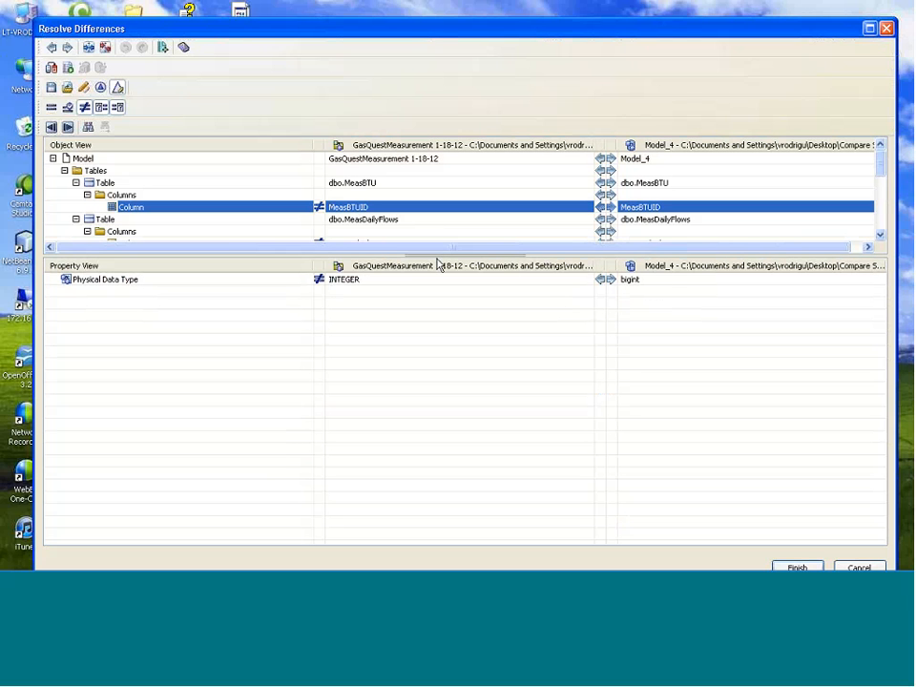
drag(434, 254, 451, 425)
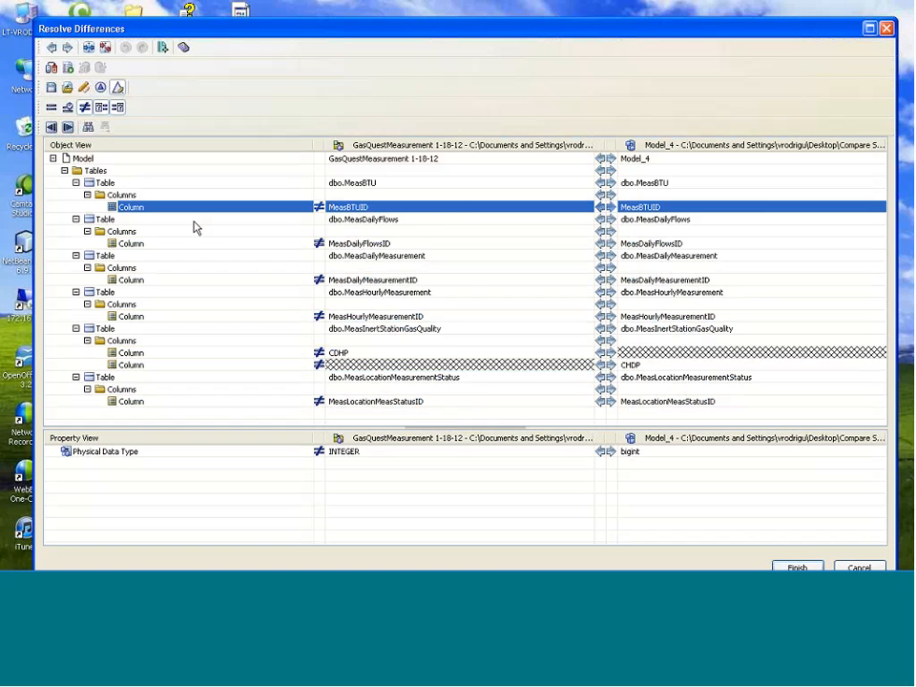
click(54, 160)
click(53, 159)
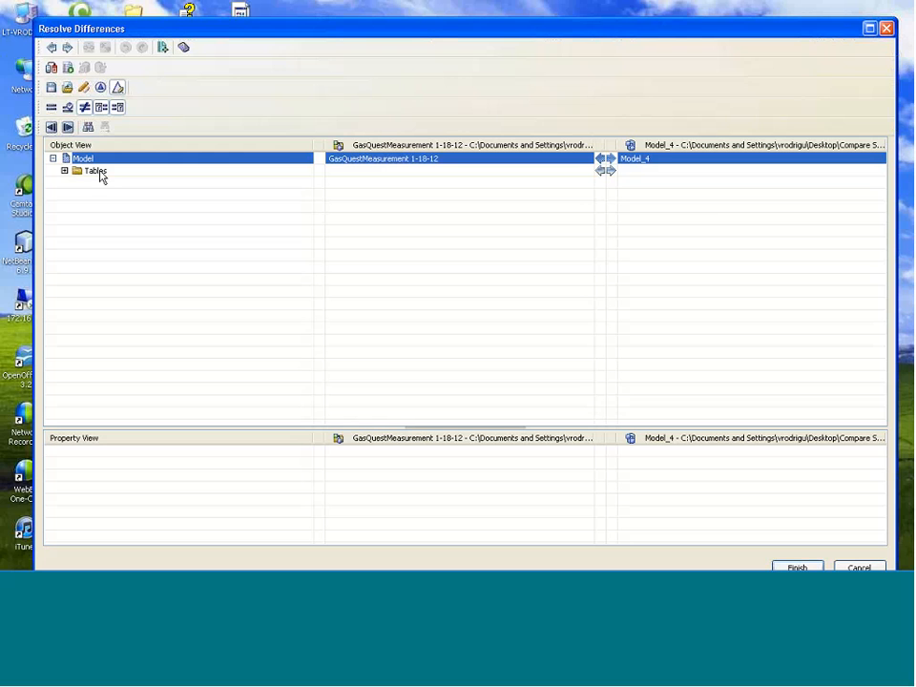
Copy the INTEGER Physical Data Type of the MeasBTUID column in dbo.MeasBTU from the GasQuestMeasurement 1-18-12 model to Model_4
click(64, 169)
click(91, 171)
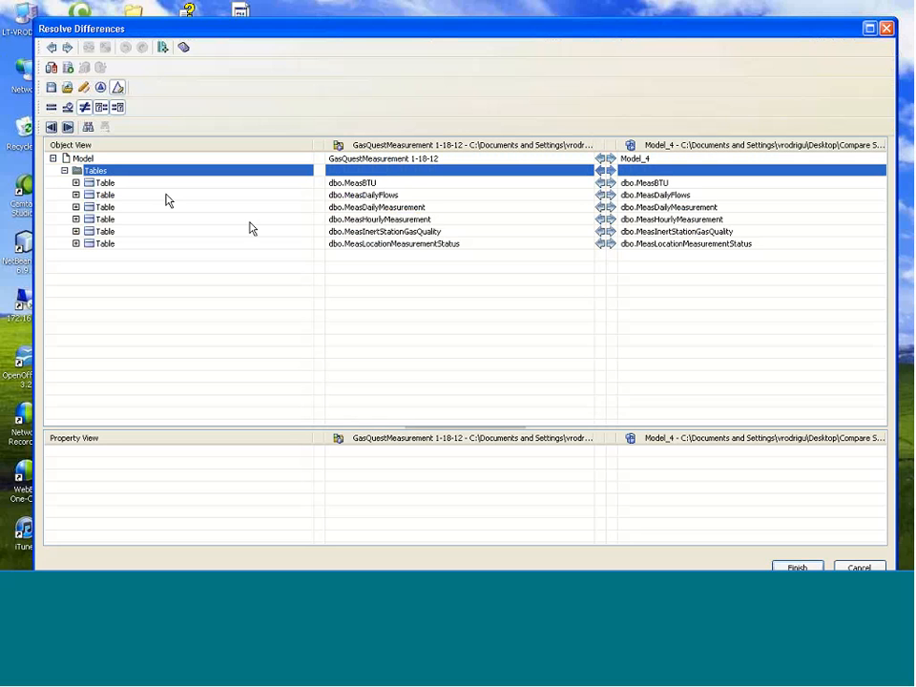
click(65, 171)
click(65, 171)
click(105, 186)
click(76, 183)
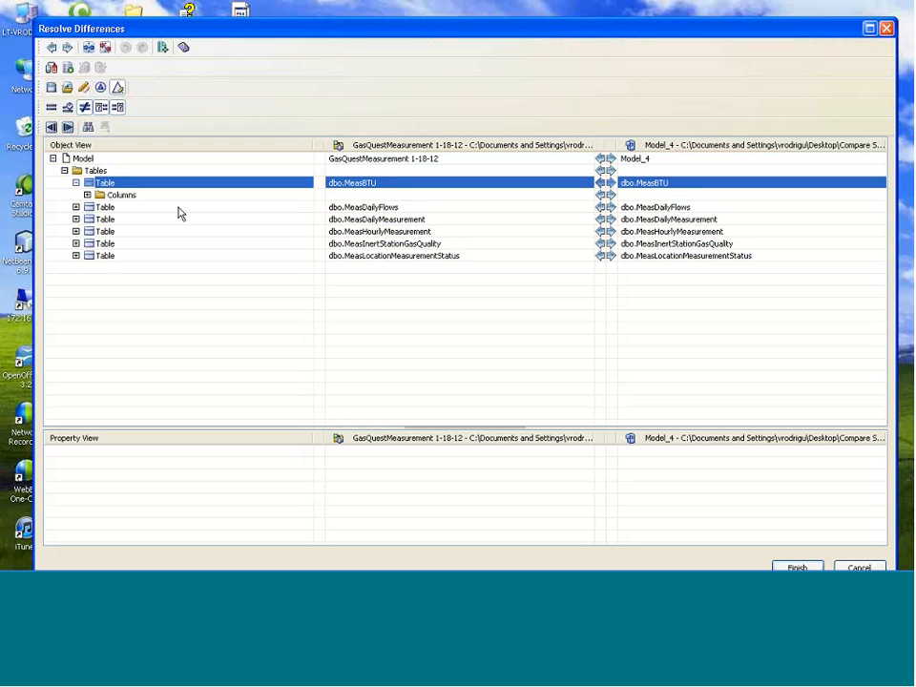
click(88, 195)
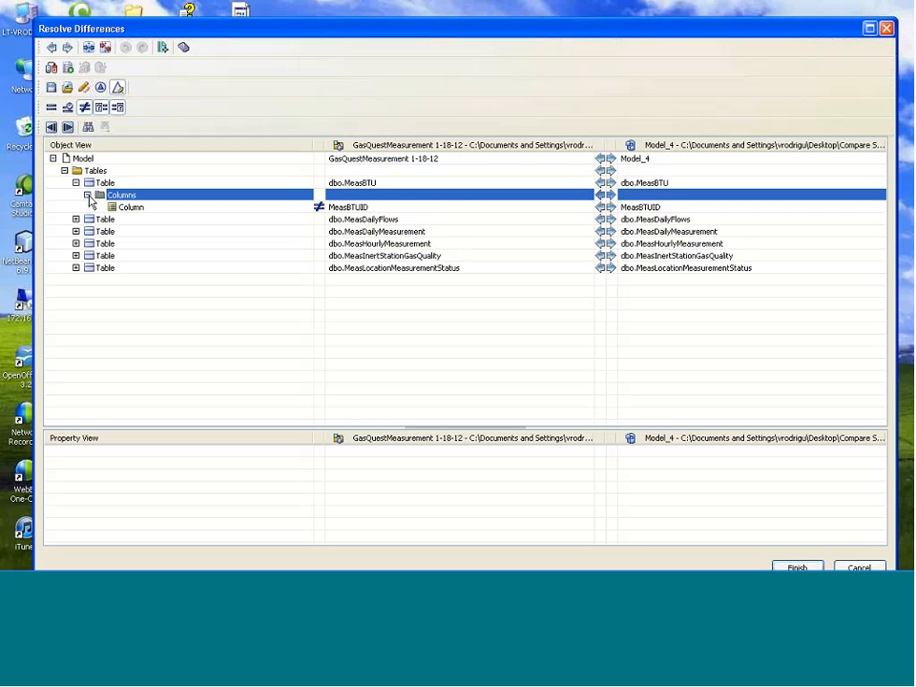
click(373, 209)
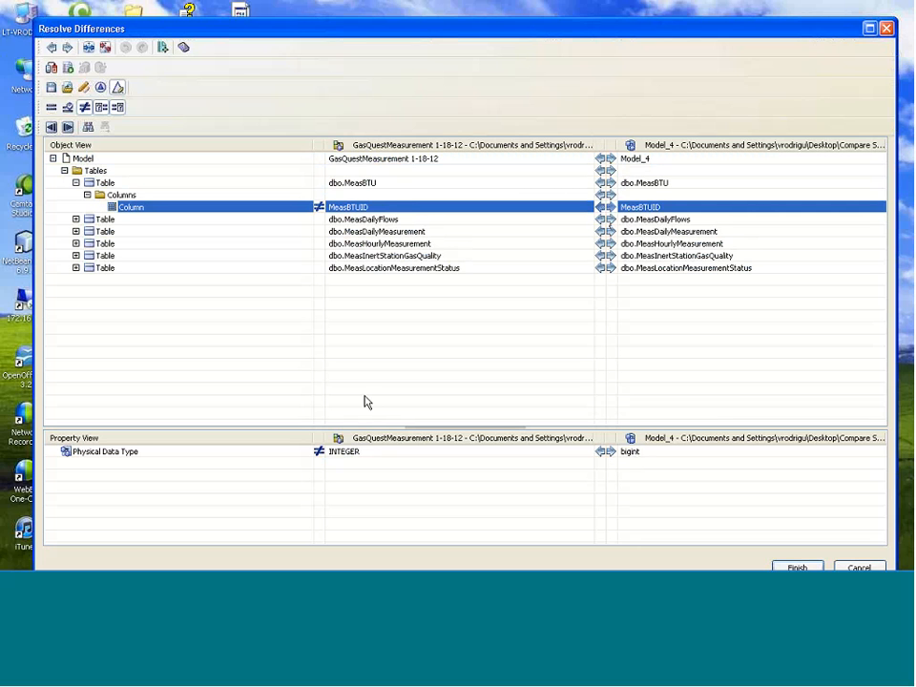
click(611, 454)
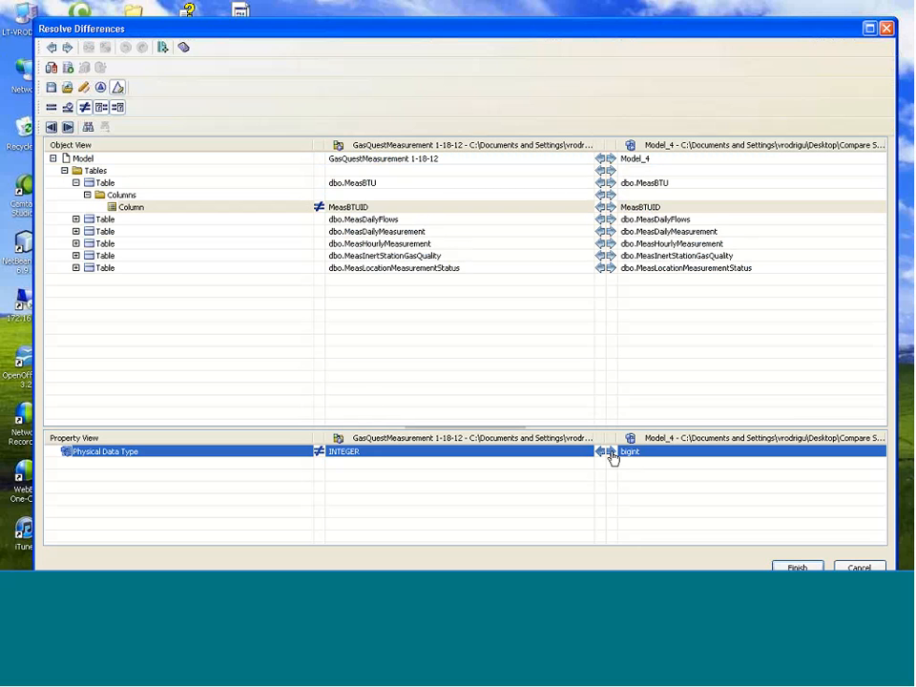
click(611, 455)
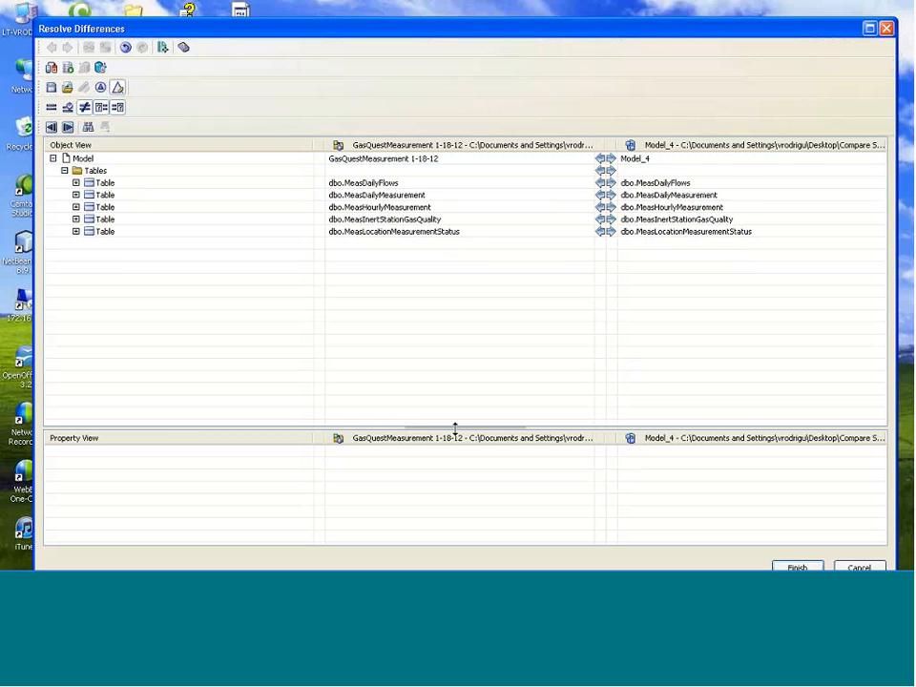
Enlarge the property view and temporarily show the resolved differences and the equal objects in the comparison
drag(455, 428, 455, 300)
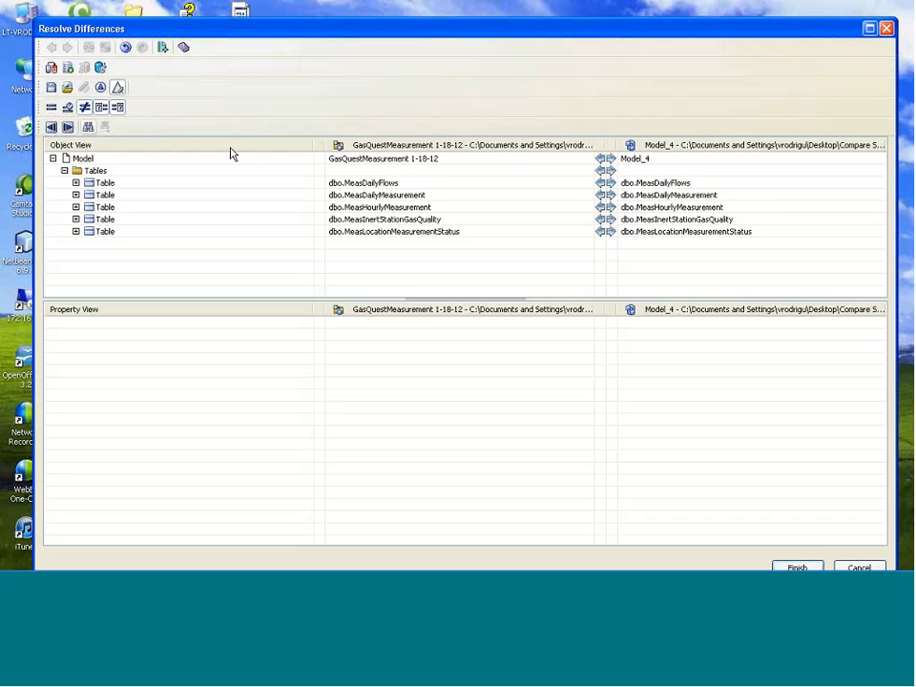
click(67, 107)
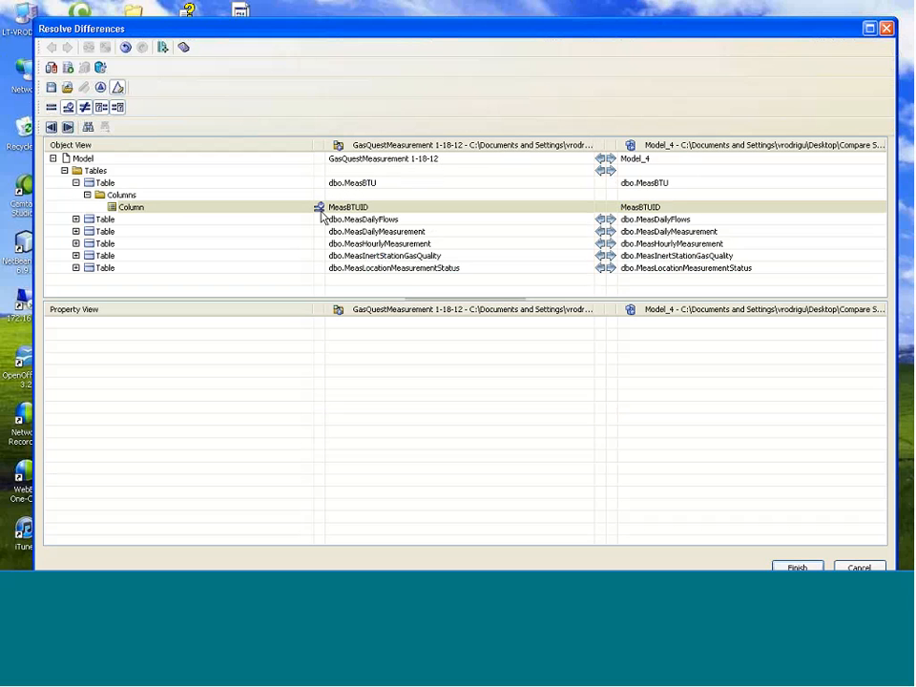
click(69, 108)
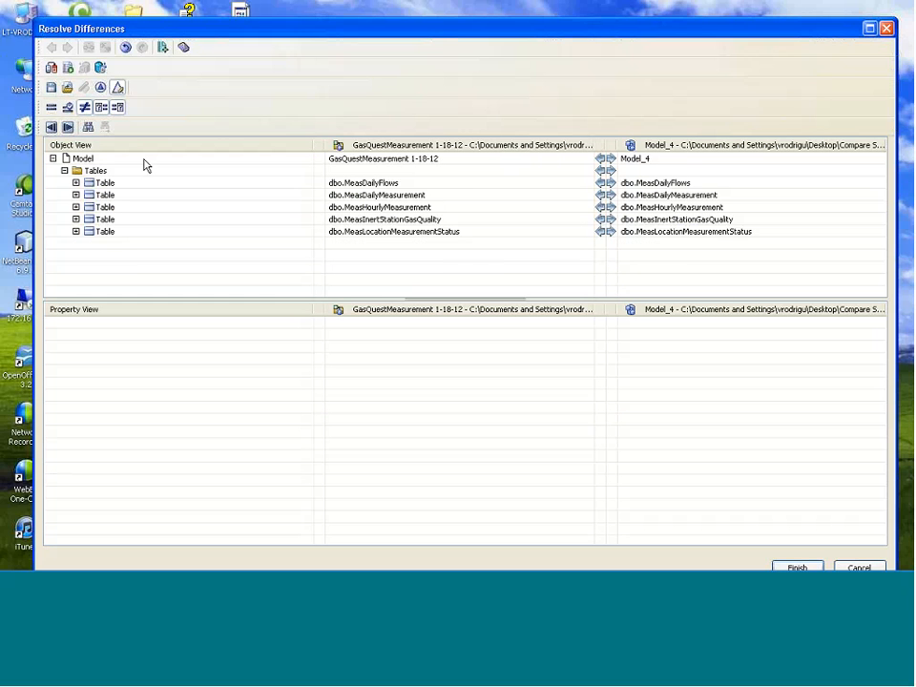
click(52, 109)
click(50, 112)
Copy the INTEGER Physical Data Type of the MeasDailyFlowsID column in dbo.MeasDailyFlows to Model_4
click(411, 183)
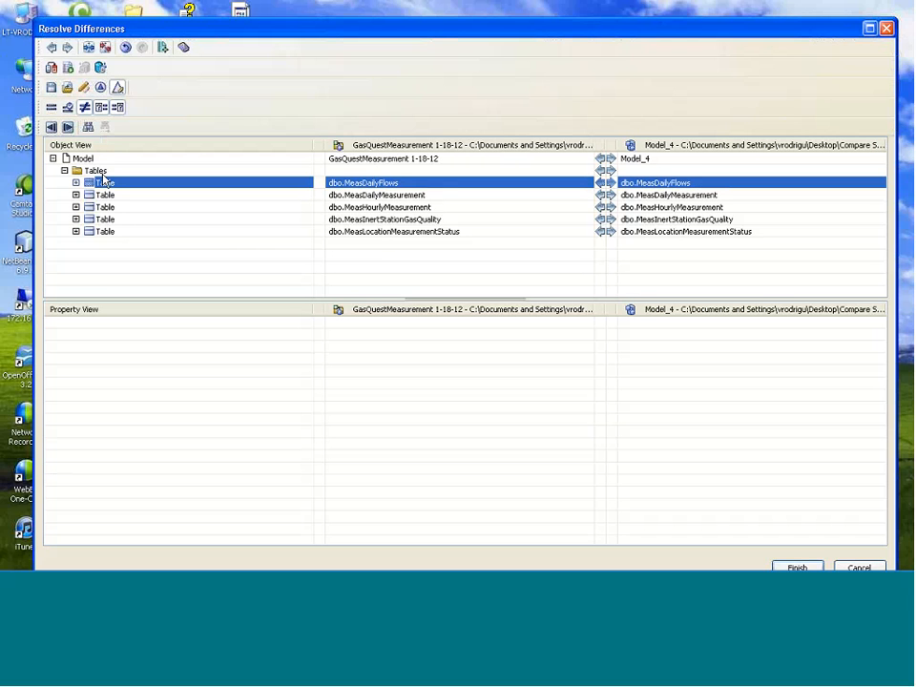
click(76, 182)
click(122, 196)
double_click(121, 196)
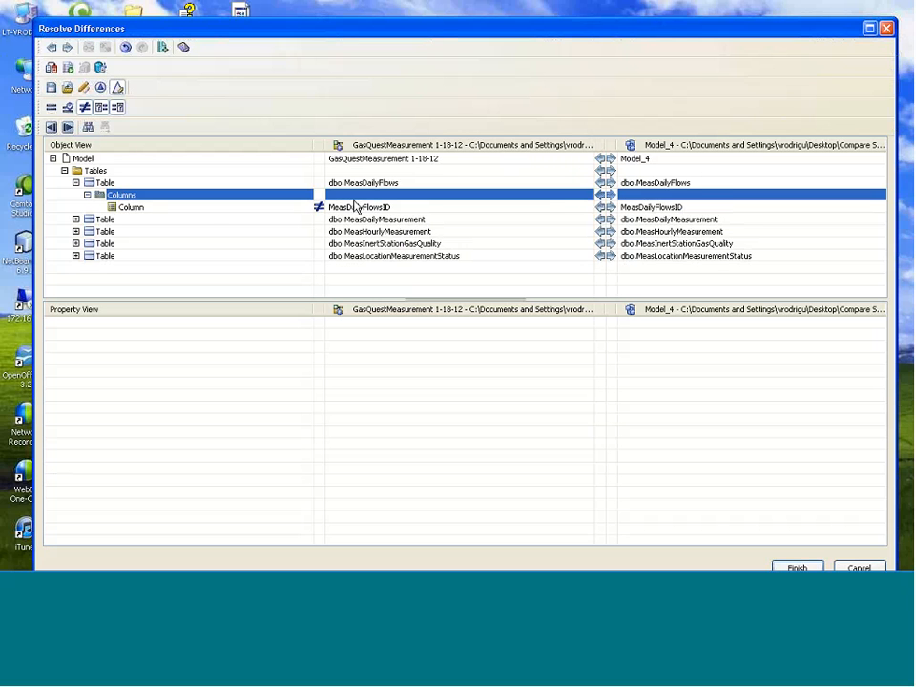
click(355, 206)
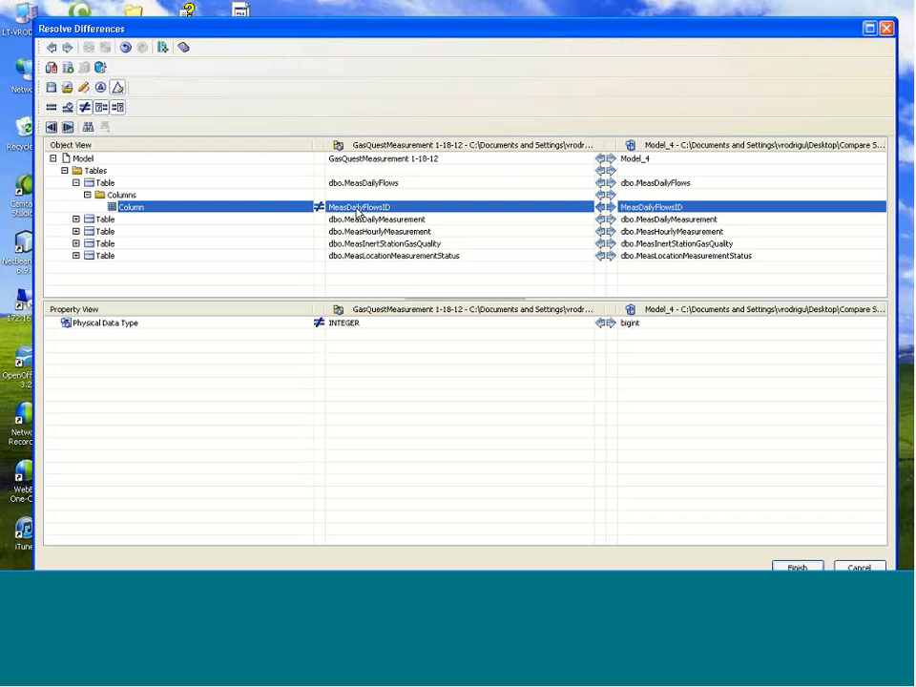
click(523, 324)
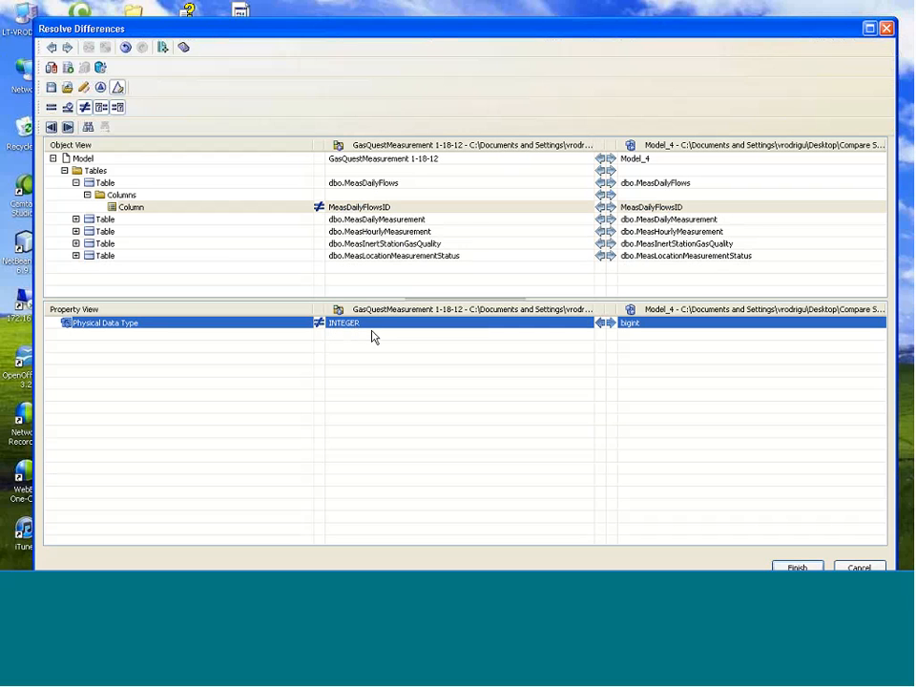
click(611, 323)
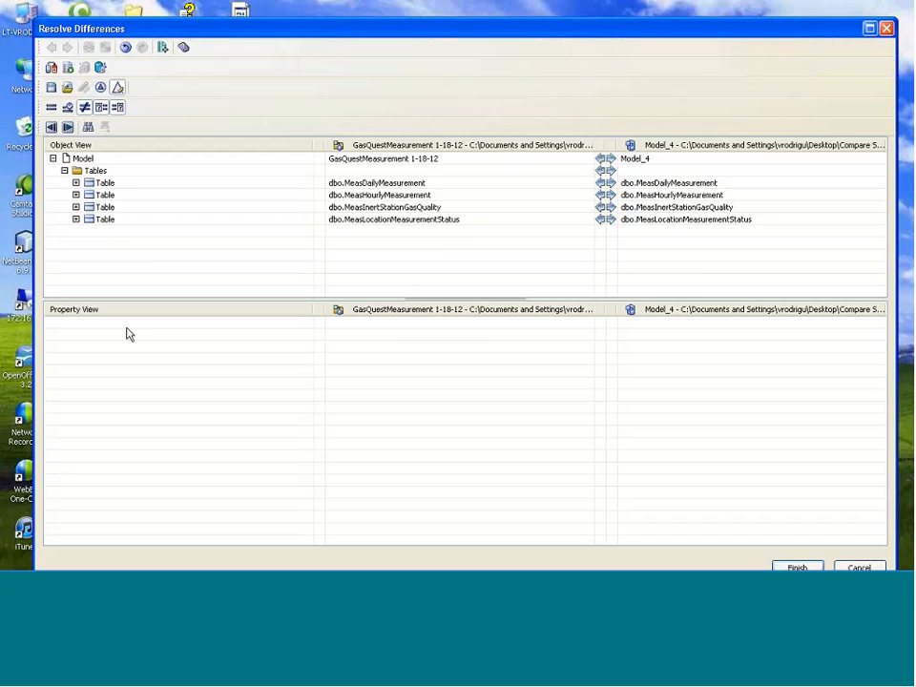
Copy the INTEGER Physical Data Type of the MeasDailyMeasurementID column in dbo.MeasDailyMeasurement to Model_4
click(98, 186)
click(77, 182)
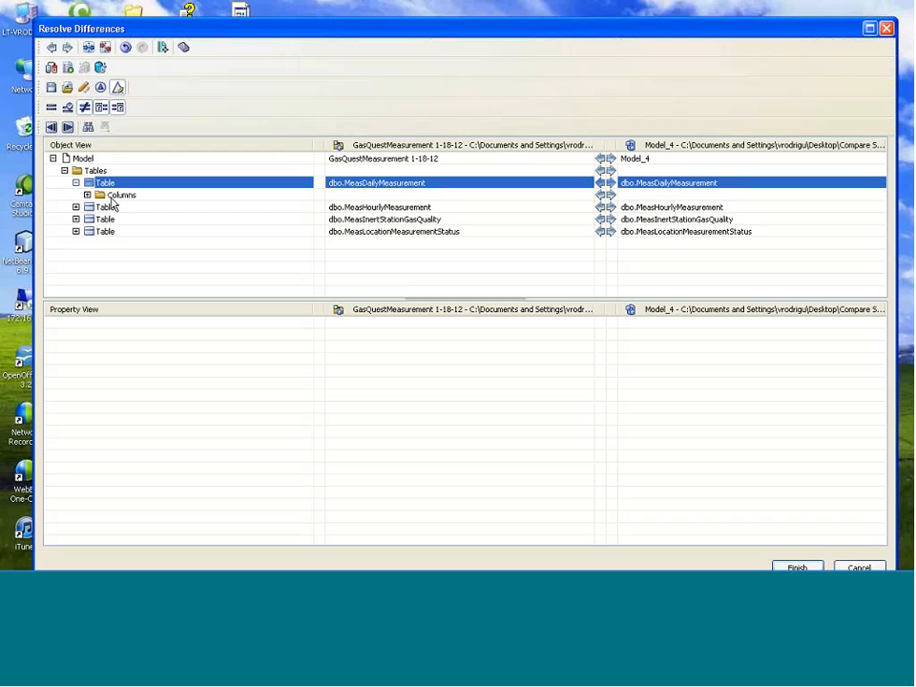
click(111, 197)
click(88, 195)
click(347, 207)
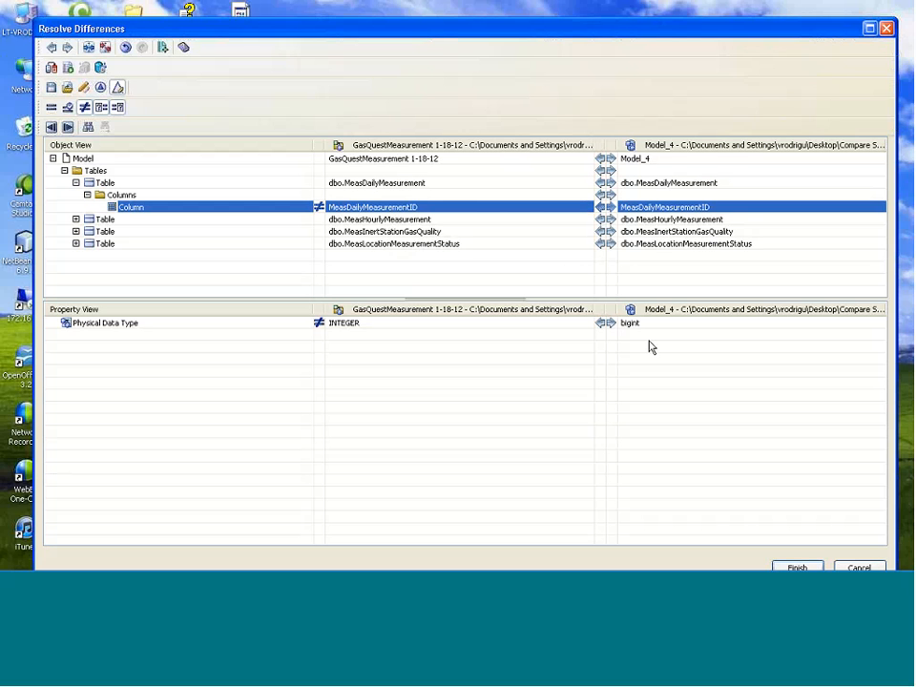
click(603, 323)
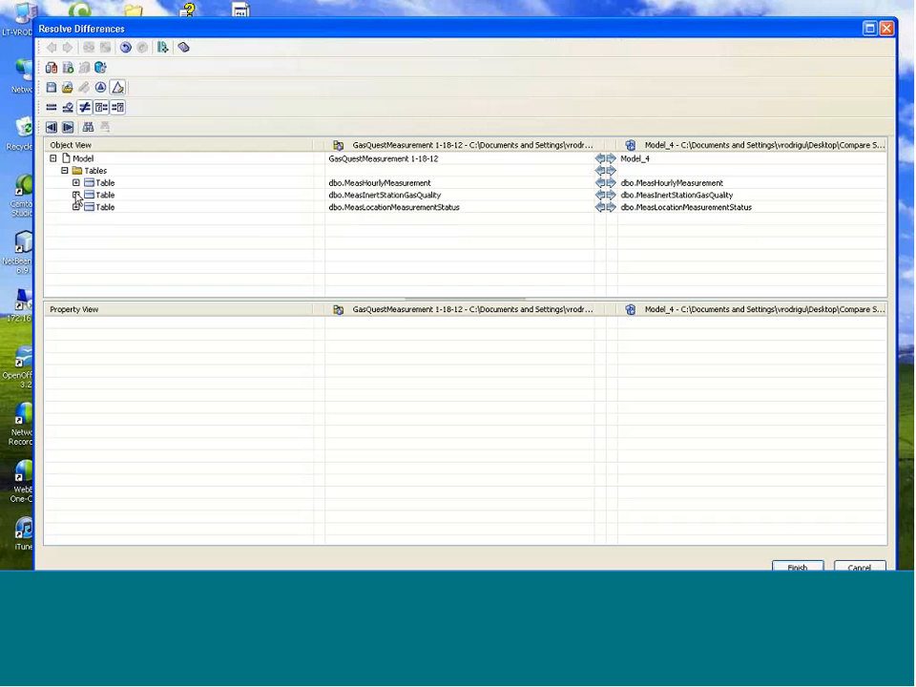
Expand the column differences of dbo.MeasInertStationGasQuality and copy the MeasHourlyMeasurementID column of dbo.MeasHourlyMeasurement to Model_4
double_click(104, 195)
click(86, 207)
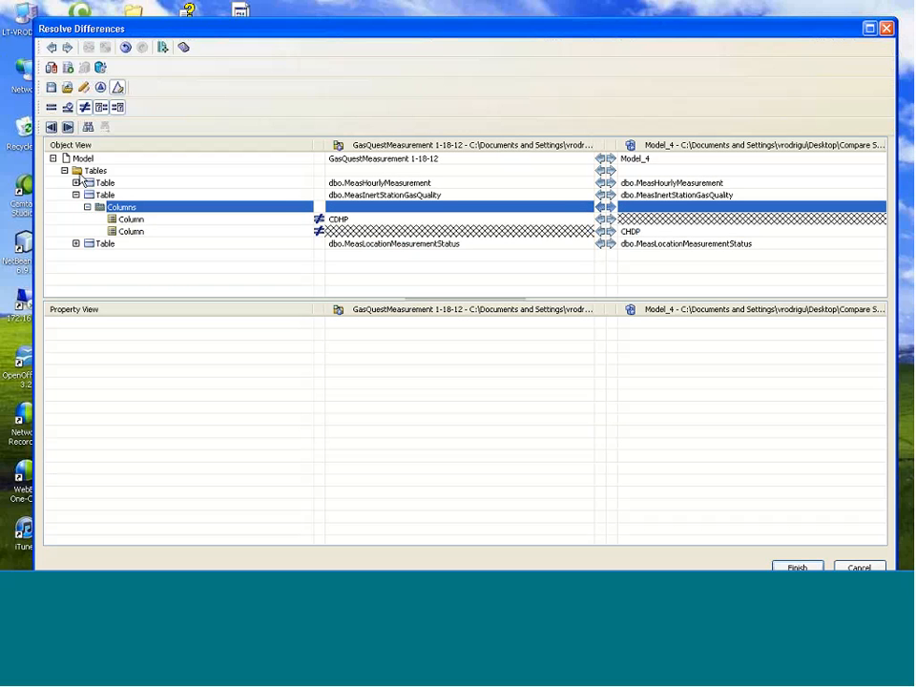
click(80, 182)
click(90, 197)
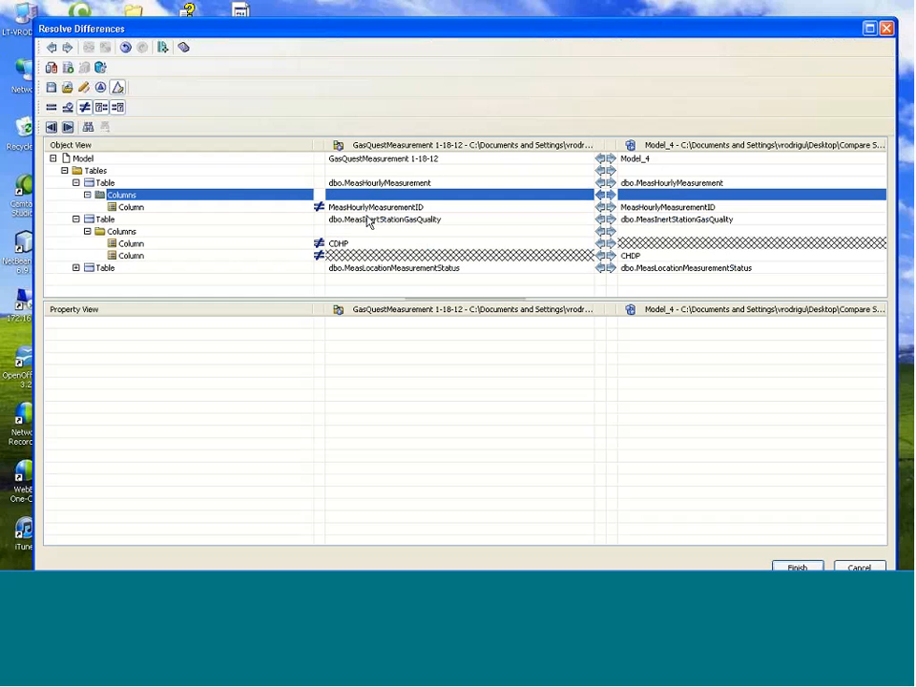
click(370, 209)
click(611, 207)
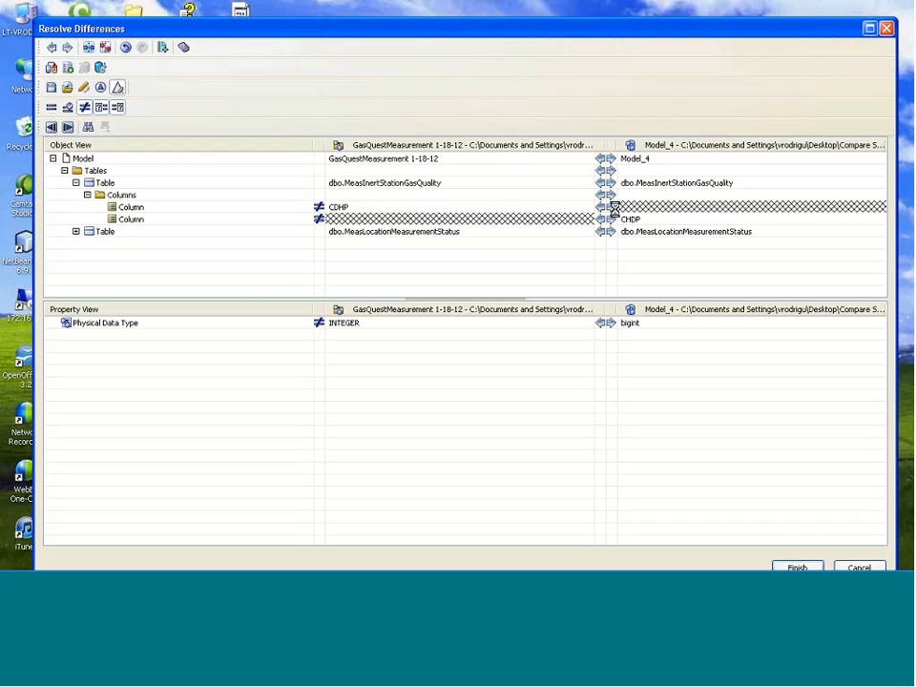
Copy the MeasLocationMeasStatusID column difference in dbo.MeasLocationMeasurementStatus from the GasQuestMeasurement 1-18-12 model to Model_4
click(75, 231)
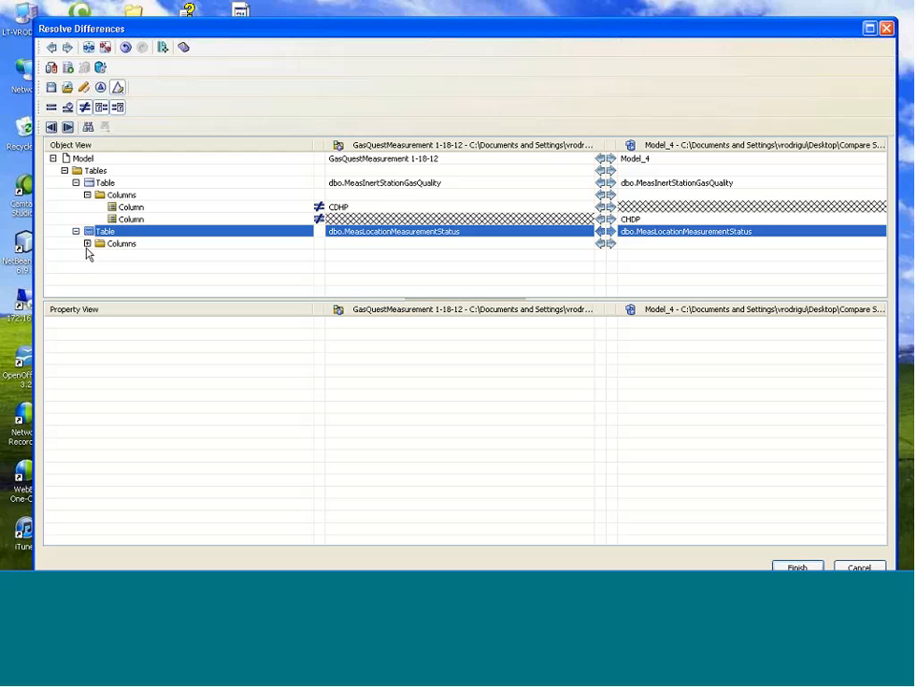
click(87, 244)
click(374, 256)
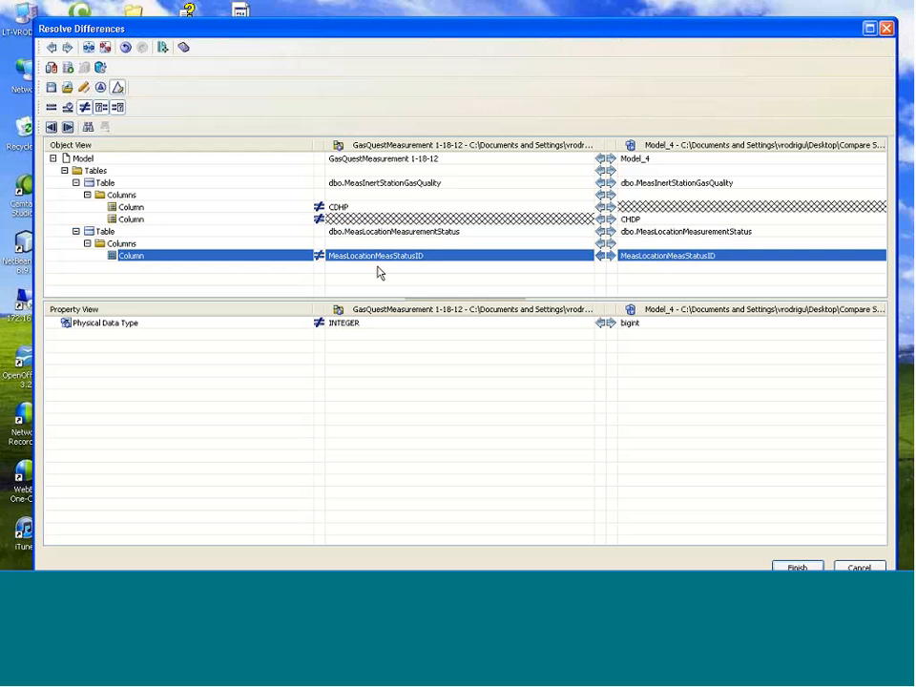
click(611, 255)
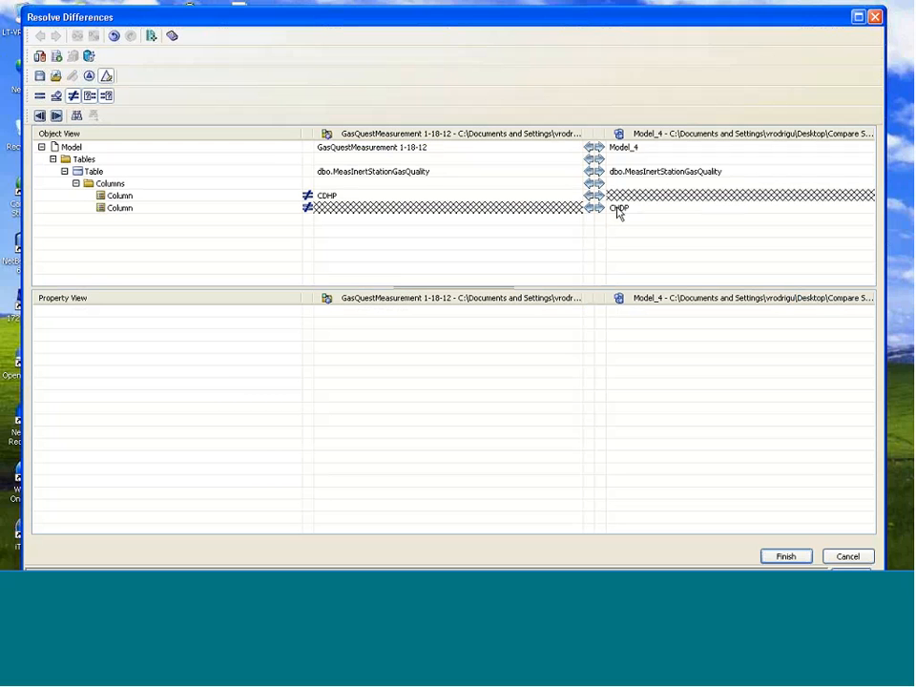
Manually match the CDHP column of dbo.MeasInertStationGasQuality with the CHDP column in Model_4
click(389, 197)
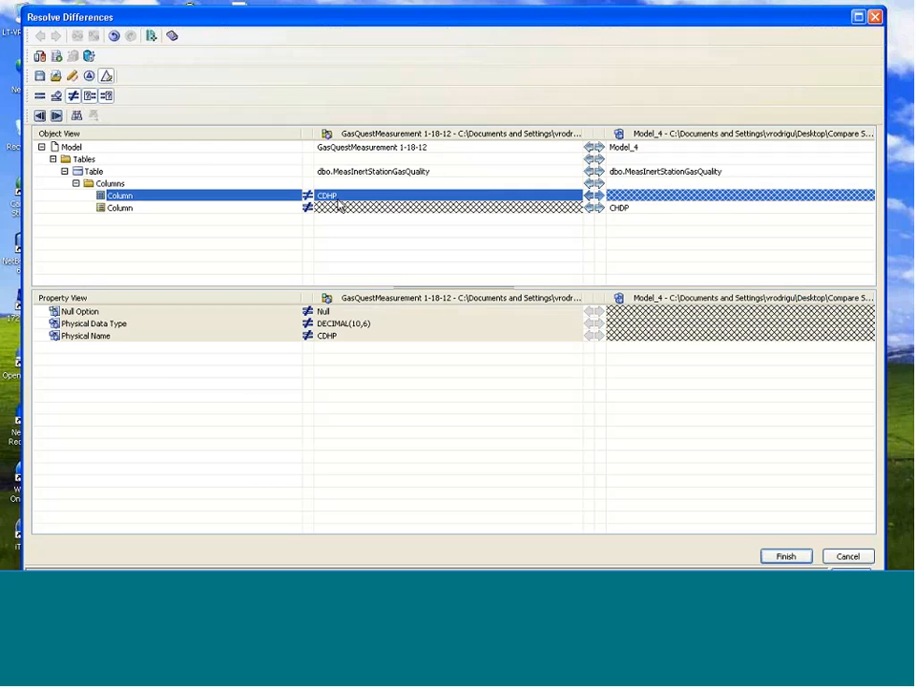
click(618, 209)
click(330, 197)
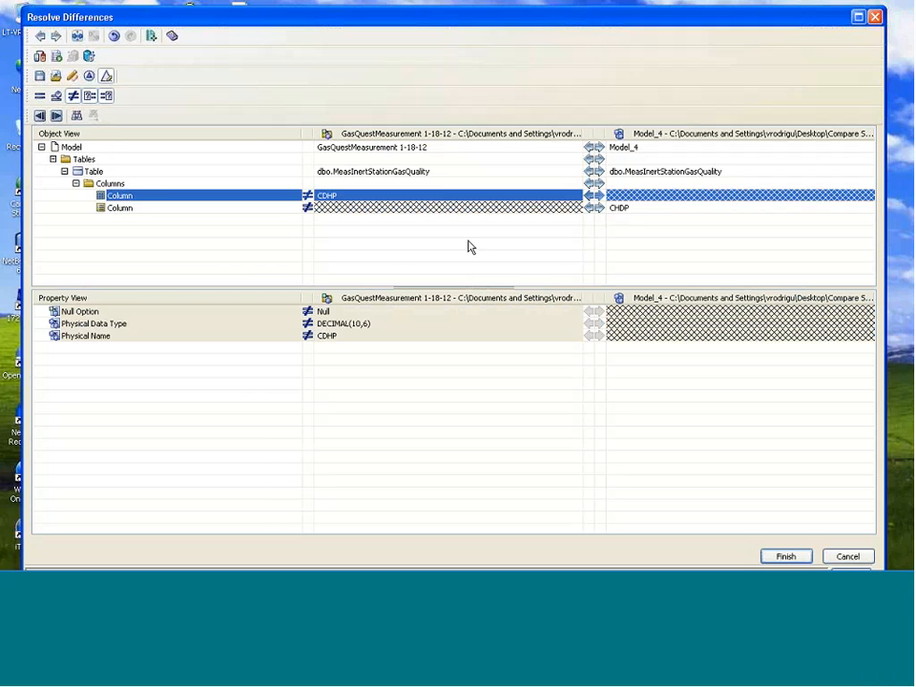
click(77, 38)
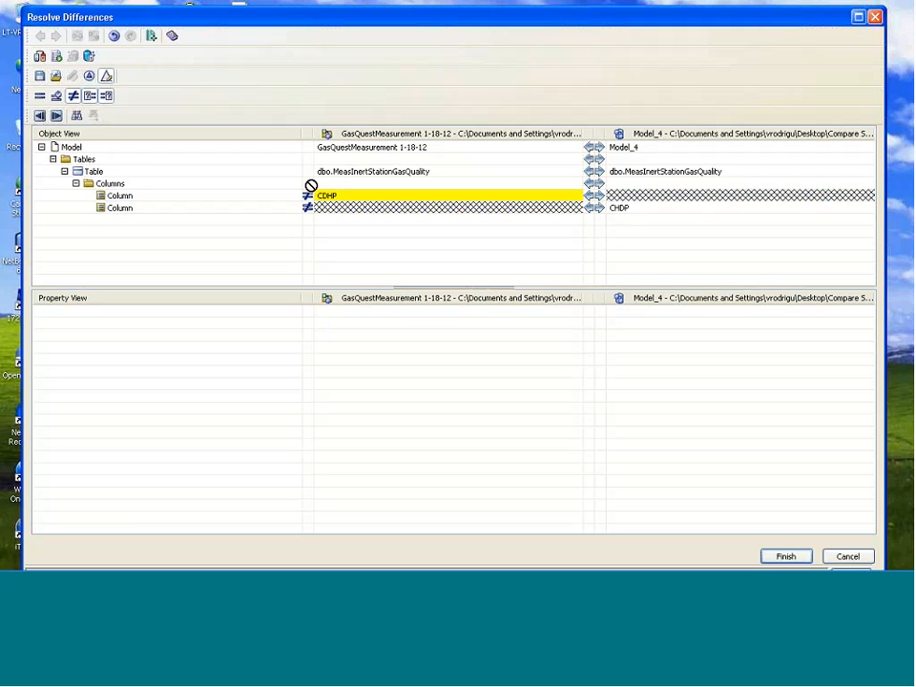
click(623, 212)
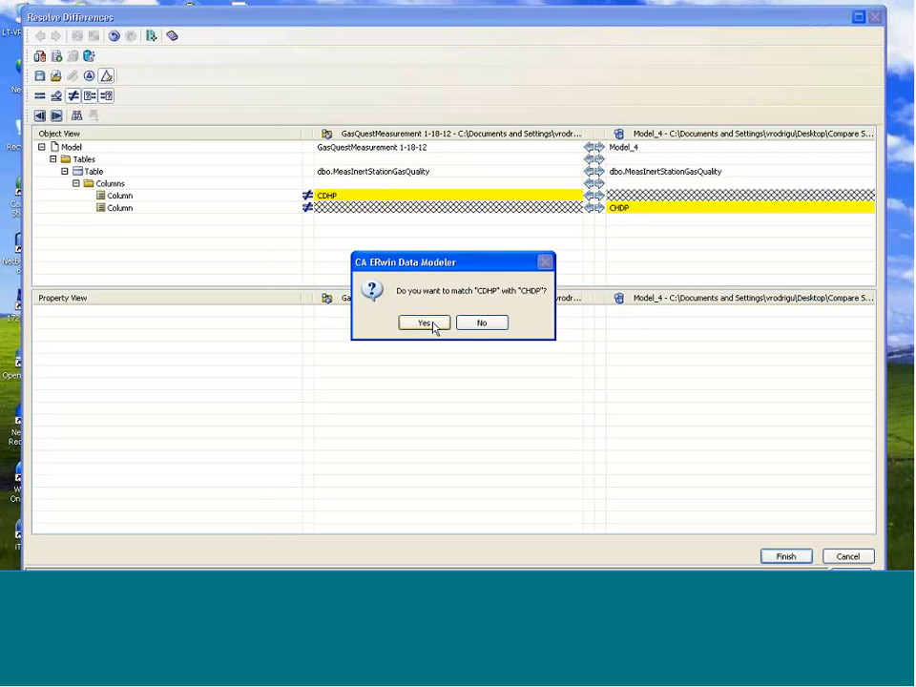
click(424, 324)
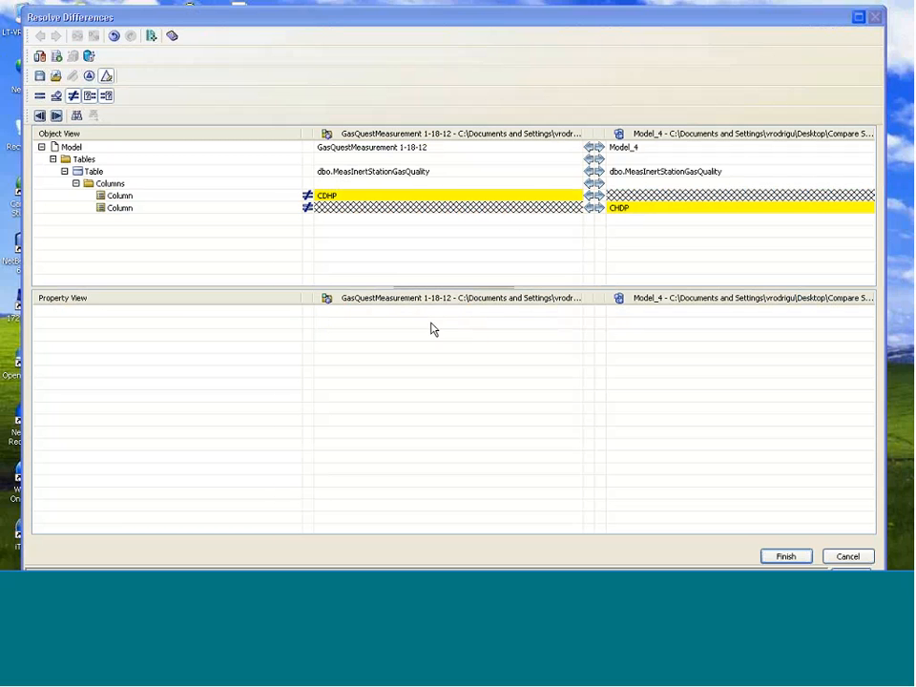
Examine the property difference of the matched CDHP column and browse the equal objects of both models before hiding them again
click(405, 200)
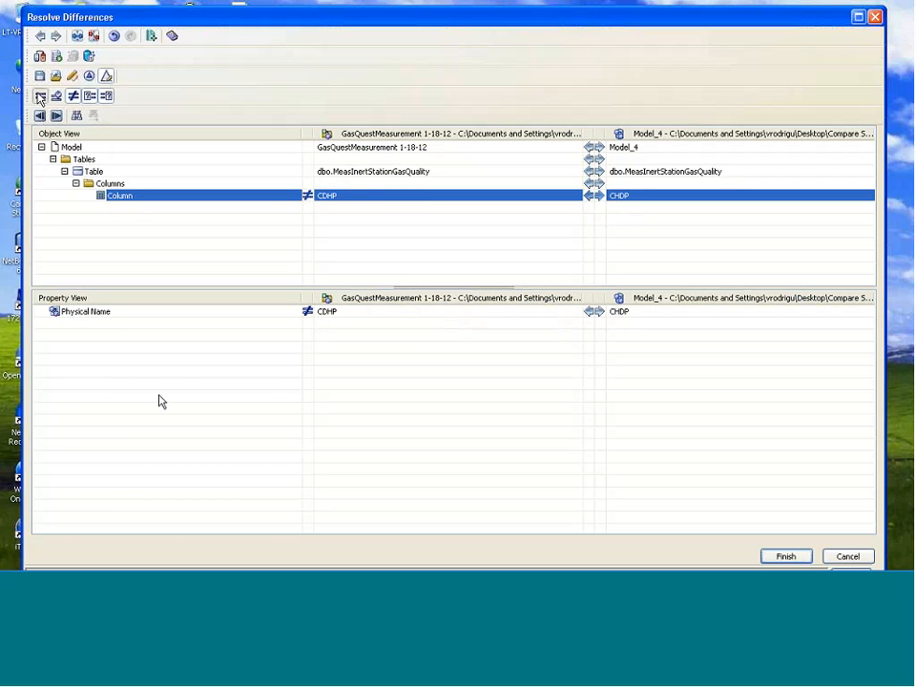
scroll(395, 229, down, 10)
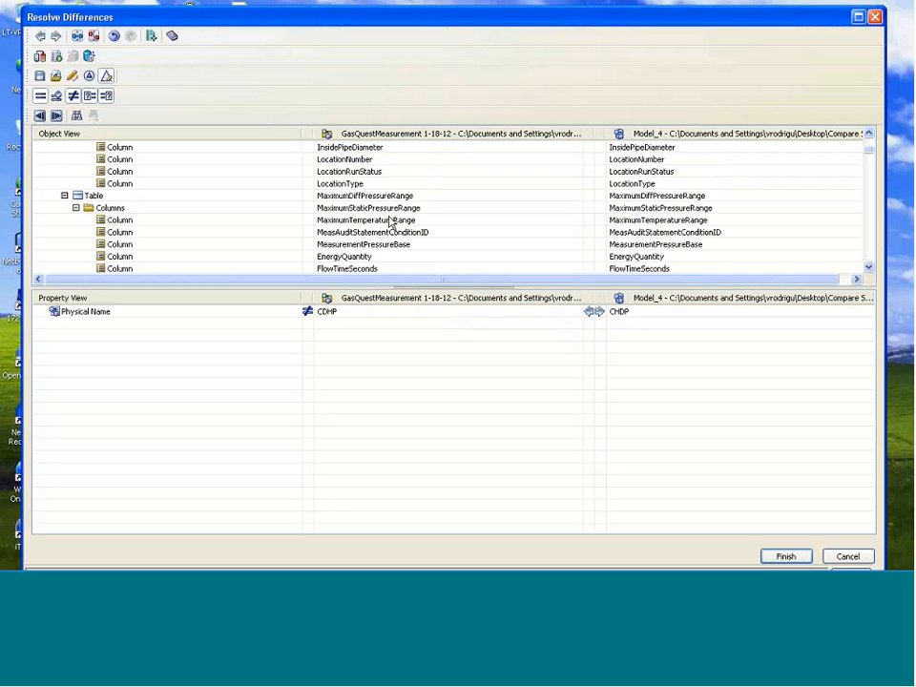
scroll(423, 233, down, 5)
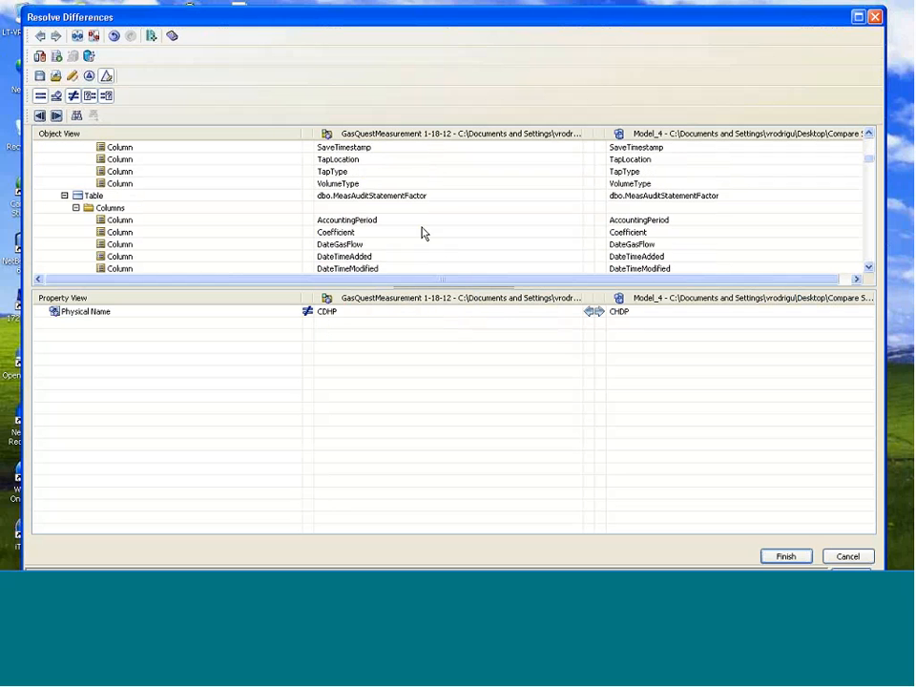
scroll(423, 233, down, 3)
click(72, 96)
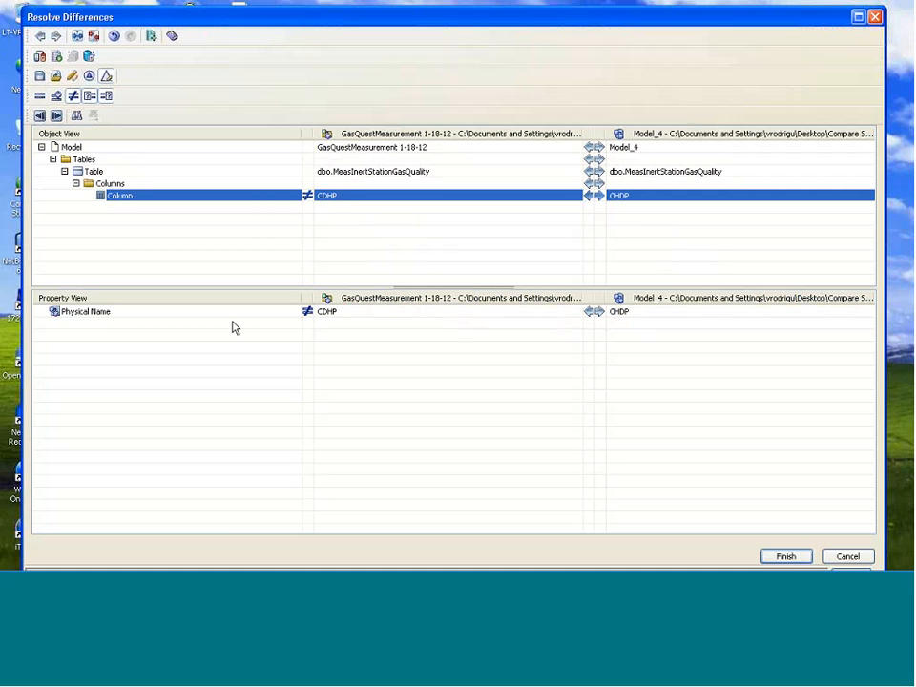
Copy the Physical Name CDHP of the matched column from the GasQuestMeasurement 1-18-12 model to Model_4
click(342, 314)
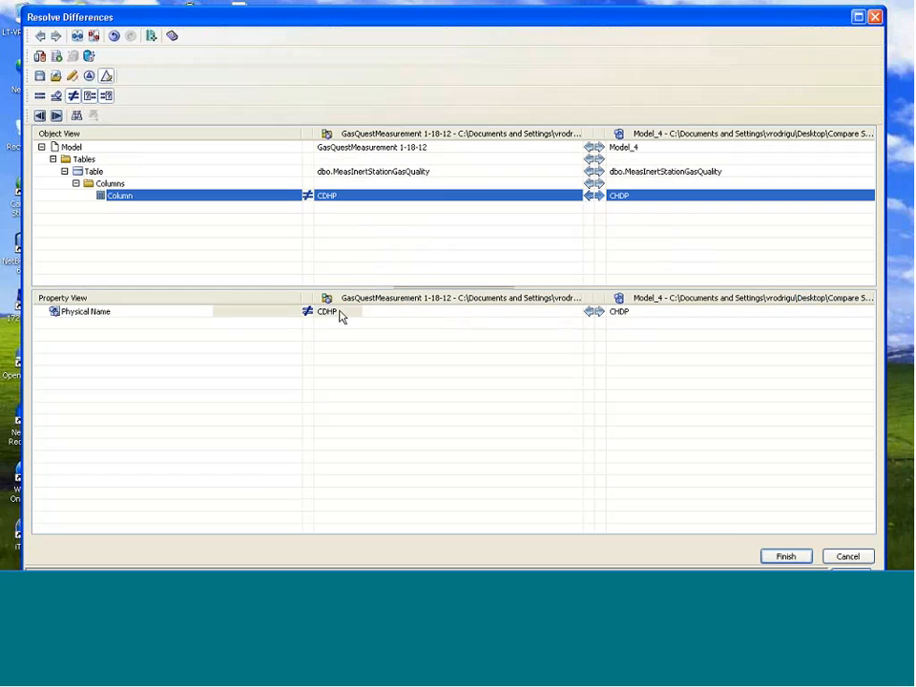
click(602, 315)
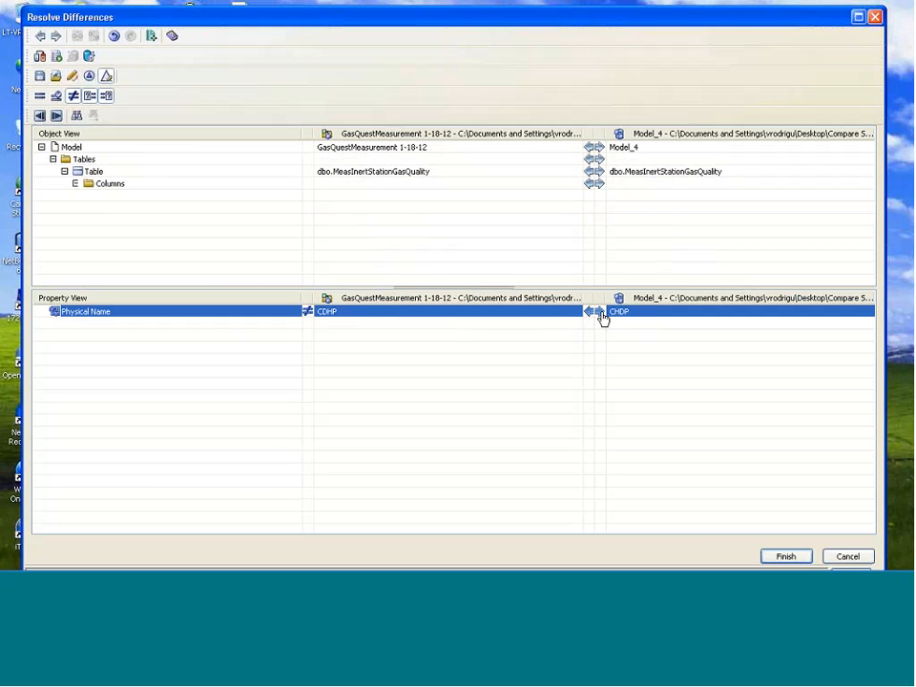
click(600, 314)
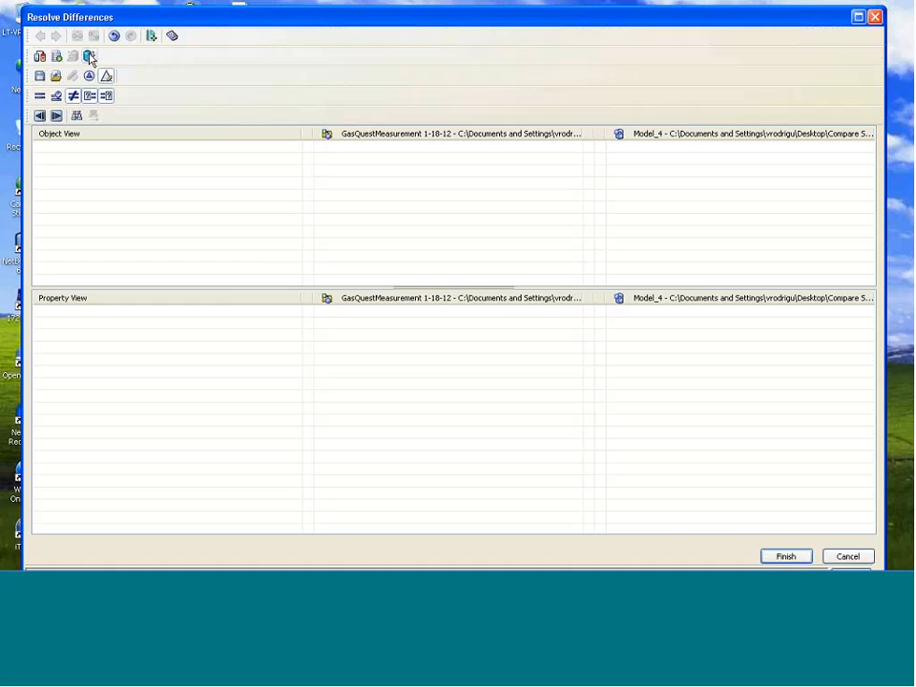
Preview the alter script for Model_4 with Force ALTER Syntax enabled in the other schema generation options
click(90, 57)
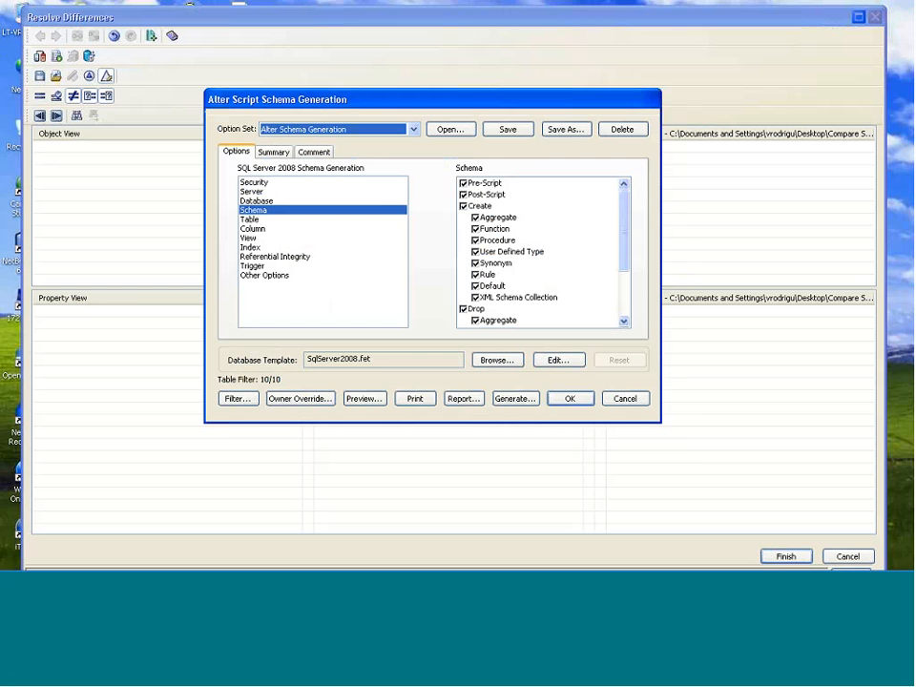
click(267, 276)
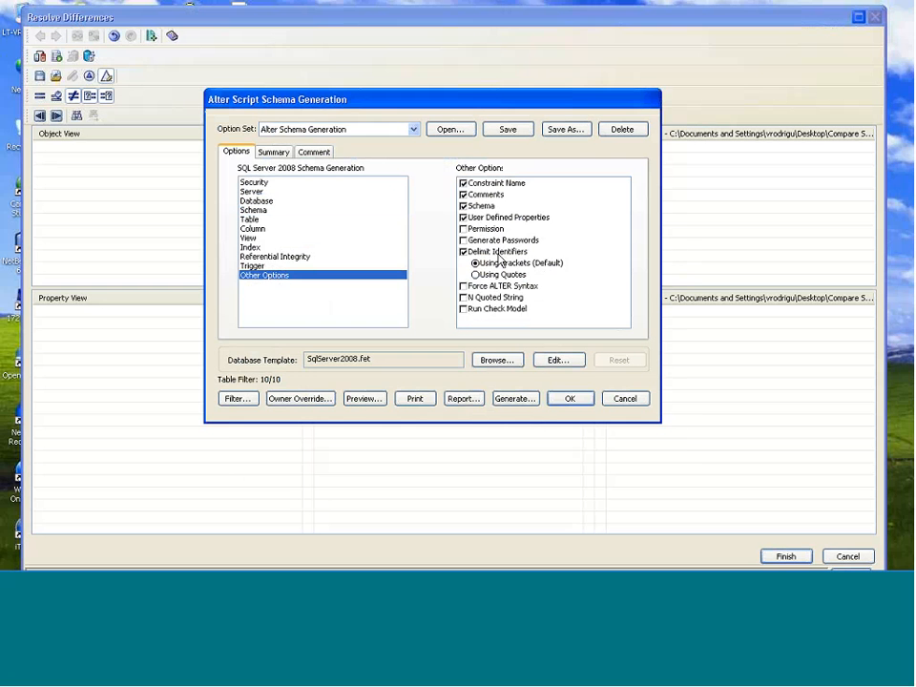
click(463, 286)
click(368, 399)
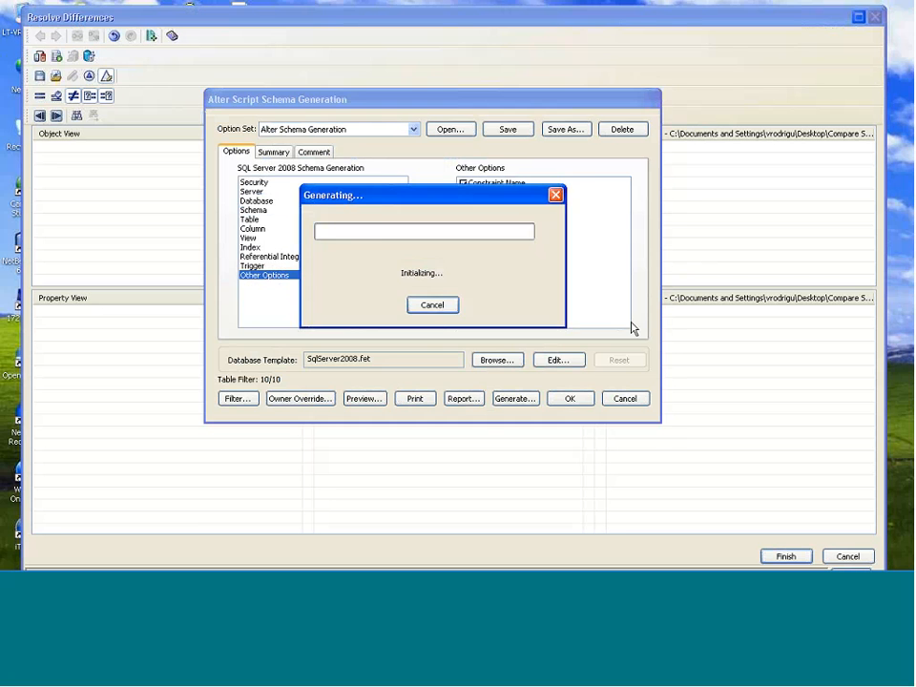
drag(468, 133, 423, 82)
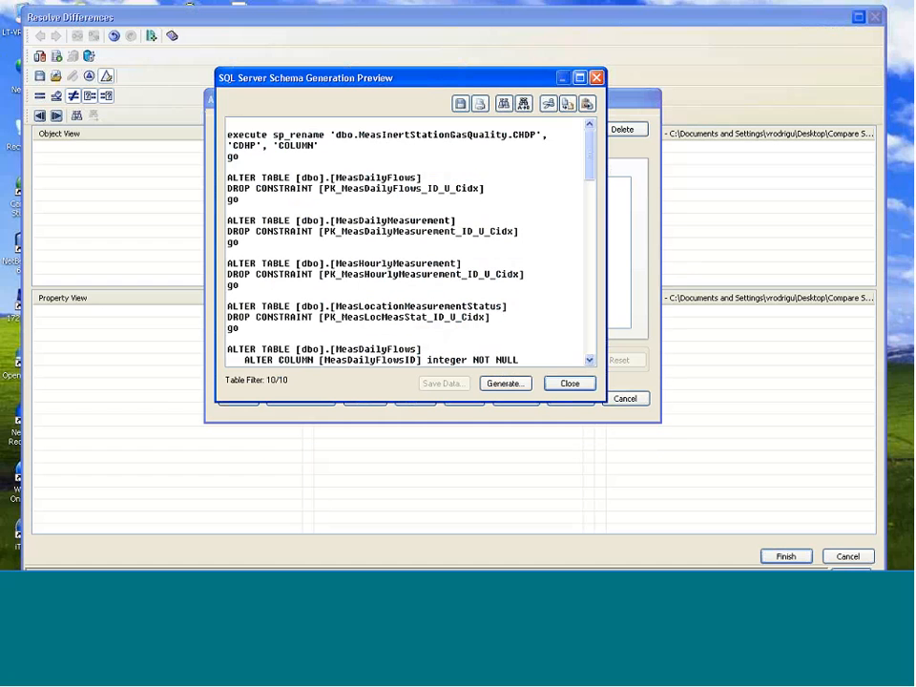
Examine the sp_rename statement for the CHDP column of dbo.MeasInertStationGasQuality in the previewed script
double_click(246, 146)
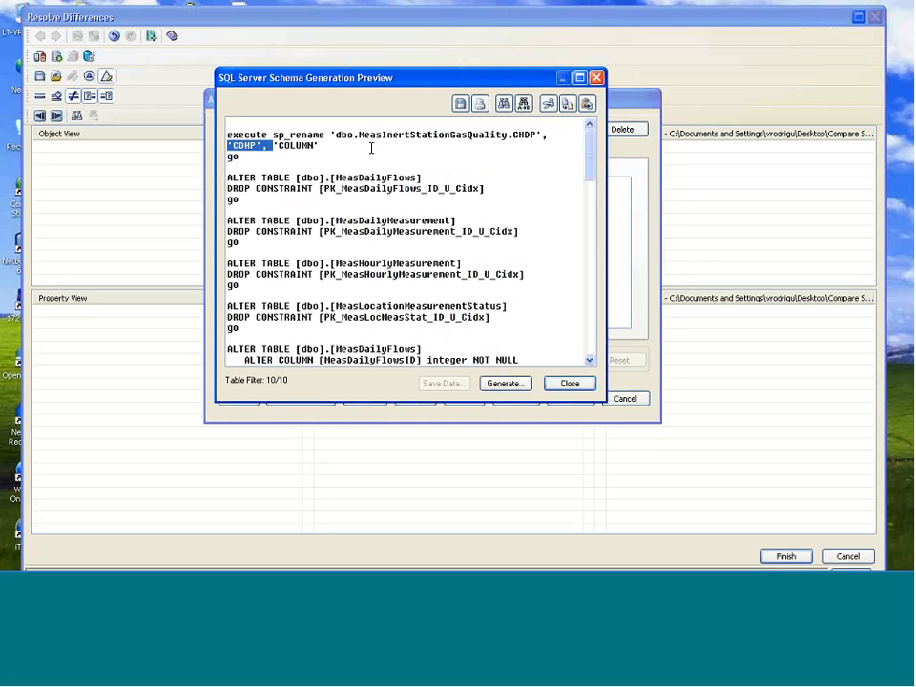
click(518, 135)
double_click(519, 135)
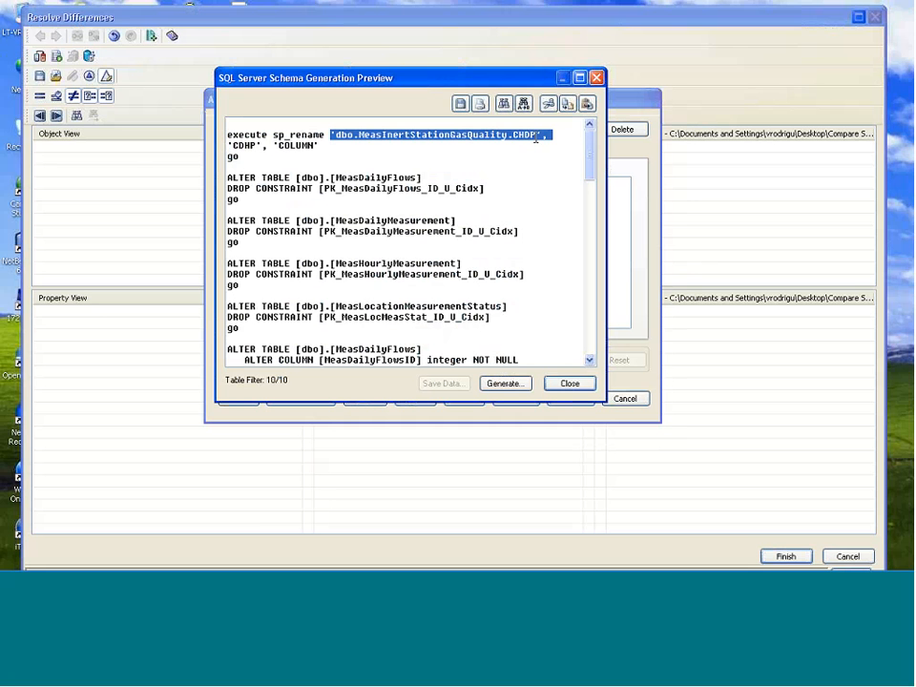
double_click(245, 146)
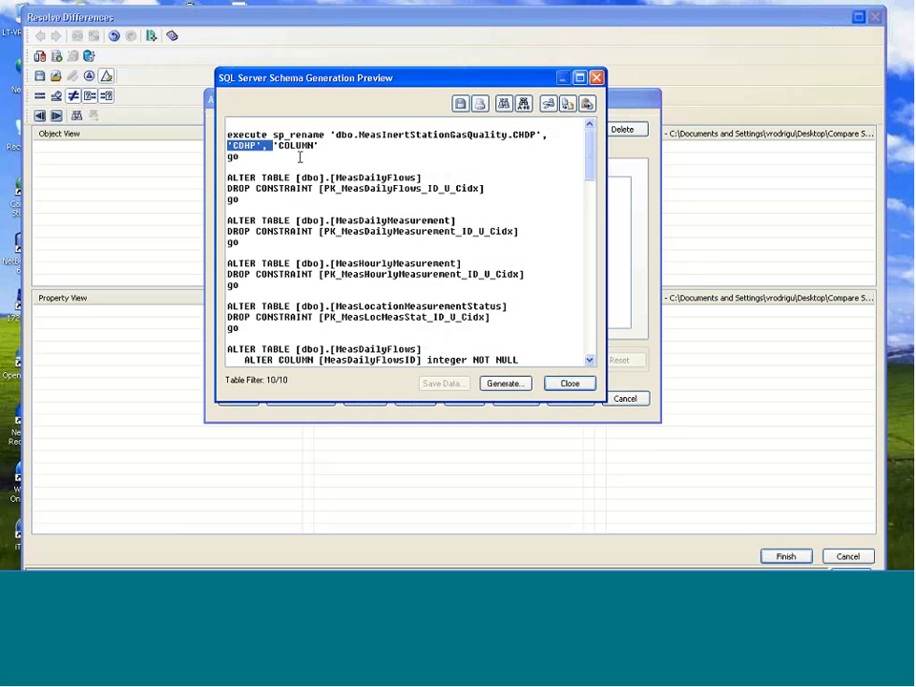
scroll(301, 155, down, 2)
scroll(241, 148, up, 1)
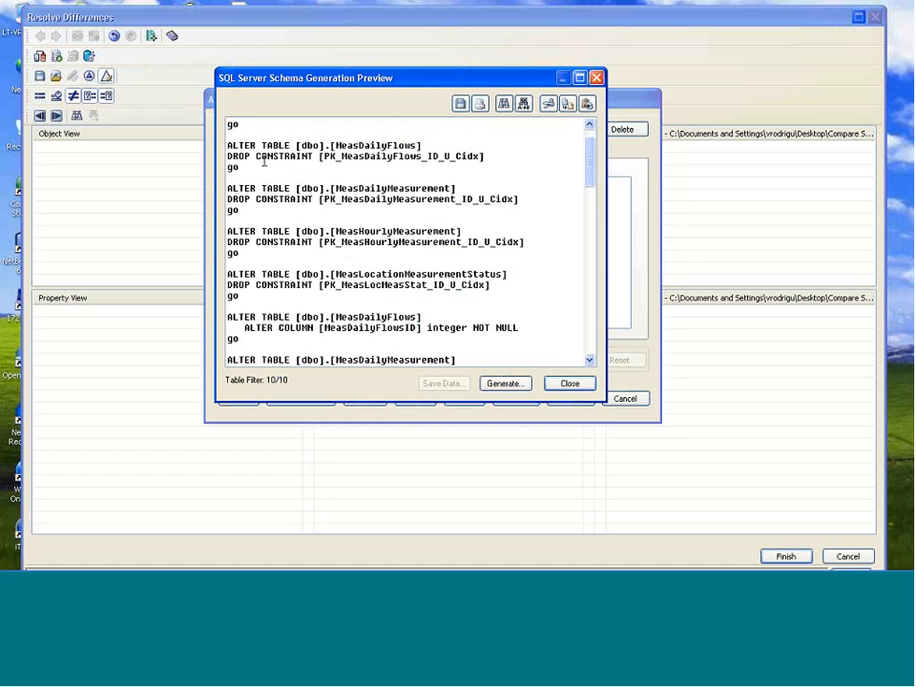
Examine the data types in the ALTER COLUMN statements of the previewed script and return to its beginning
scroll(305, 157, down, 6)
scroll(305, 158, down, 4)
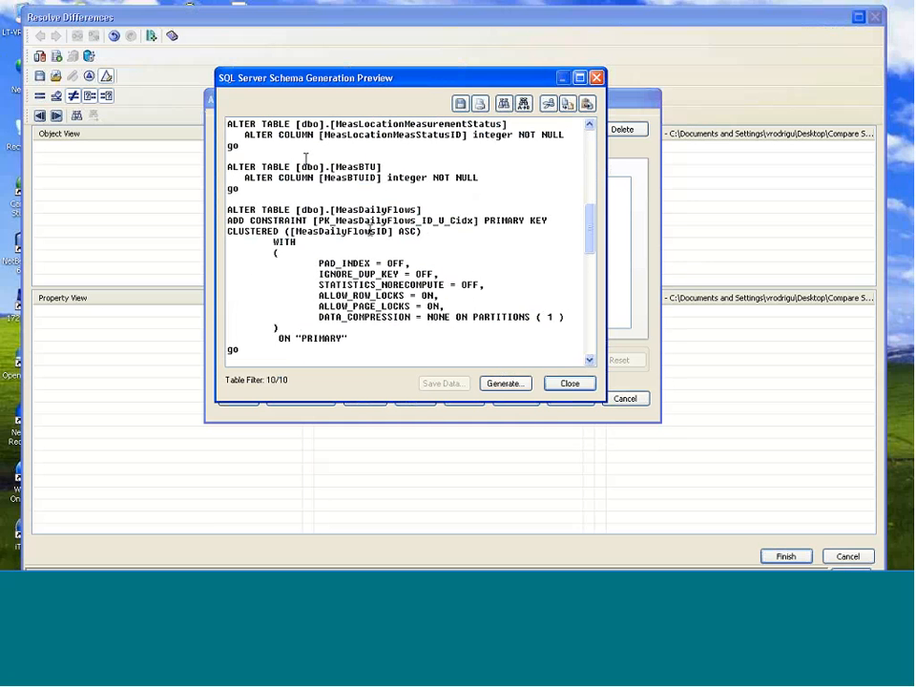
scroll(414, 207, up, 1)
scroll(414, 207, up, 2)
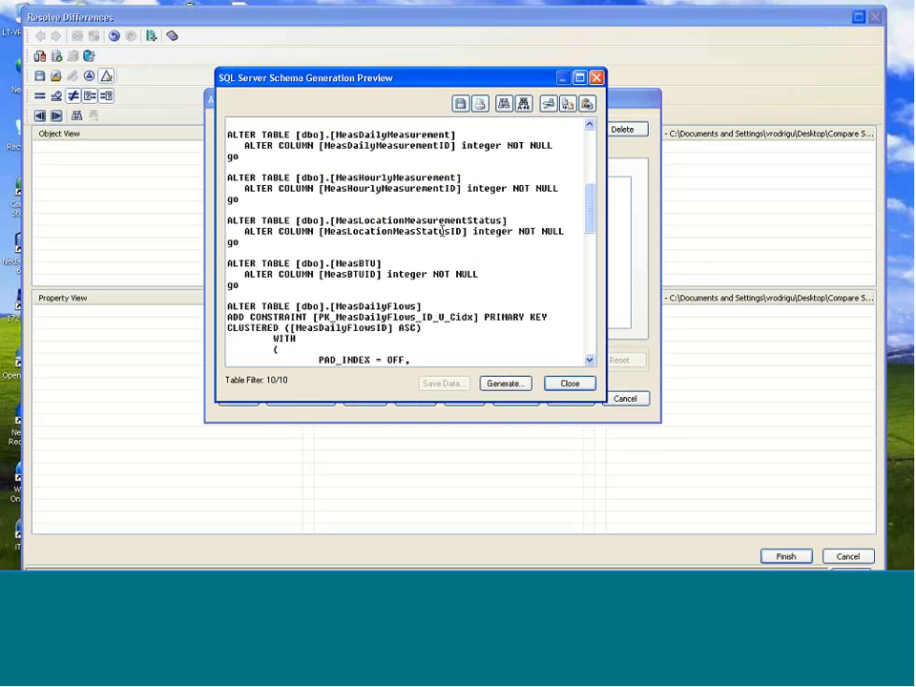
double_click(492, 231)
drag(444, 137, 482, 139)
double_click(483, 146)
scroll(459, 195, up, 1)
scroll(460, 195, up, 7)
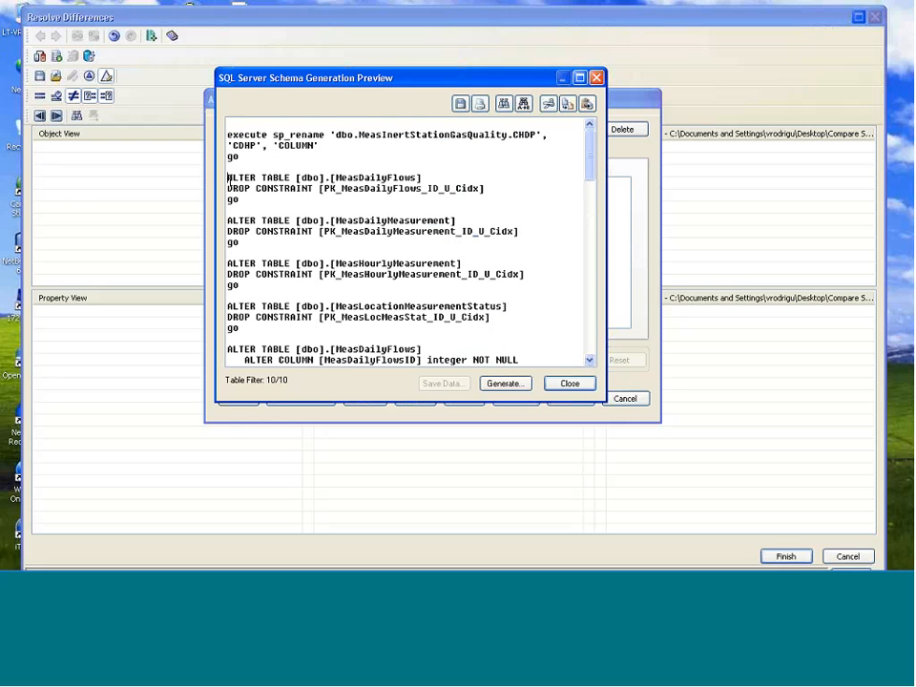
Review the DROP CONSTRAINT statements from MeasDailyFlows onward together with the ALTER COLUMN statements that follow them
drag(227, 177, 289, 198)
scroll(286, 188, down, 2)
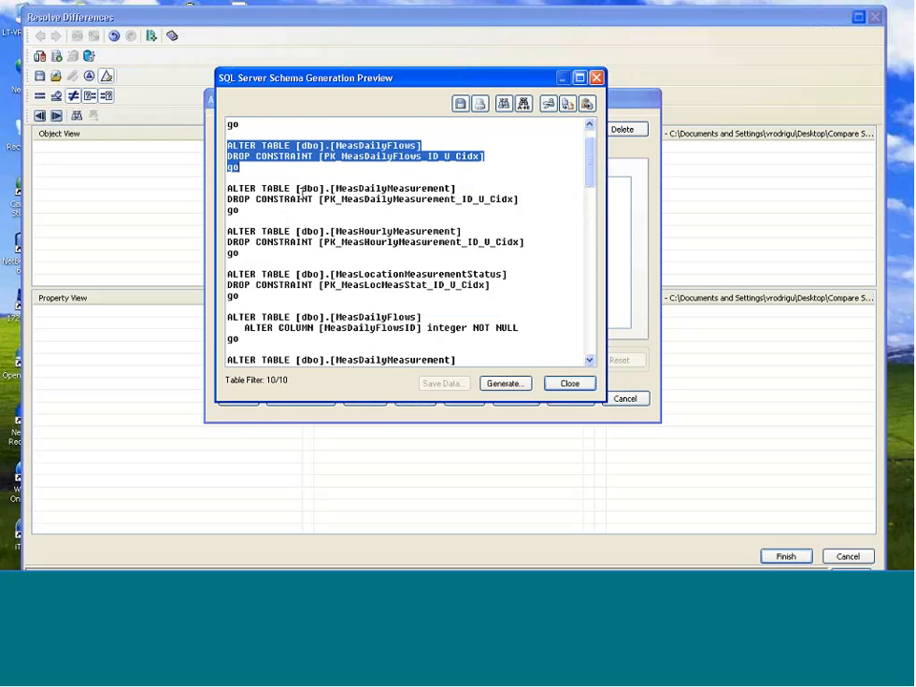
scroll(263, 184, up, 1)
drag(227, 188, 262, 229)
scroll(277, 210, down, 1)
scroll(276, 232, down, 4)
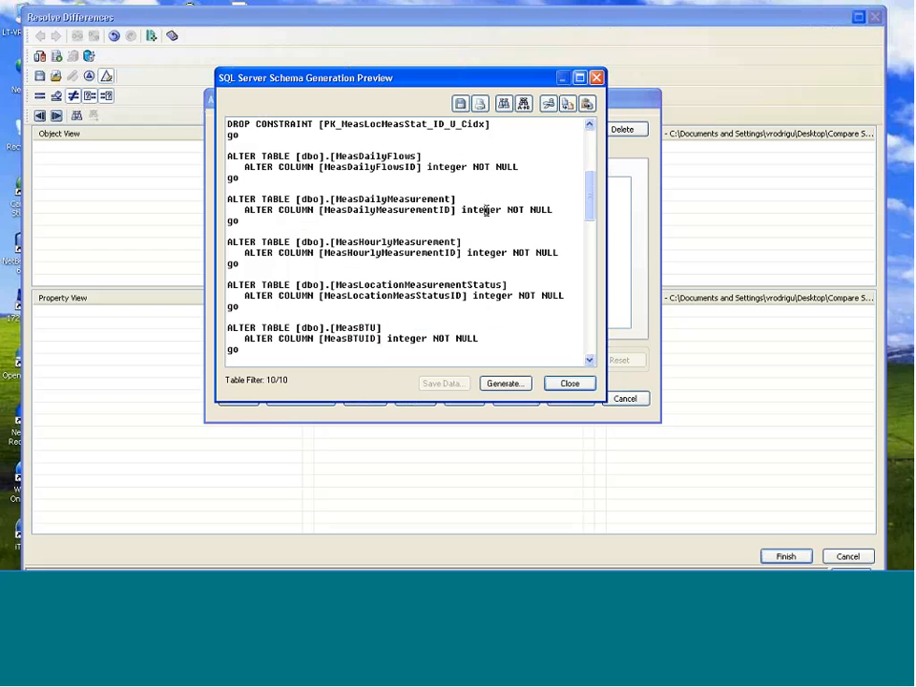
double_click(487, 252)
double_click(483, 211)
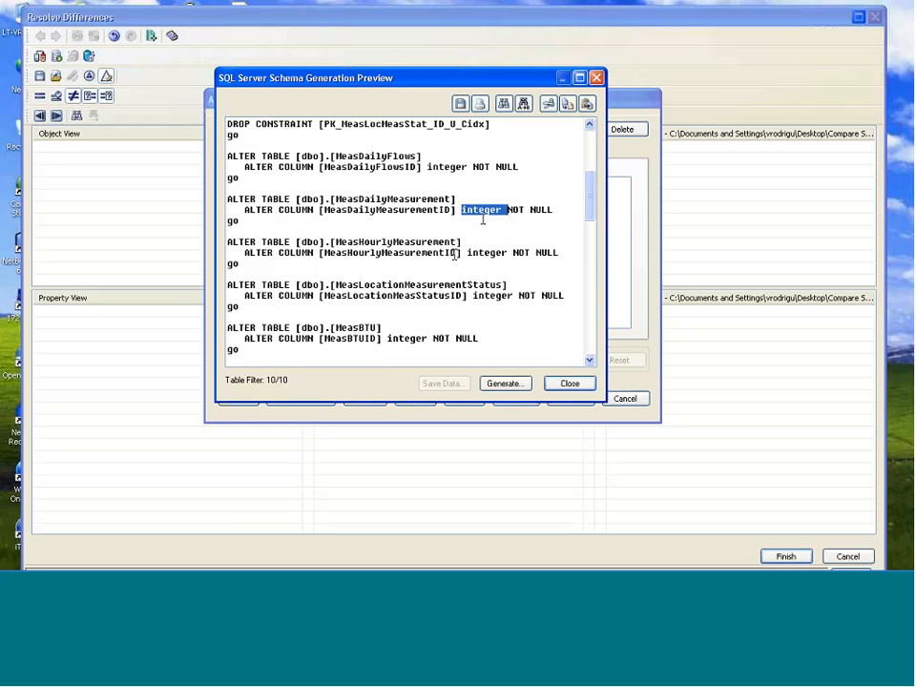
scroll(454, 254, down, 4)
scroll(454, 252, down, 3)
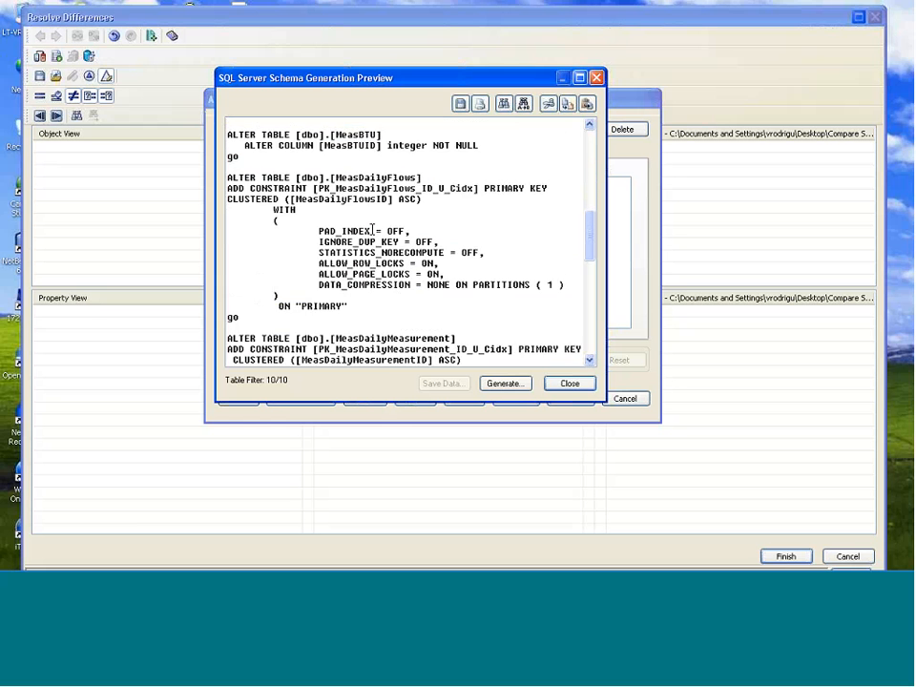
Examine the ADD CONSTRAINT statement for MeasDailyFlows and its physical storage options, and close the script preview
drag(230, 139, 376, 263)
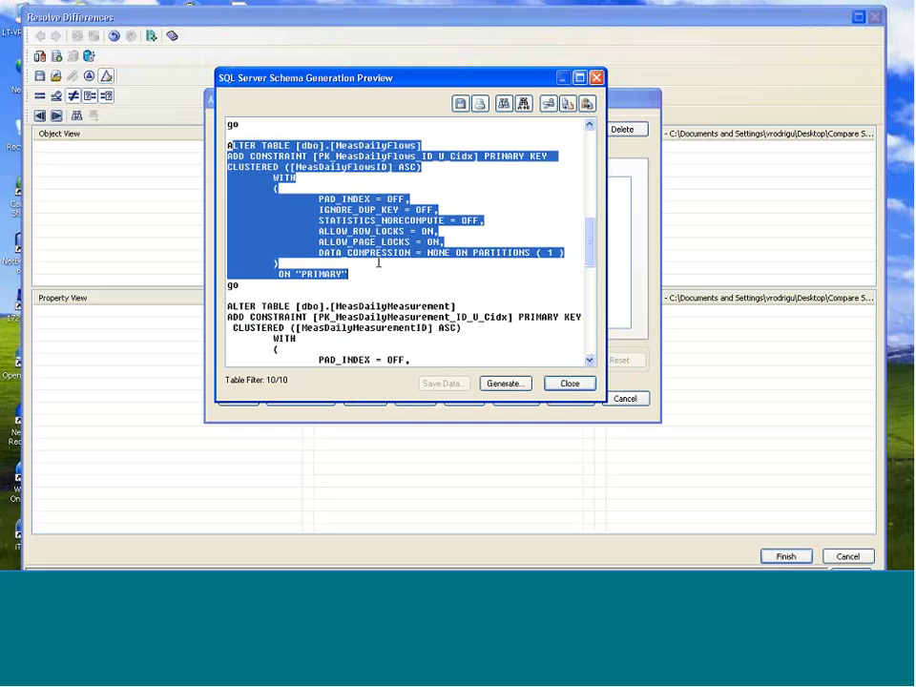
drag(319, 199, 555, 263)
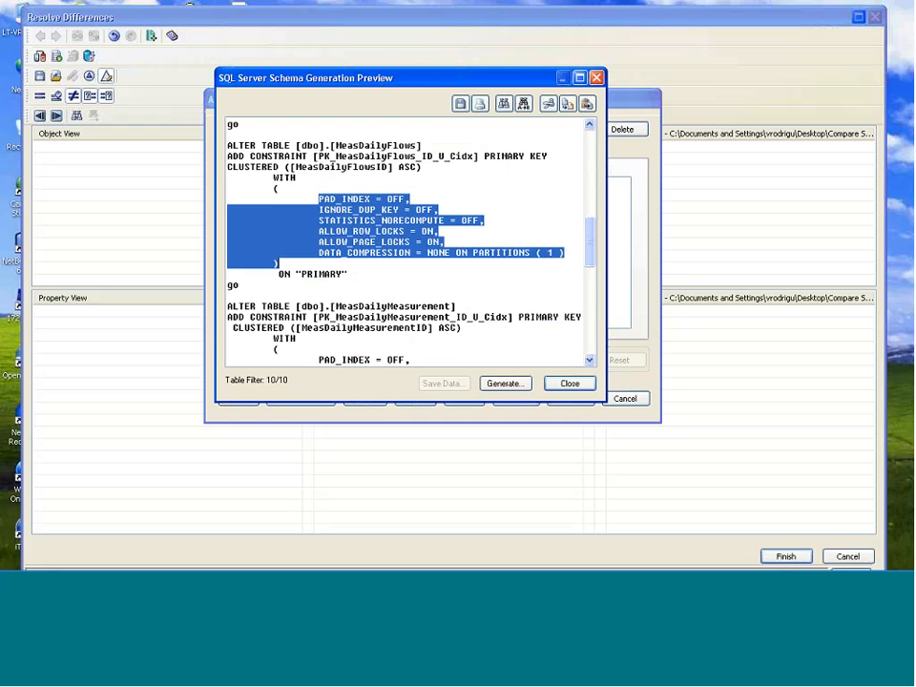
click(372, 289)
drag(303, 191, 442, 277)
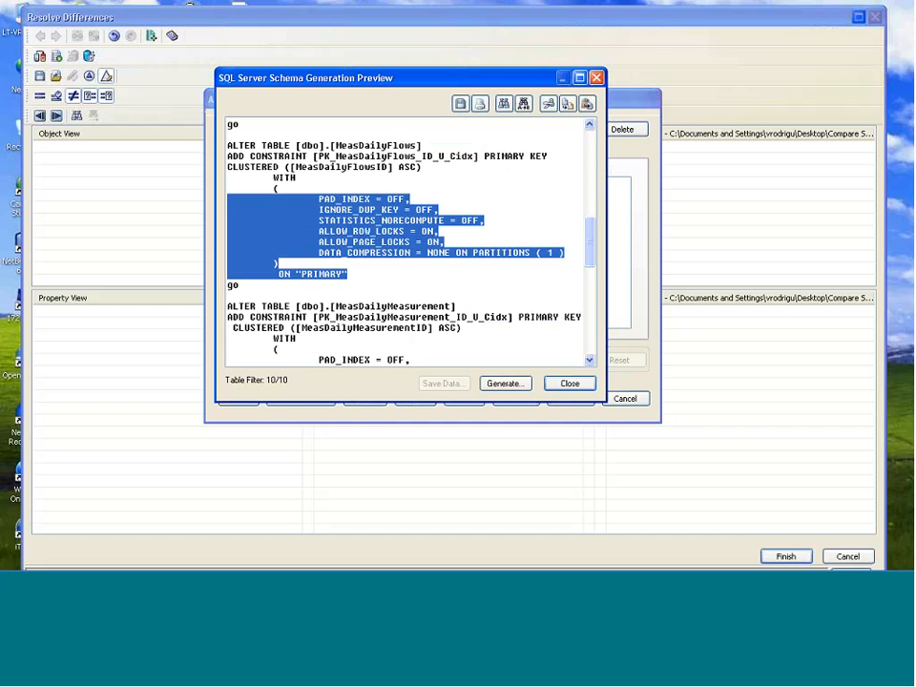
click(570, 382)
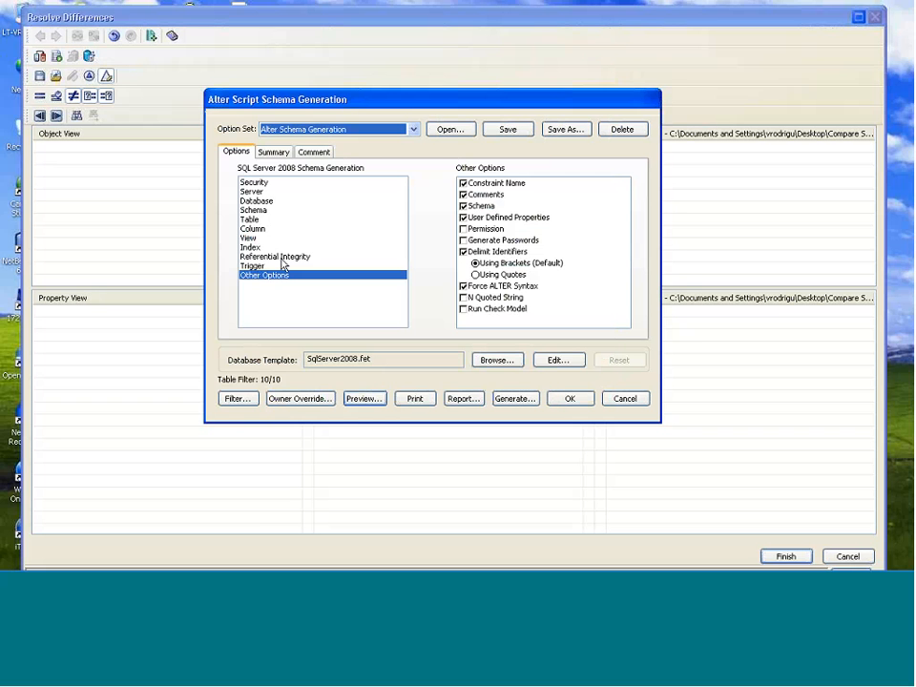
Turn off Physical Storage for table indexes and review the ADD CONSTRAINT statements in a new script preview
click(252, 247)
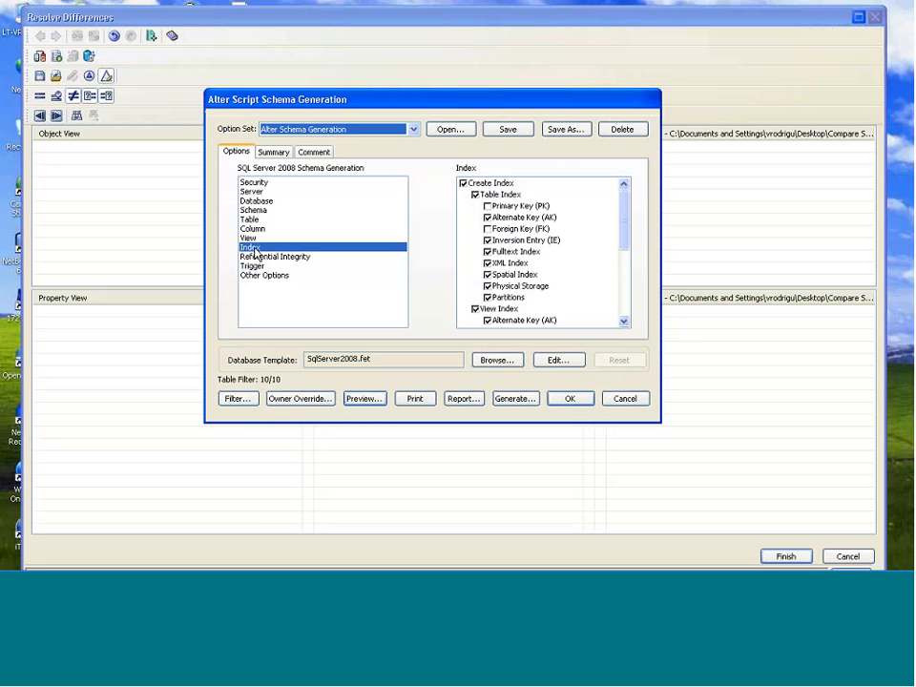
click(487, 286)
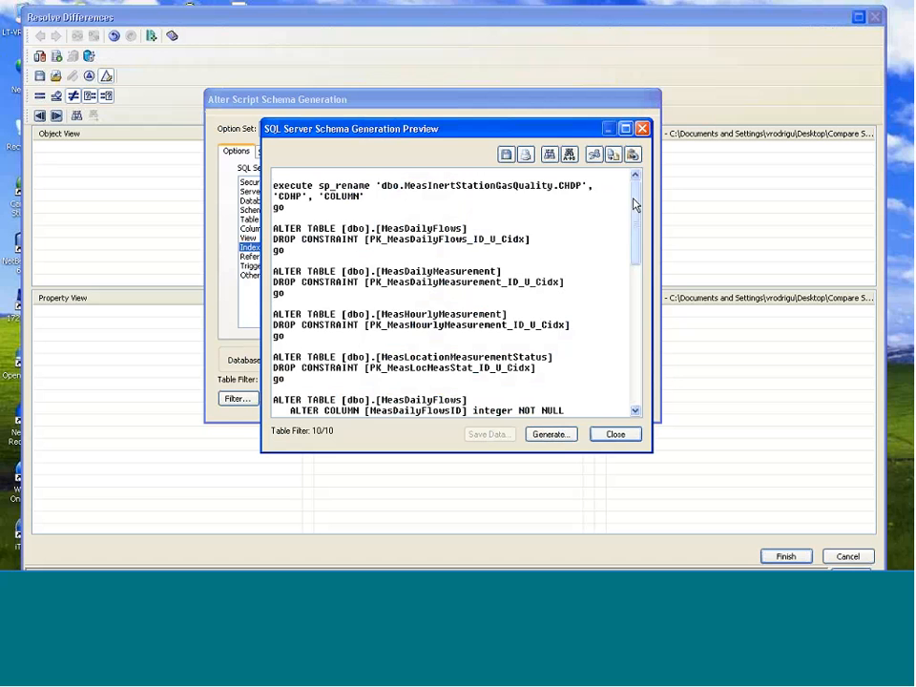
drag(636, 203, 648, 363)
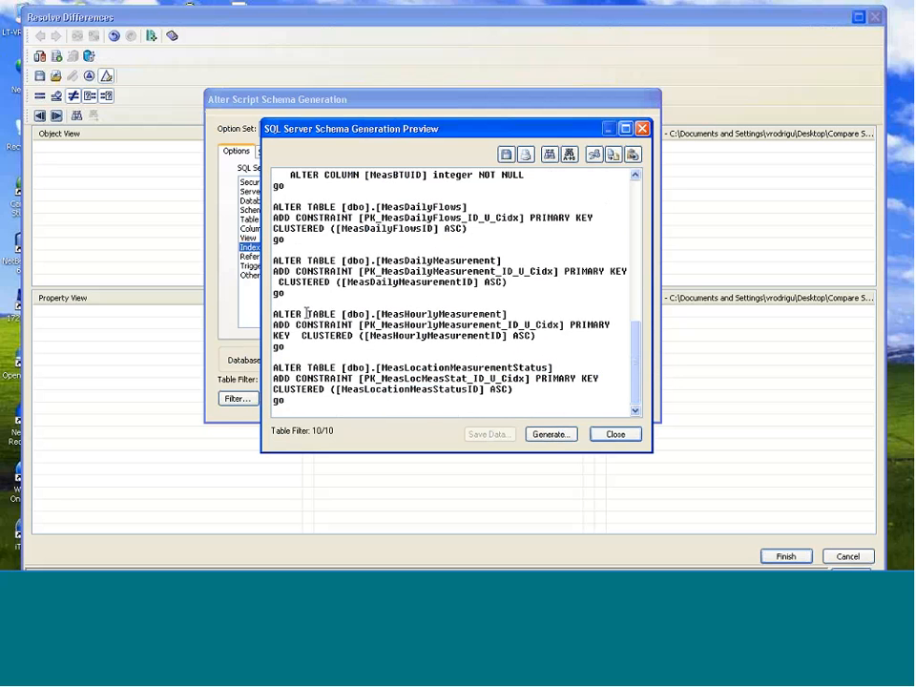
drag(272, 259, 338, 292)
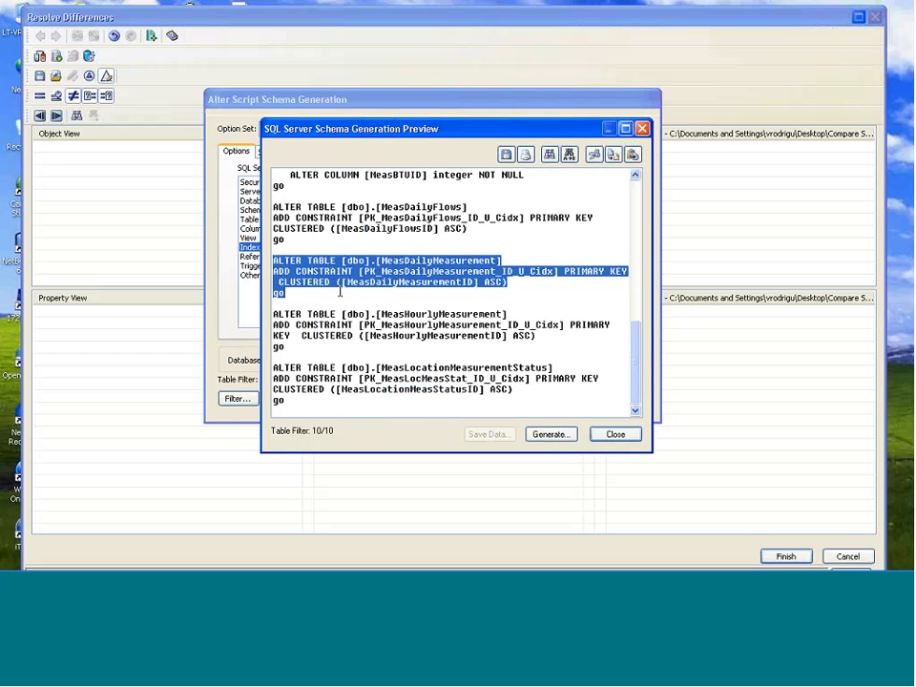
click(617, 437)
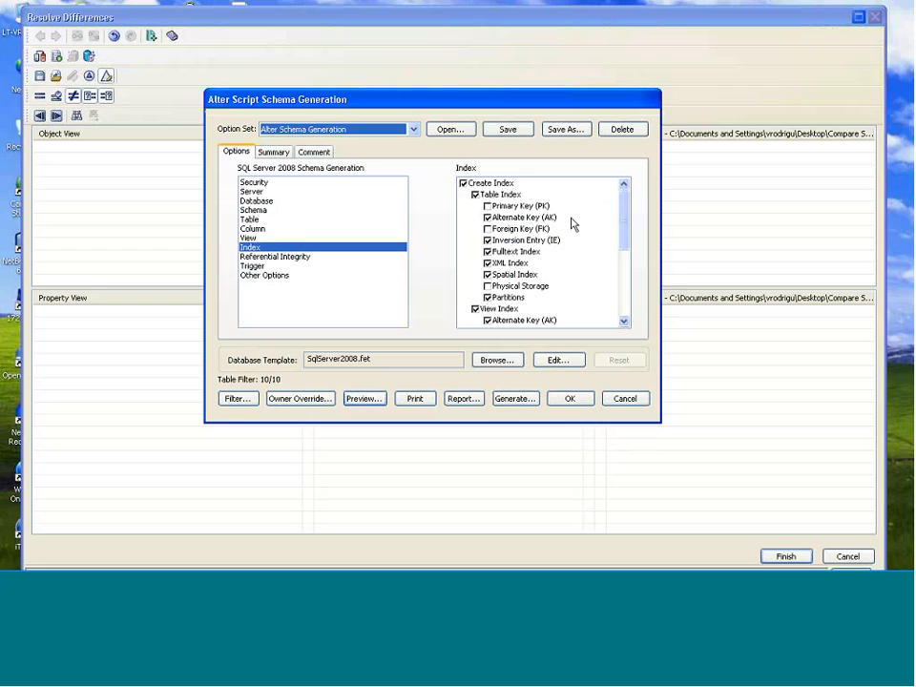
Set the primary key, foreign key and unique statements to CREATE/PK, CREATE/FK and CREATE/AK in the referential integrity options
drag(626, 216, 626, 186)
click(315, 258)
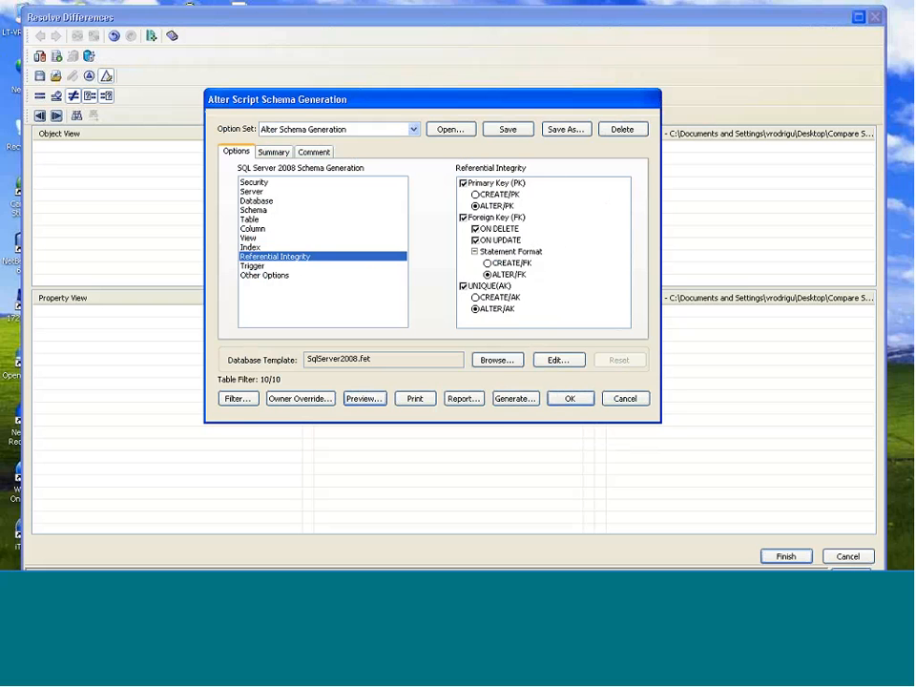
click(498, 195)
click(508, 263)
click(494, 297)
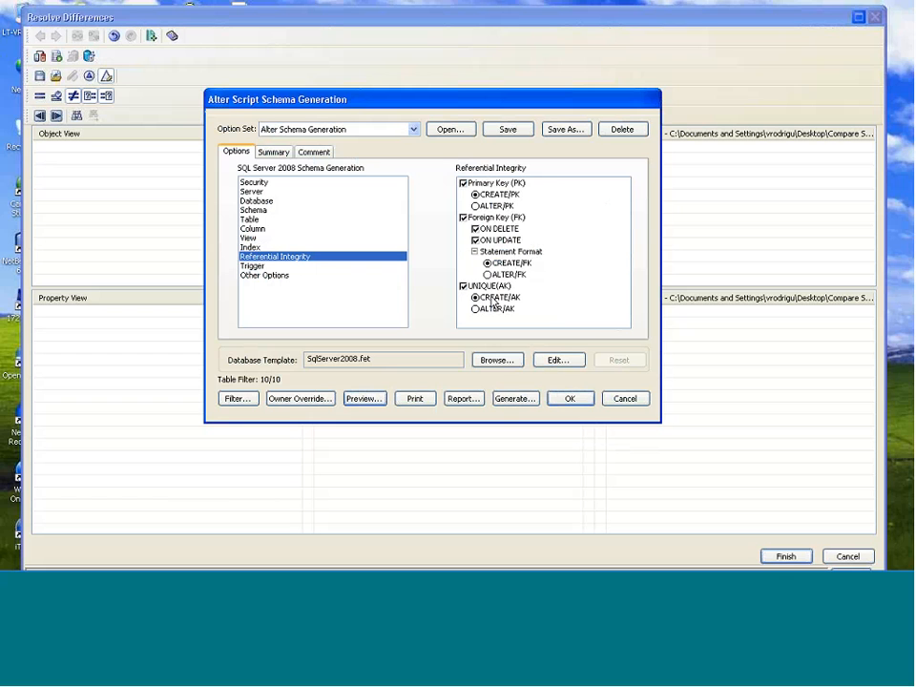
Try out the ON DELETE and ON UPDATE options and return the key statements to ALTER/PK, ALTER/FK and ALTER/AK
click(478, 240)
click(475, 228)
click(487, 240)
click(490, 274)
click(487, 309)
click(476, 205)
Look at saving the option set to the model or an XML file, and leave the alter script generation without saving
click(565, 131)
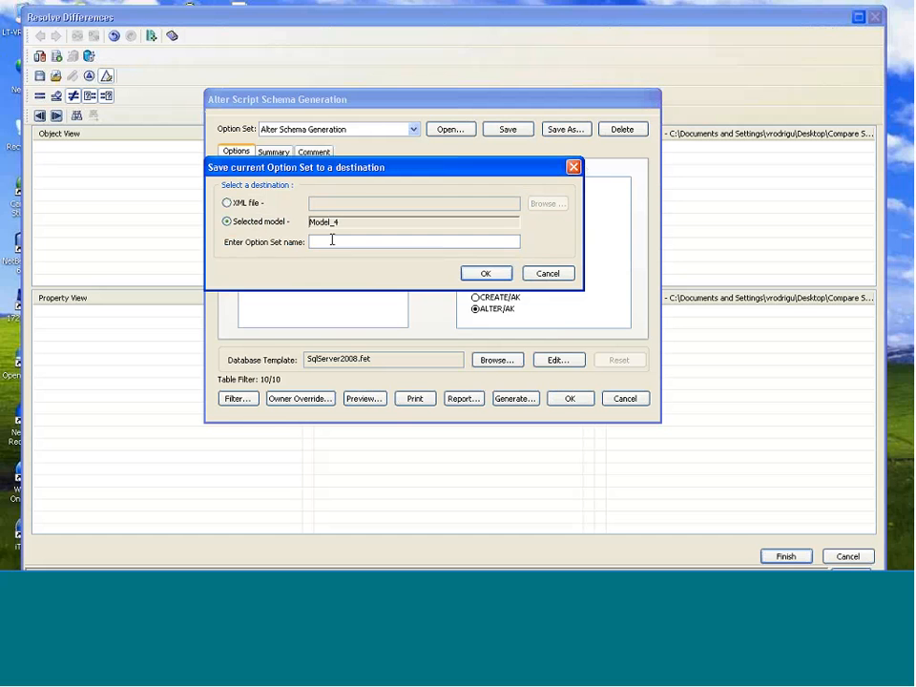
click(327, 243)
click(227, 203)
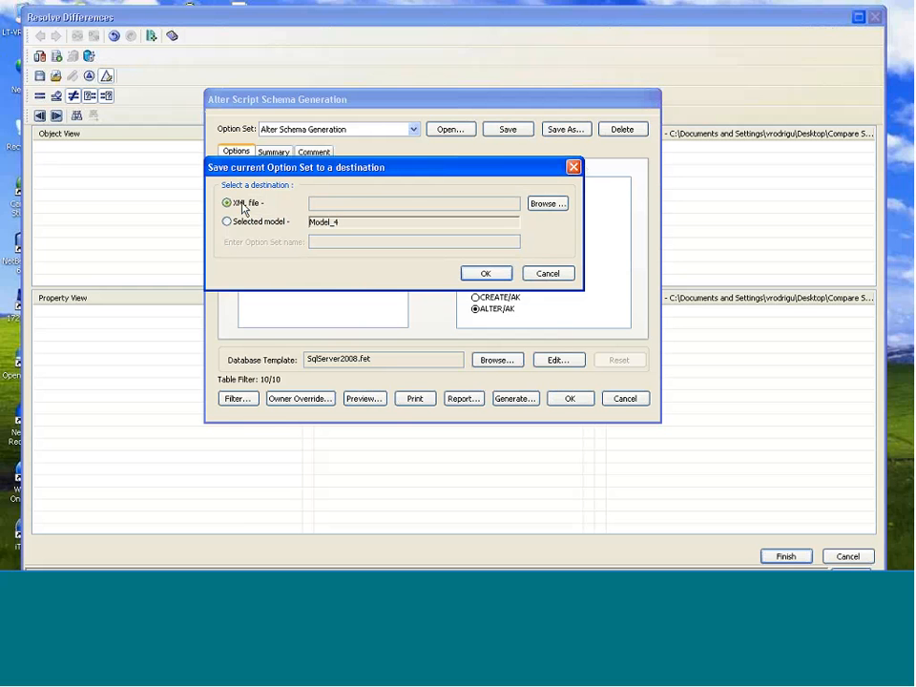
click(546, 204)
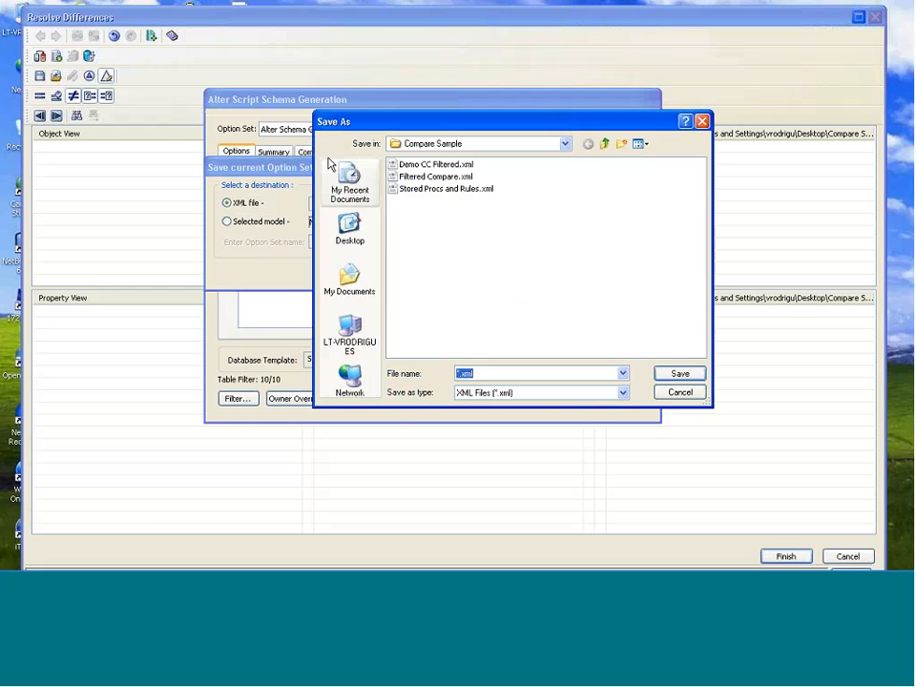
click(682, 398)
click(551, 278)
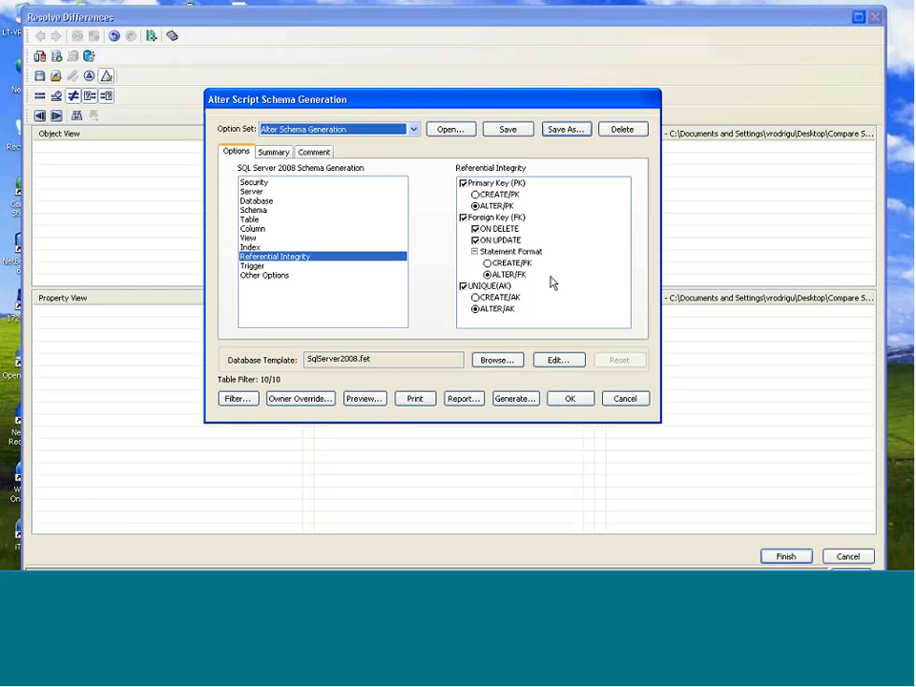
drag(404, 98, 370, 87)
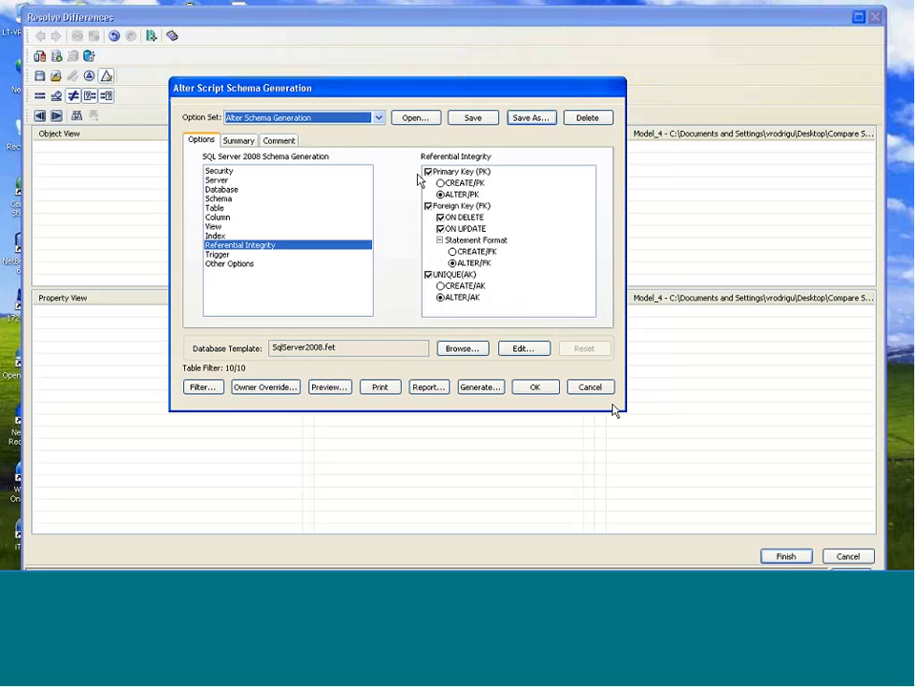
click(590, 388)
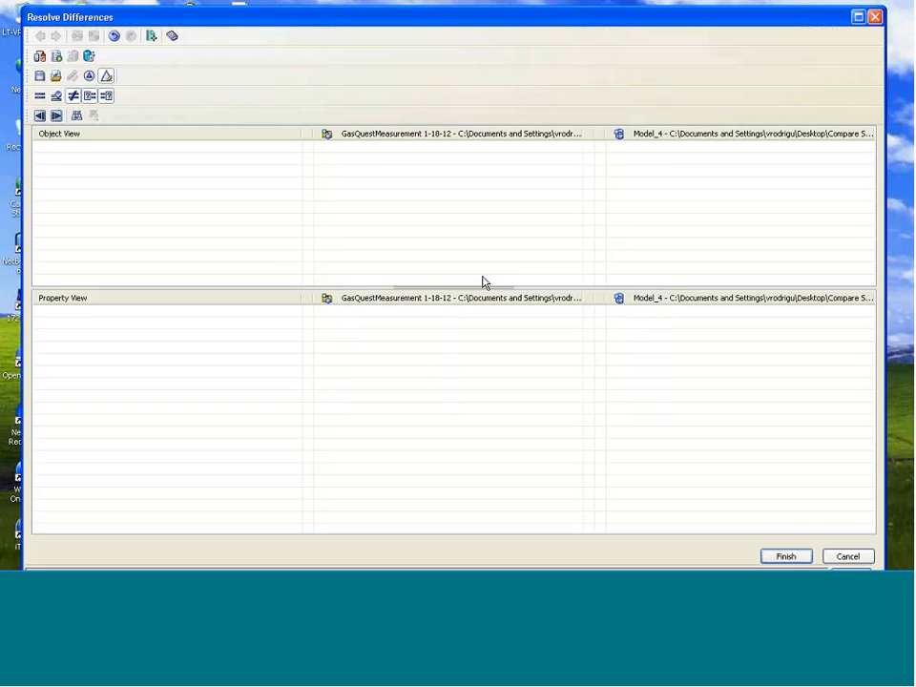
Show the resolved differences between both models and enlarge the object view to fit all listed columns
drag(470, 287, 504, 392)
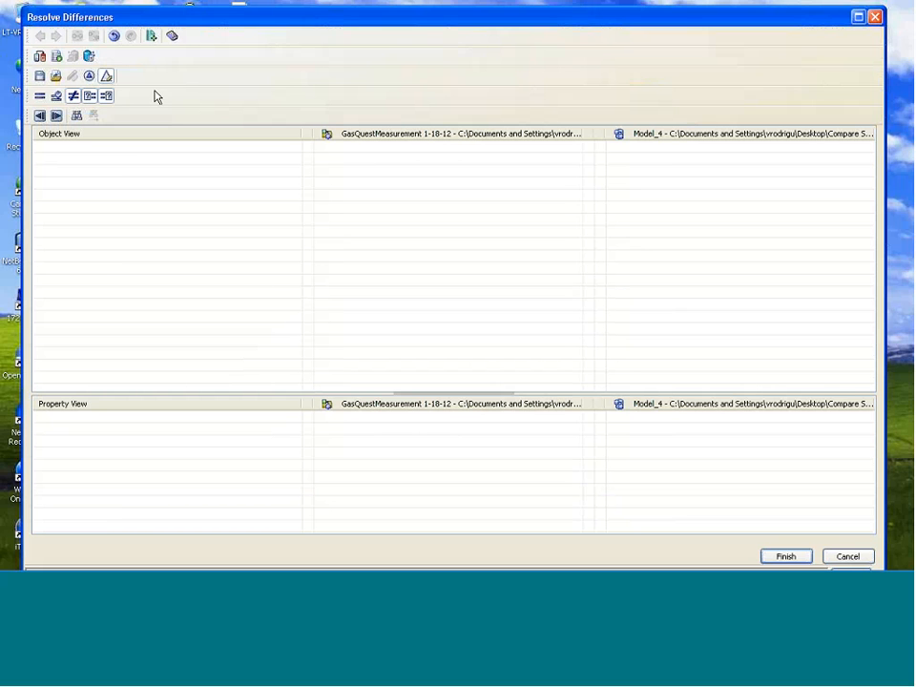
click(57, 97)
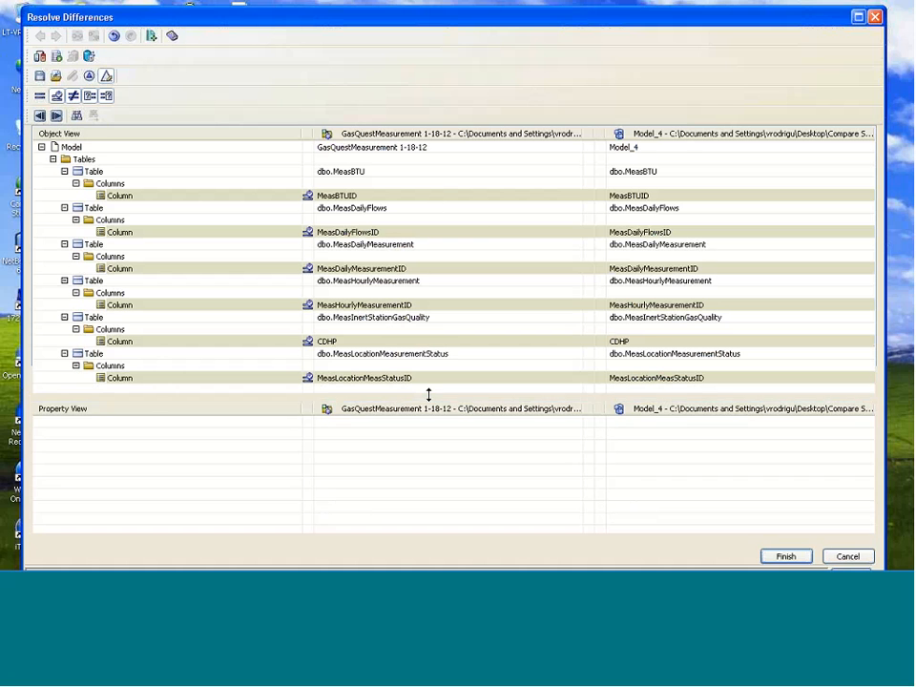
mouse_move(429, 394)
mouse_down()
mouse_move(433, 440)
mouse_move(435, 417)
mouse_up()
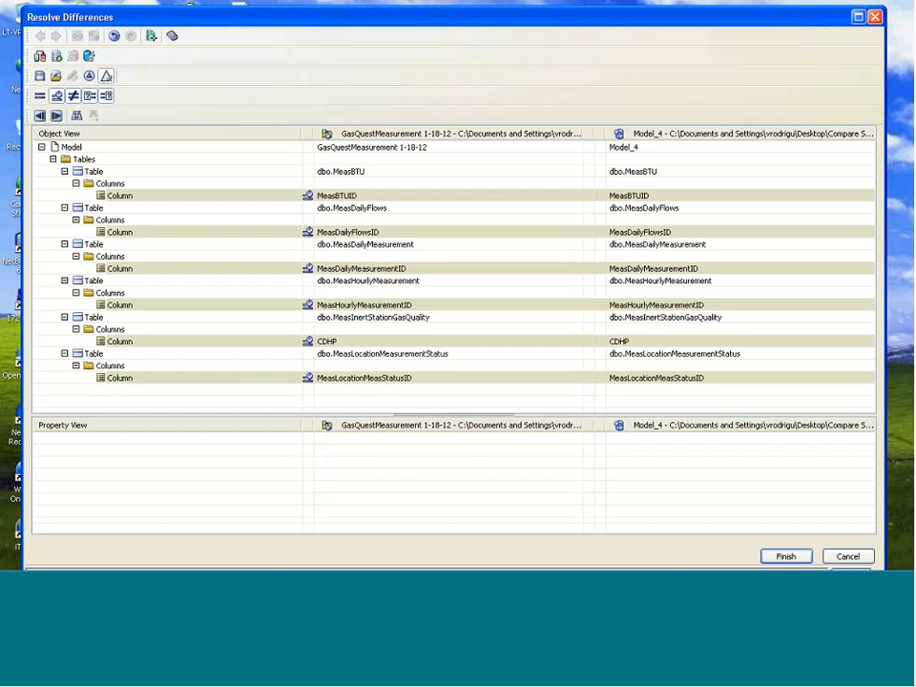
Generate the differences report as a Microsoft Excel workbook, review the resolved columns, and close the report
click(151, 38)
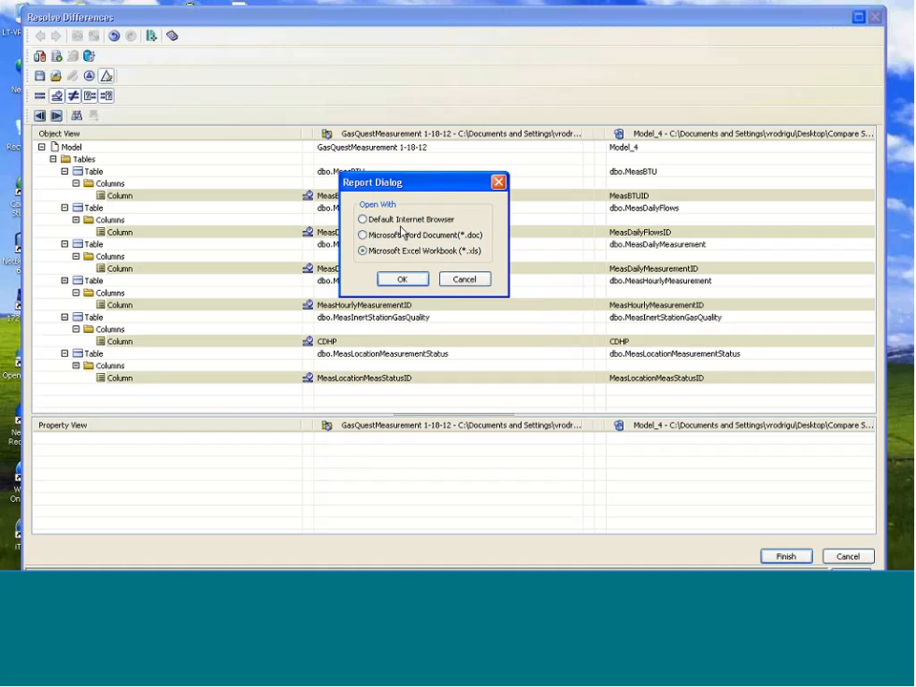
click(402, 279)
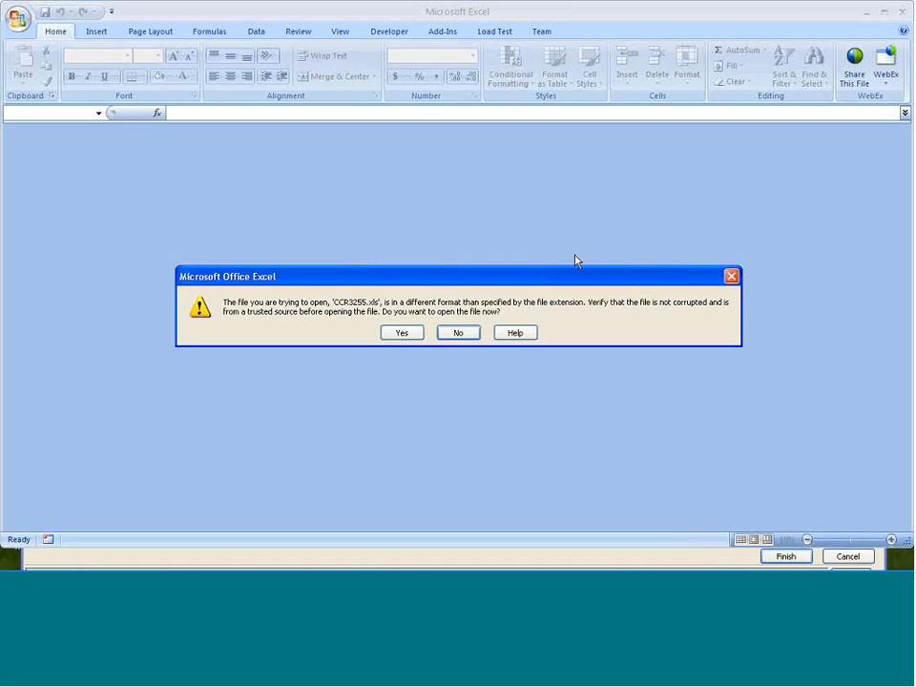
click(402, 333)
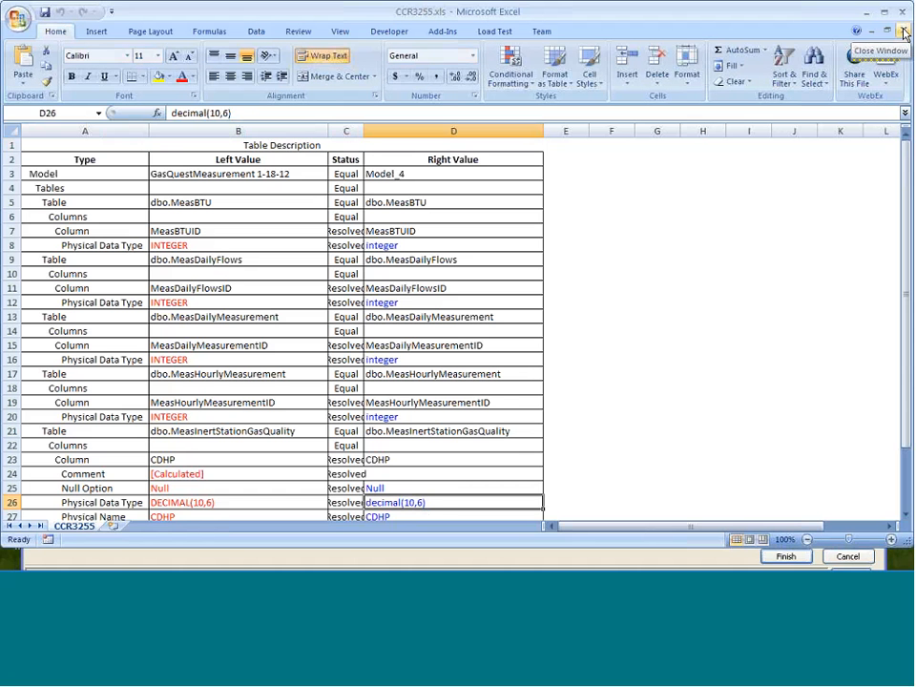
click(904, 34)
click(869, 13)
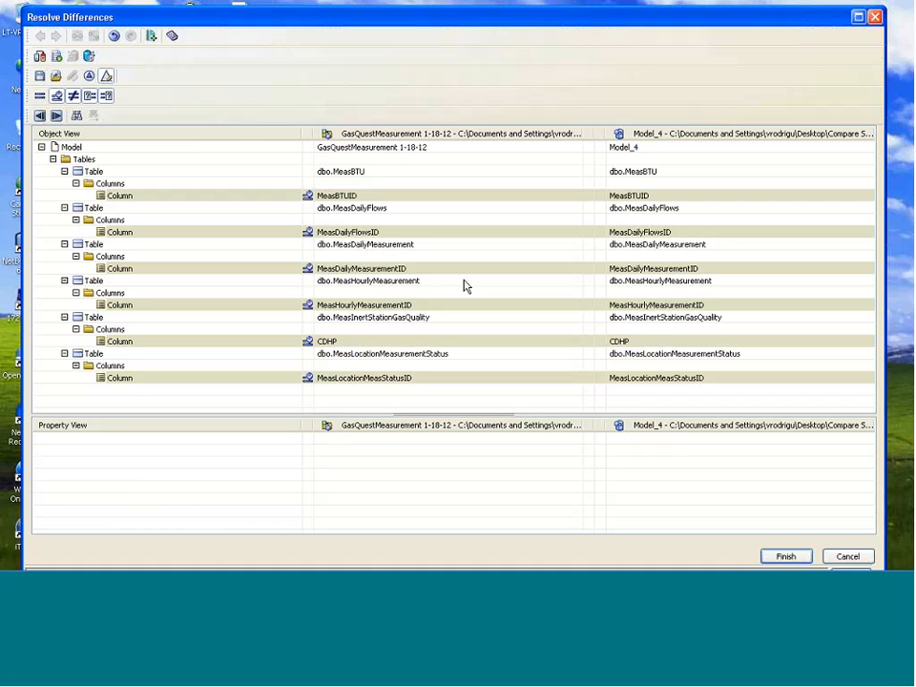
Undo the resolved differences, begin redoing them, and hide the resolved objects from the comparison
drag(237, 23, 241, 38)
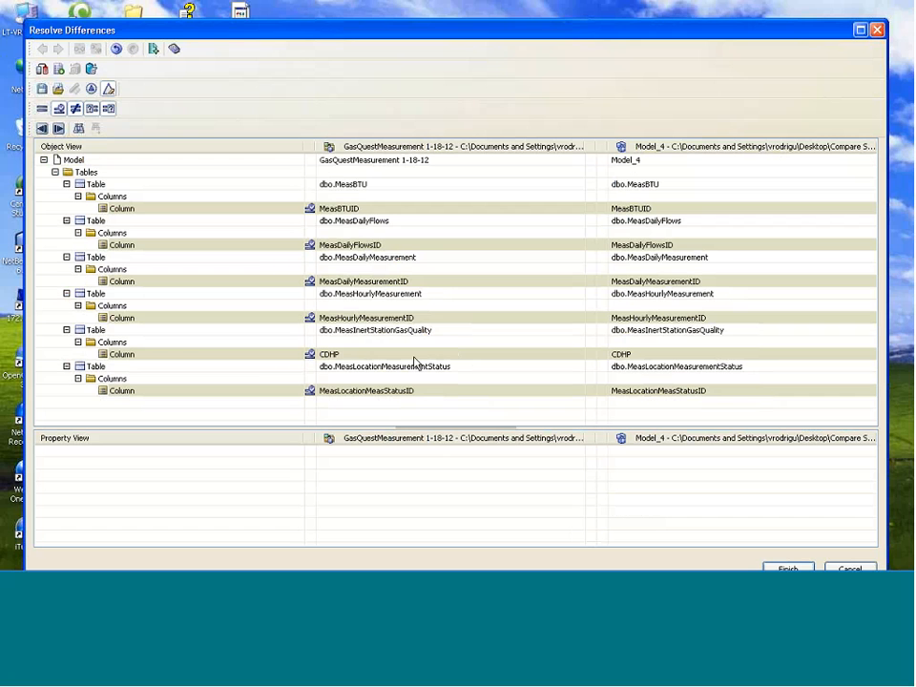
click(118, 50)
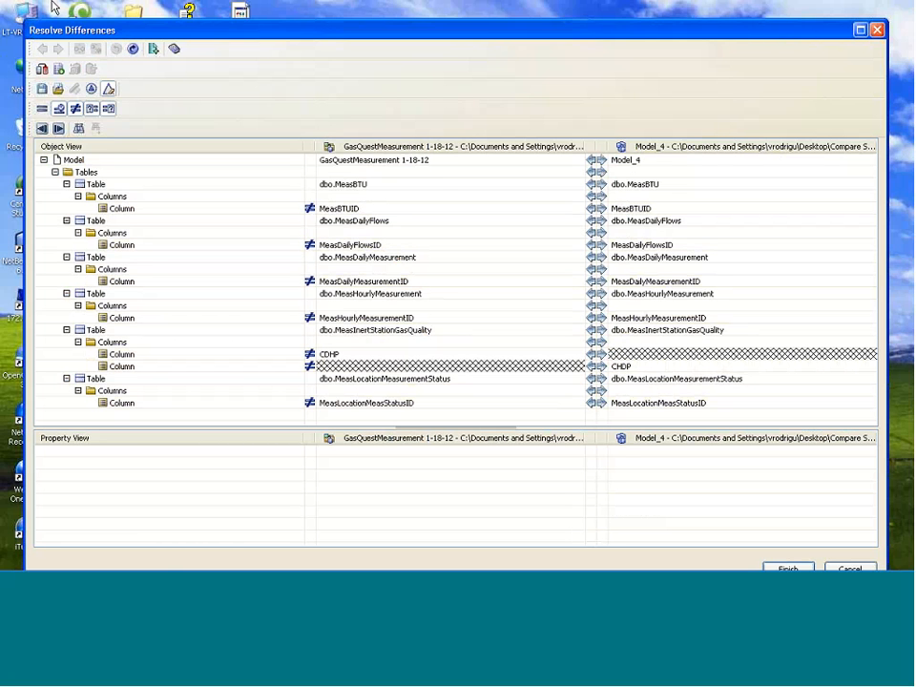
click(133, 50)
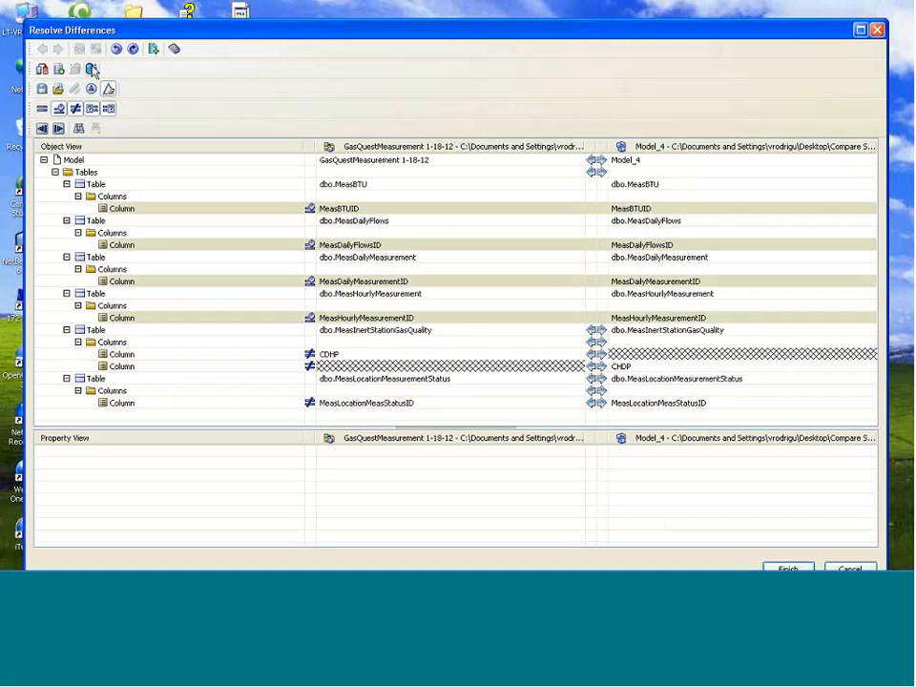
click(58, 109)
click(131, 52)
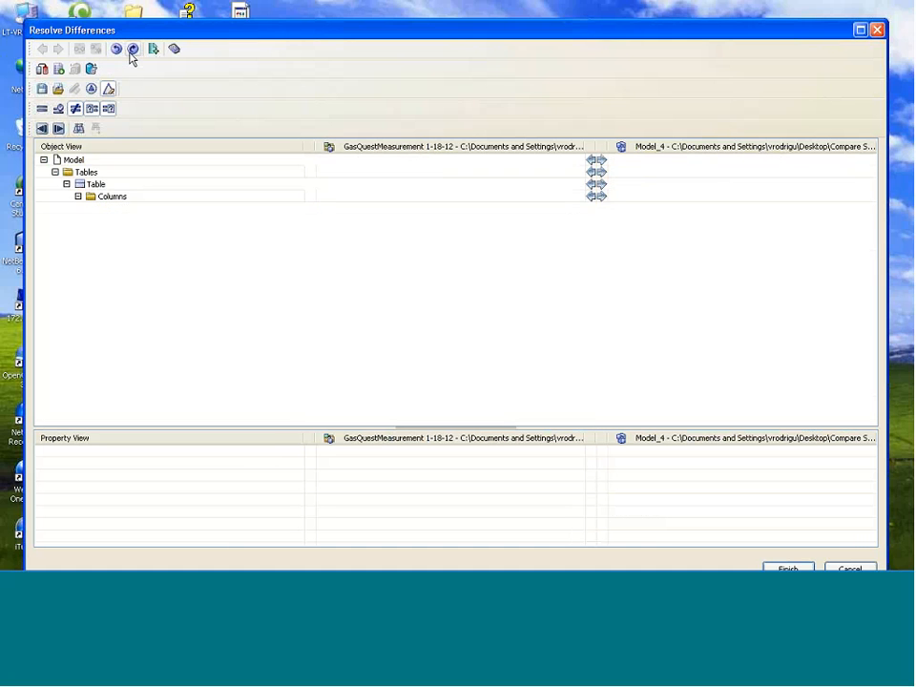
Undo the column resolutions again, redo all of them, and leave the Resolve Differences view
click(115, 52)
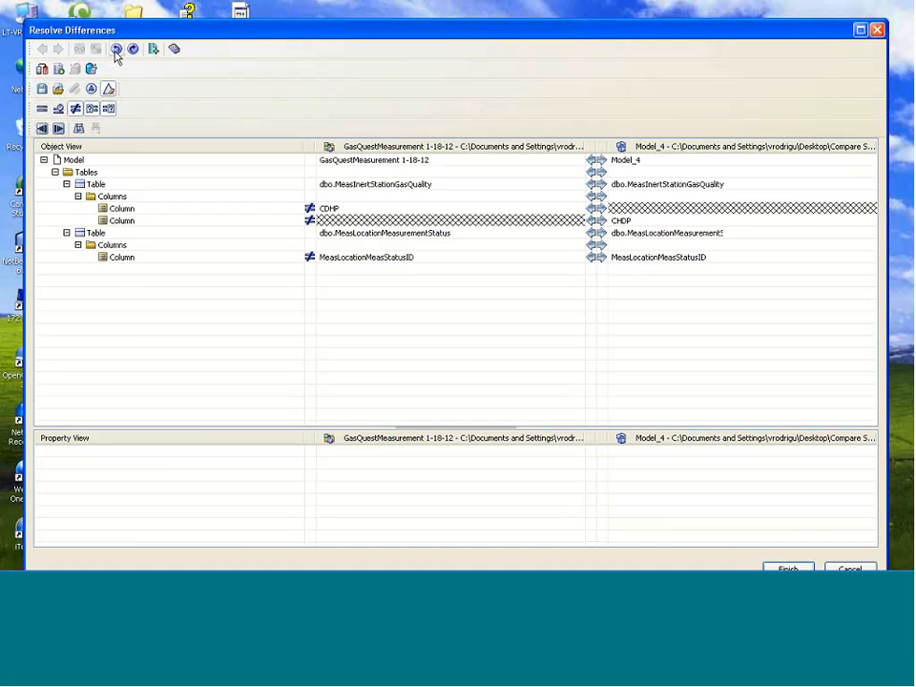
click(116, 52)
click(116, 52)
click(115, 52)
click(130, 52)
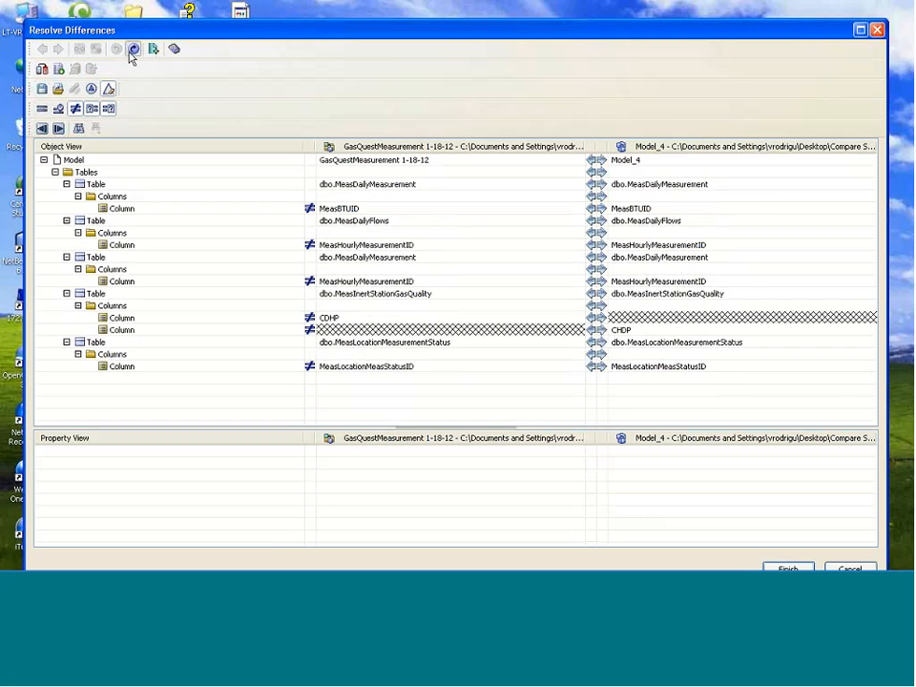
click(130, 52)
click(131, 52)
click(131, 52)
click(130, 52)
click(129, 53)
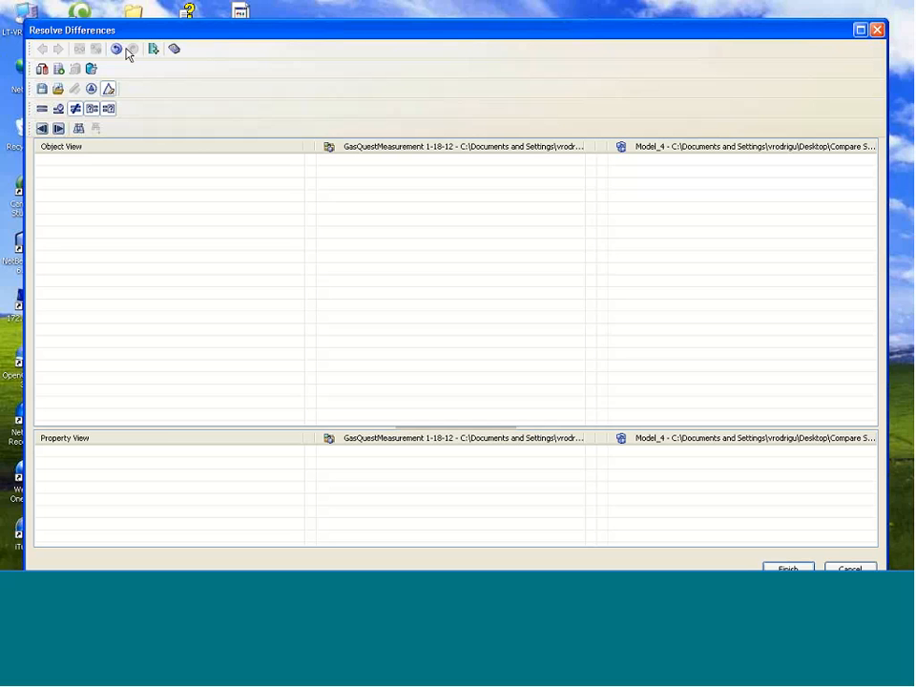
click(116, 49)
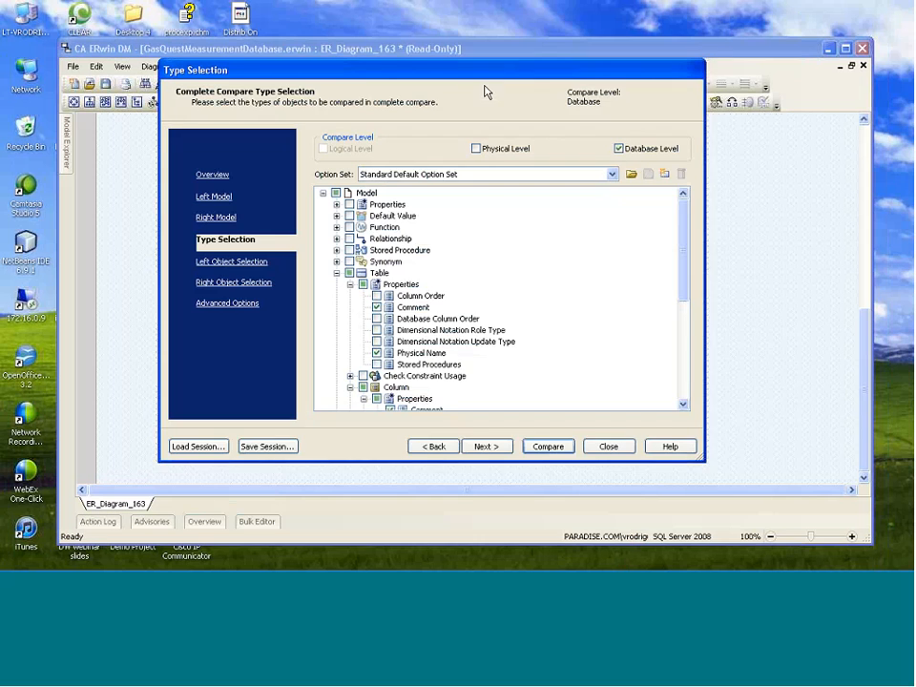
Close the Complete Compare wizard and close Model_4 without saving it
click(656, 439)
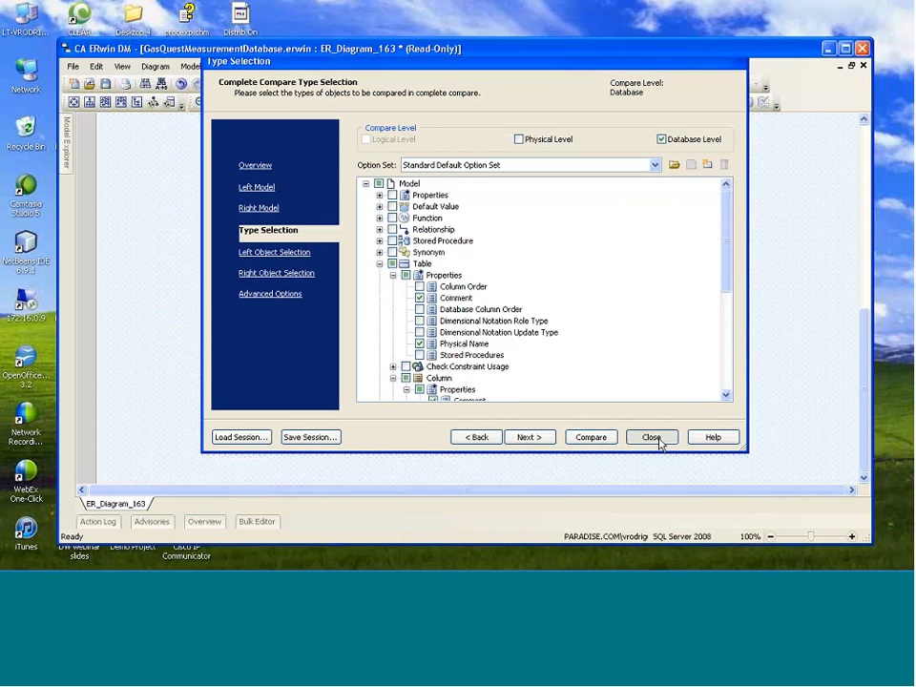
click(863, 67)
click(340, 298)
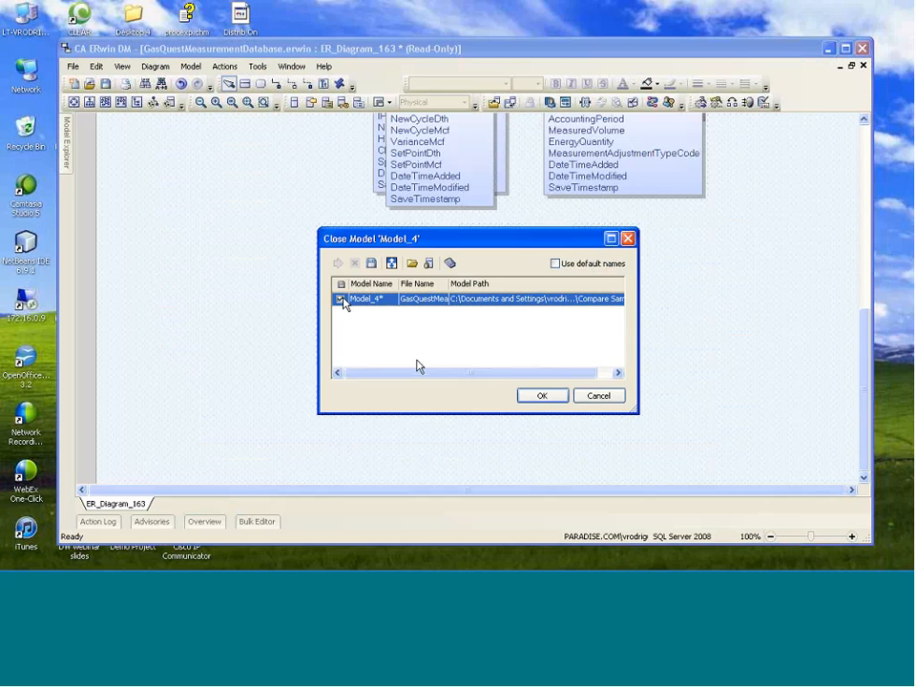
click(542, 395)
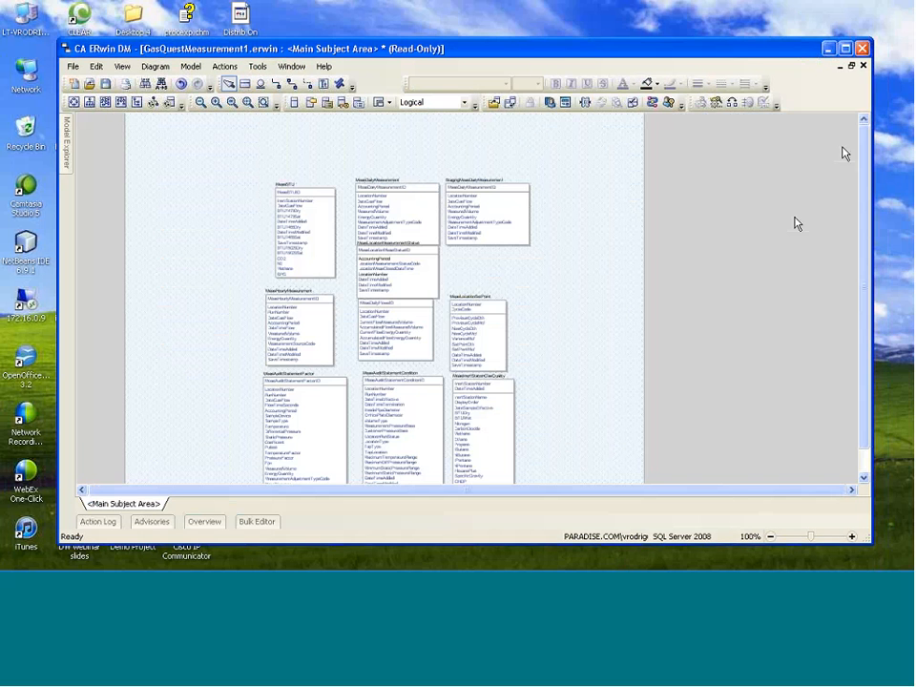
Close the GasQuestMeasurement 1-18-12 model without saving it and minimize the eMovies model window
click(863, 67)
click(339, 300)
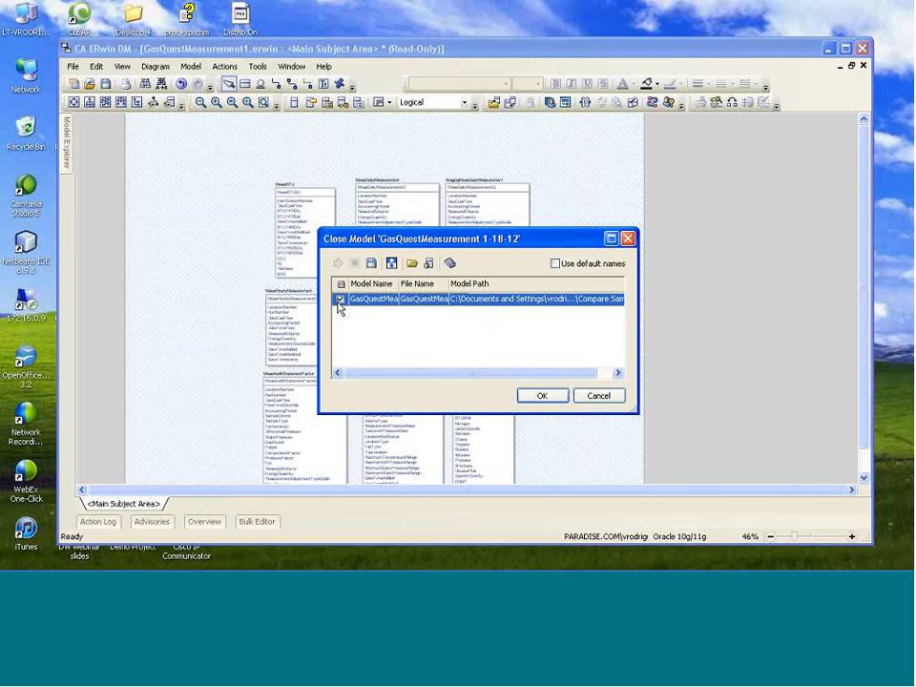
click(537, 399)
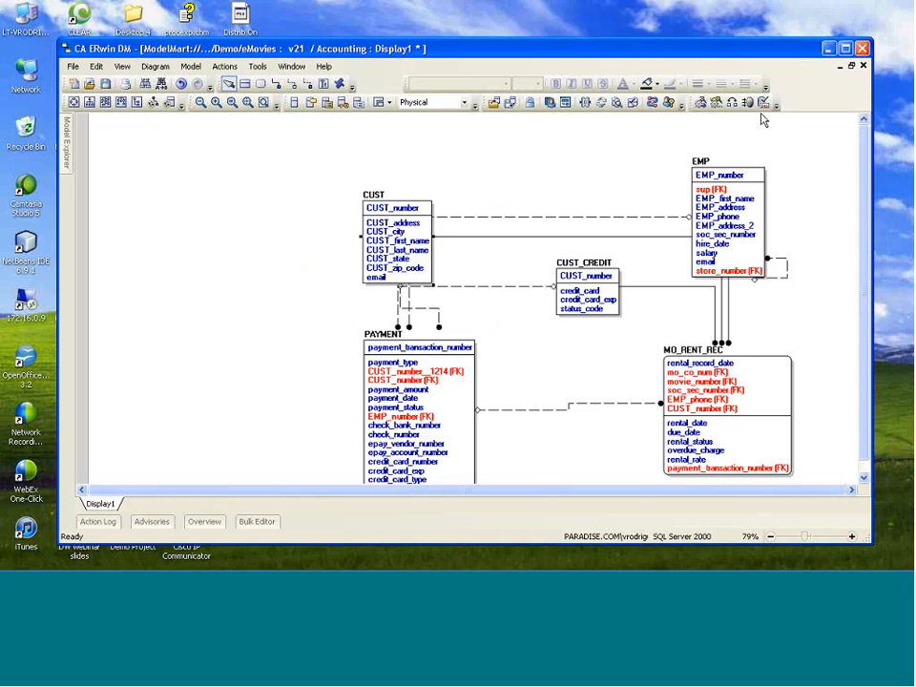
click(839, 66)
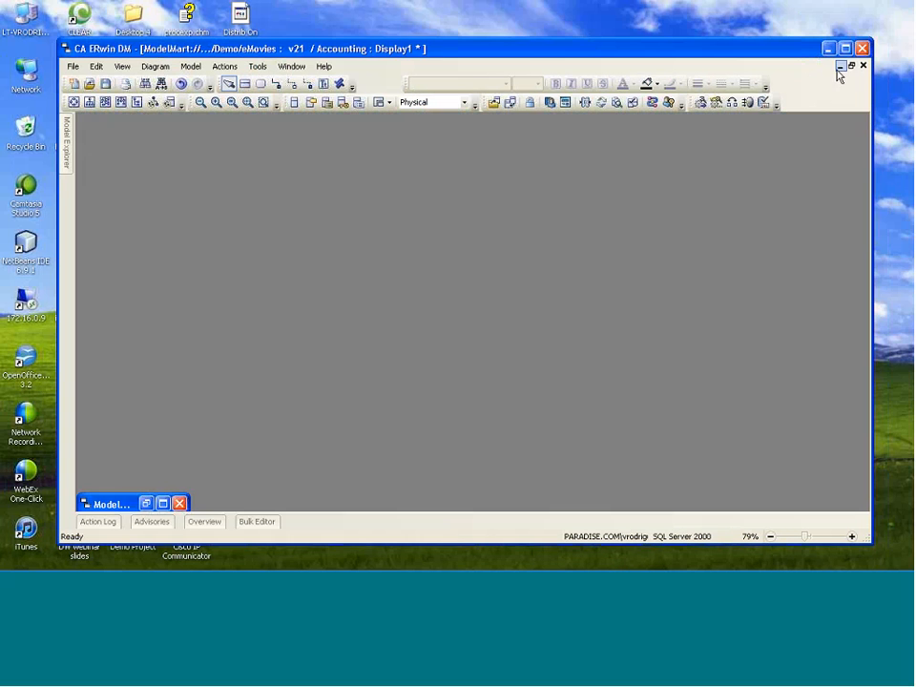
click(73, 66)
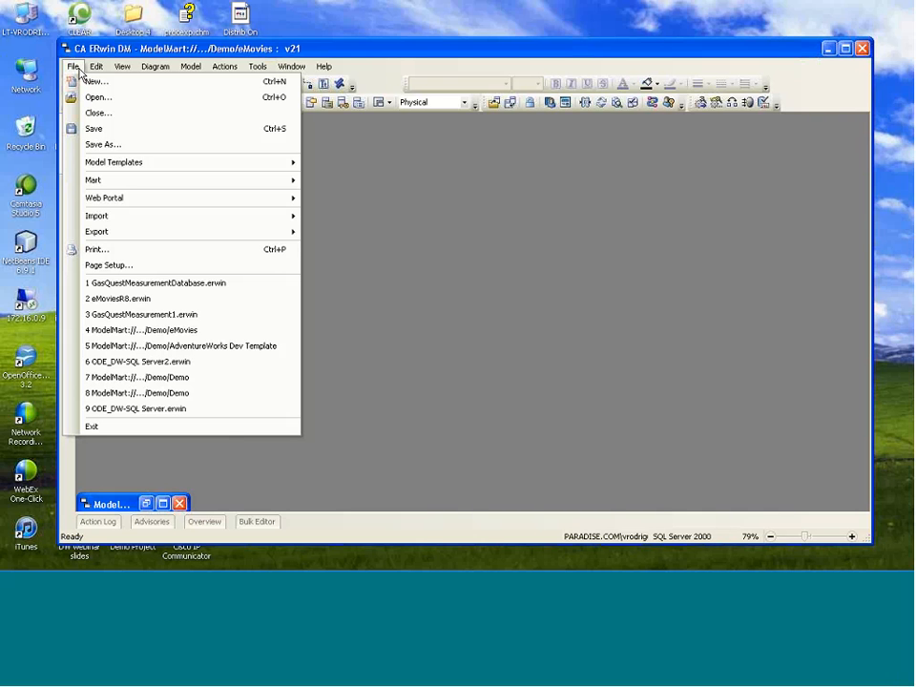
click(197, 53)
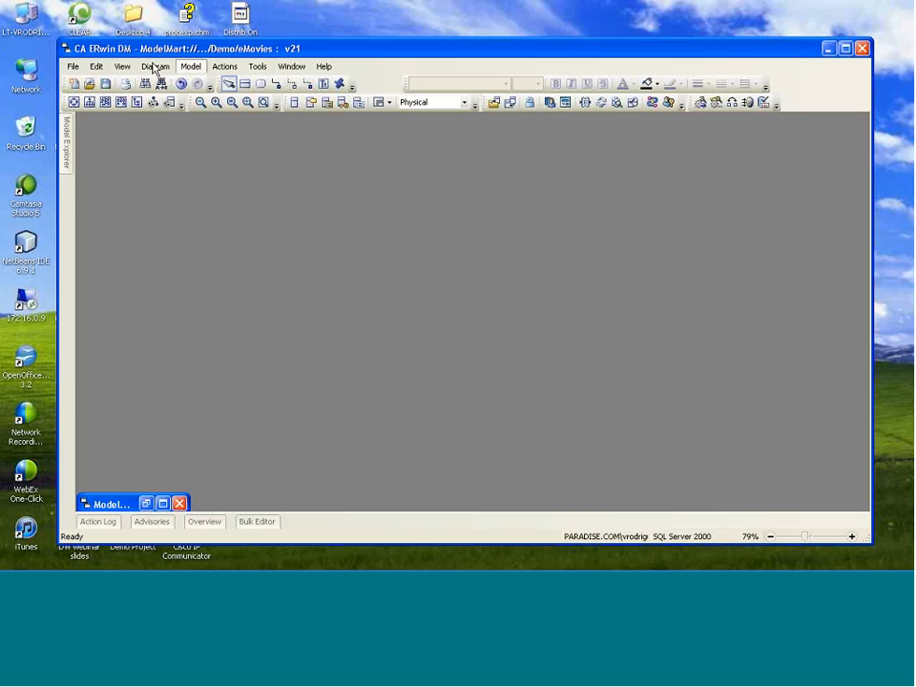
click(72, 67)
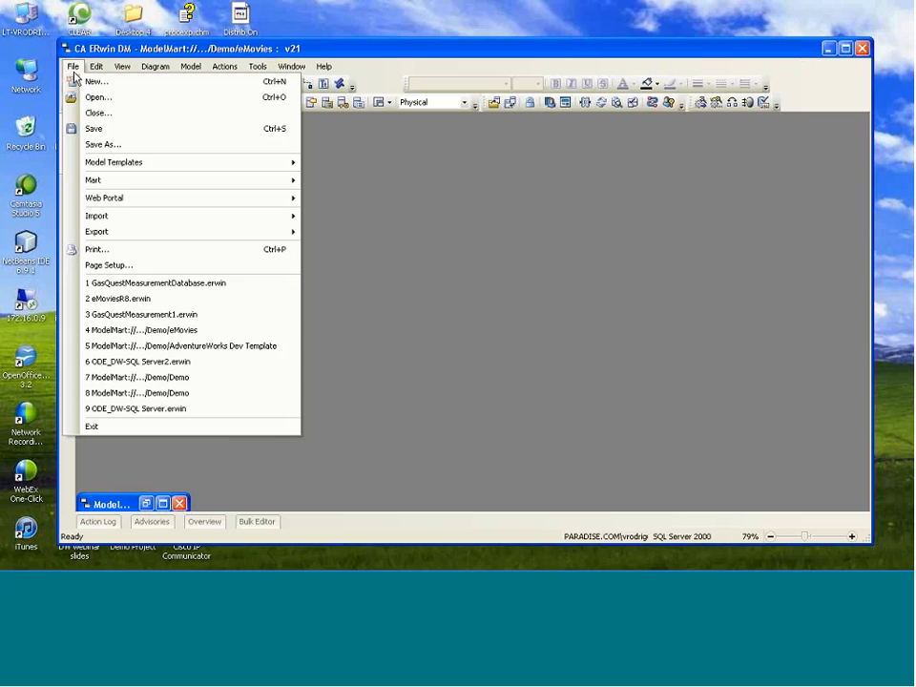
click(78, 96)
click(701, 121)
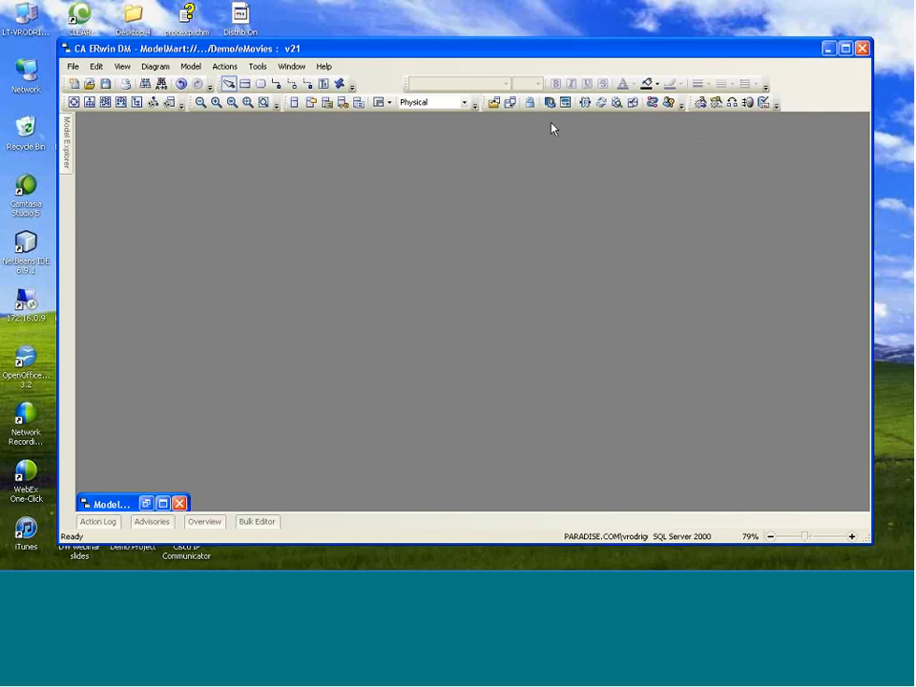
Create a blank Logical/Physical model targeting SQL Server 2005, and enlarge and reposition its diagram window
click(72, 67)
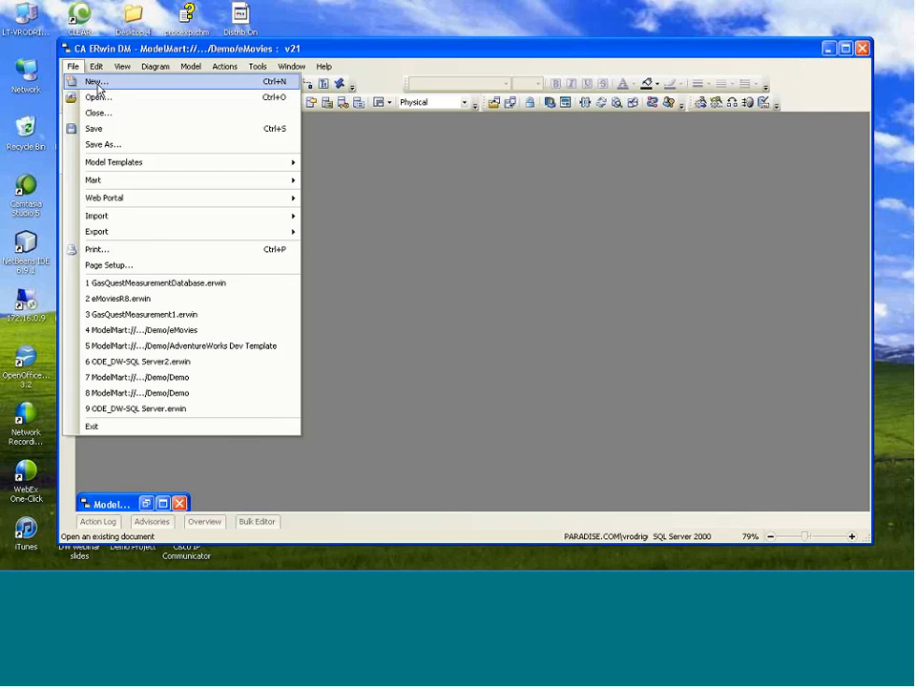
click(88, 82)
click(520, 183)
drag(526, 151, 497, 127)
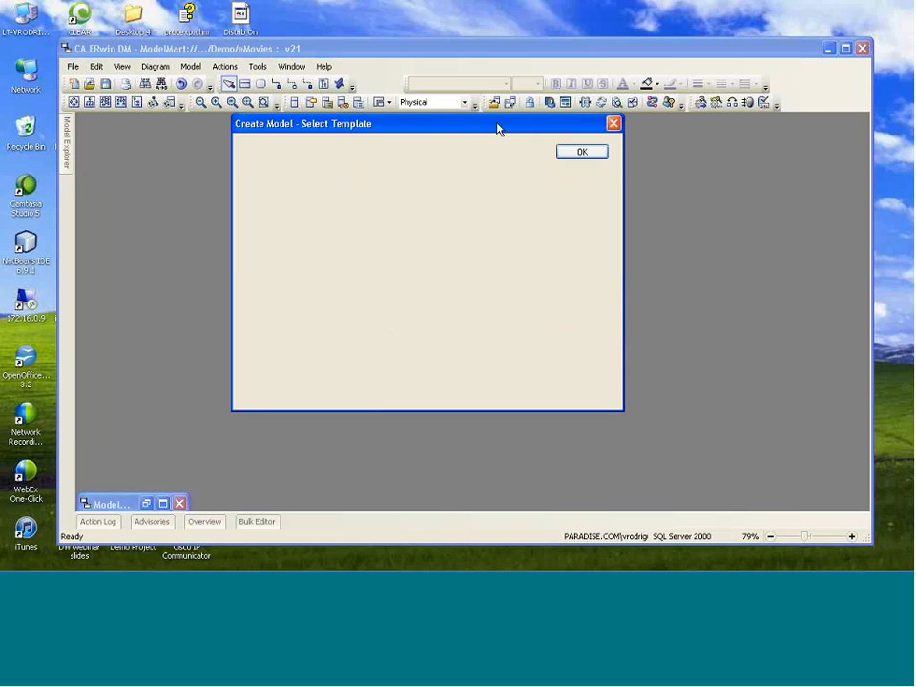
click(382, 363)
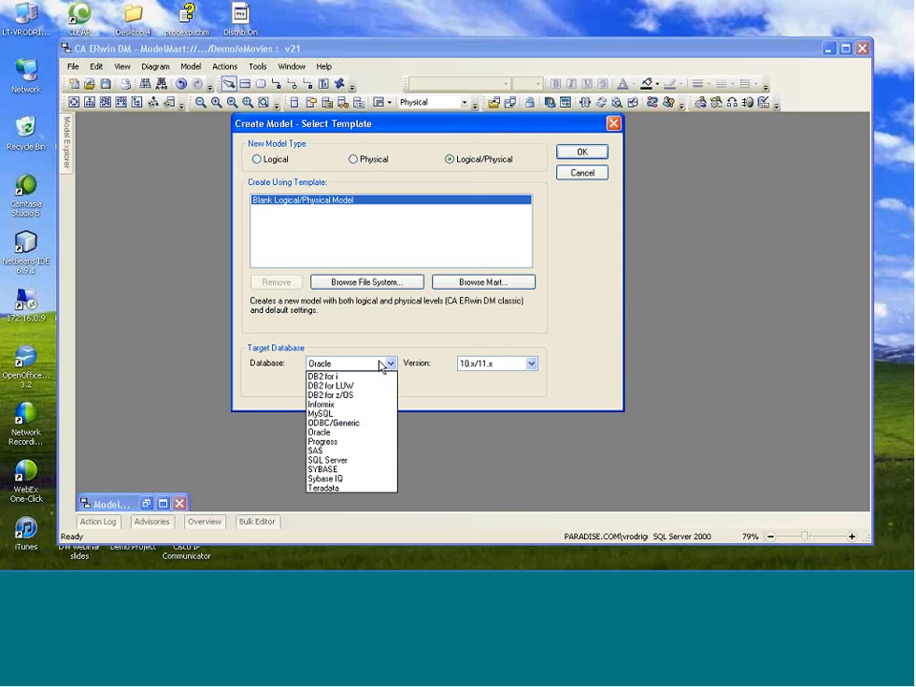
click(359, 461)
click(497, 363)
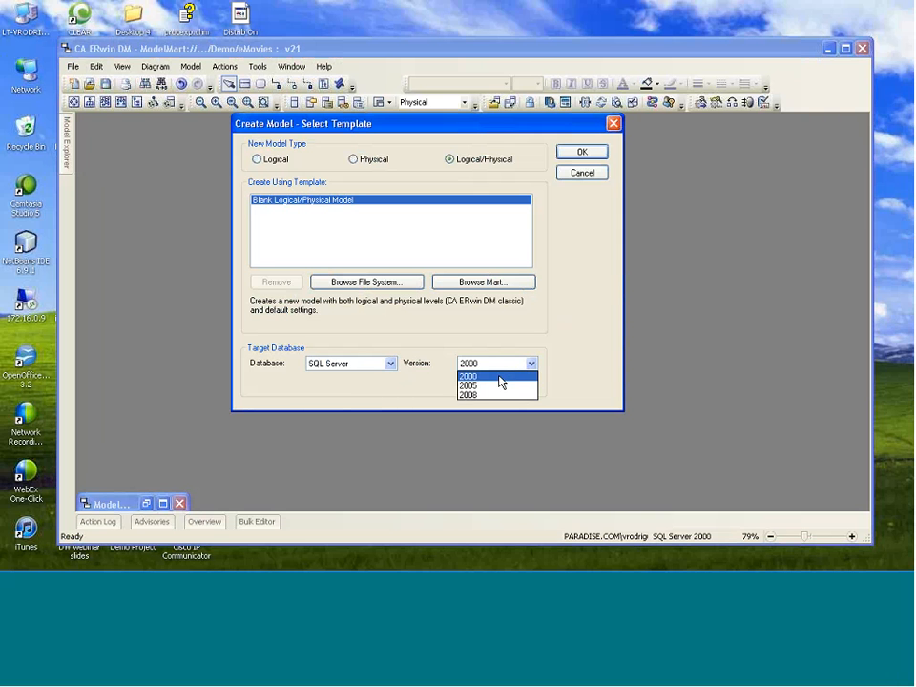
click(496, 386)
drag(423, 126, 460, 137)
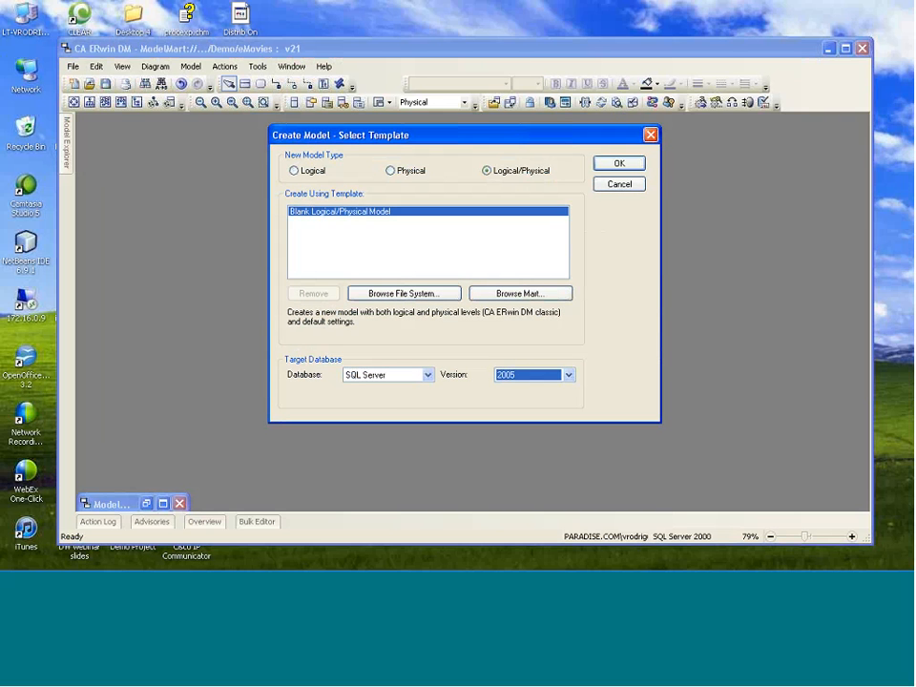
click(615, 164)
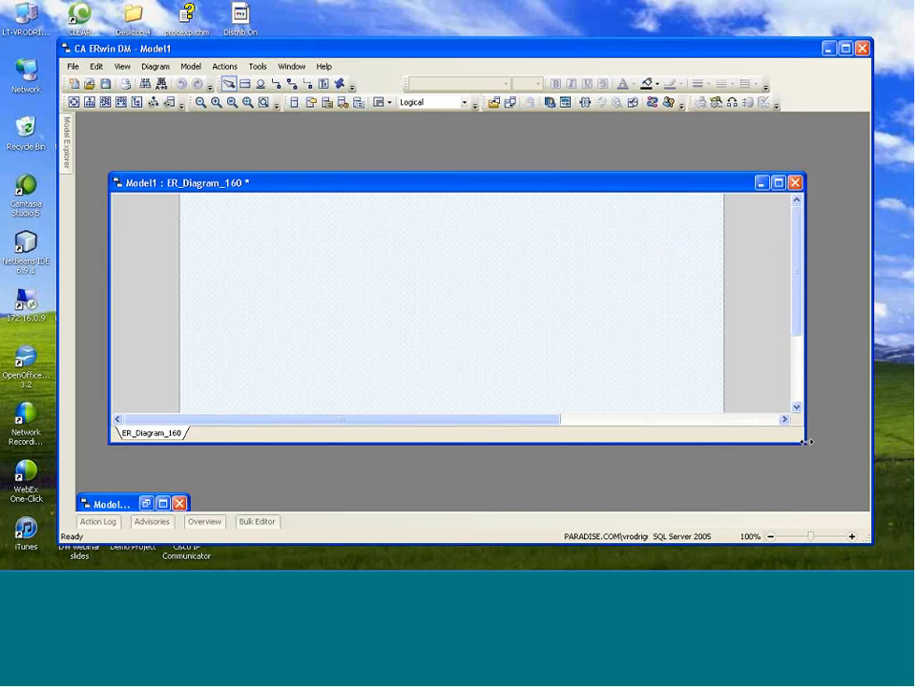
drag(804, 442, 845, 510)
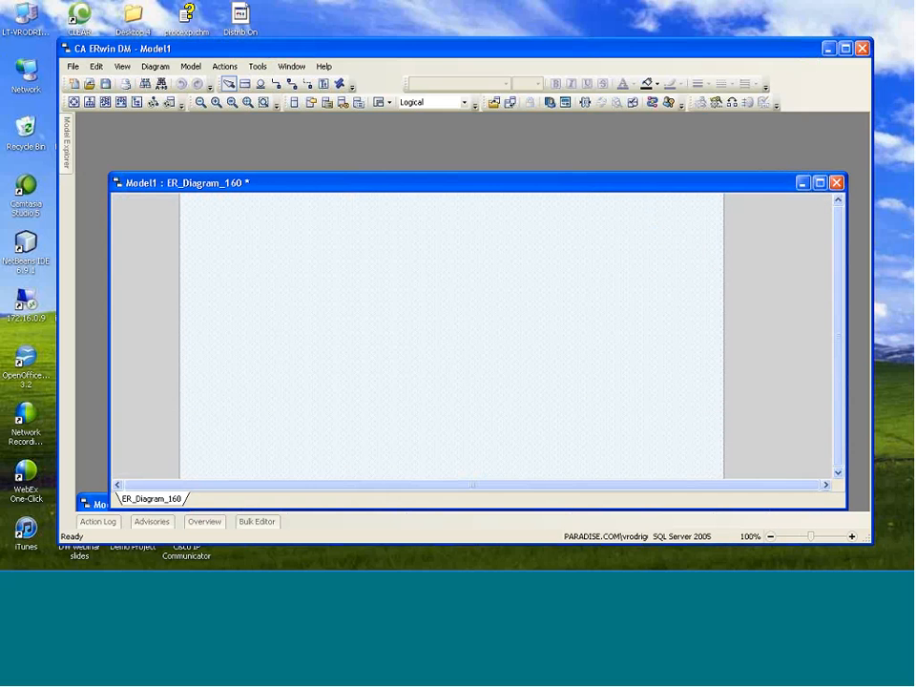
drag(638, 184, 606, 132)
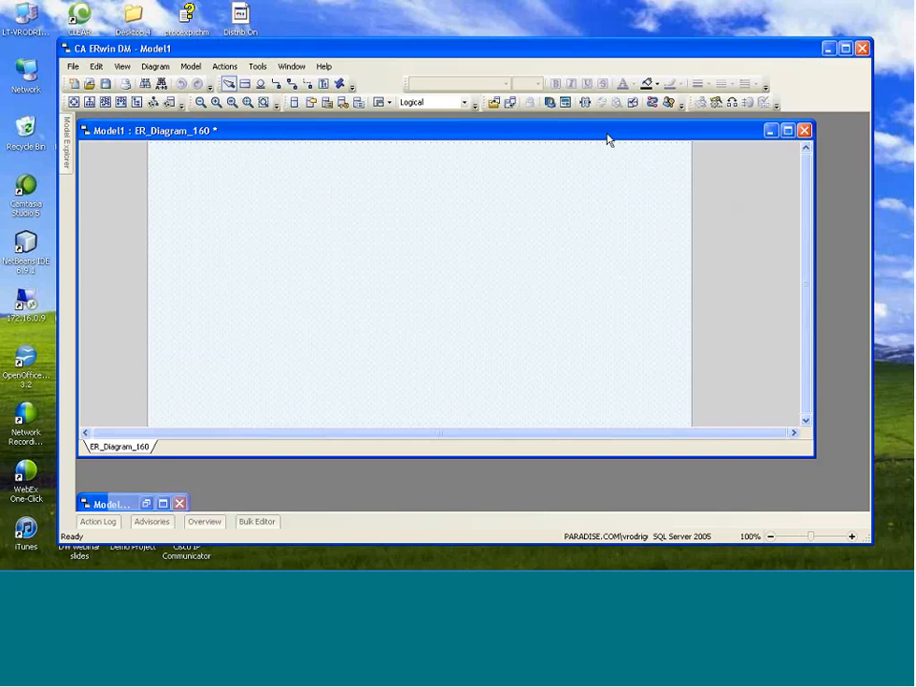
Start Complete Compare and load the right model from Database / Script with demand loading allowed
click(218, 71)
click(266, 150)
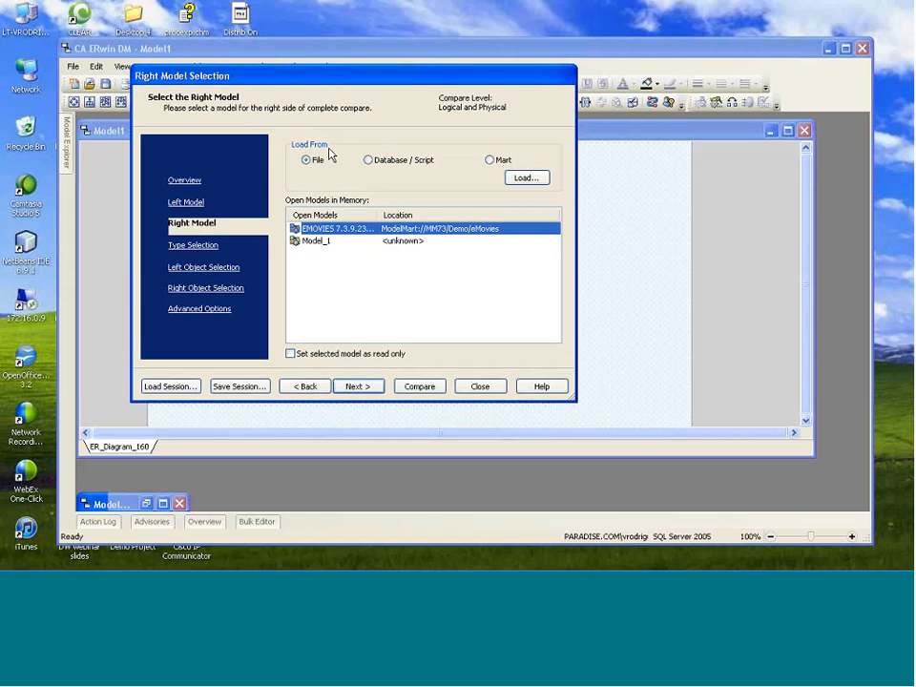
click(385, 162)
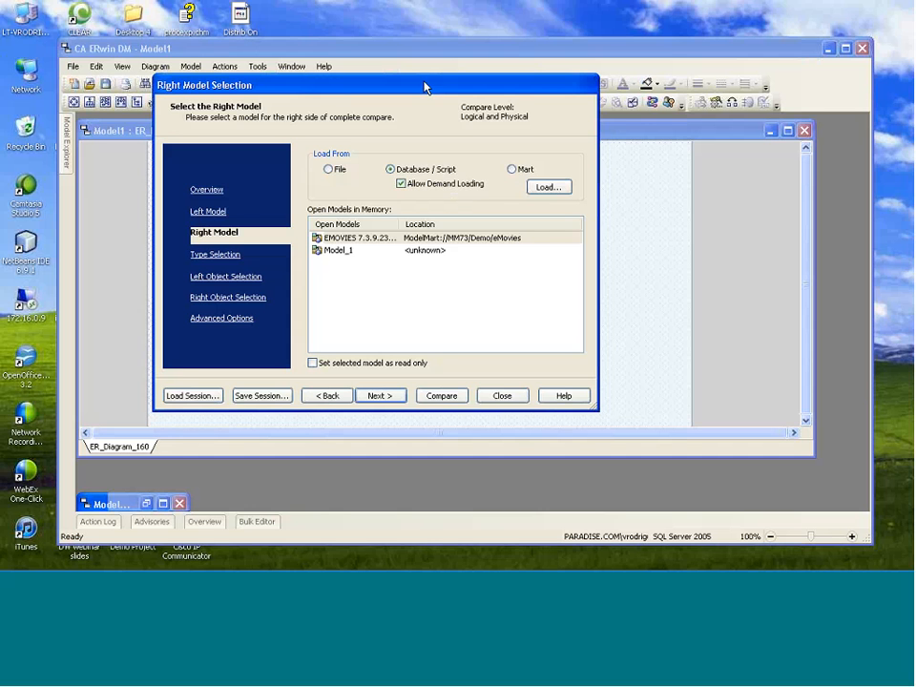
drag(425, 87, 446, 86)
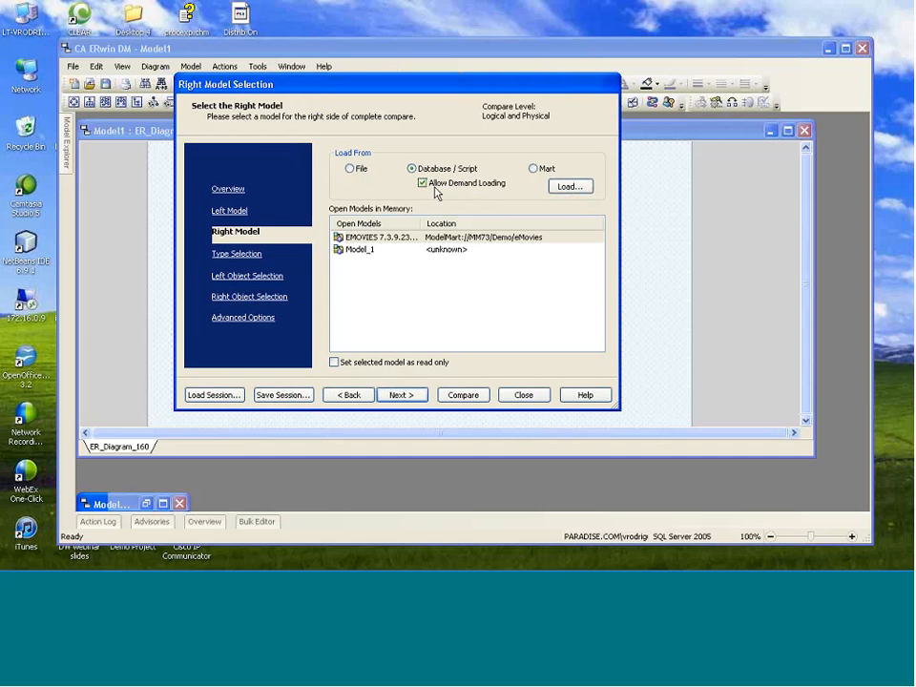
click(568, 191)
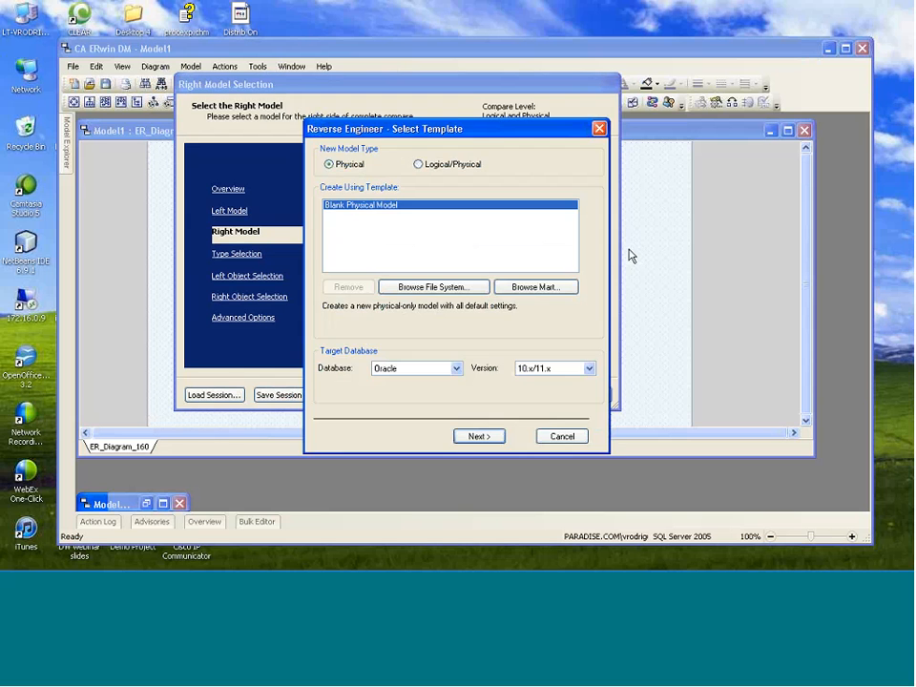
Set up the reverse-engineered model as a blank Logical/Physical model targeting SQL Server 2005
drag(458, 127, 438, 85)
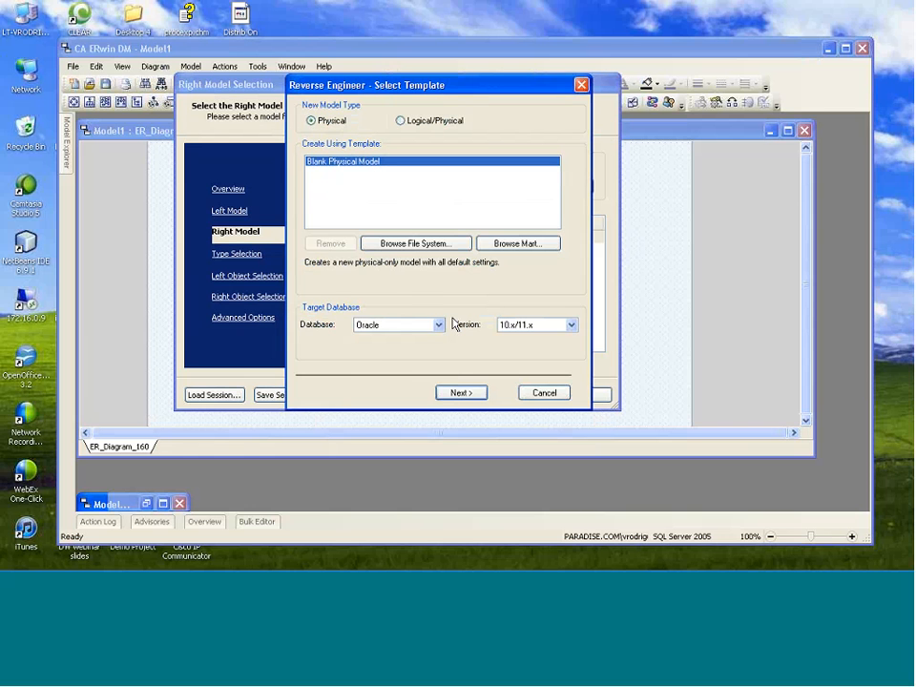
click(436, 324)
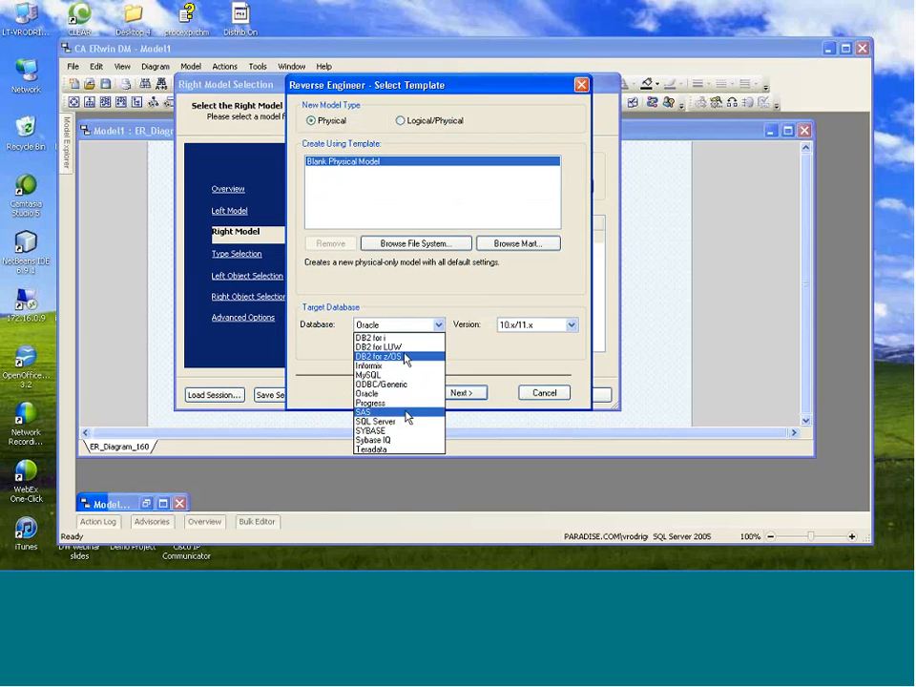
click(401, 421)
click(571, 325)
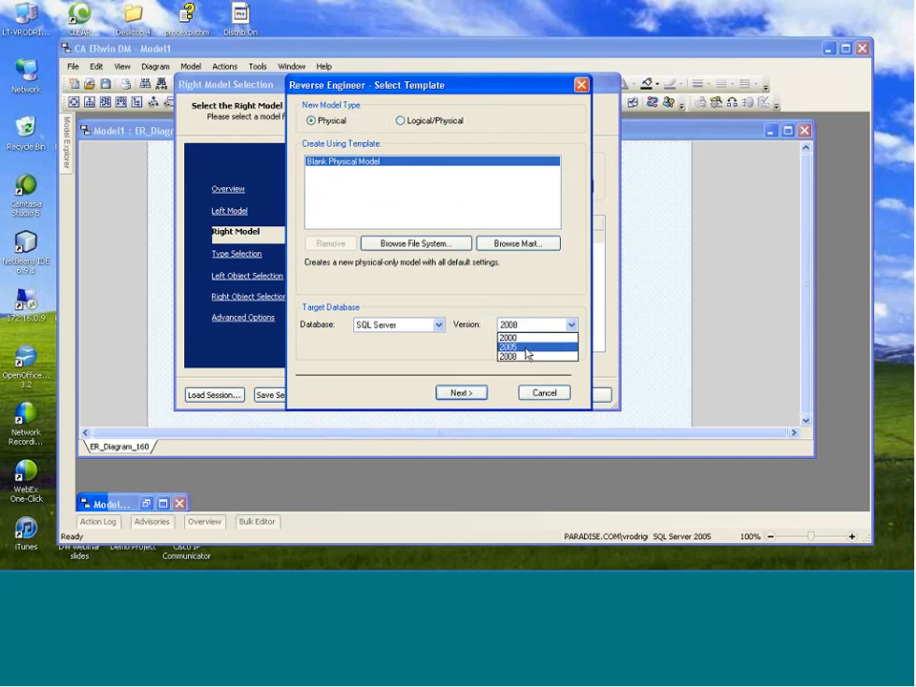
click(525, 343)
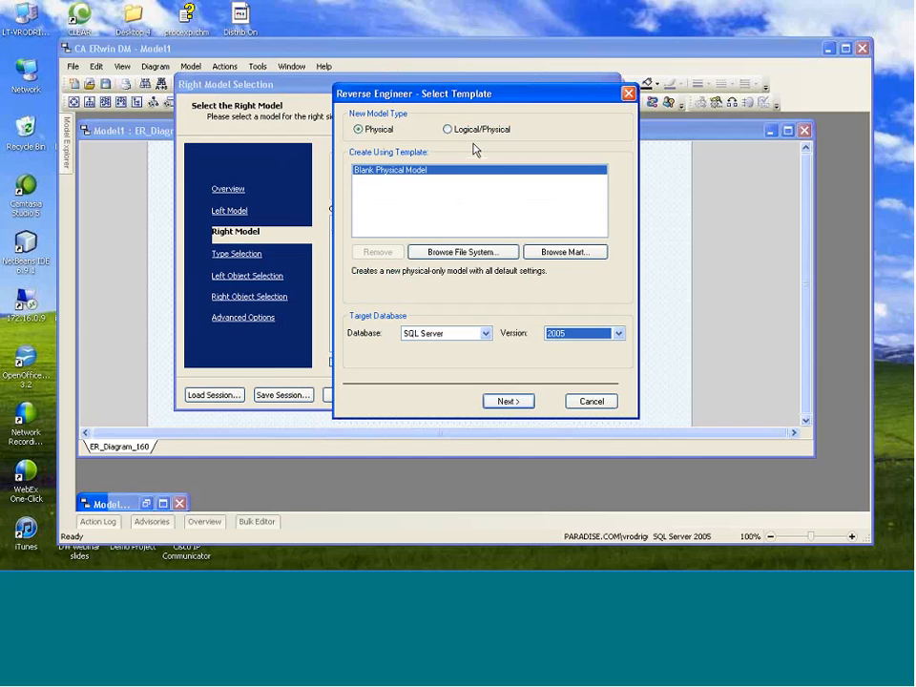
click(472, 128)
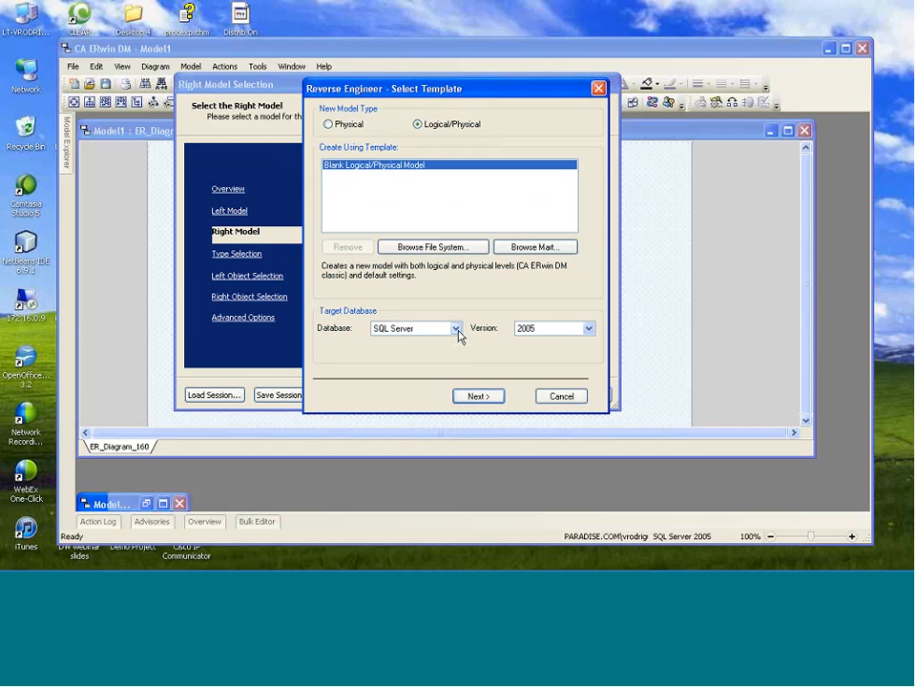
click(508, 400)
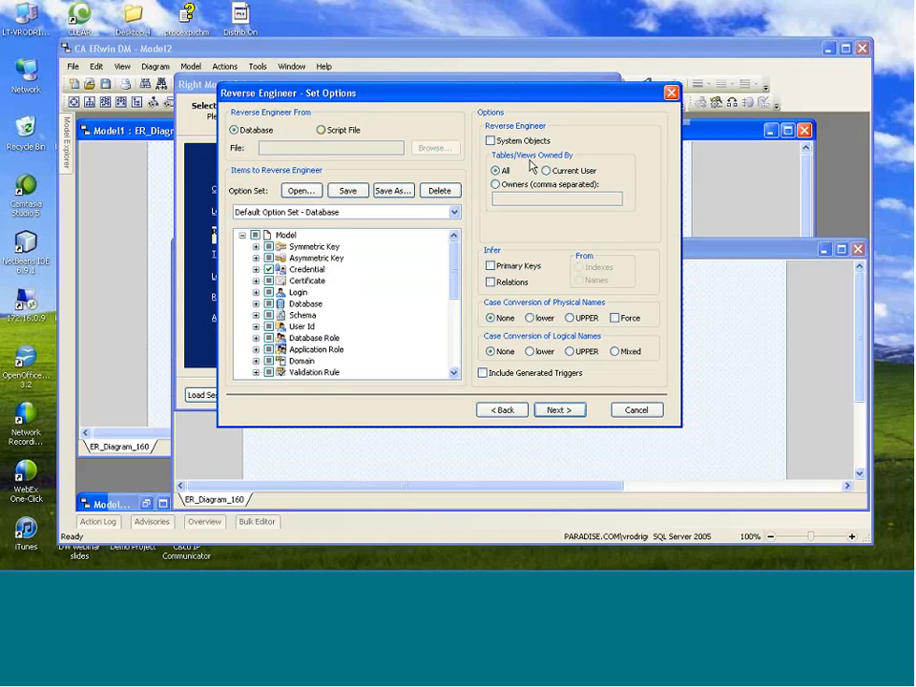
Keep the default reverse engineering options and connect to the AdventureWorks database, entering the account password
click(567, 410)
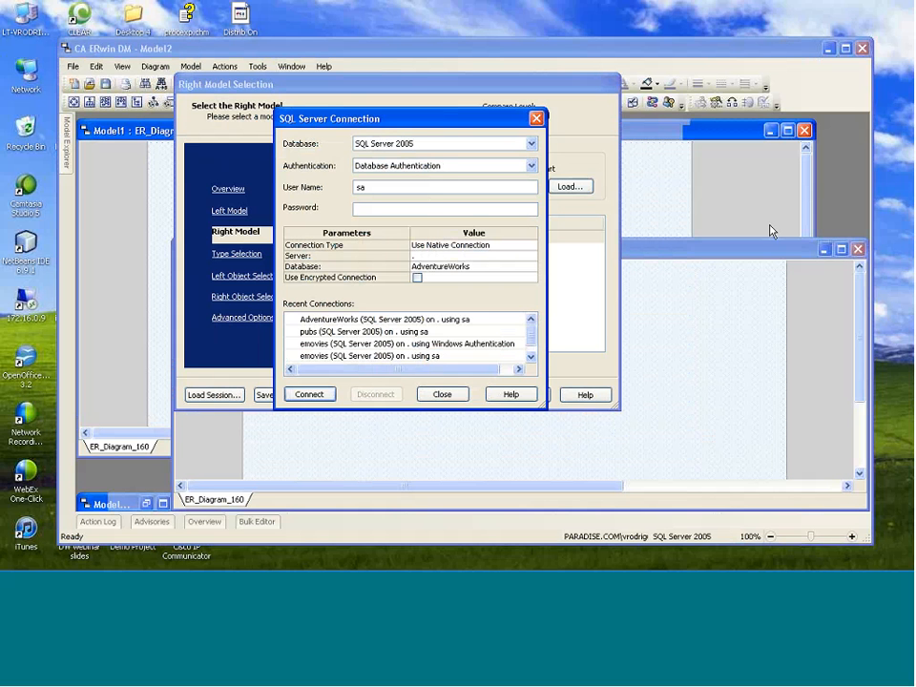
text(****)
click(308, 395)
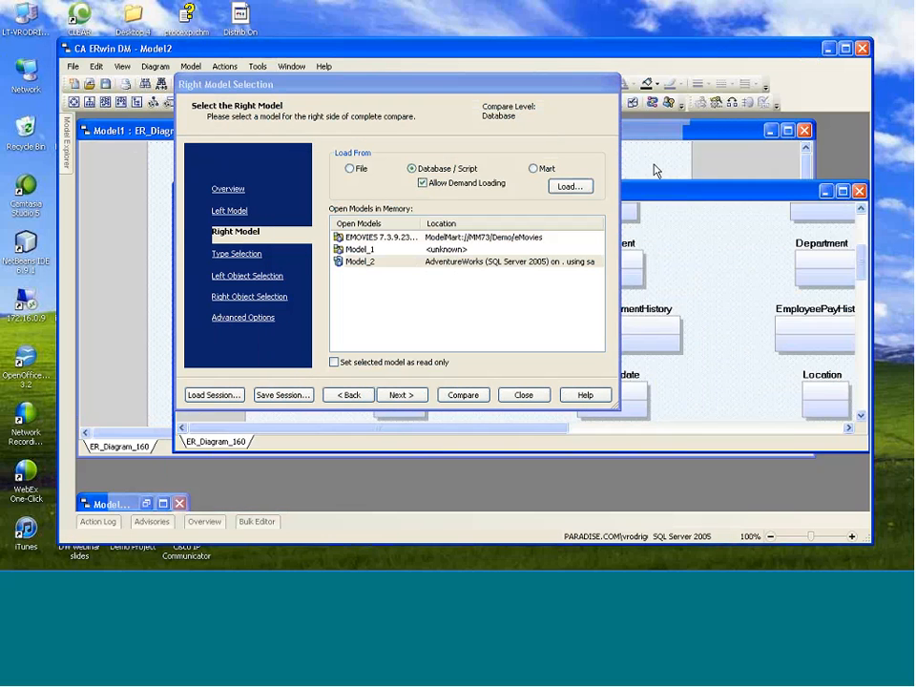
drag(449, 88, 254, 79)
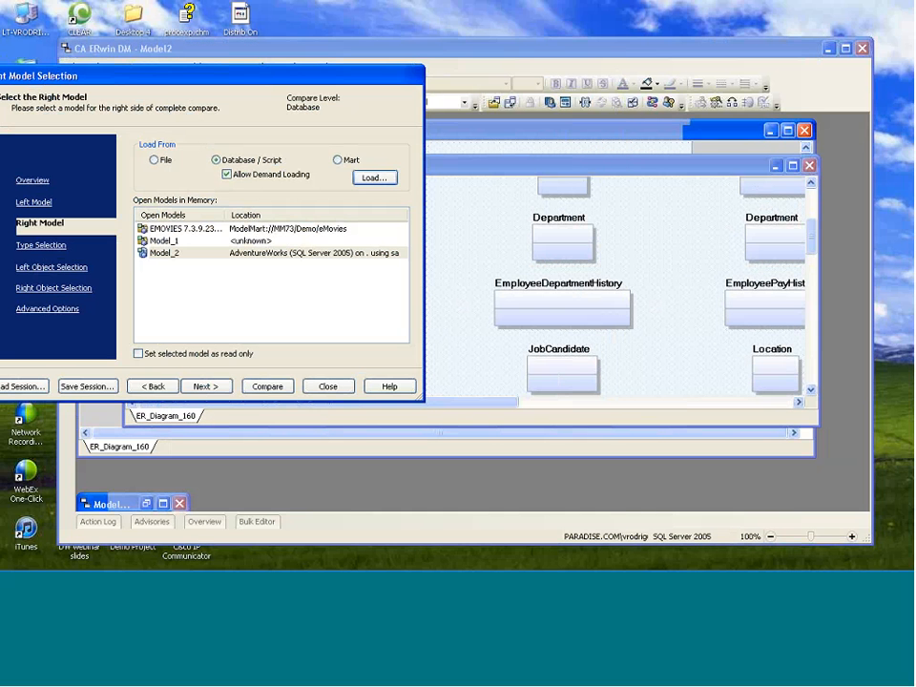
drag(272, 84, 519, 129)
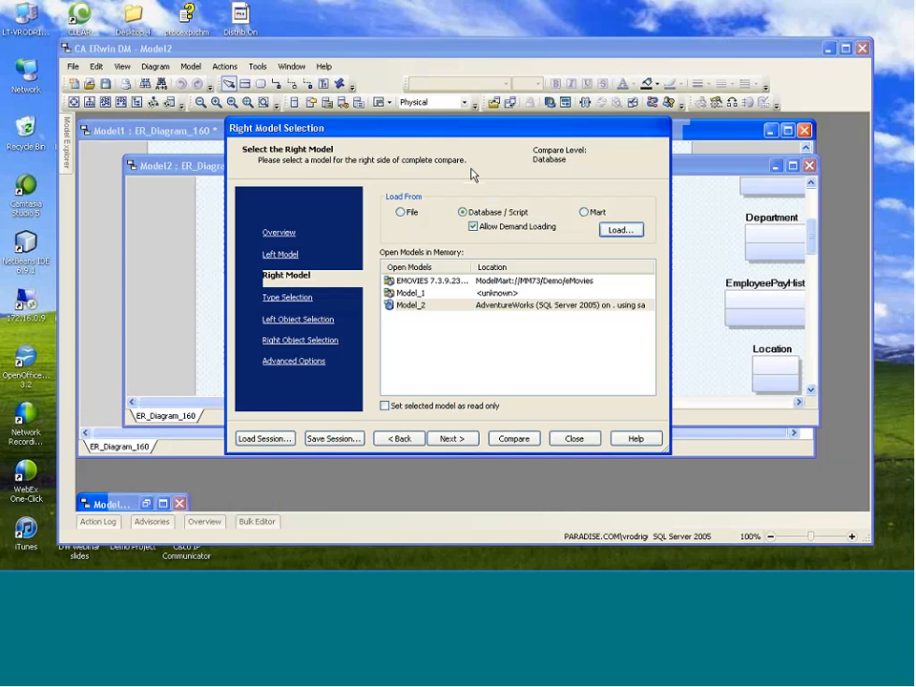
Load the Demo CC Filtered.xml option set as the object types for the comparison
click(311, 298)
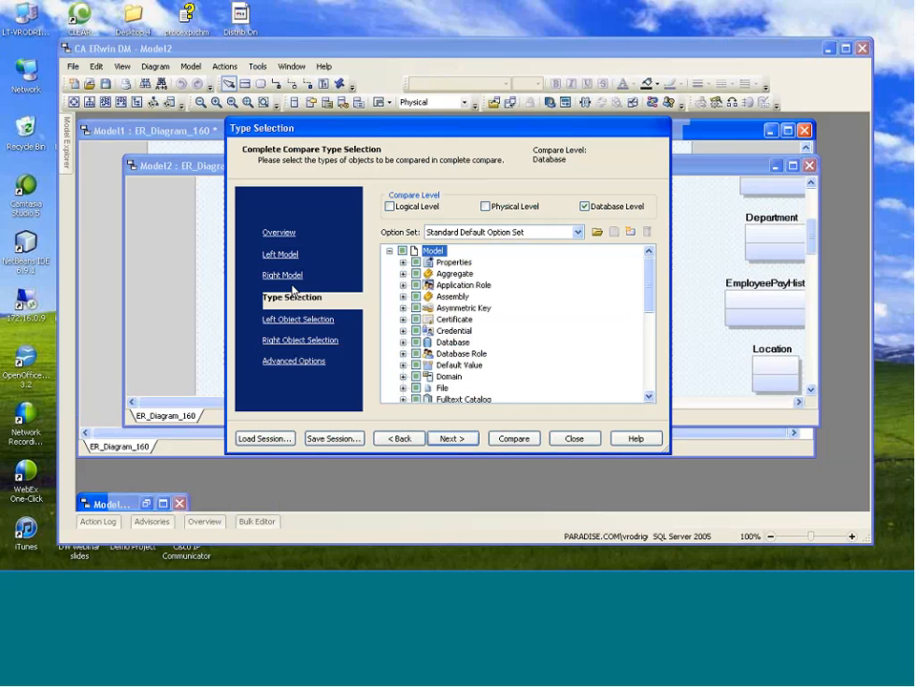
click(630, 232)
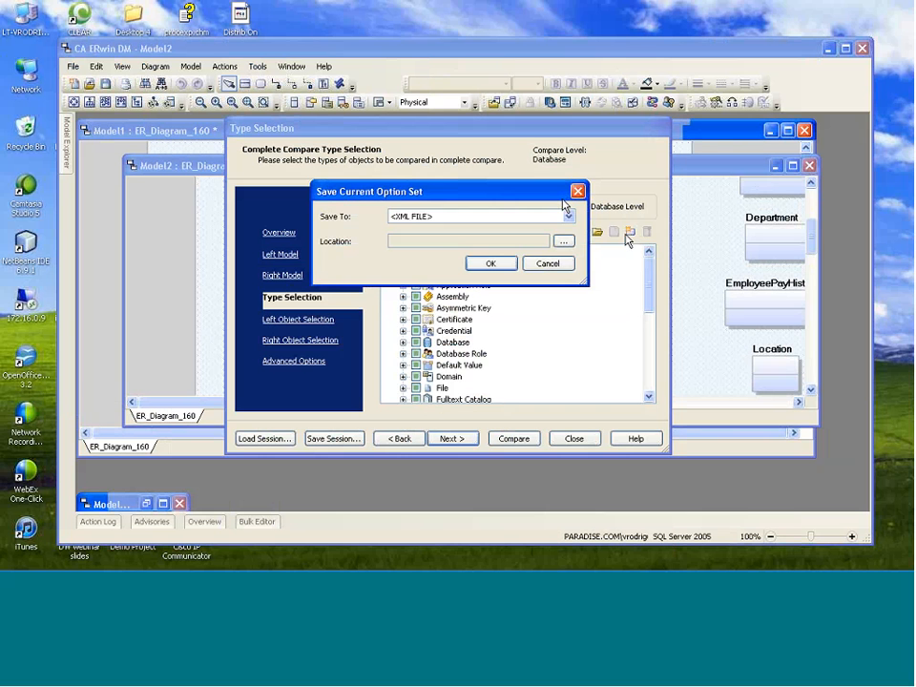
click(570, 263)
click(597, 231)
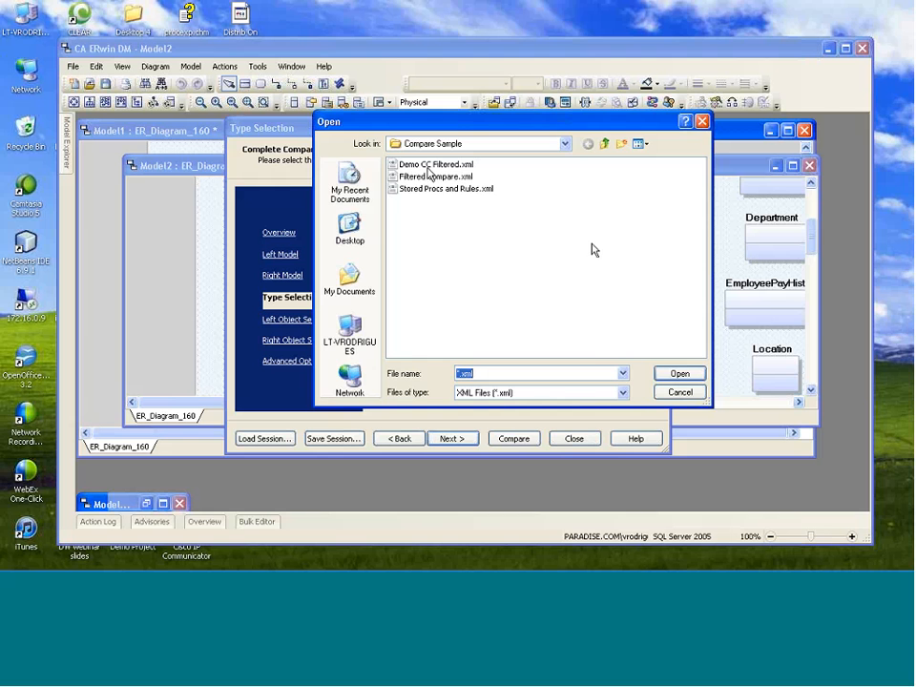
double_click(435, 165)
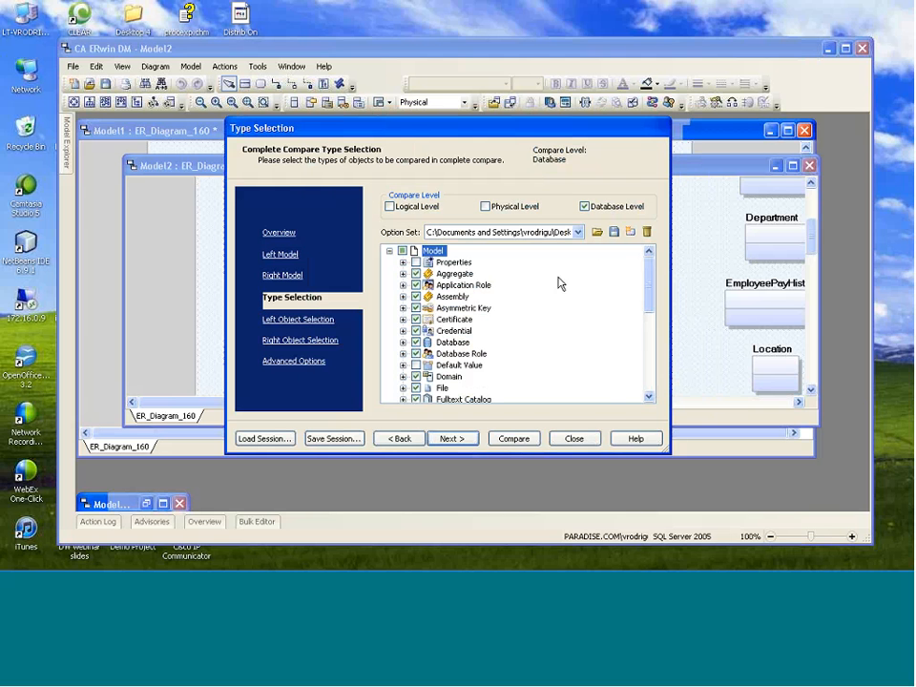
Examine the left model's object selection, including the schema sets and the selected objects of Model_1
click(318, 323)
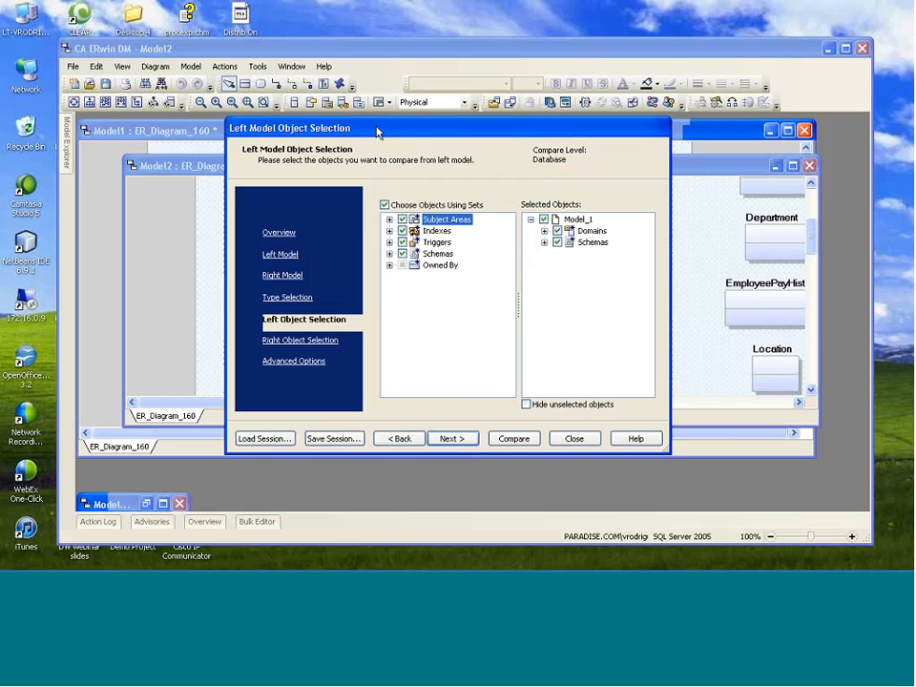
drag(377, 130, 338, 98)
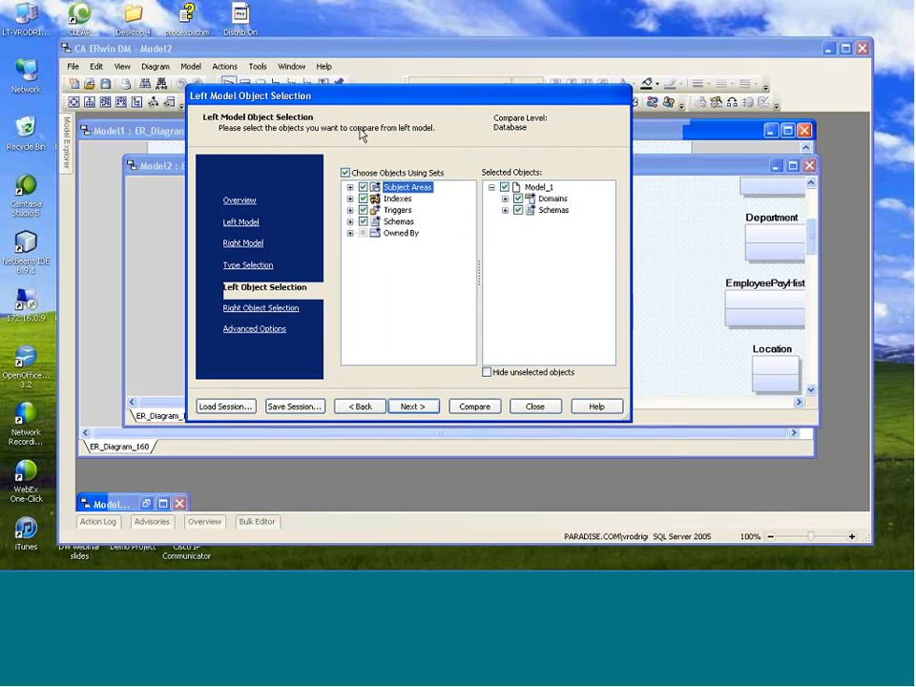
click(349, 221)
scroll(470, 246, up, 1)
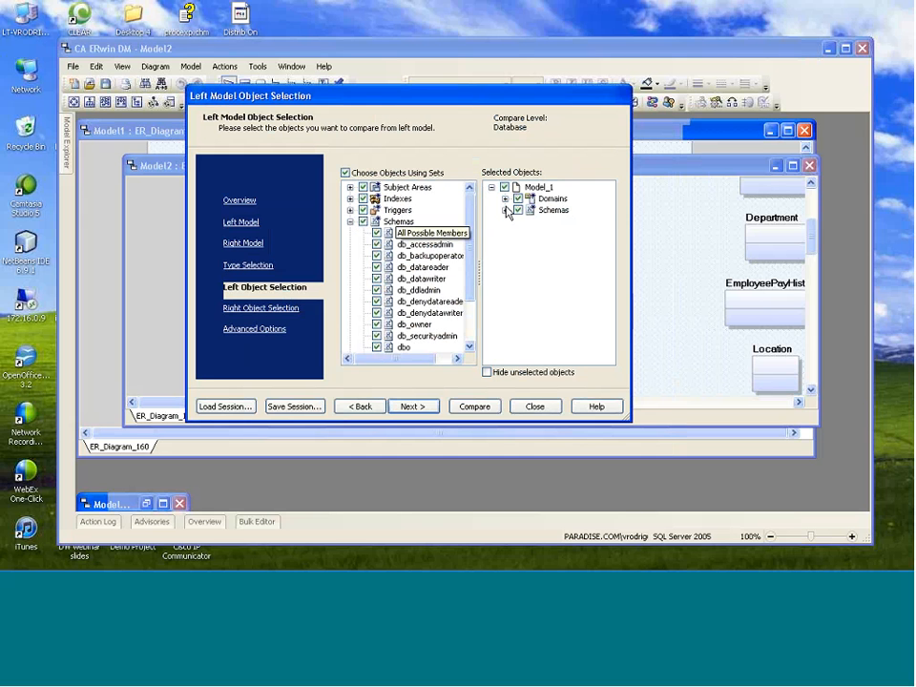
click(504, 210)
click(506, 188)
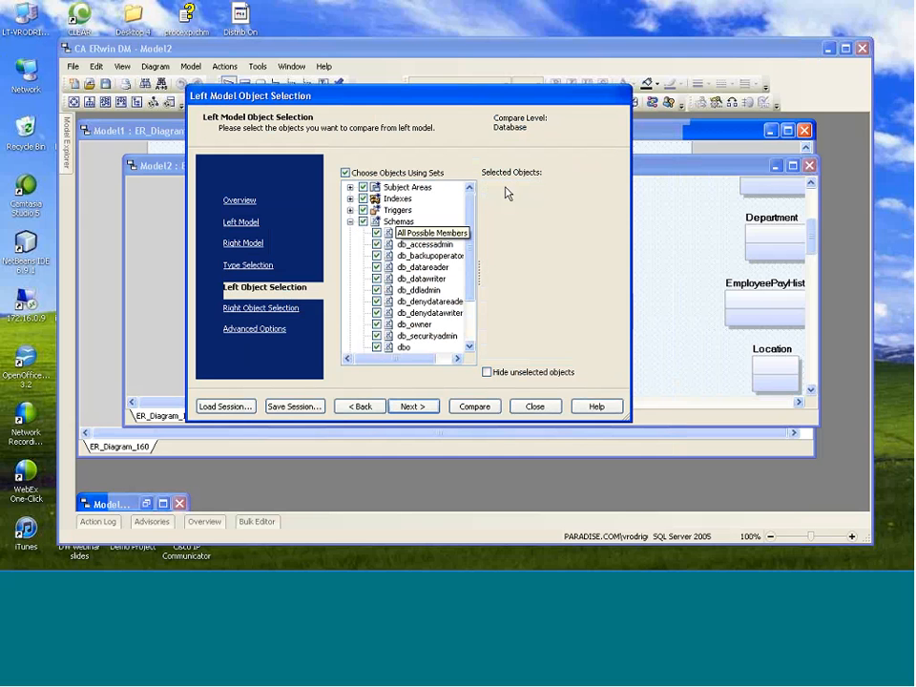
click(350, 221)
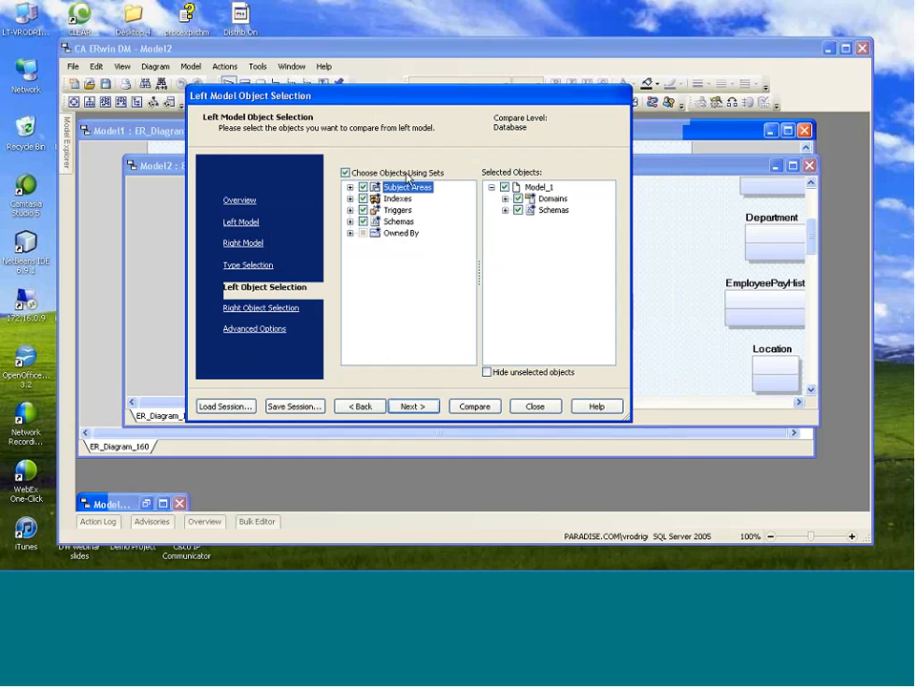
Limit the right model's schema sets to Person only and list the tables among its selected objects
click(282, 310)
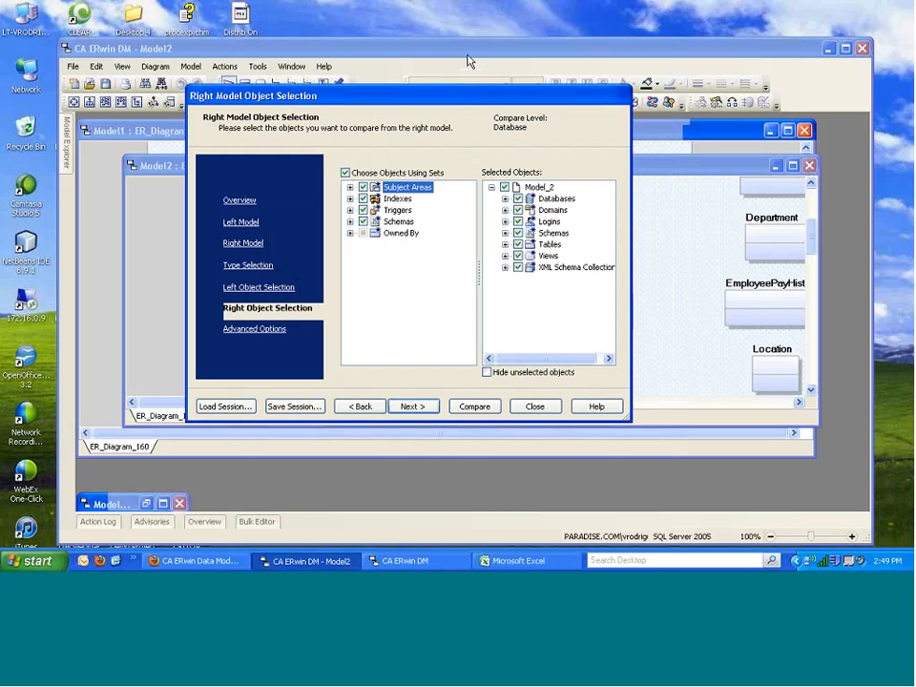
drag(487, 95, 506, 92)
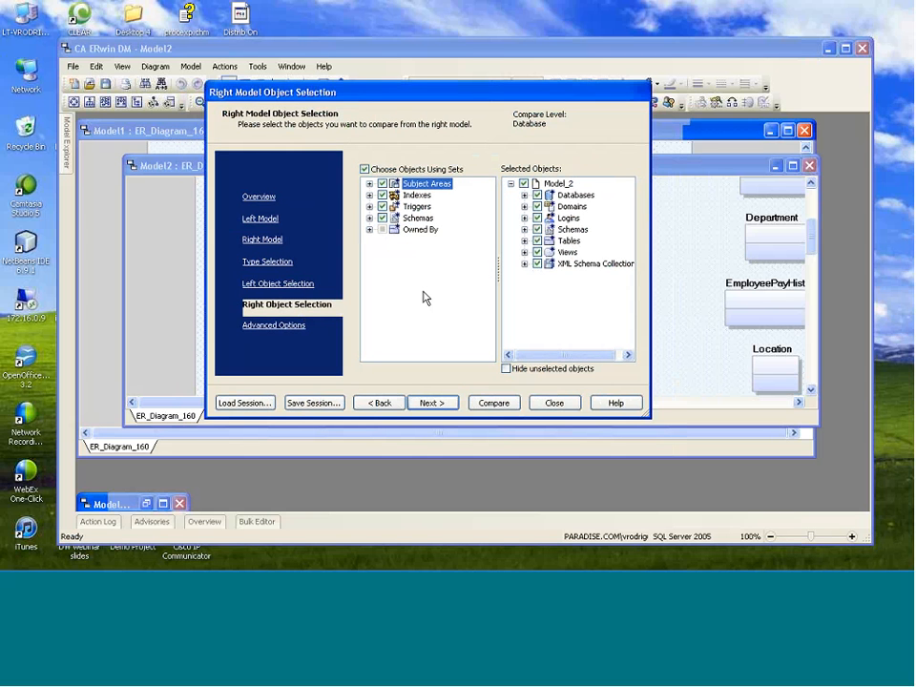
click(369, 218)
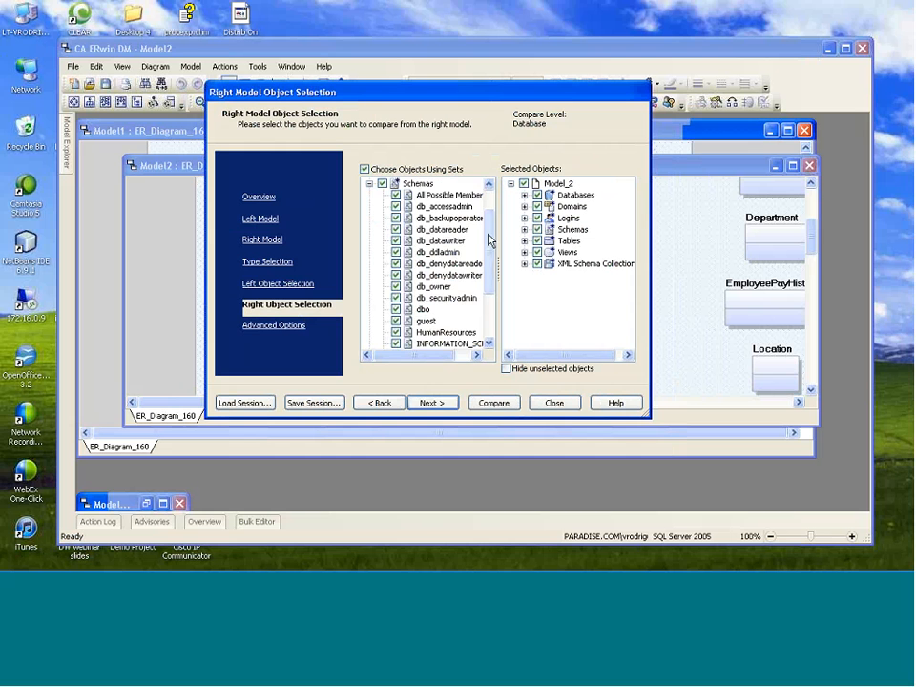
scroll(490, 233, up, 1)
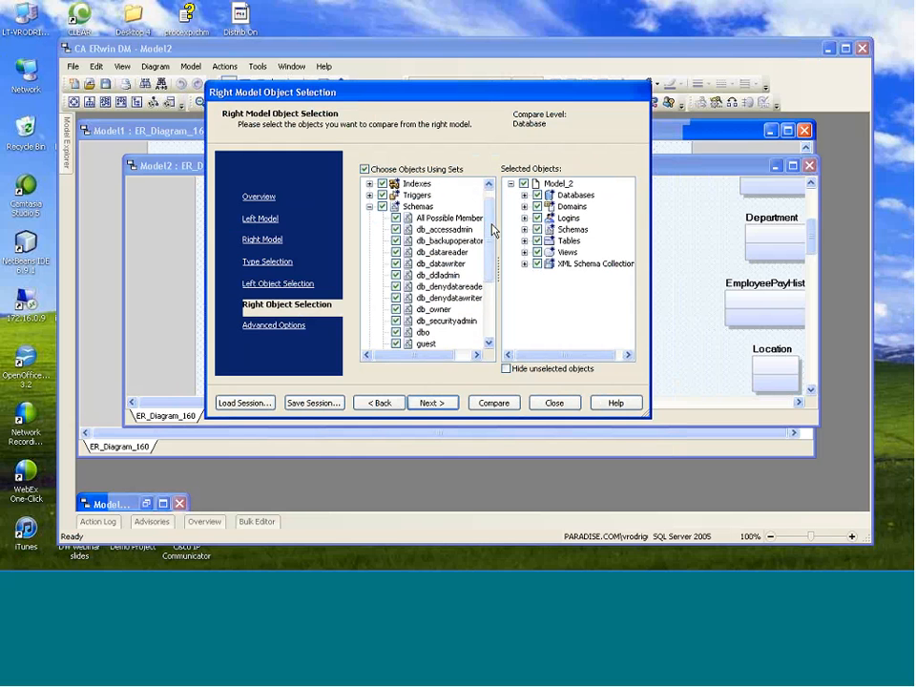
click(383, 206)
scroll(493, 261, down, 3)
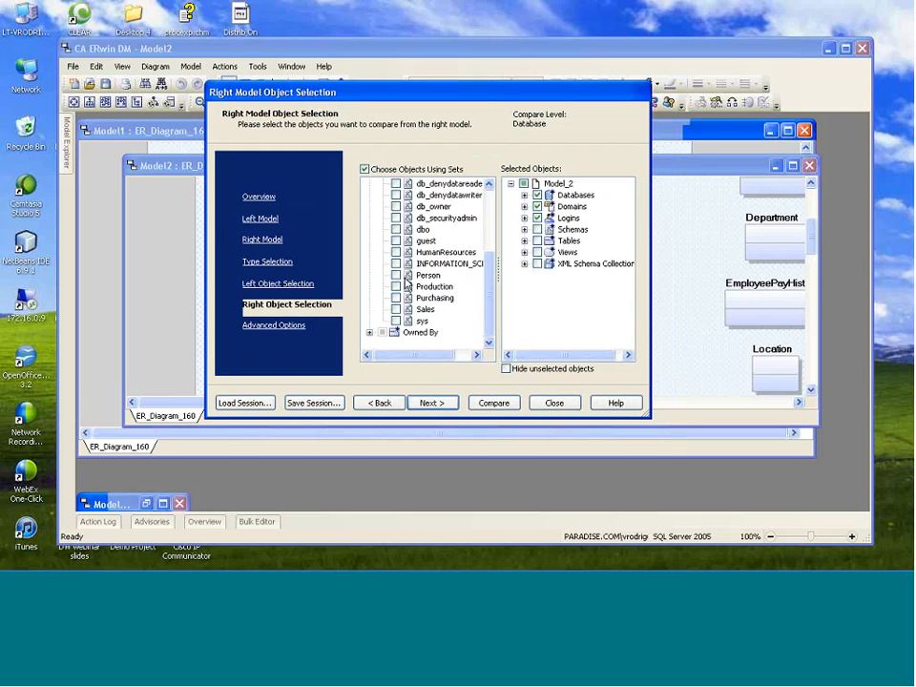
click(397, 275)
click(524, 241)
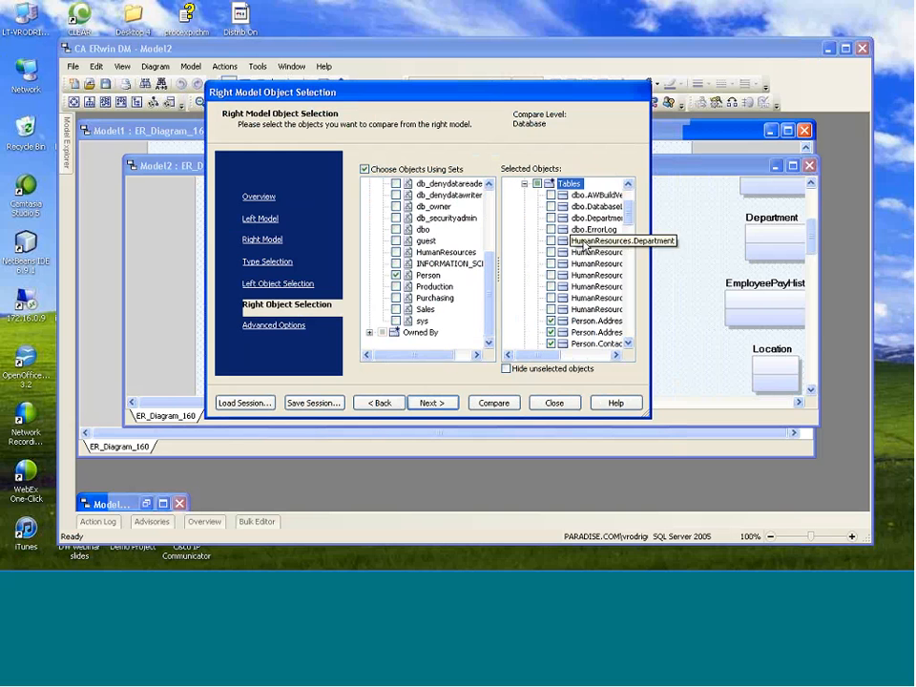
mouse_move(627, 226)
mouse_down()
mouse_move(628, 235)
mouse_move(630, 204)
mouse_move(637, 330)
mouse_move(629, 206)
mouse_move(627, 234)
mouse_up()
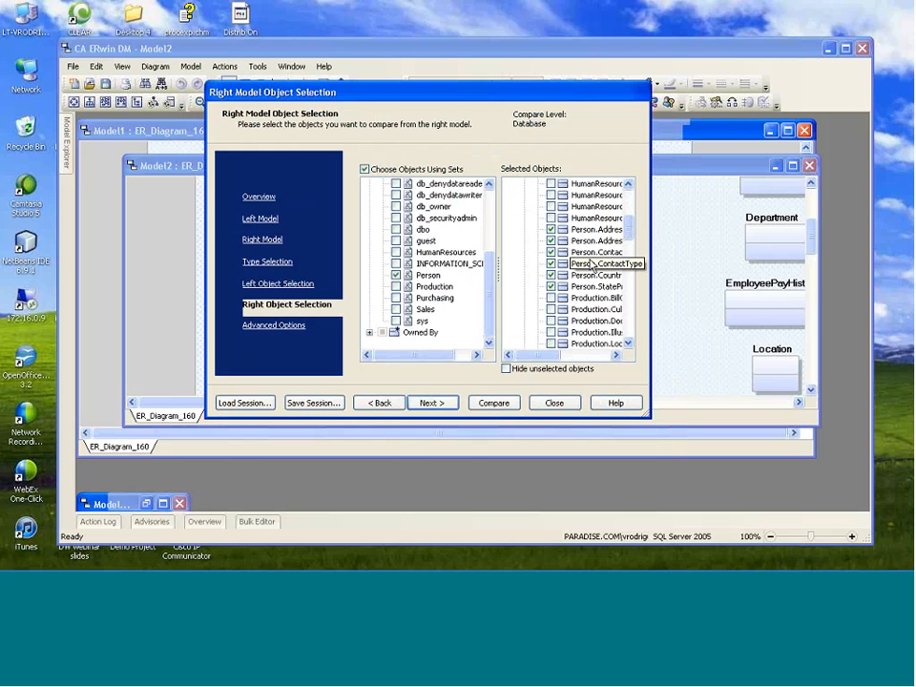
Run the comparison with the existing advanced options and enlarge the object view in Resolve Differences
drag(480, 98, 455, 64)
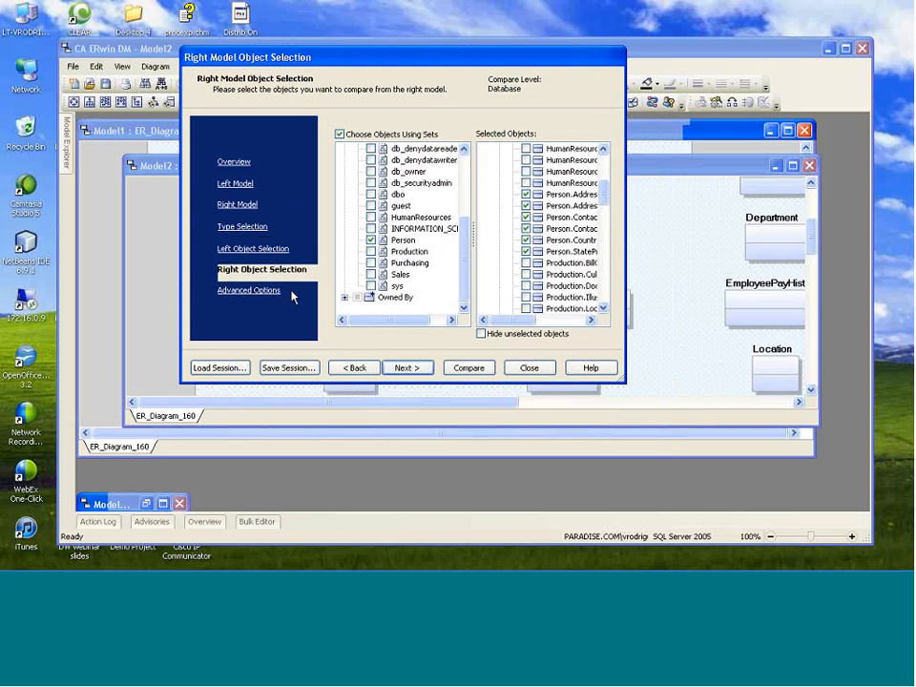
click(265, 291)
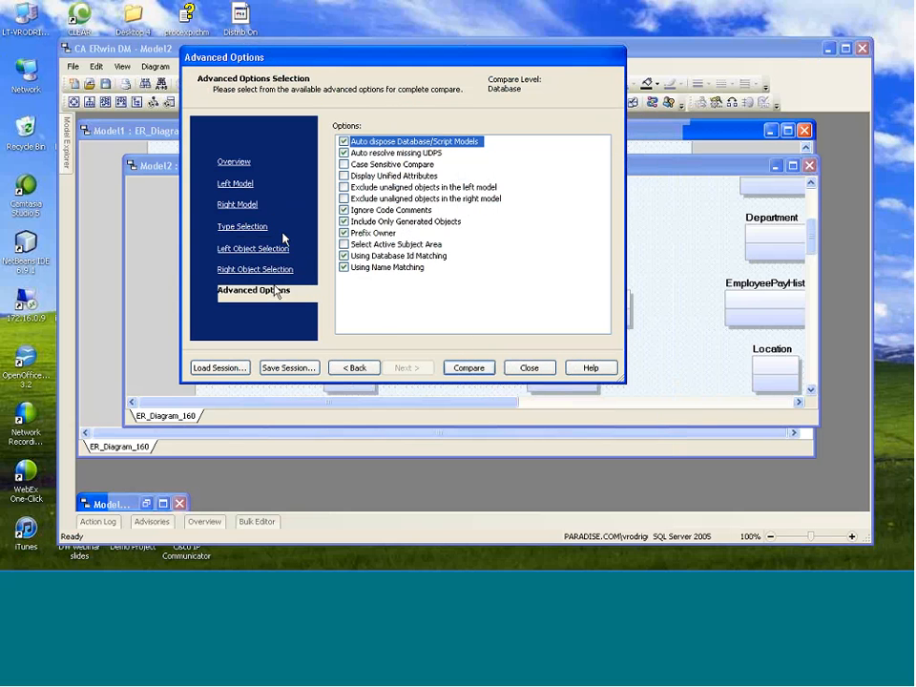
click(472, 369)
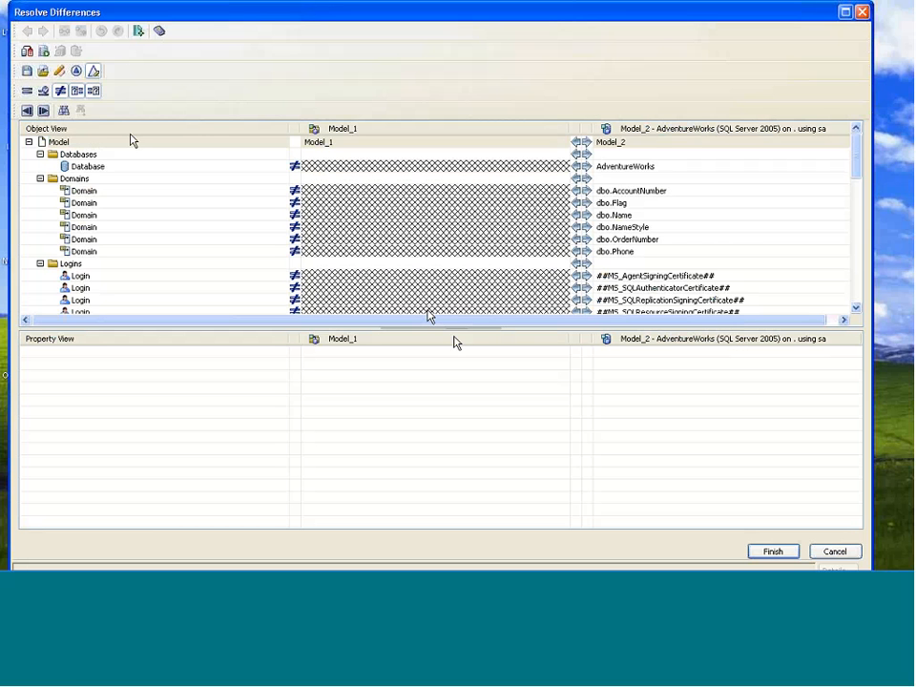
drag(450, 329, 481, 456)
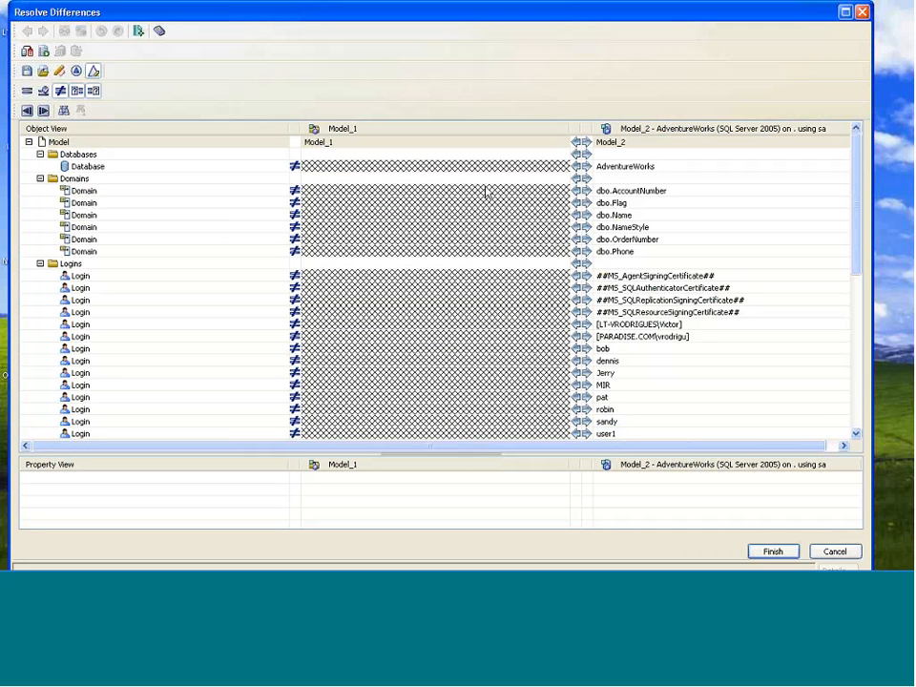
drag(861, 180, 845, 164)
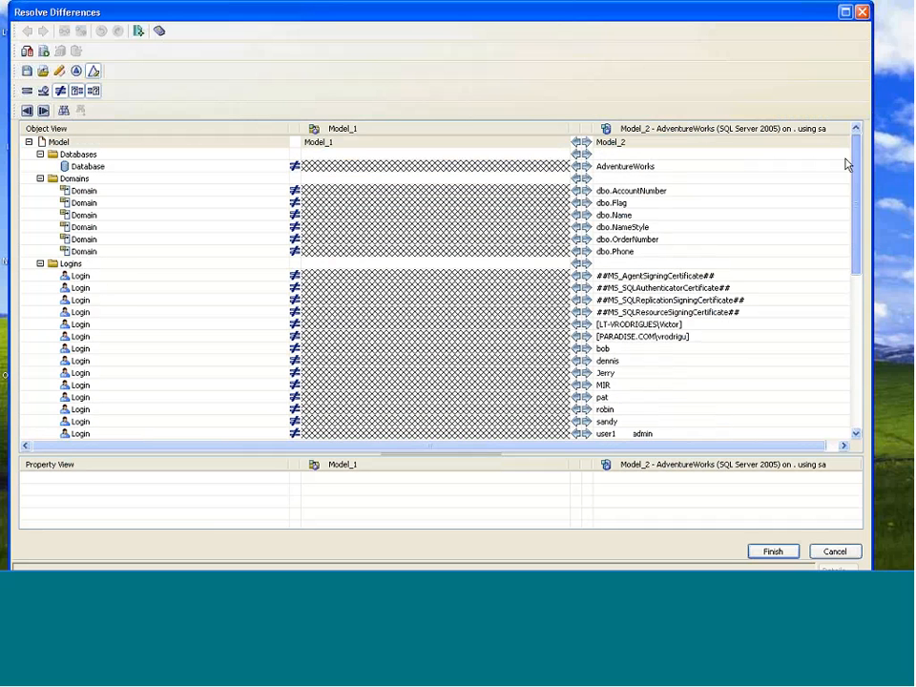
Collapse the object tree to its groups and copy the AdventureWorks database object from Model_2 into Model_1
click(28, 142)
click(29, 141)
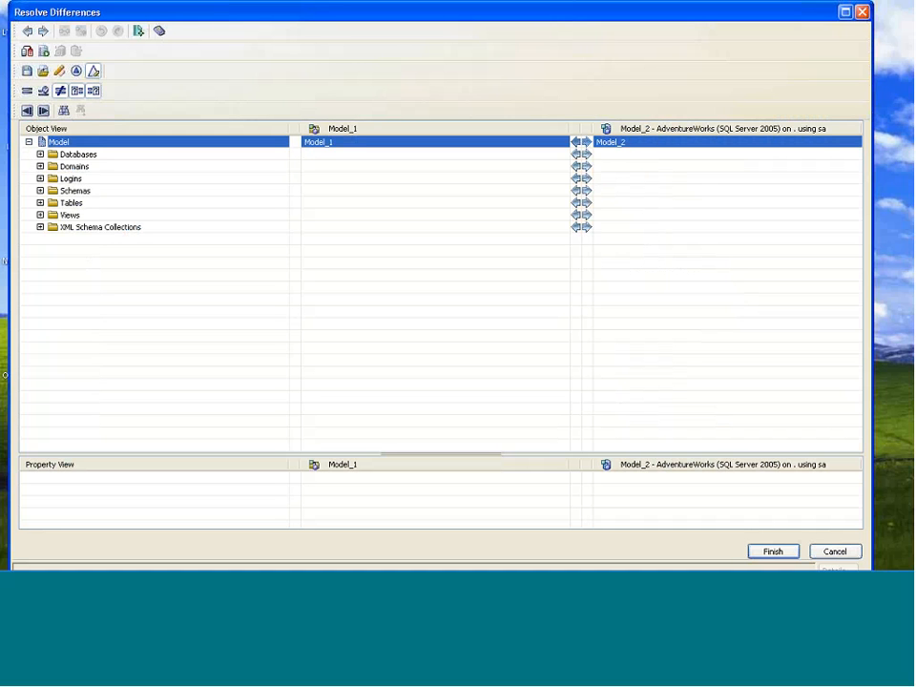
click(40, 156)
click(567, 168)
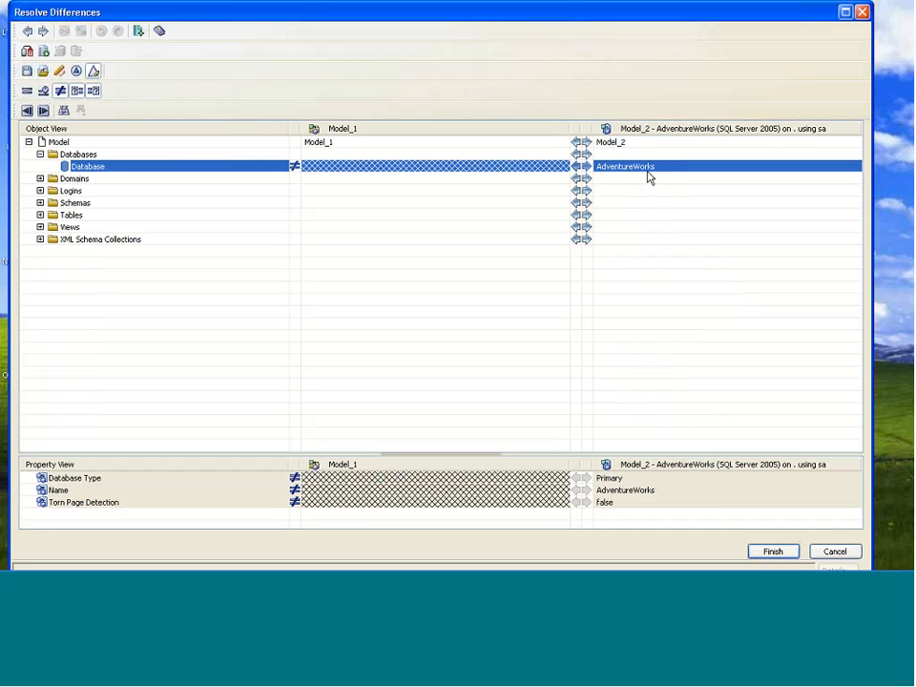
click(577, 168)
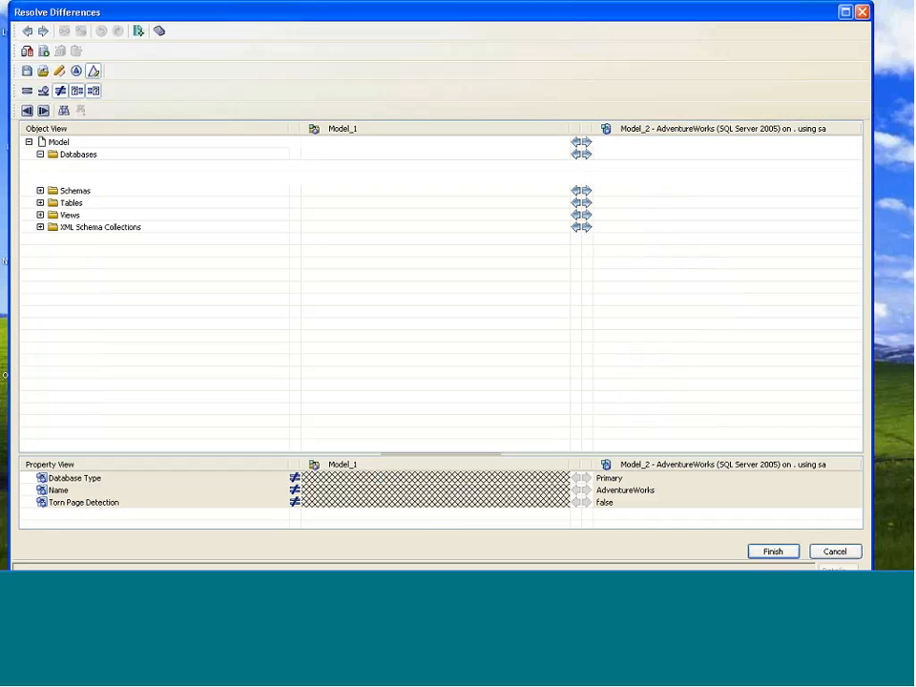
click(41, 155)
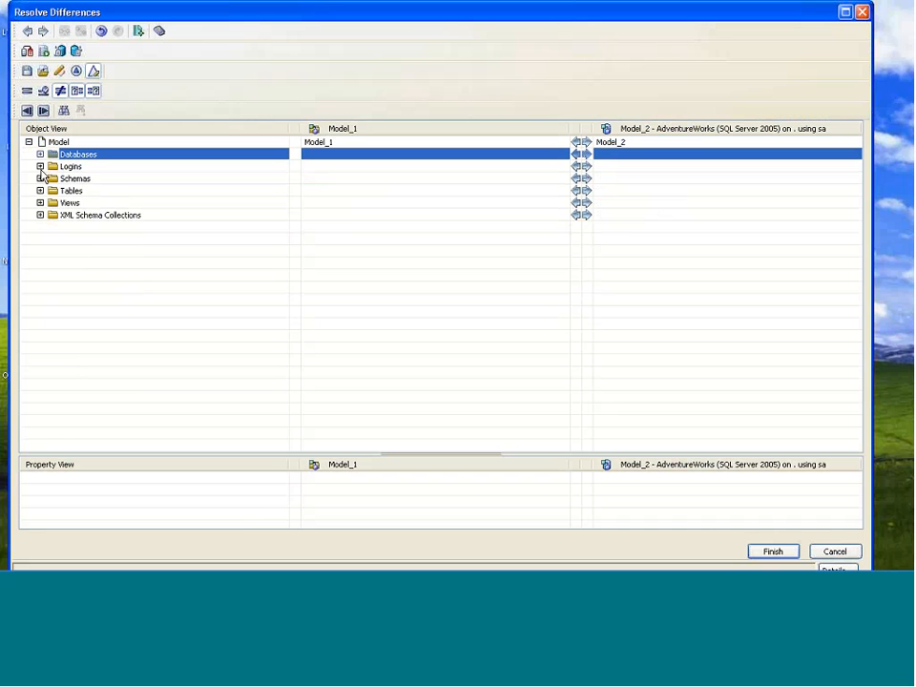
Mark the ##MS_SQLReplicationSigningCertificate## login and the whole Logins group as known differences
click(40, 167)
click(40, 167)
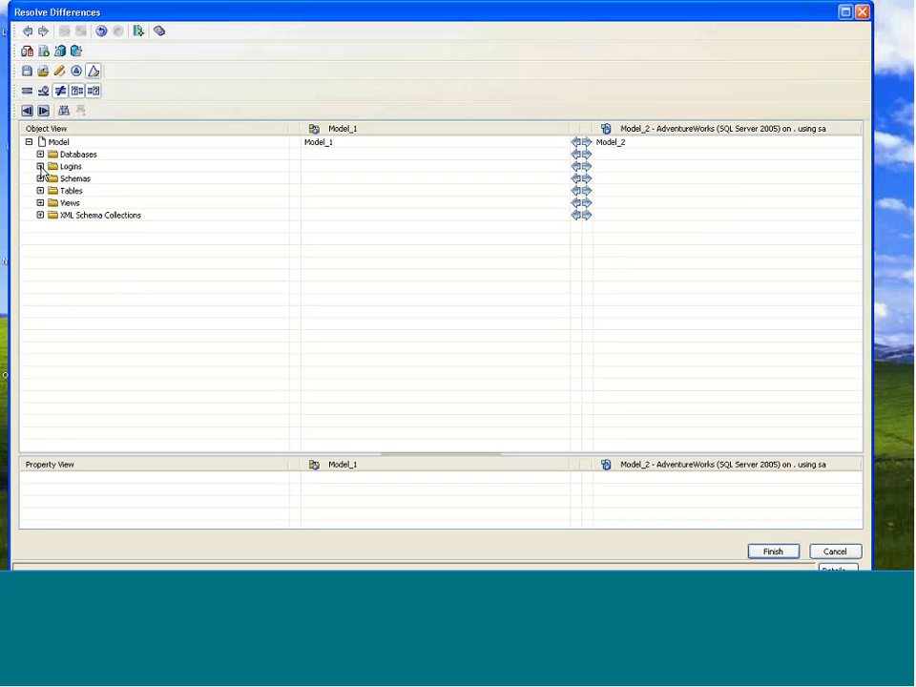
click(102, 170)
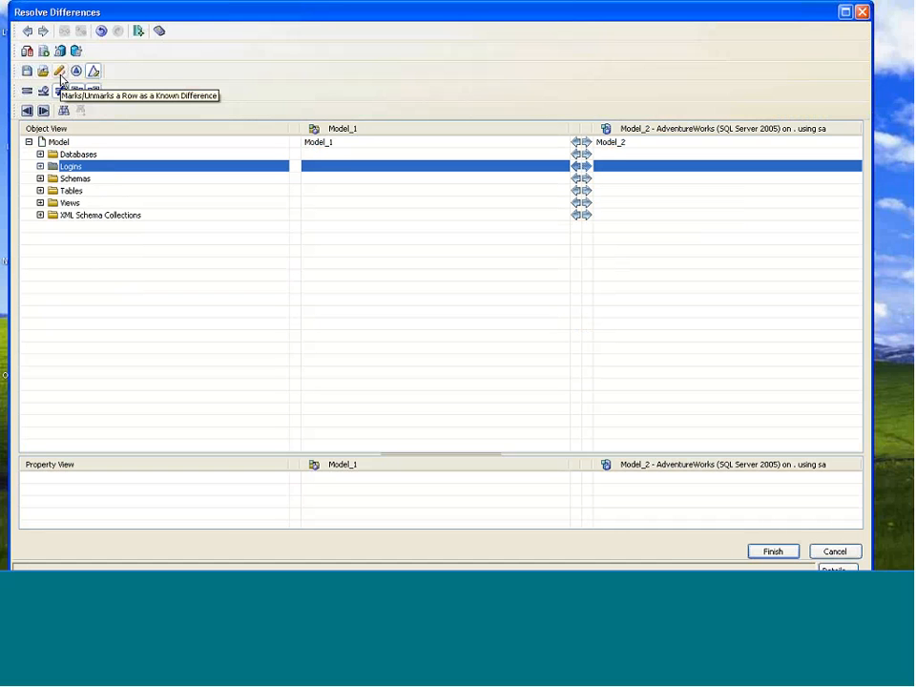
double_click(70, 168)
click(374, 203)
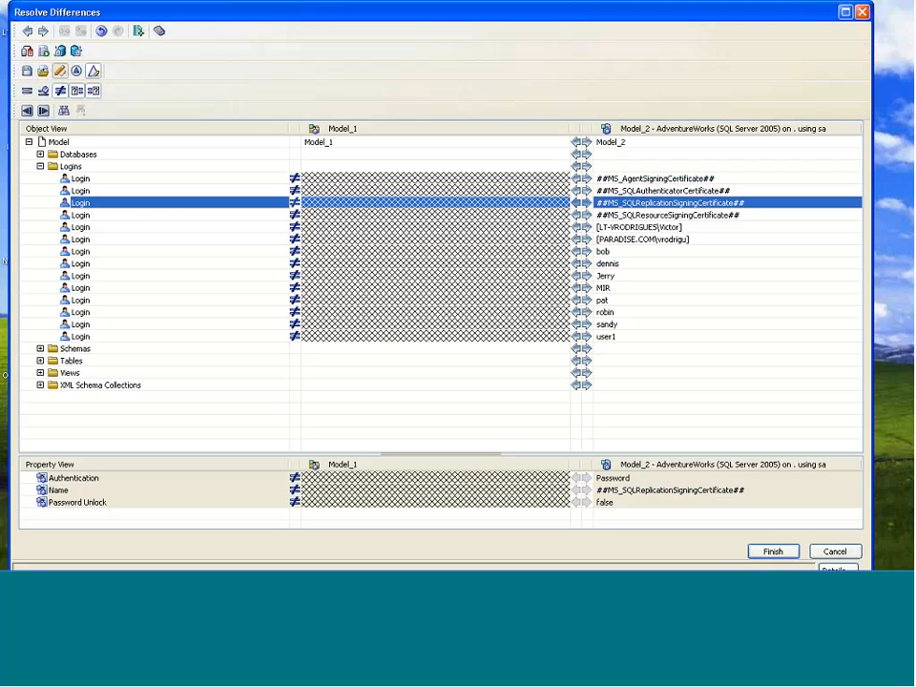
click(59, 71)
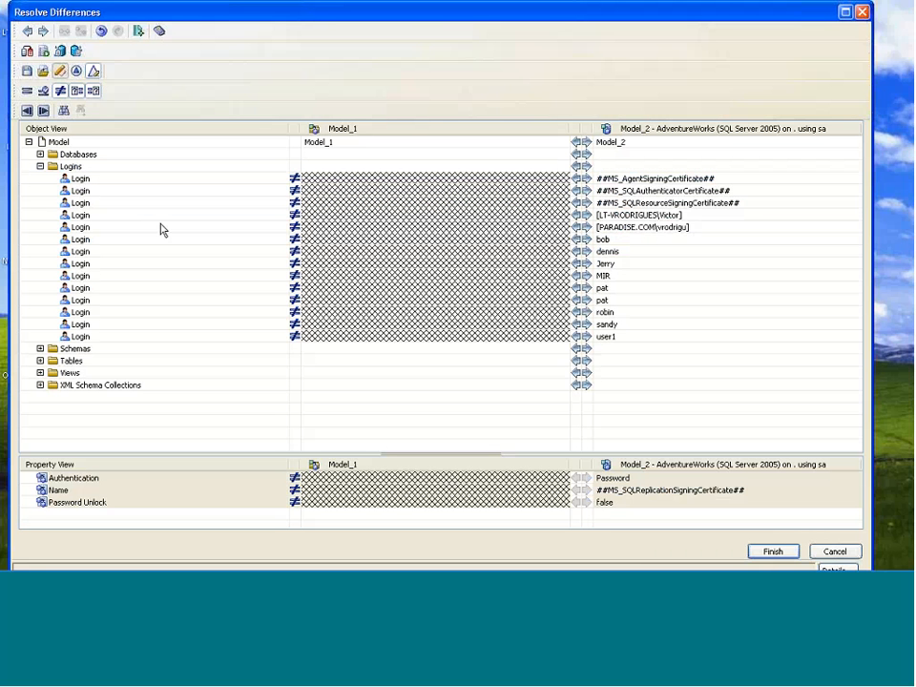
click(40, 167)
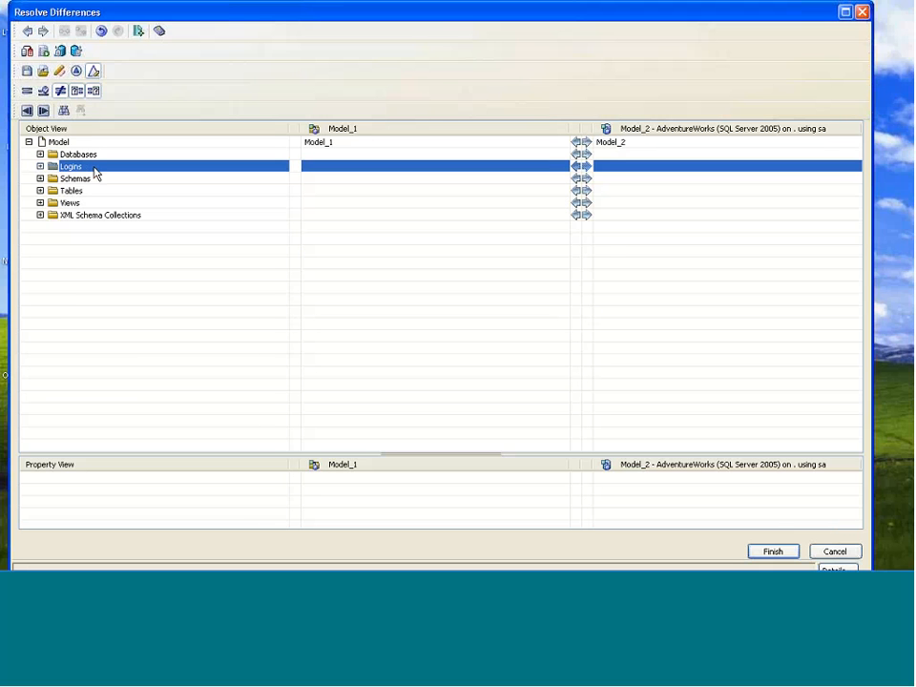
click(76, 91)
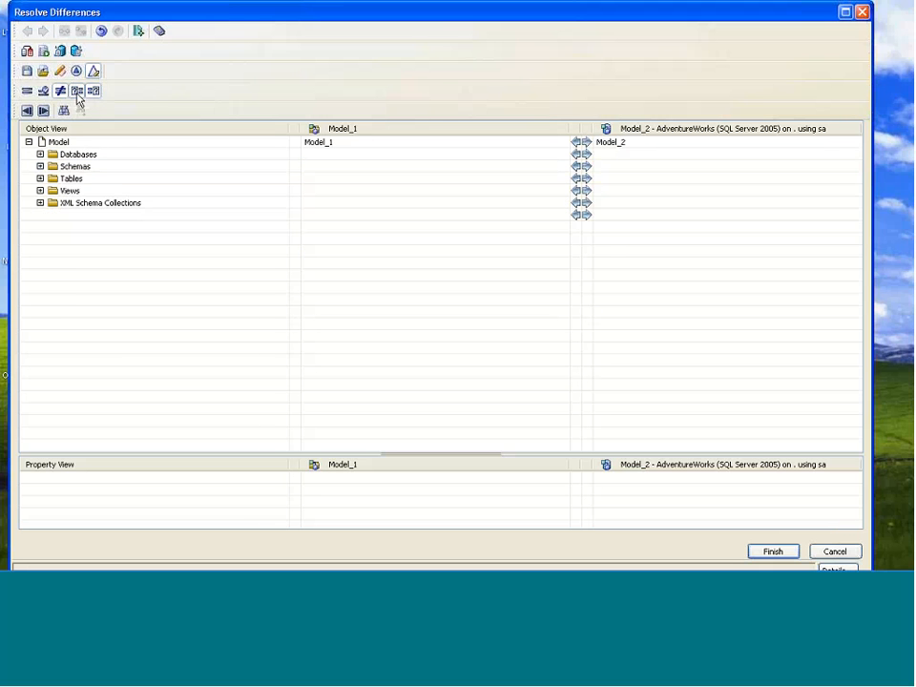
List the differing schemas and mark the Schemas group as a known difference
click(40, 166)
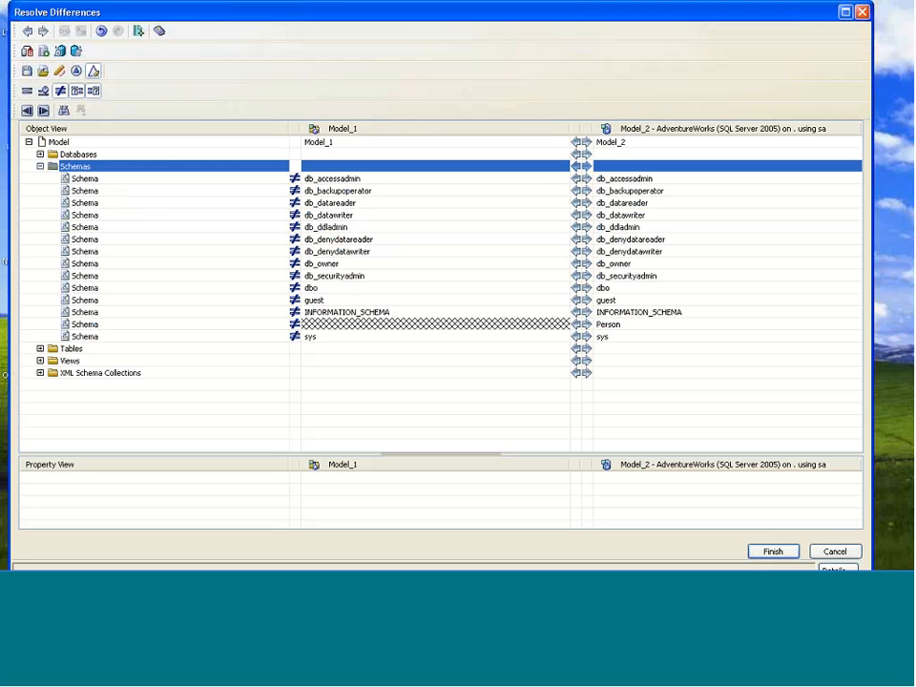
click(40, 166)
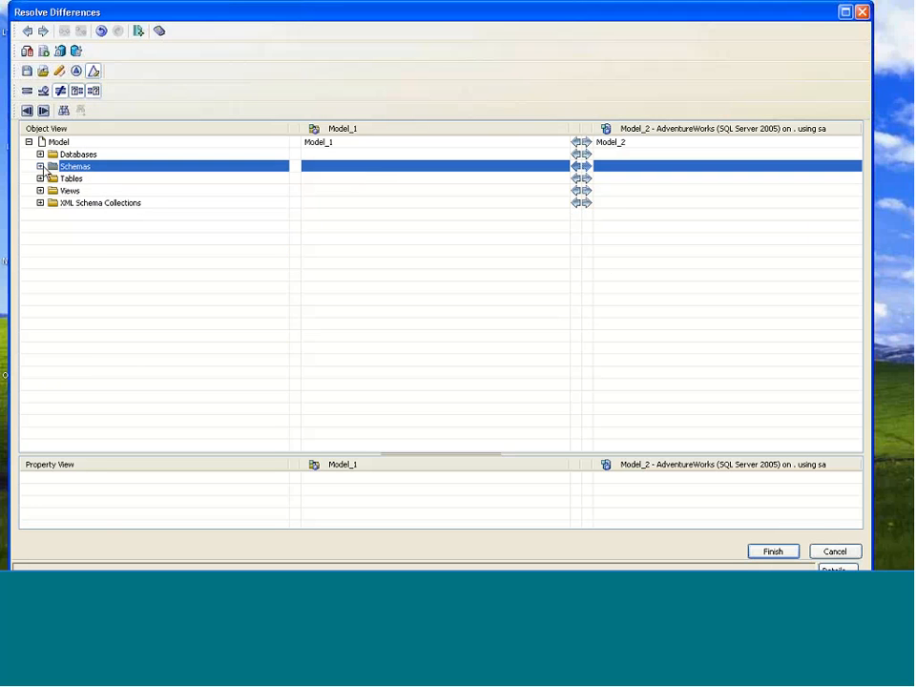
click(60, 73)
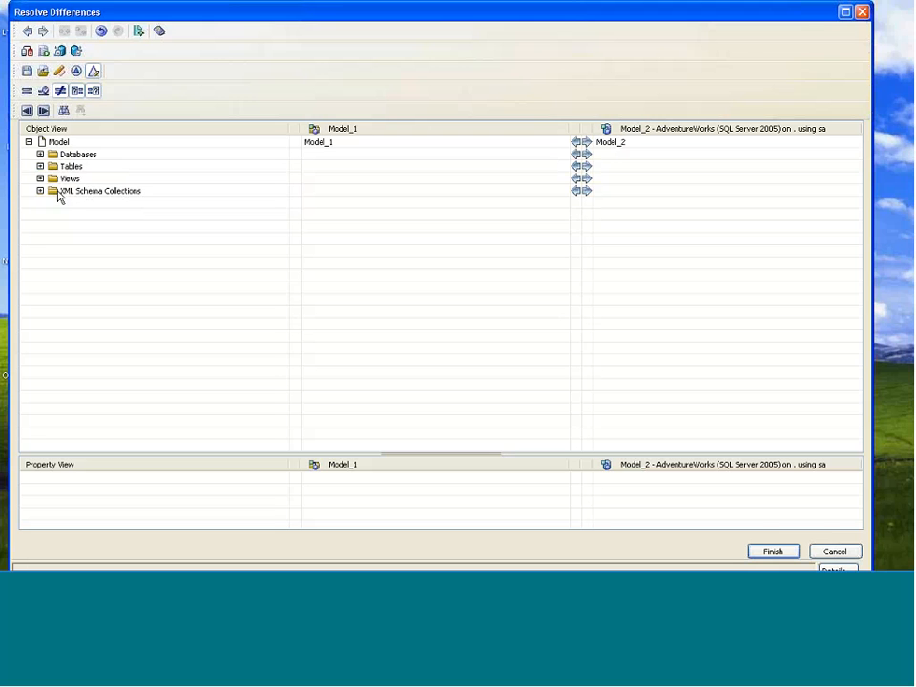
List the differing tables, views and XML schema collections, and copy Person.AdditionalContactInfoSchemaCollection from Model_2 into Model_1
click(41, 192)
click(40, 166)
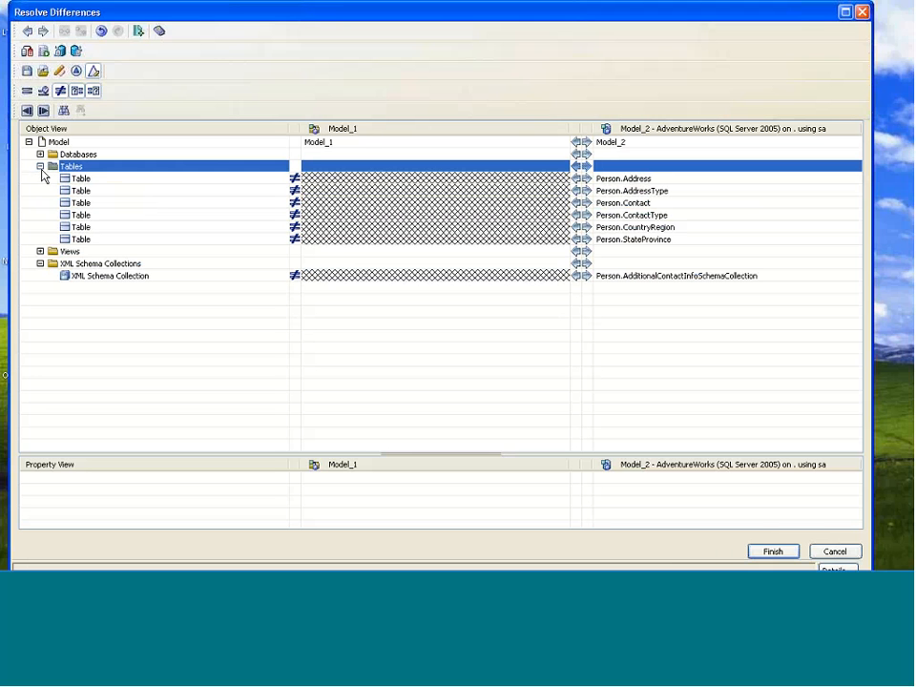
click(41, 252)
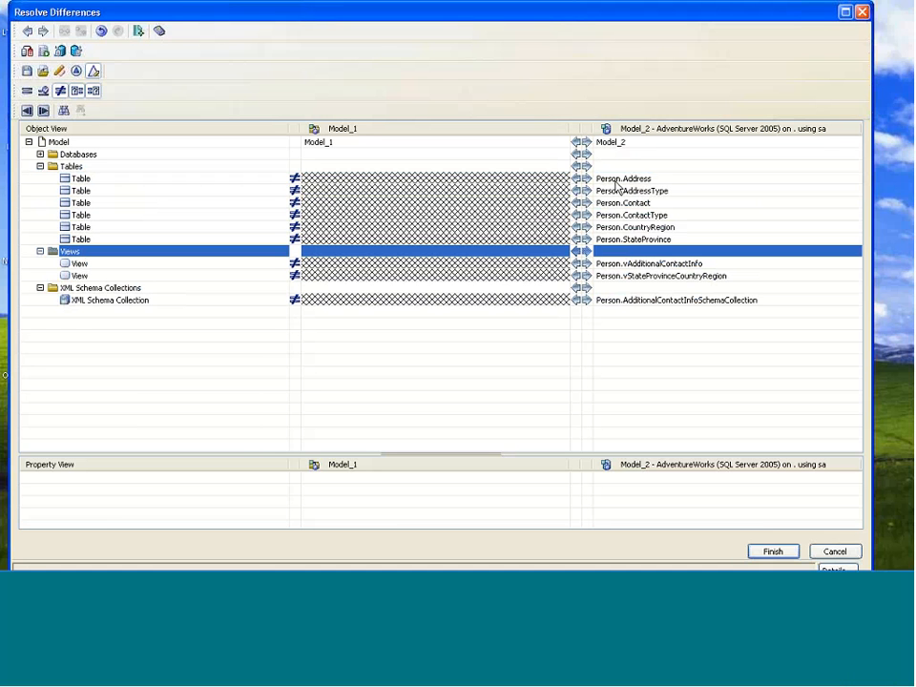
click(577, 299)
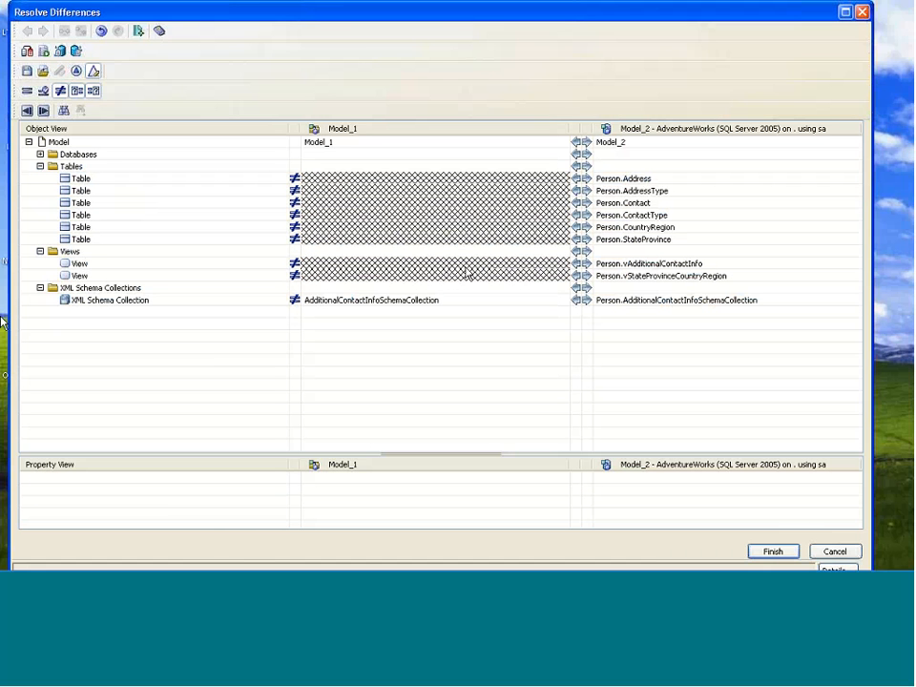
double_click(65, 285)
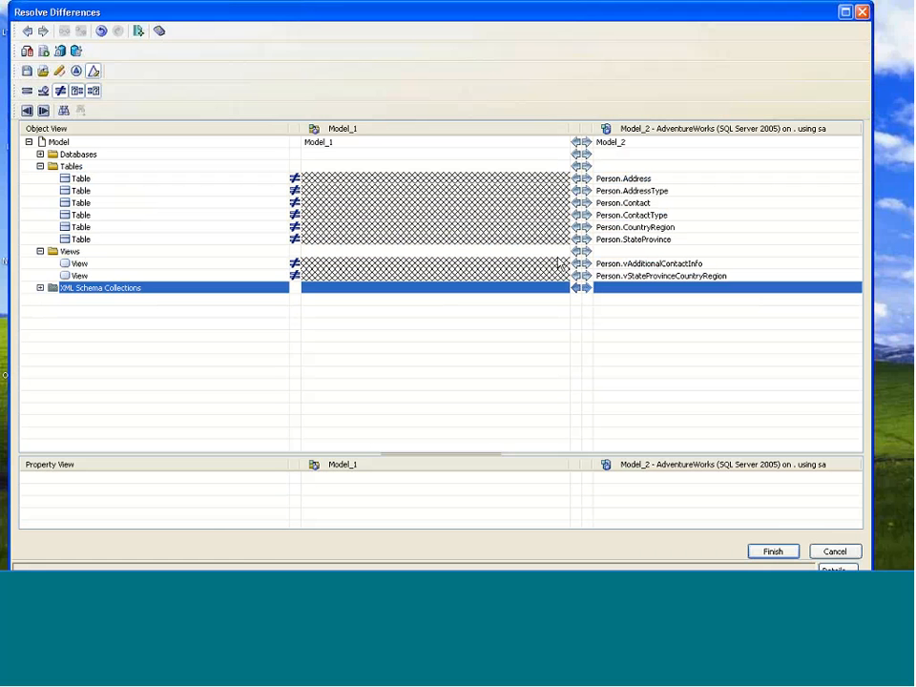
Copy all the views of the Person schema from Model_2 into Model_1 and collapse the Views group
click(576, 251)
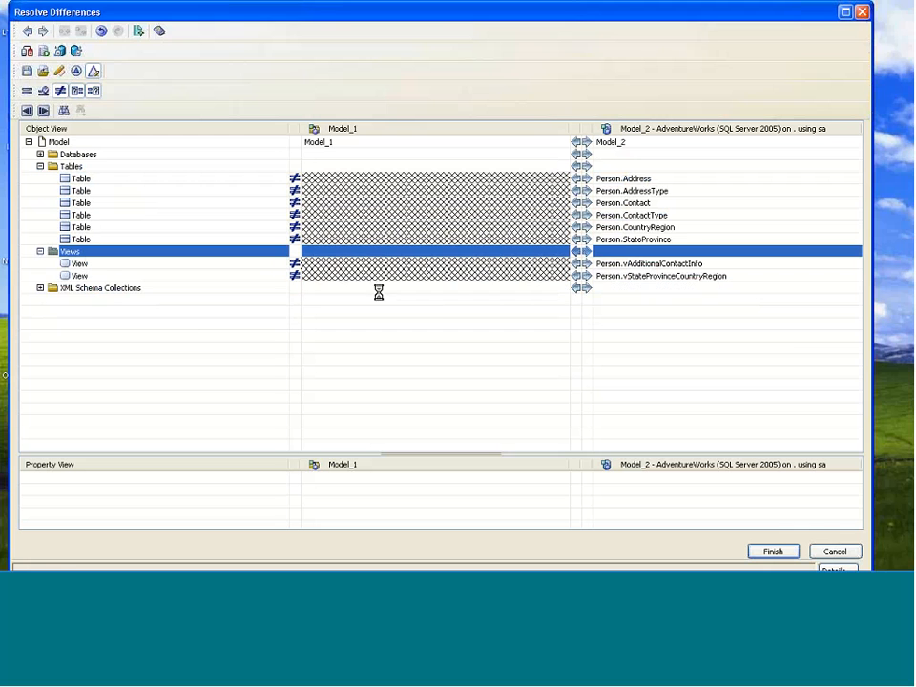
click(40, 250)
click(40, 251)
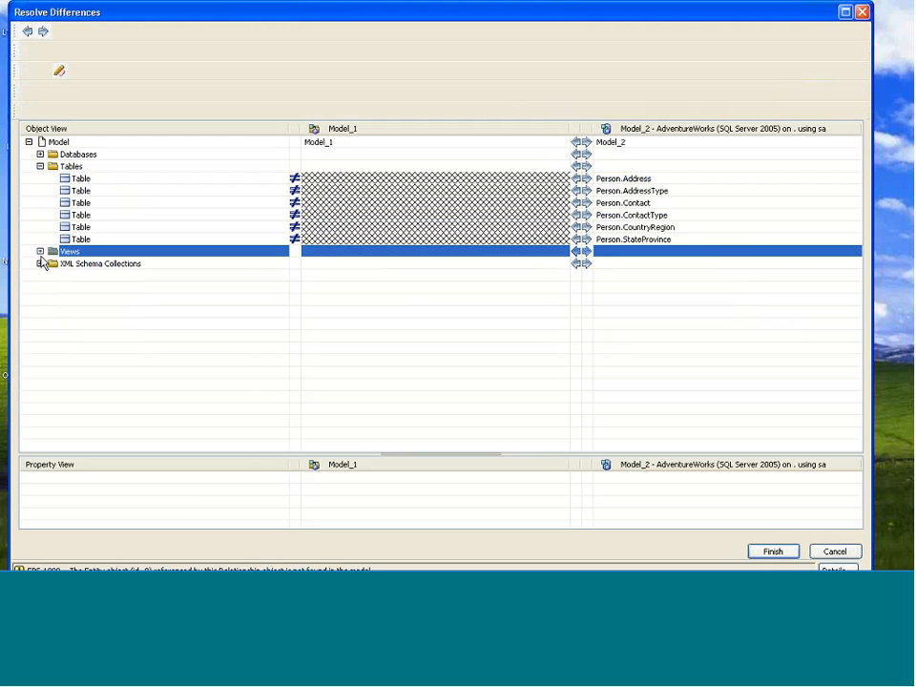
Copy all the Person tables from Model_2 into Model_1 and collapse the Tables group
click(471, 164)
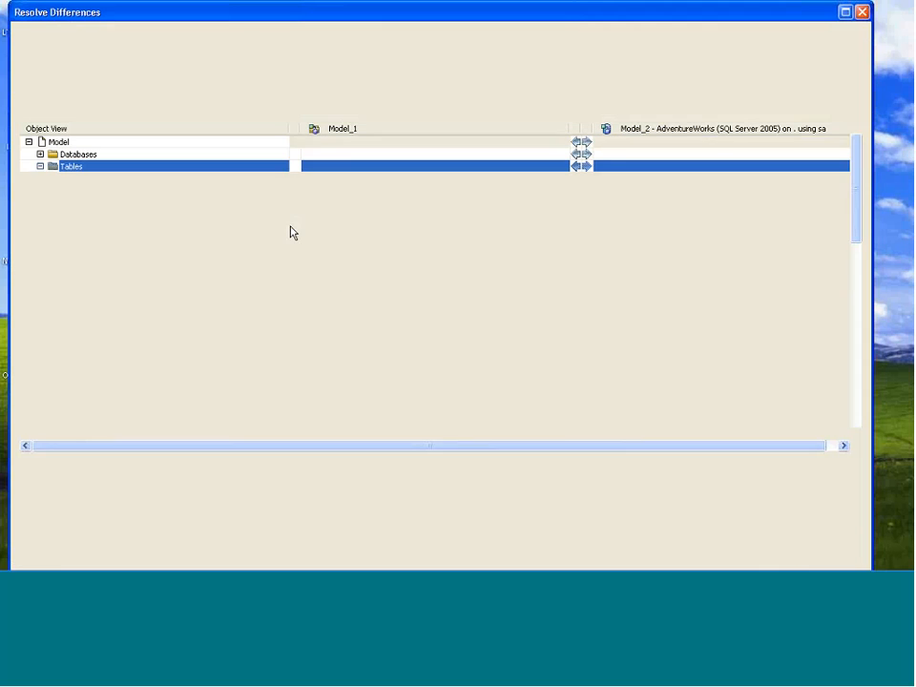
click(40, 166)
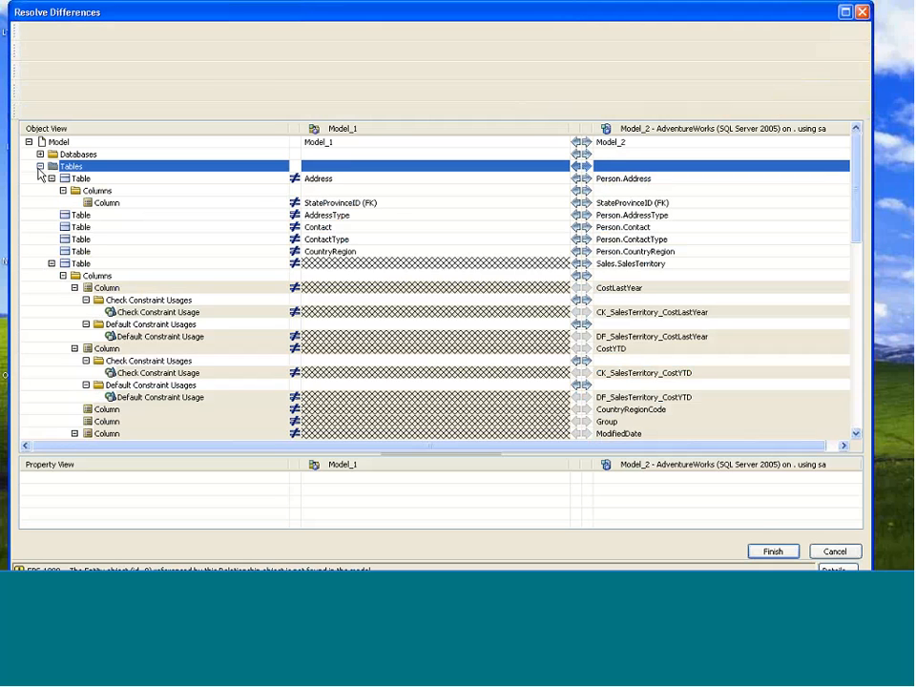
click(40, 166)
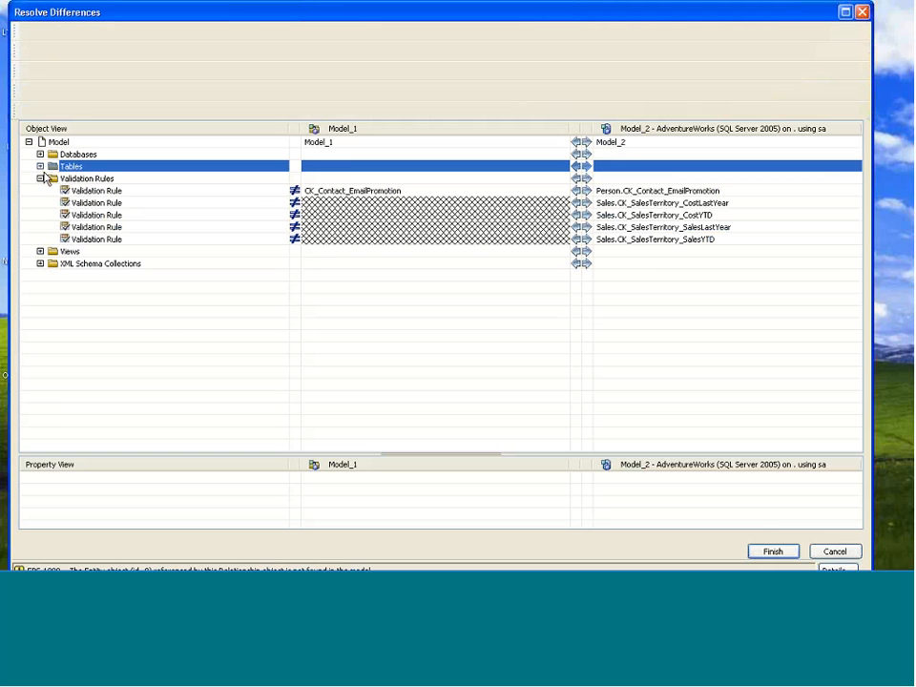
Copy all the validation rules from Model_2 into Model_1 and collapse their group
click(399, 182)
click(575, 178)
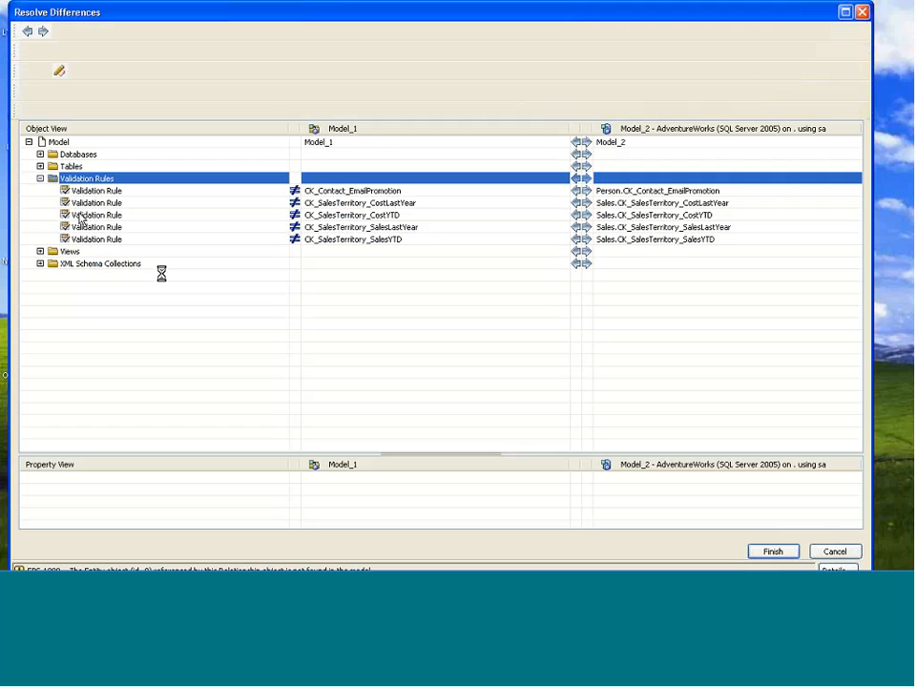
click(40, 179)
Try to copy the Address table's Schema property, Person, from Model_2 into Model_1 and recheck the table
click(40, 166)
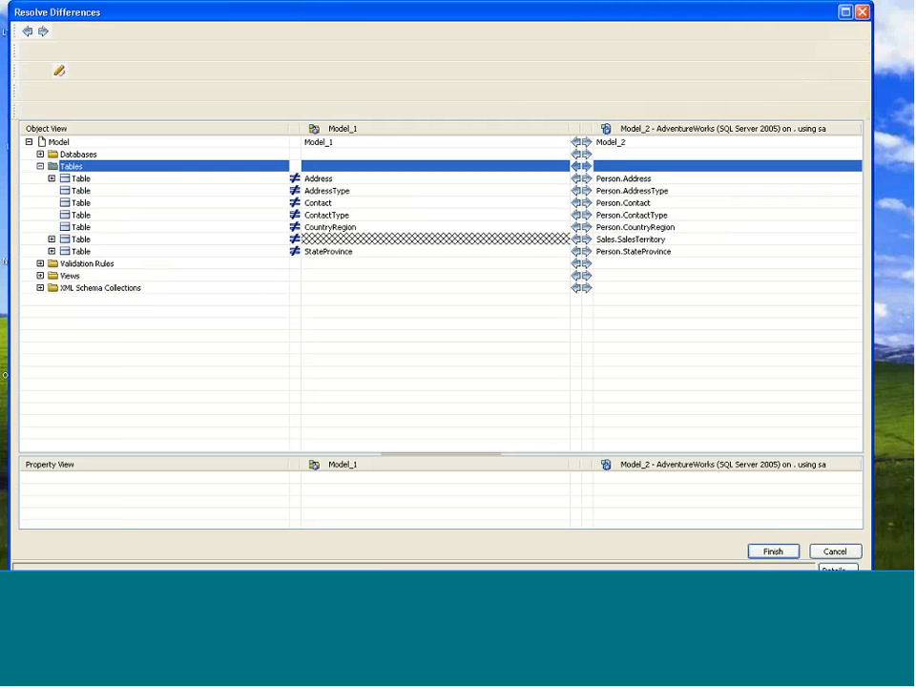
click(346, 179)
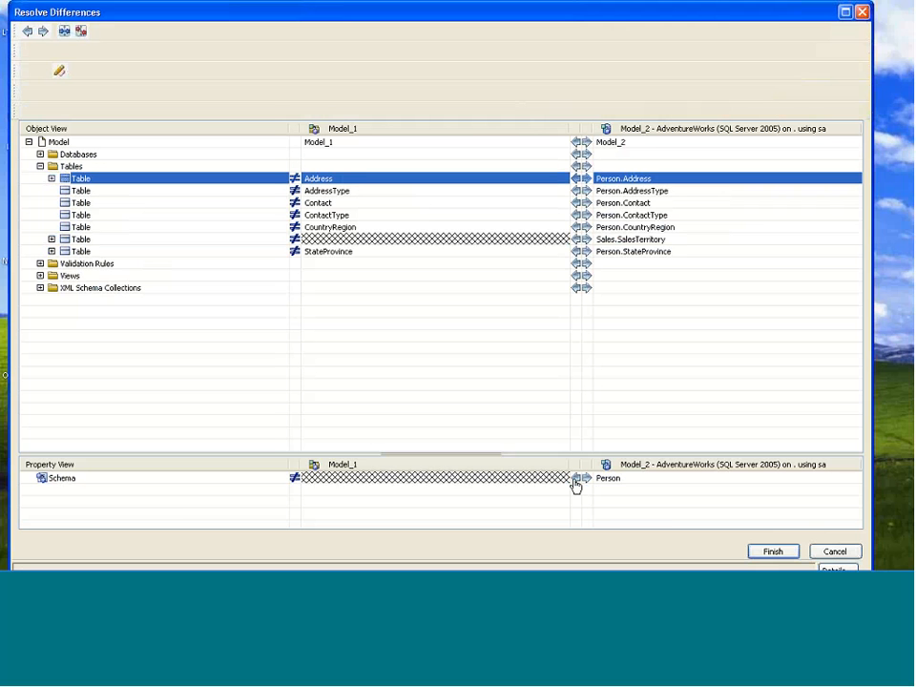
click(575, 479)
double_click(69, 168)
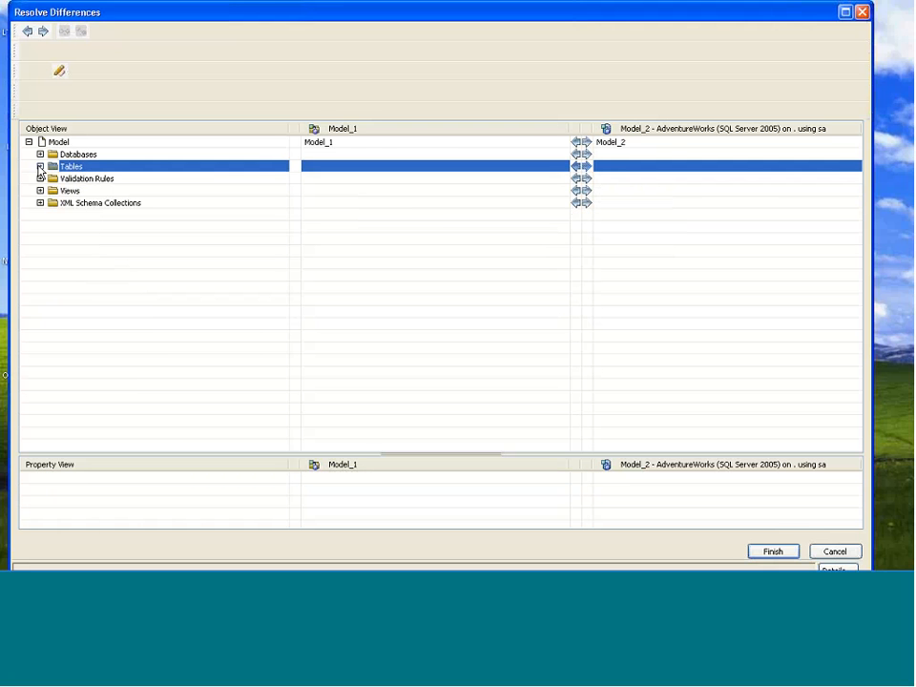
click(40, 167)
click(329, 179)
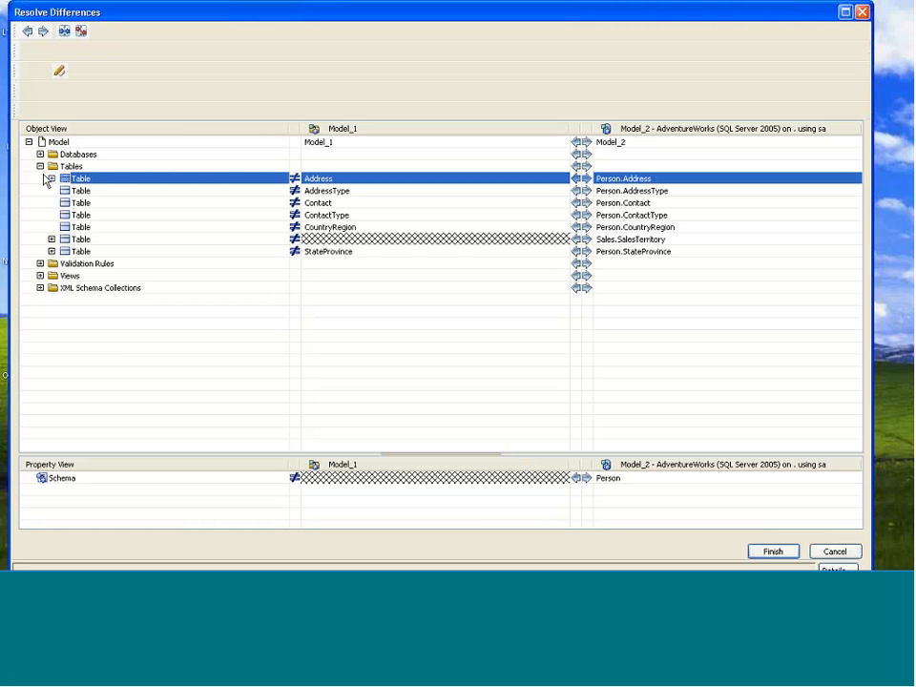
Review the remaining differences among the validation rules and views, including the properties of vAdditionalContactInfo
click(40, 166)
click(40, 178)
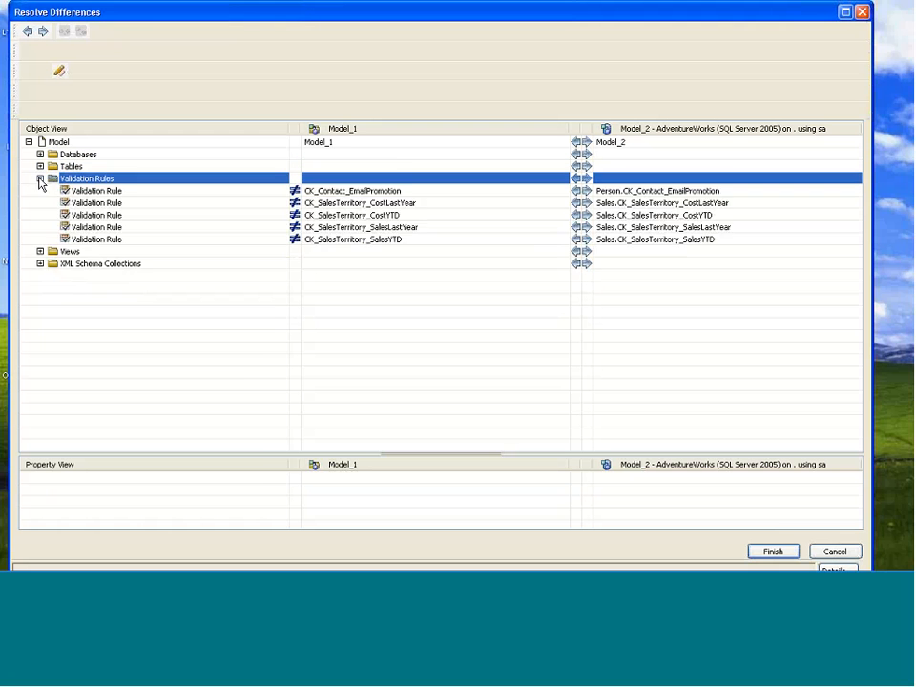
click(40, 179)
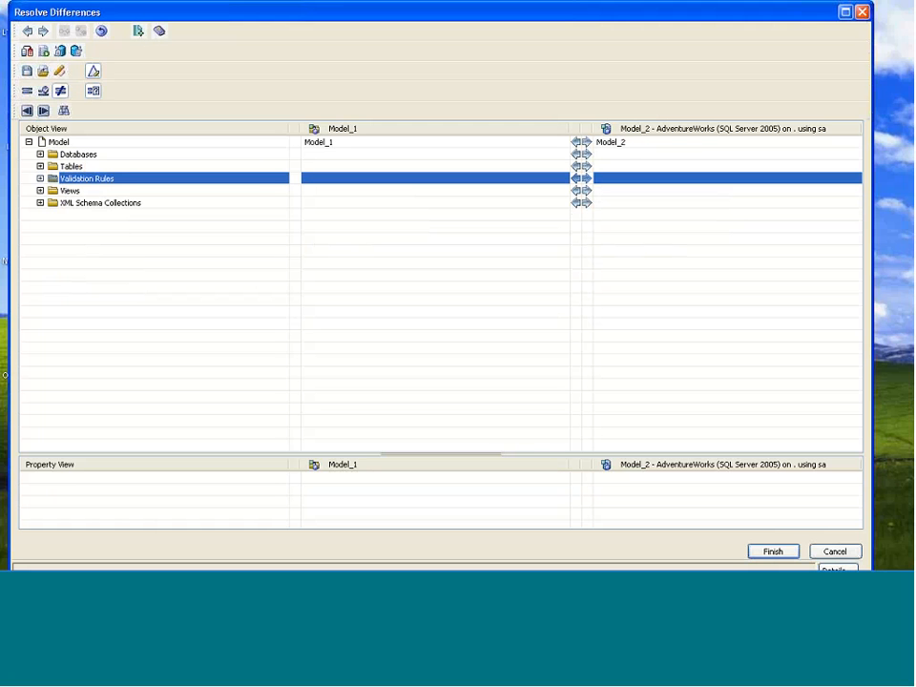
click(41, 194)
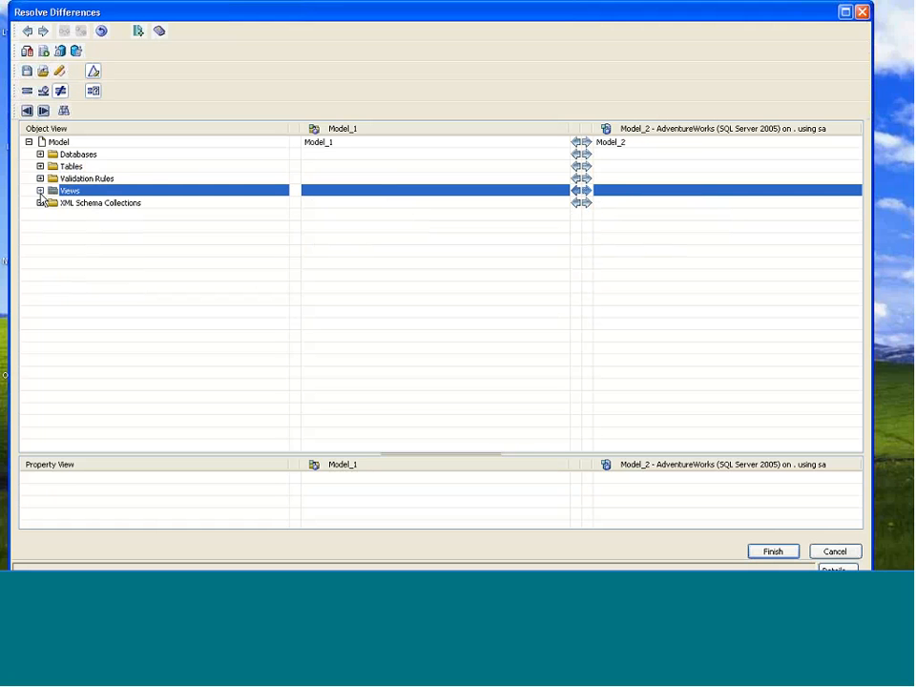
click(41, 191)
click(537, 204)
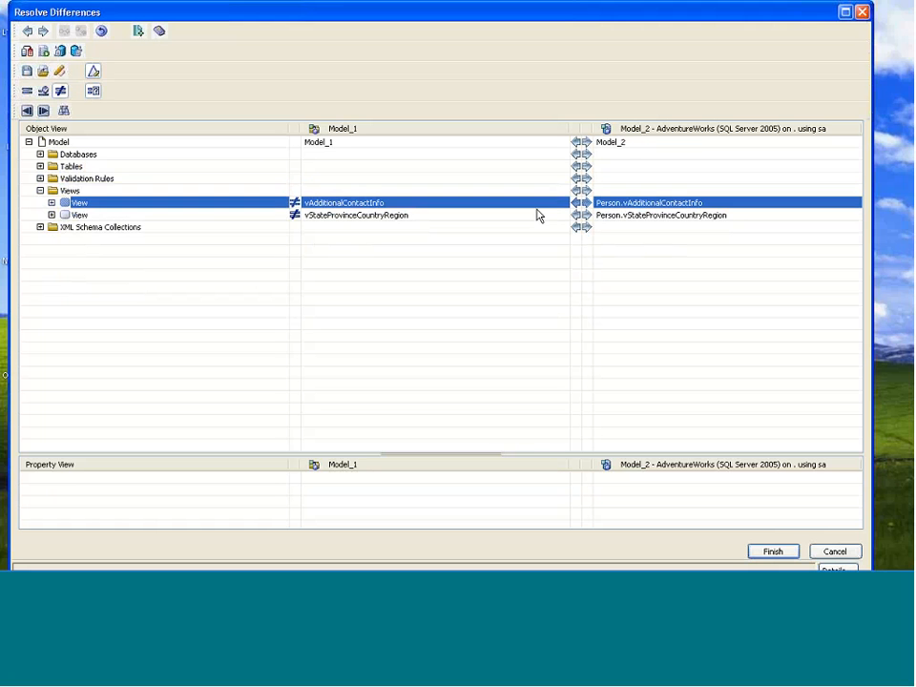
click(40, 191)
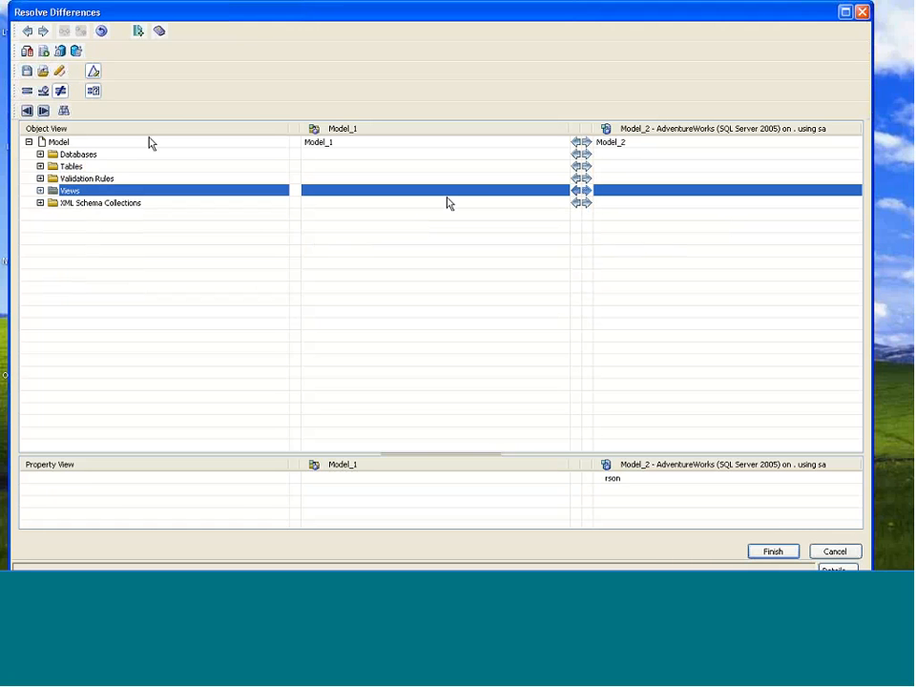
Finish resolving differences without saving a Known Differences Snapshot, and close the Complete Compare wizard
click(772, 551)
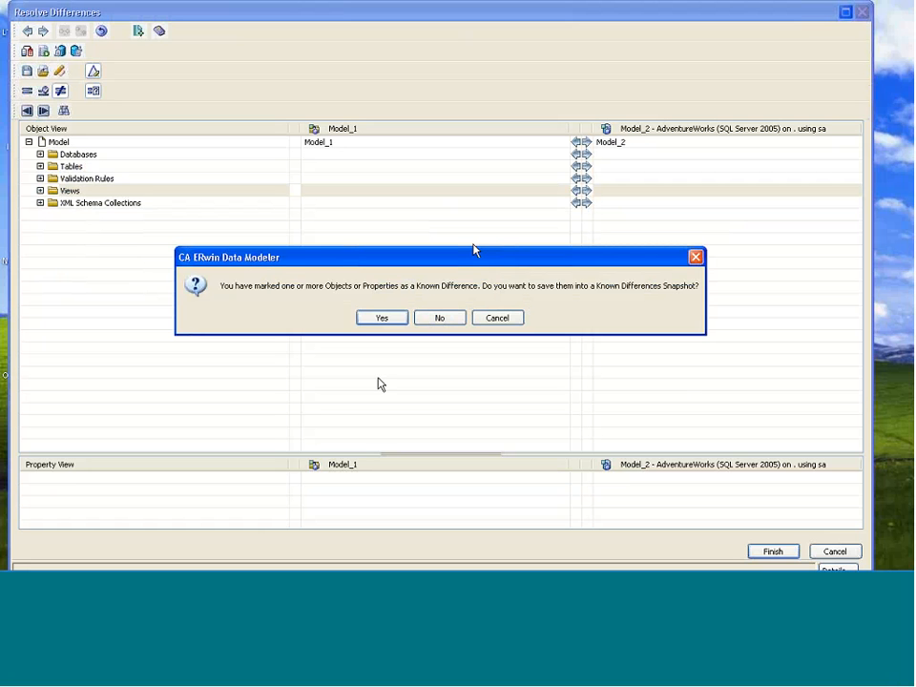
click(447, 323)
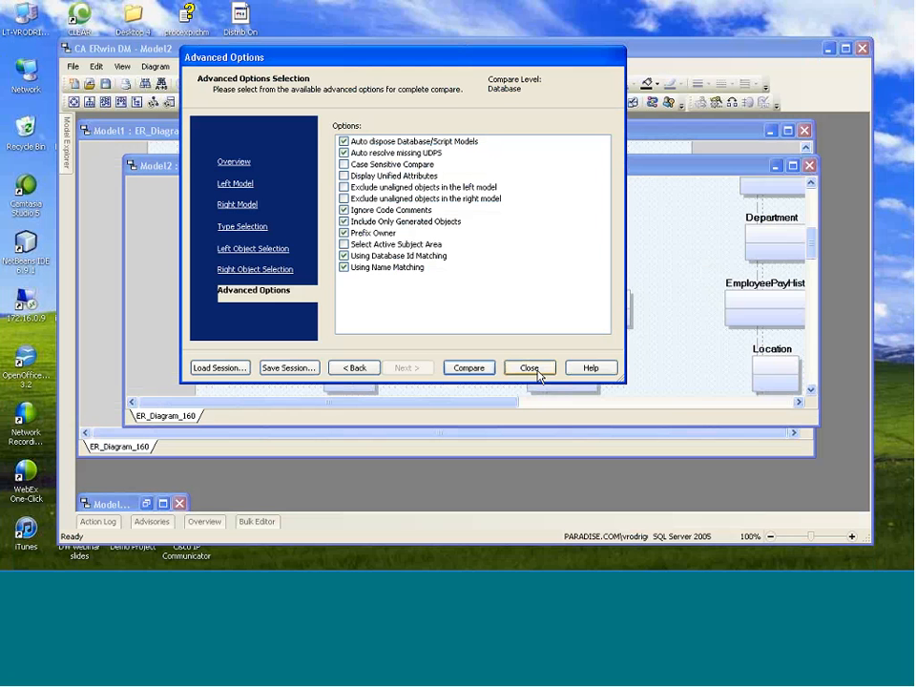
click(530, 368)
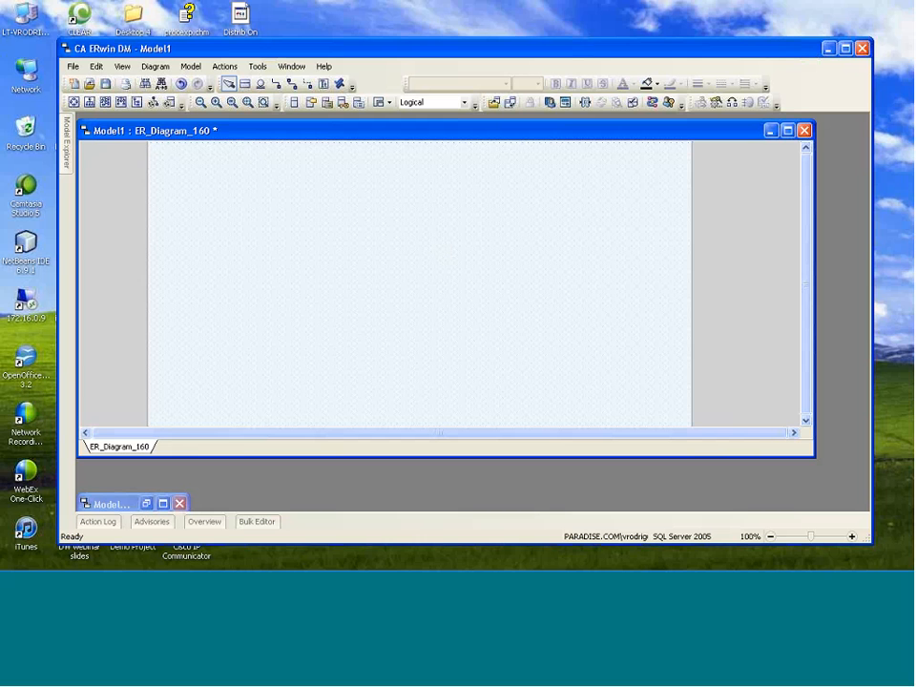
Maximize the ER_Diagram_160 diagram window and expand Model_1's Entities to check the entities copied into the model
click(787, 130)
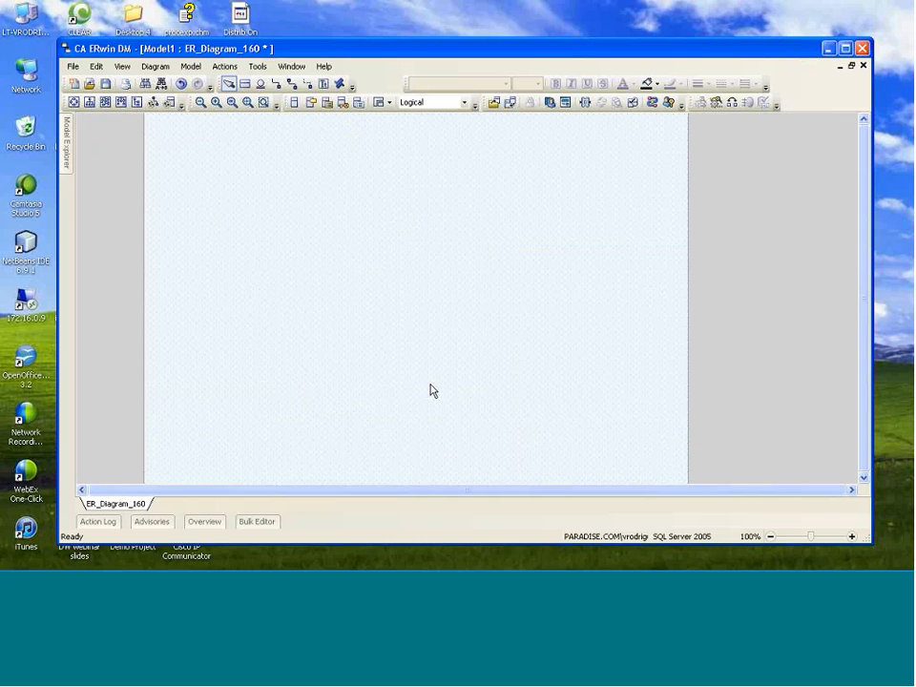
mouse_move(63, 142)
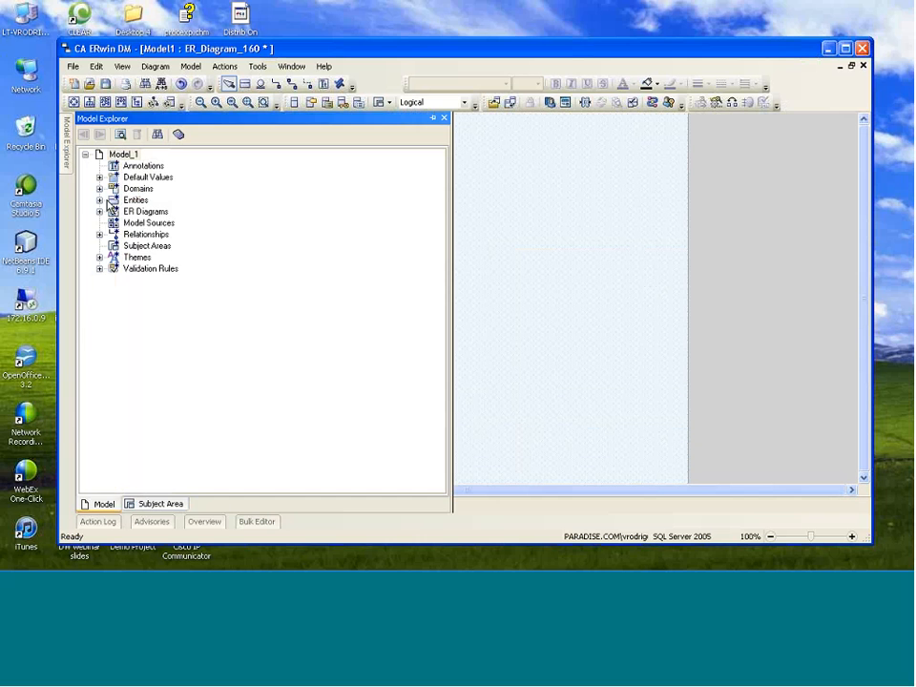
double_click(110, 202)
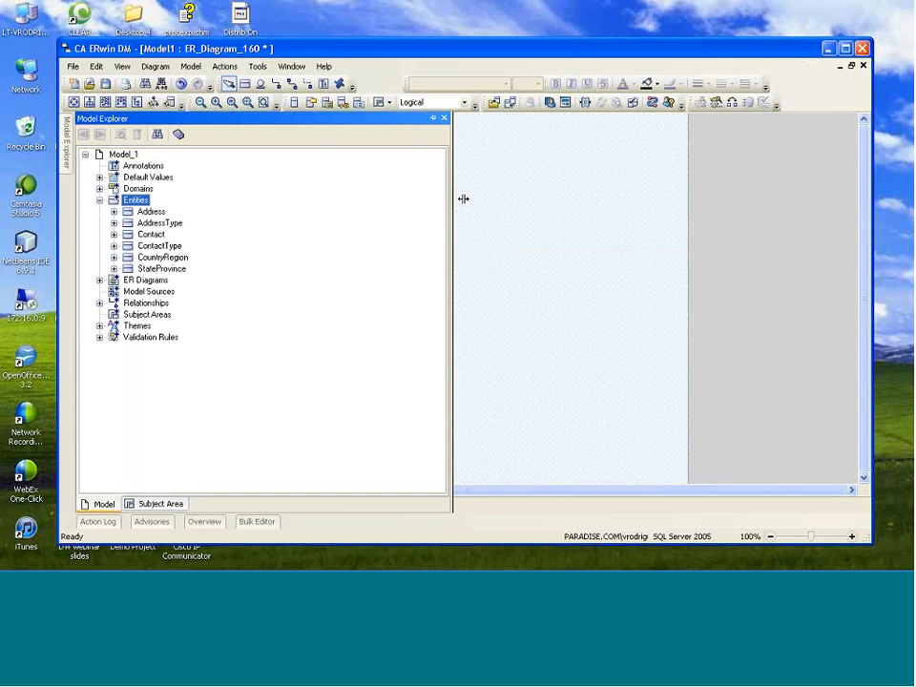
Include all available entities as members of ER_Diagram_160 through the diagram's properties and close the editor
click(484, 247)
right_click(347, 237)
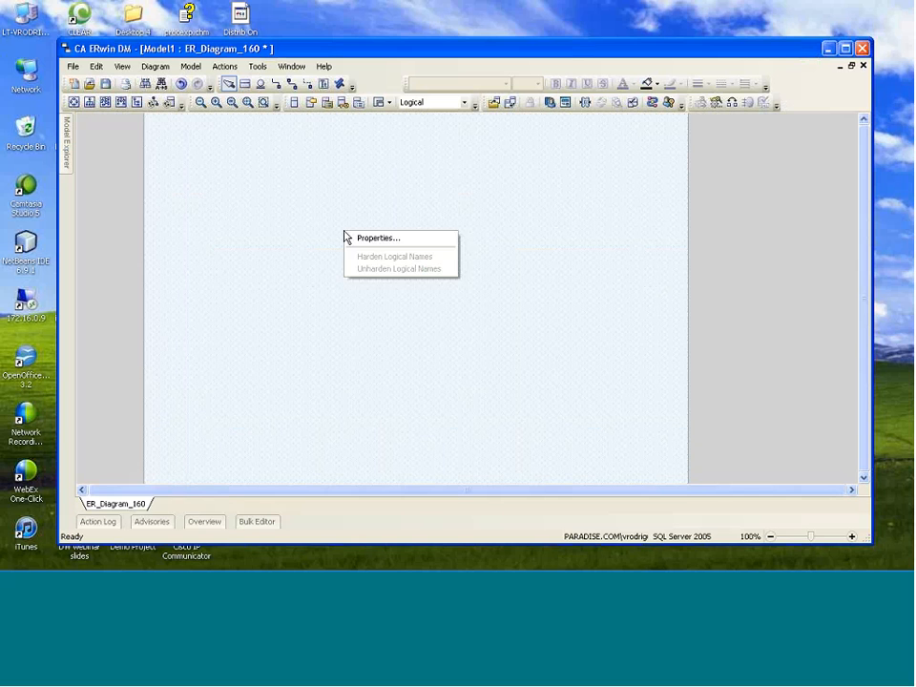
click(384, 238)
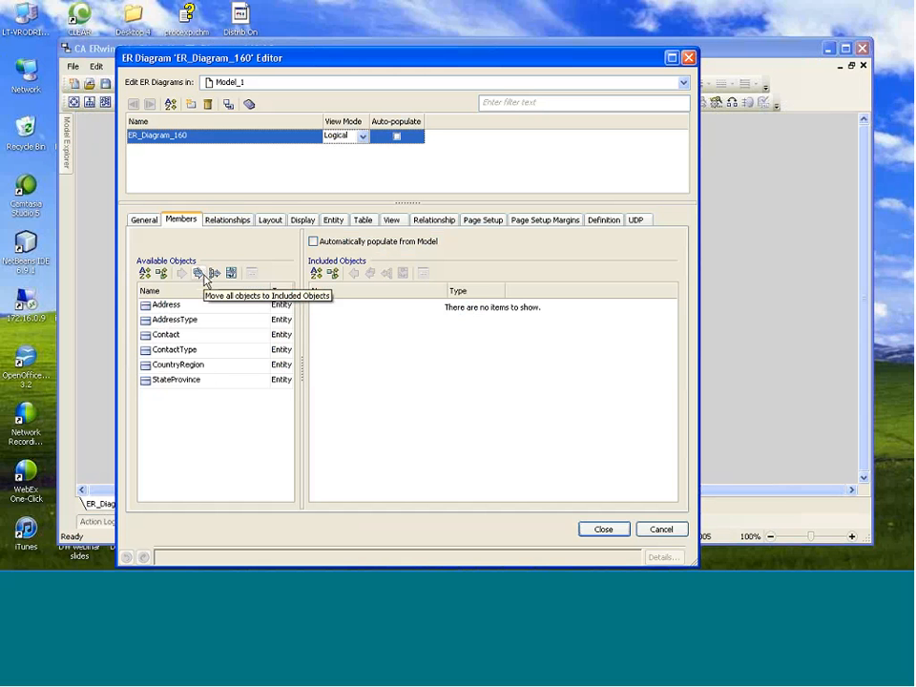
click(204, 276)
click(602, 529)
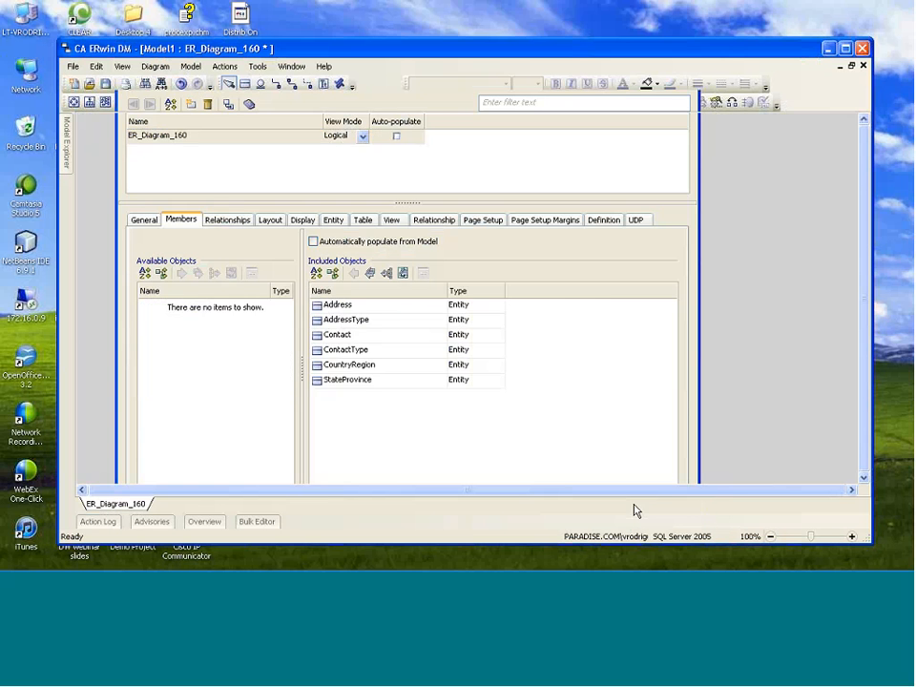
Arrange the entities of ER_Diagram_160 in a tree layout and maximize the application window to view the diagram
click(138, 102)
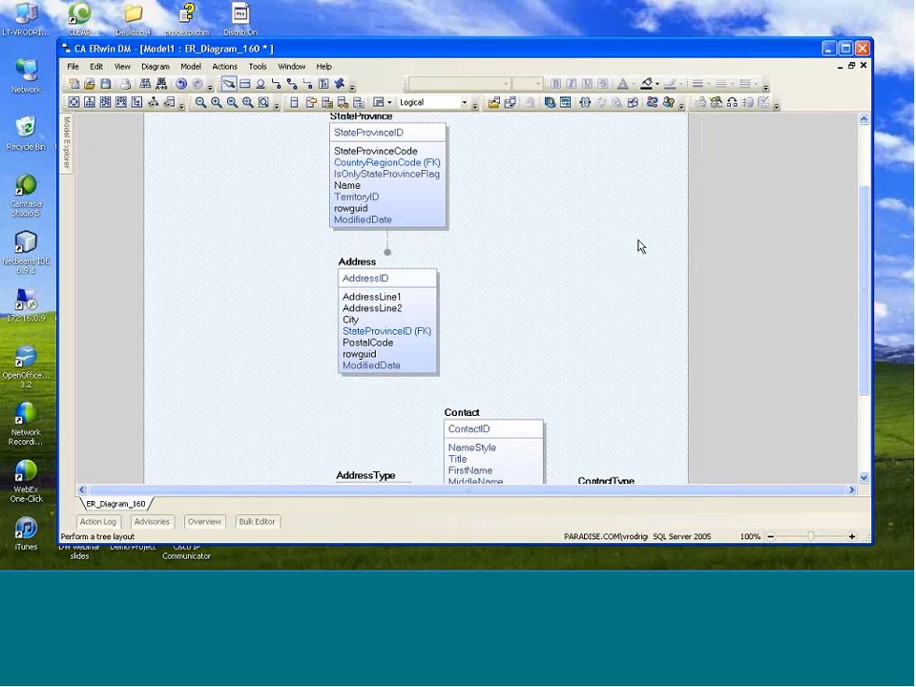
click(845, 48)
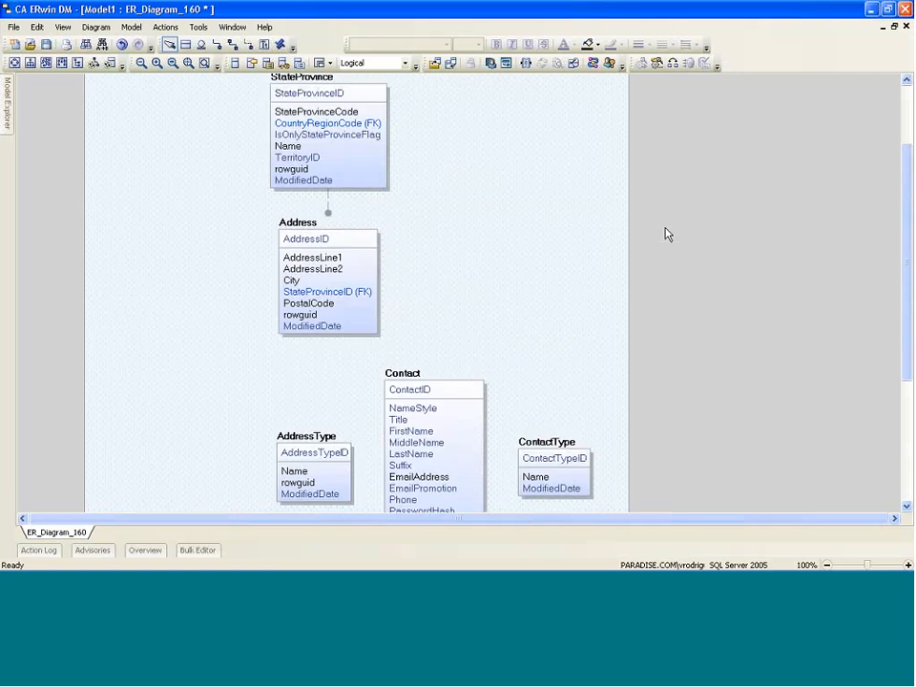
scroll(667, 234, up, 2)
scroll(637, 227, down, 1)
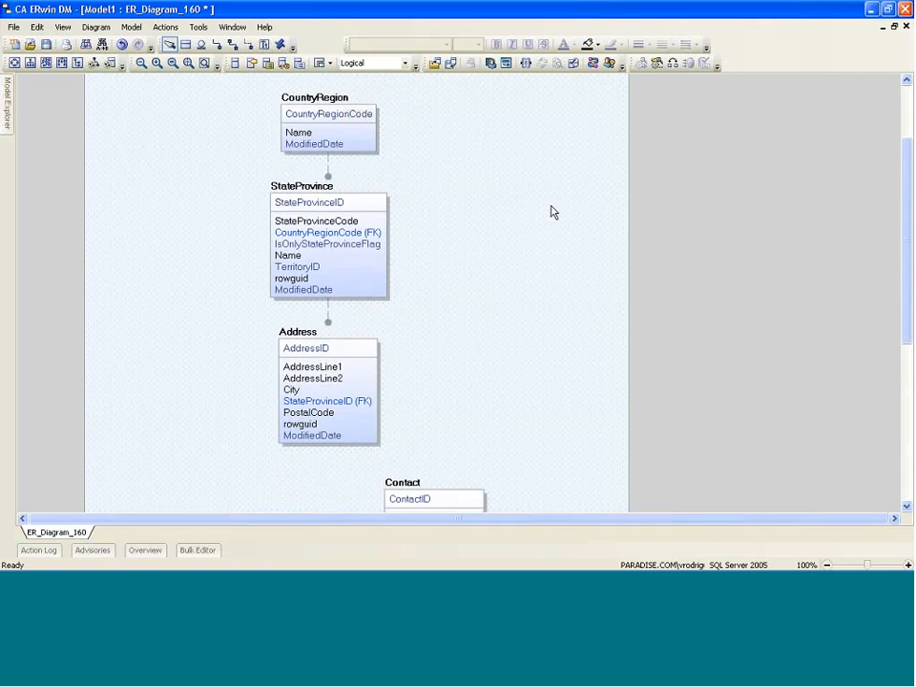